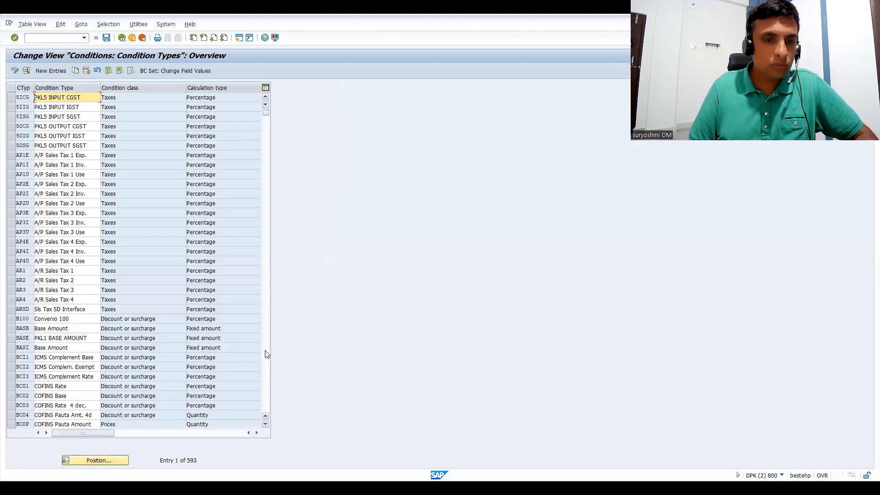
# Look through the list of tax condition types with their condition classes and calculation types.
pyautogui.click(266, 356)
pyautogui.click(266, 356)
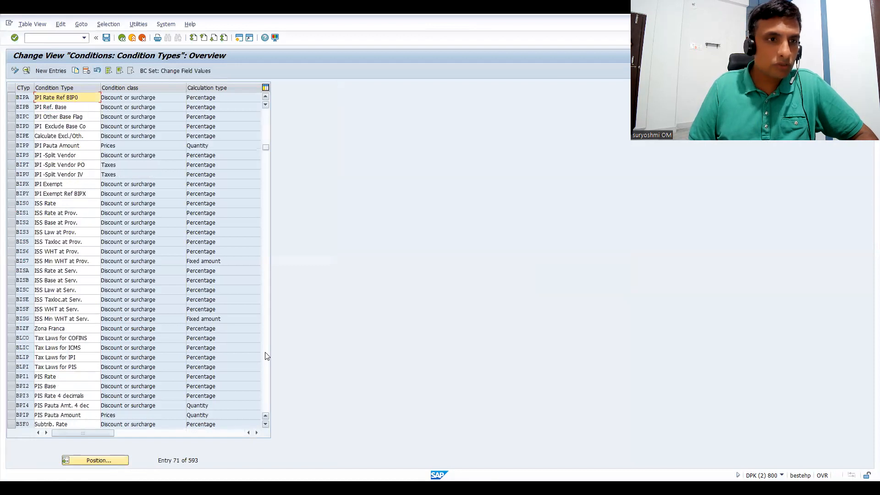
pyautogui.click(266, 355)
pyautogui.click(265, 355)
pyautogui.click(266, 355)
pyautogui.click(266, 355)
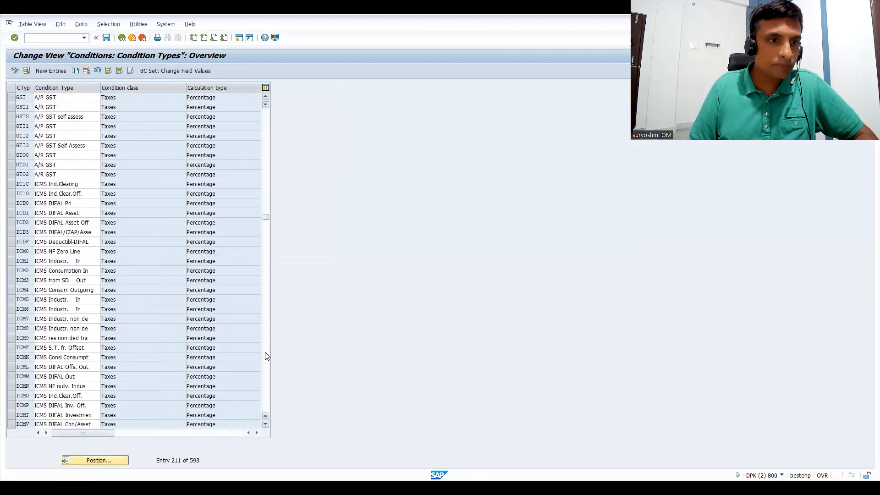
pyautogui.click(265, 355)
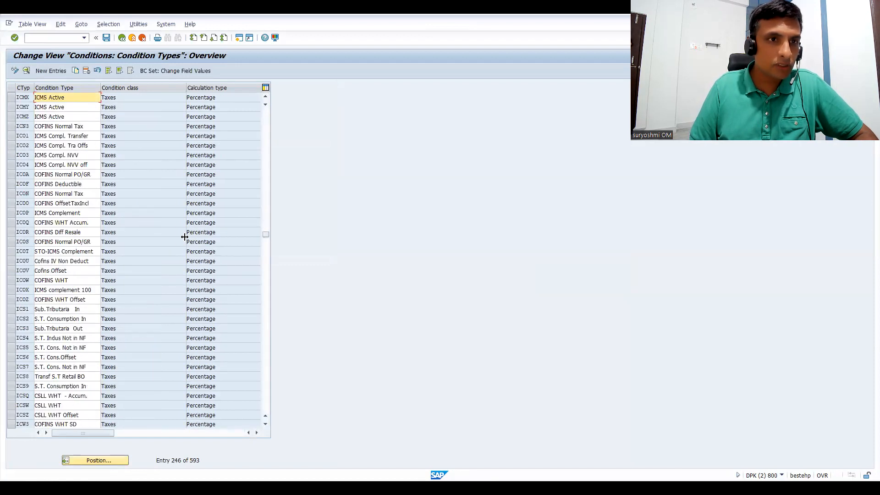
# Leave the condition types, open the tax procedures, and jump to procedure TAXINN.
pyautogui.click(122, 38)
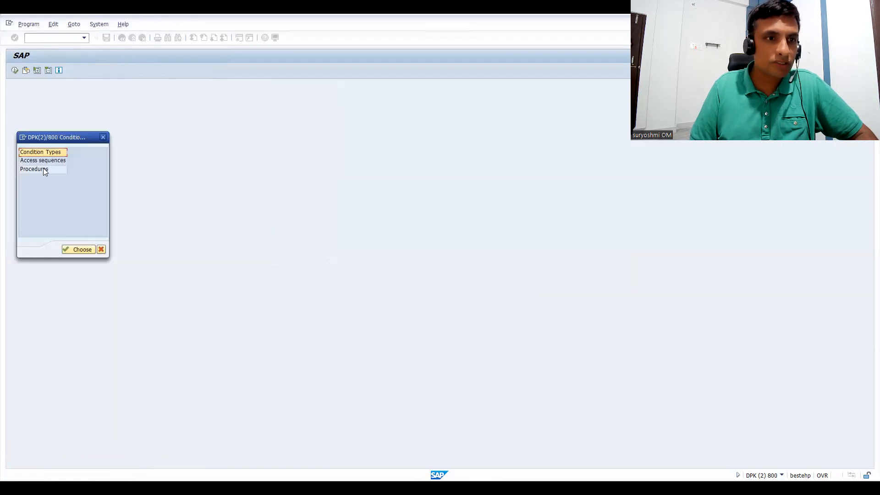
pyautogui.doubleClick(34, 169)
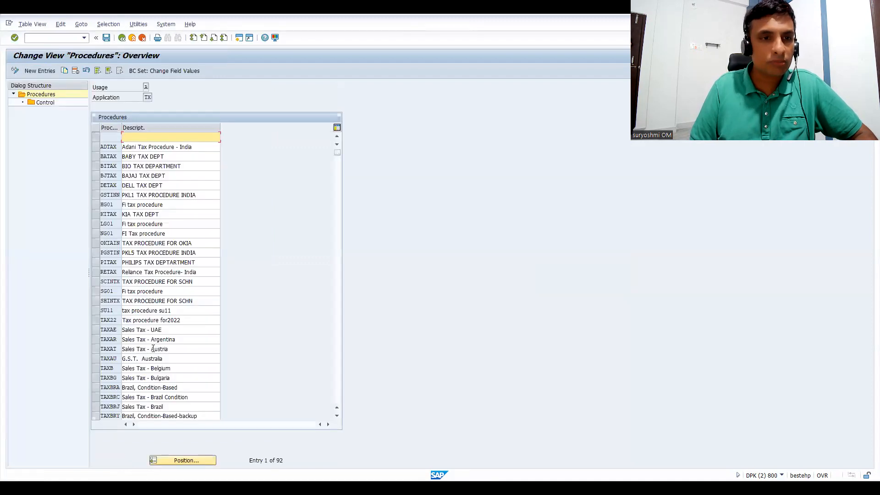
pyautogui.click(185, 463)
pyautogui.write('TAXINN')
pyautogui.press('Return')
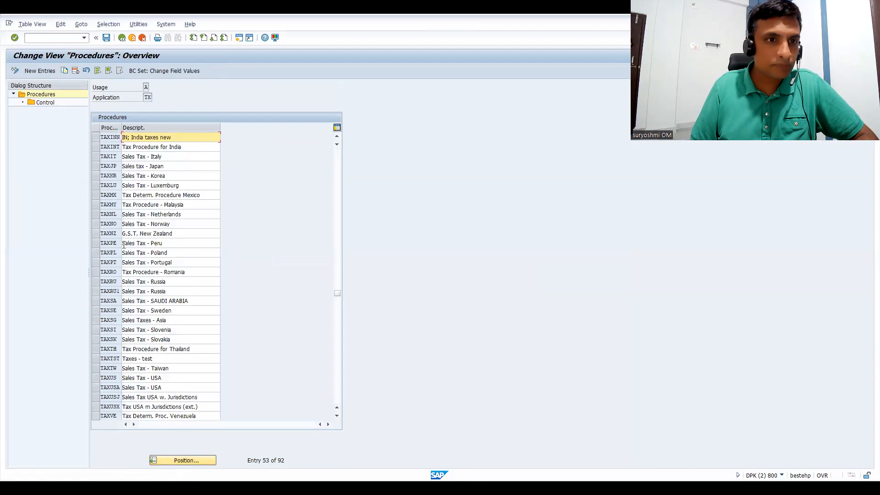
# View the control steps of procedure TAXINT, Tax Procedure for India, and return to the procedures list.
pyautogui.click(97, 147)
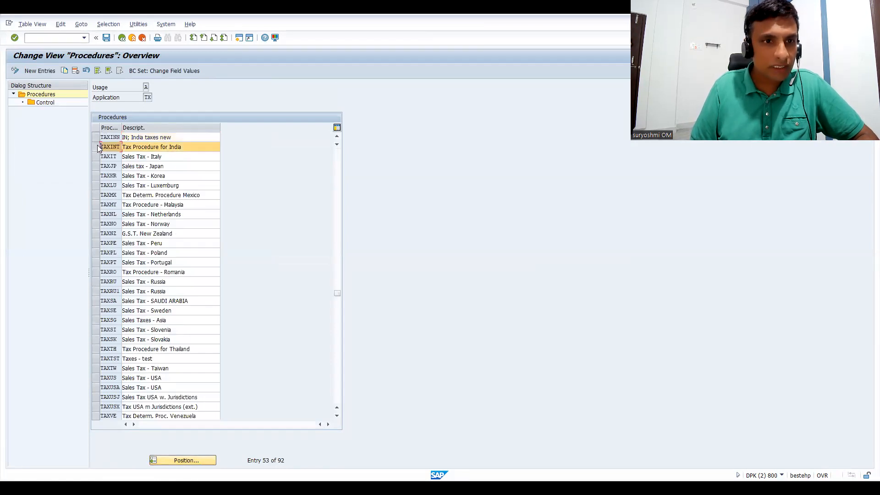
pyautogui.doubleClick(47, 103)
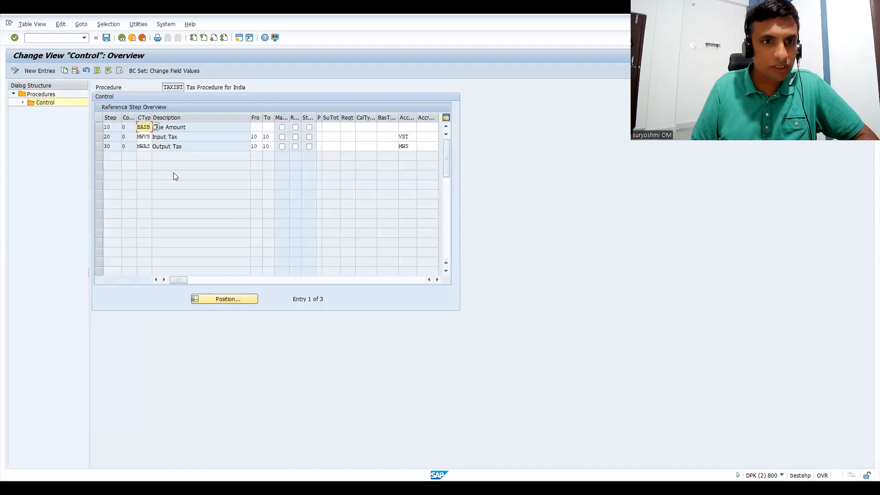
pyautogui.click(121, 38)
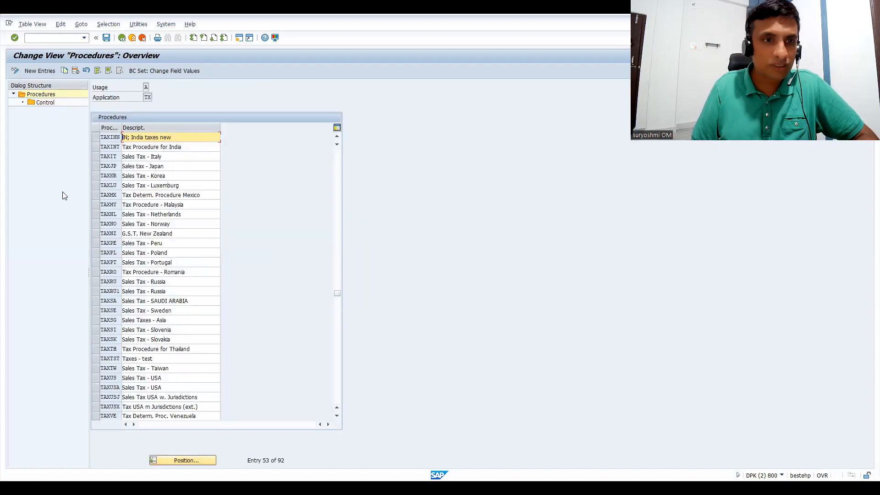
# Examine all the control steps of procedure TAXINN, India taxes new, and return to the procedures list.
pyautogui.click(96, 147)
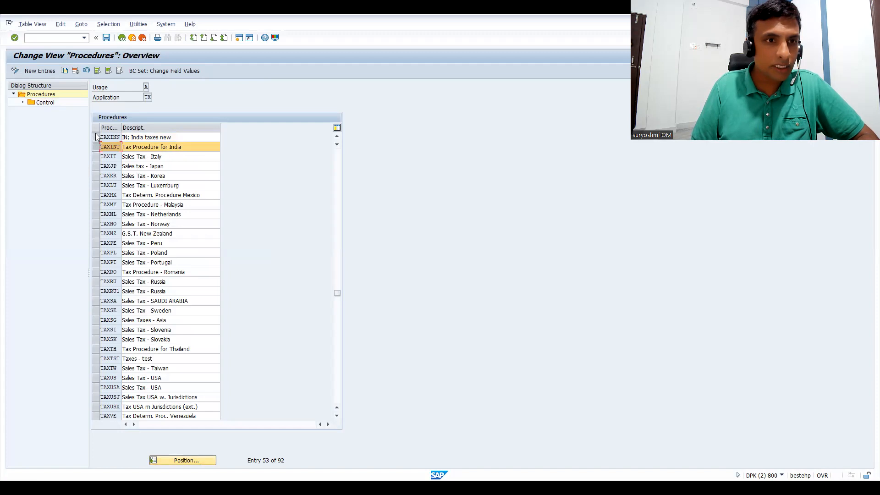
pyautogui.click(96, 138)
pyautogui.click(95, 145)
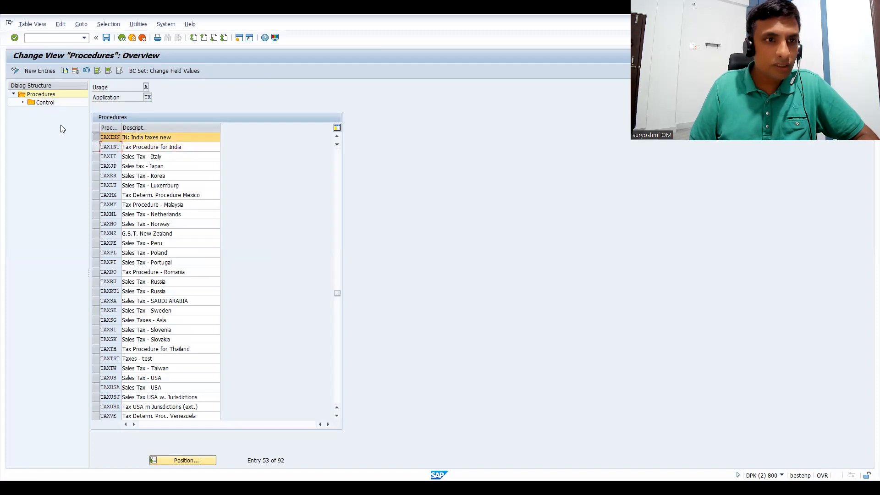
pyautogui.click(53, 103)
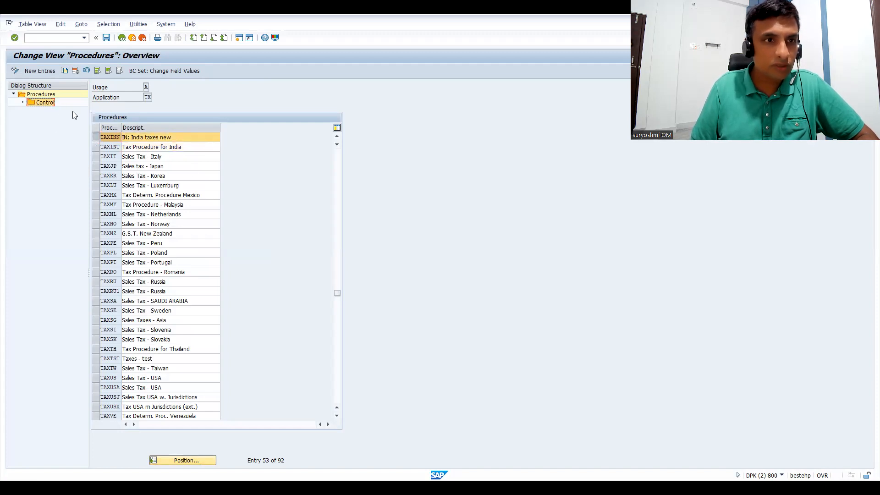
pyautogui.doubleClick(44, 103)
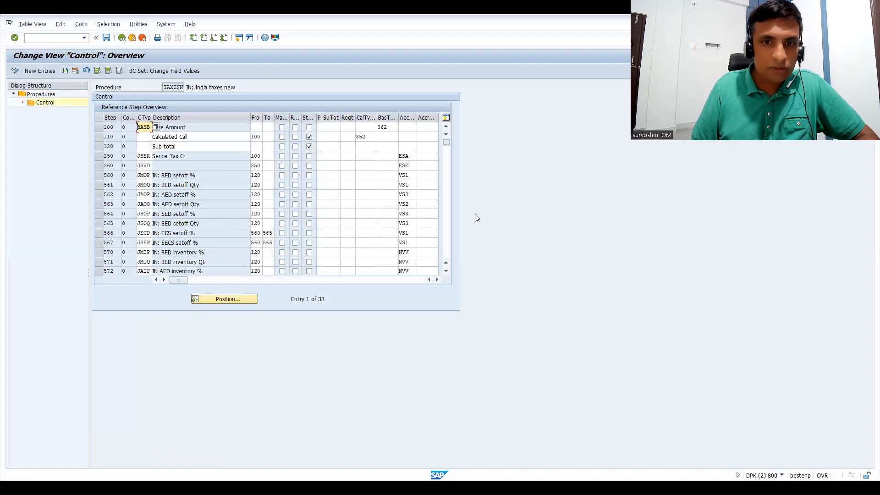
pyautogui.click(446, 240)
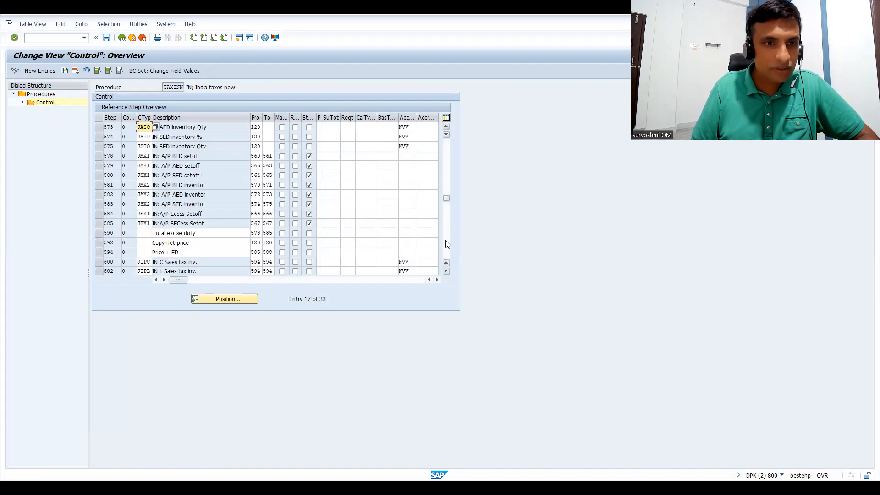
pyautogui.click(446, 241)
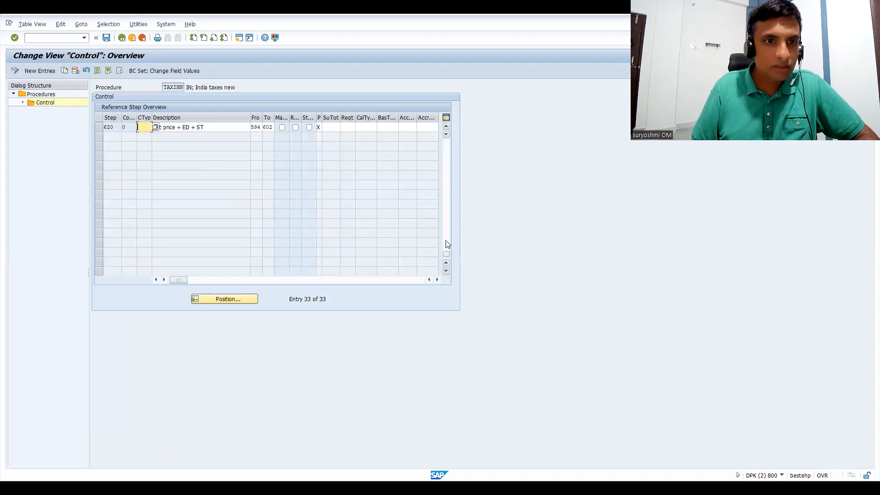
pyautogui.click(448, 155)
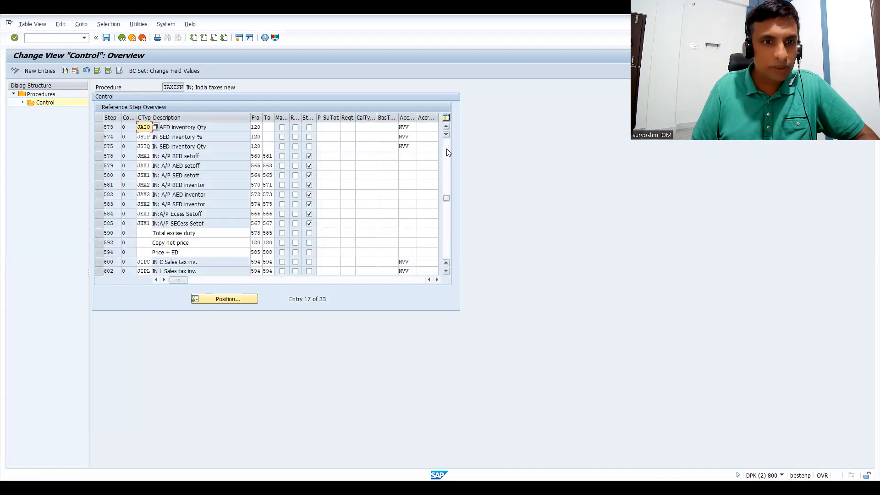
pyautogui.click(448, 153)
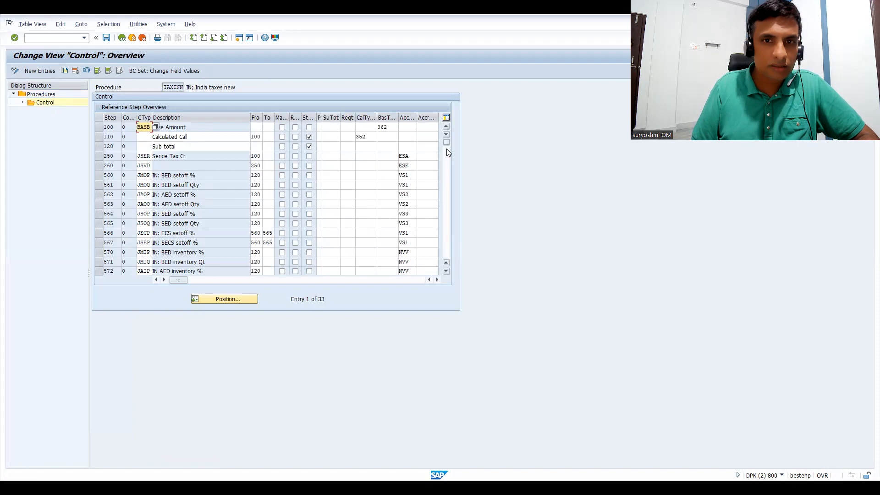
pyautogui.click(118, 41)
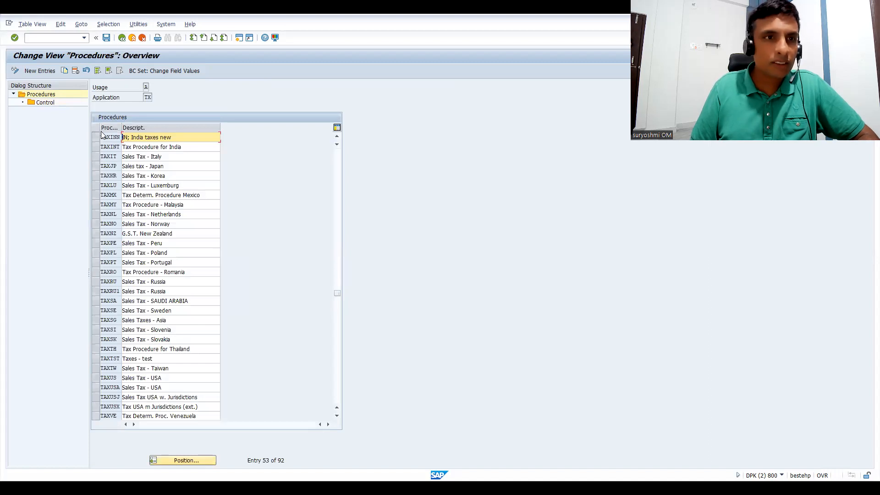
# Open the condition types again, jump to MWST, and find the MWVS Input Tax entry.
pyautogui.click(120, 40)
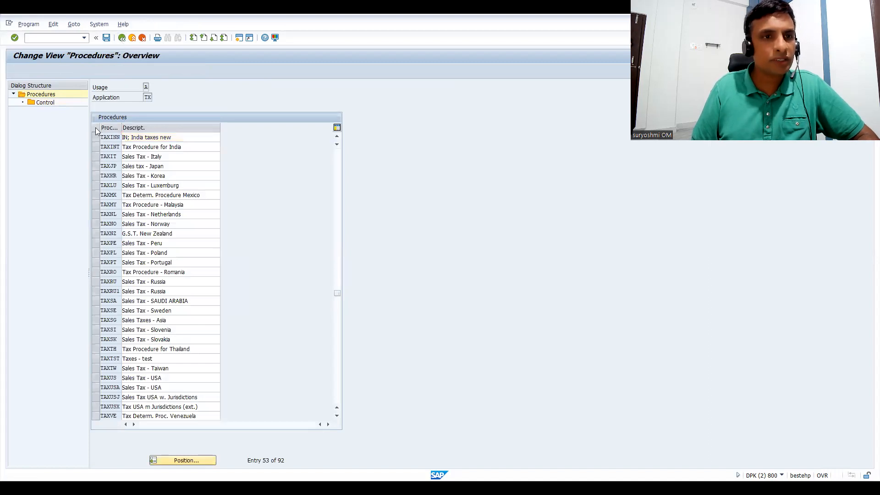
pyautogui.doubleClick(54, 151)
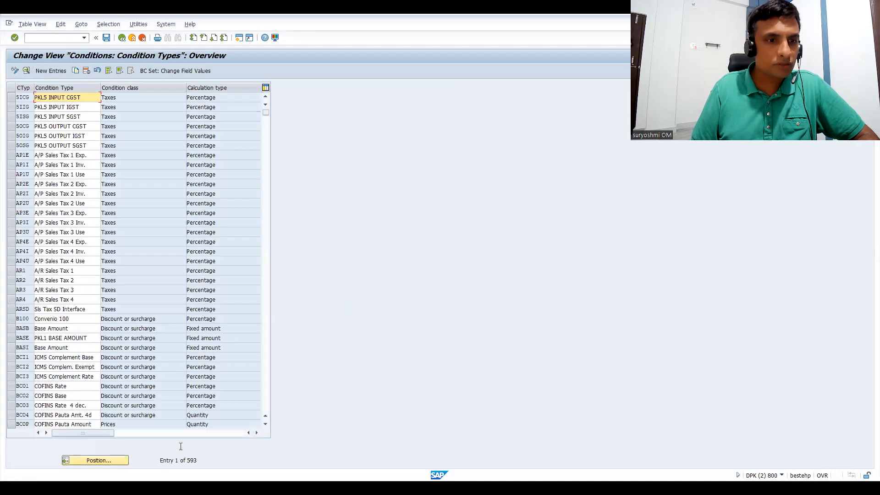
pyautogui.click(117, 459)
pyautogui.write('MWST')
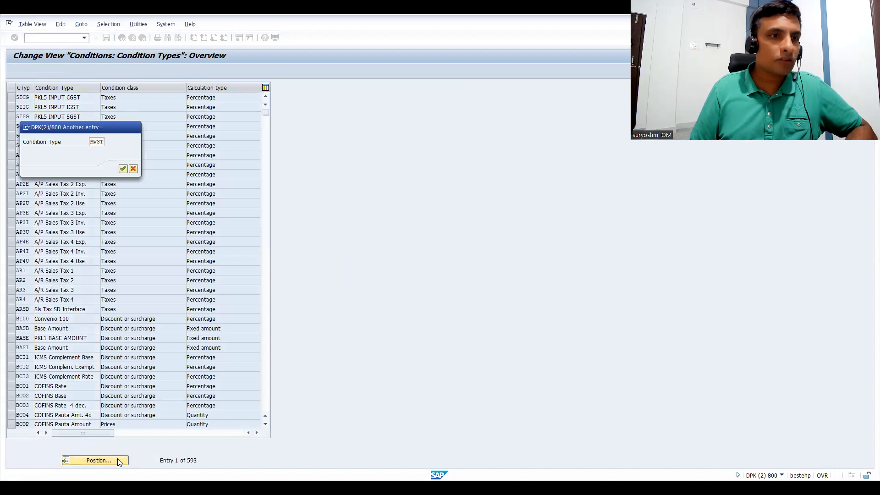
pyautogui.press('Return')
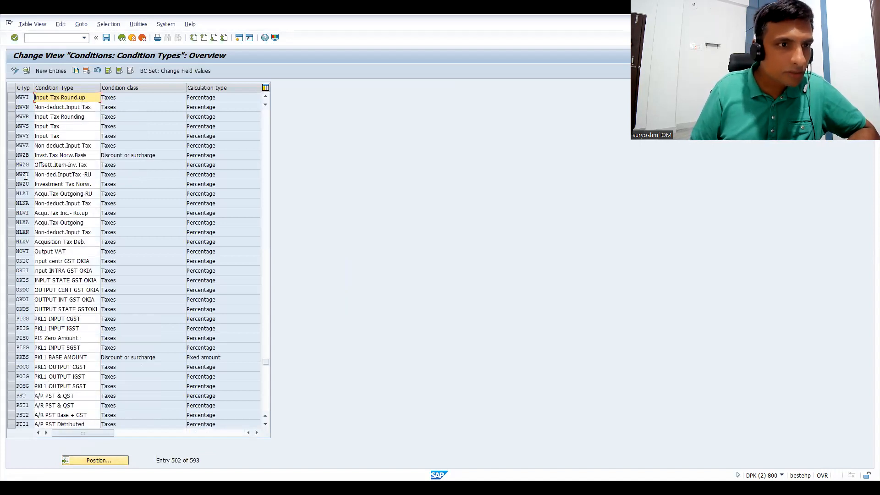
pyautogui.click(13, 127)
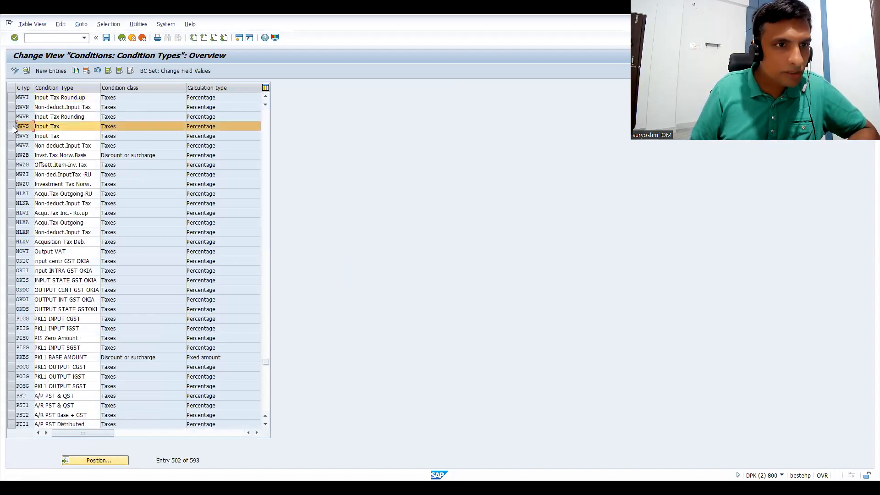
pyautogui.click(12, 126)
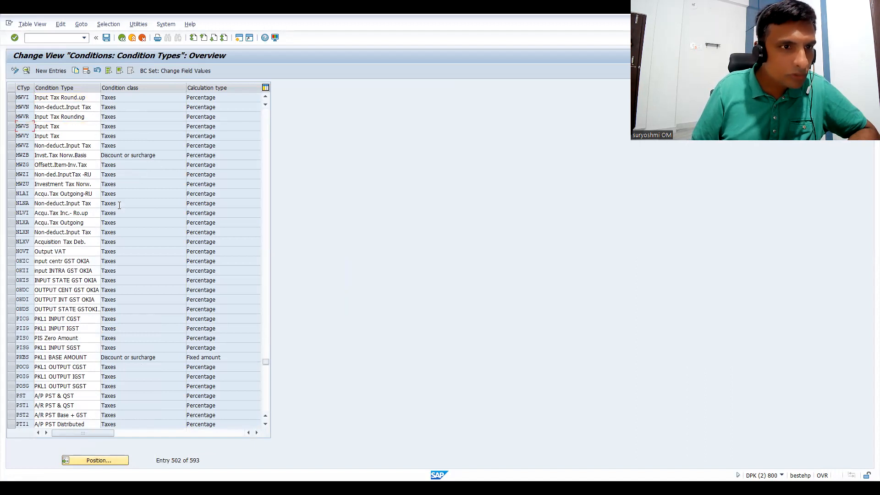
# Copy the MWAS Output Tax condition type to a new condition type CSST described as CENTRAL SAL TAX.
pyautogui.click(106, 459)
pyautogui.write('MWAS')
pyautogui.press('Return')
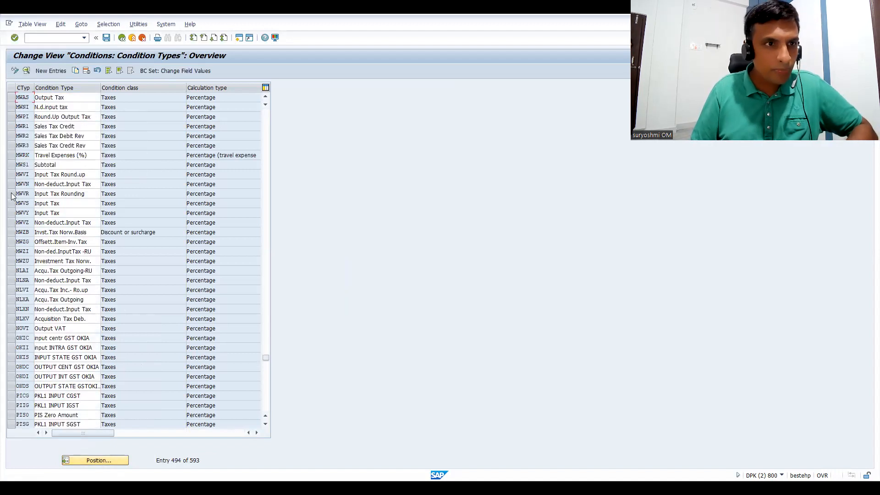
pyautogui.click(11, 97)
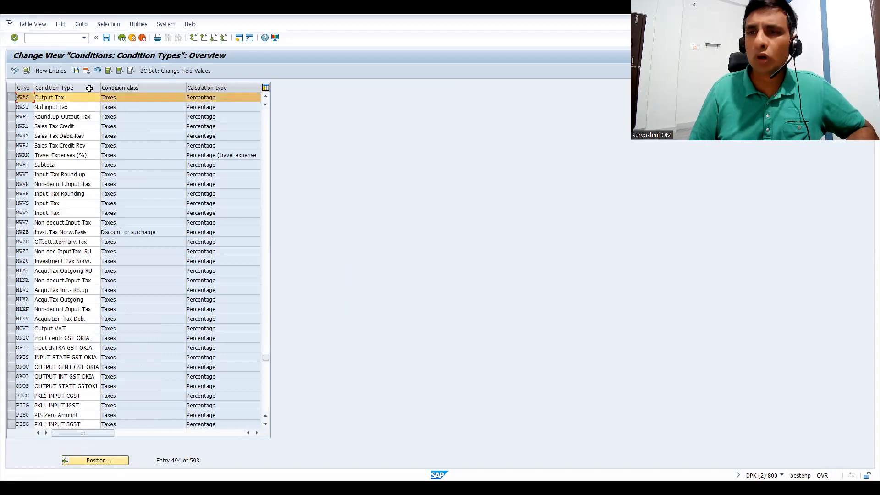
pyautogui.click(73, 71)
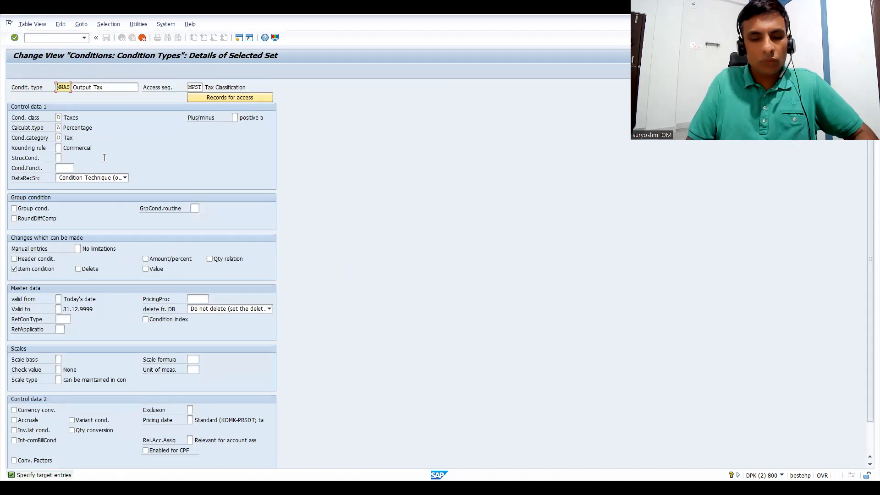
pyautogui.write('CSST')
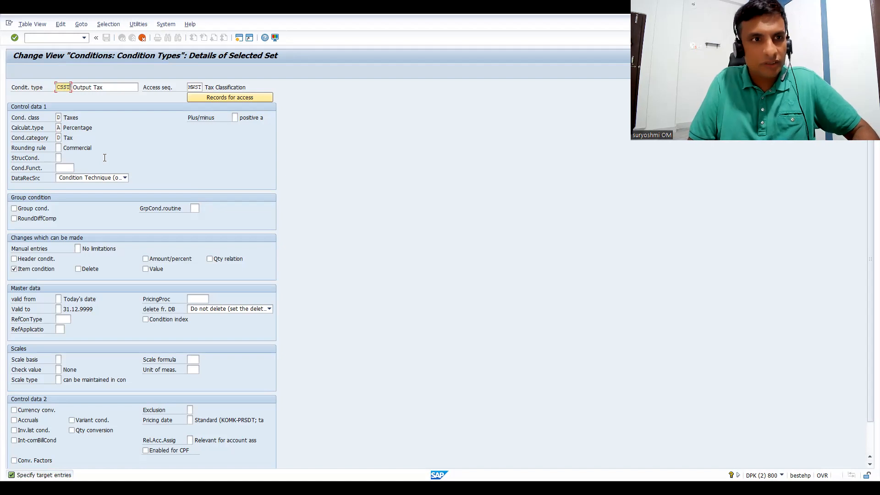
pyautogui.press('Tab')
pyautogui.write('CENTRAL SAL TAX')
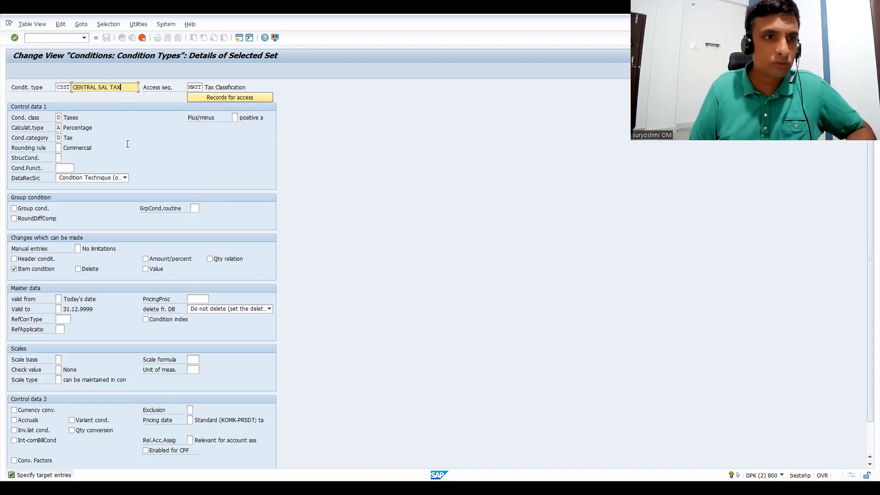
pyautogui.press('Return')
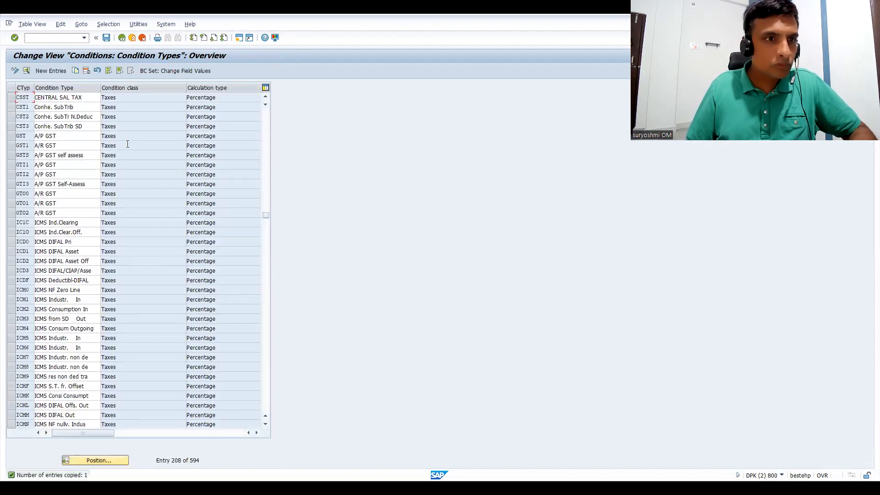
# Delete the copied CSST condition type and save the condition types table.
pyautogui.click(11, 98)
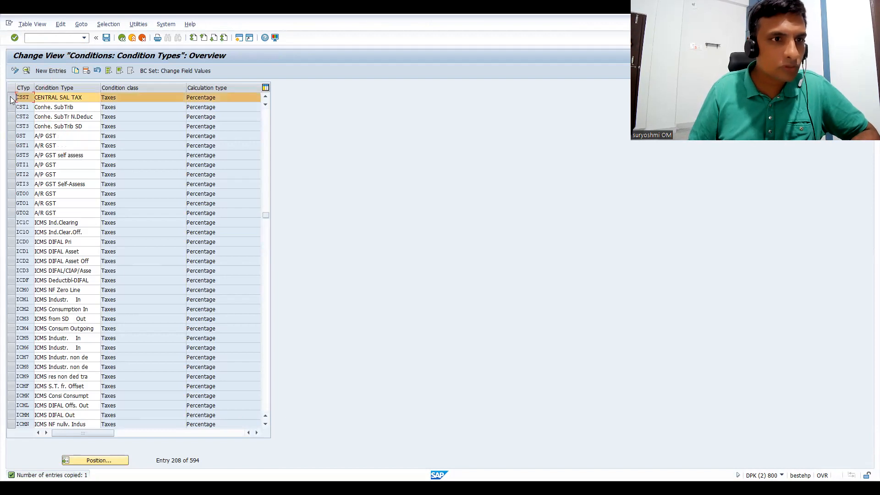
pyautogui.click(86, 71)
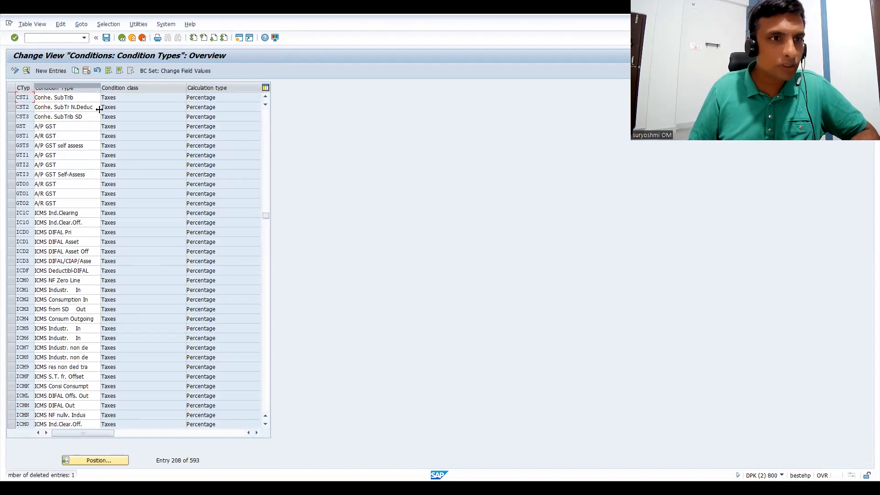
pyautogui.hotkey('ctrl', 's')
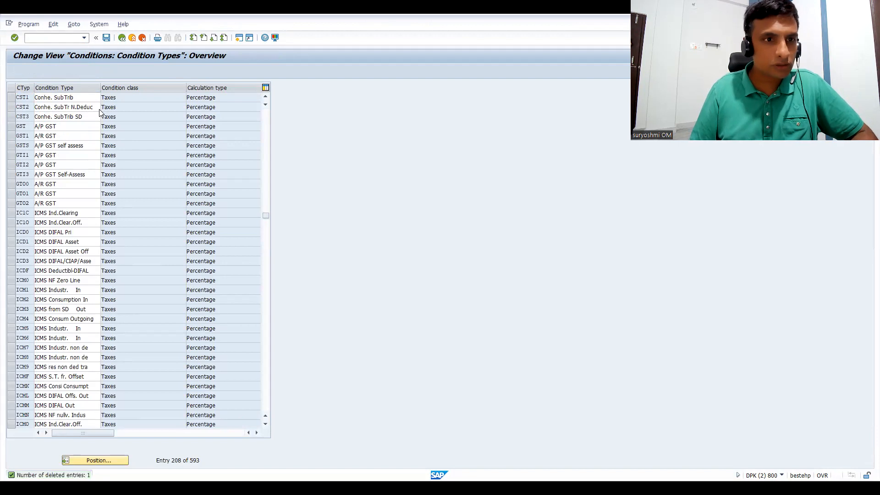
pyautogui.press('Return')
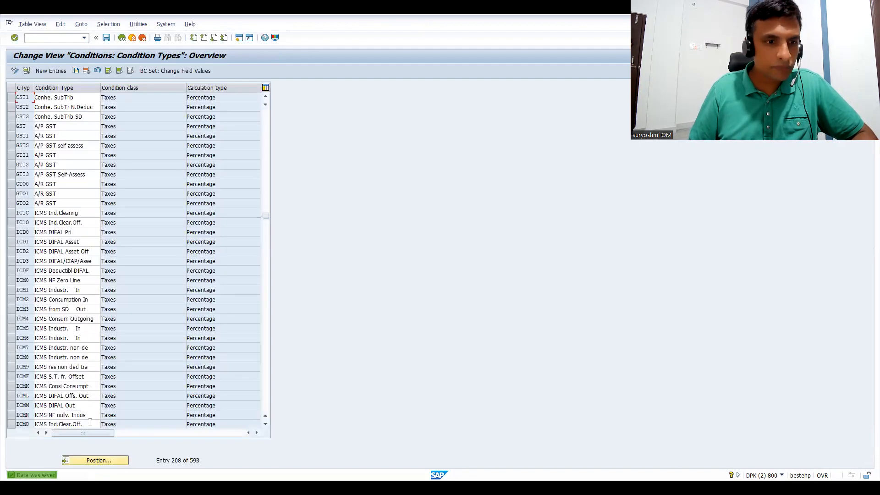
# Look up condition type CGST in the condition types table.
pyautogui.click(95, 462)
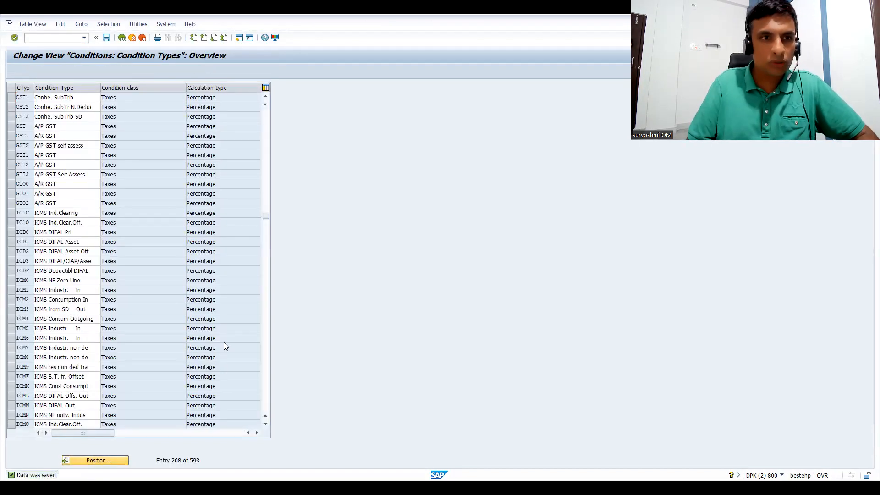
pyautogui.write('CGST')
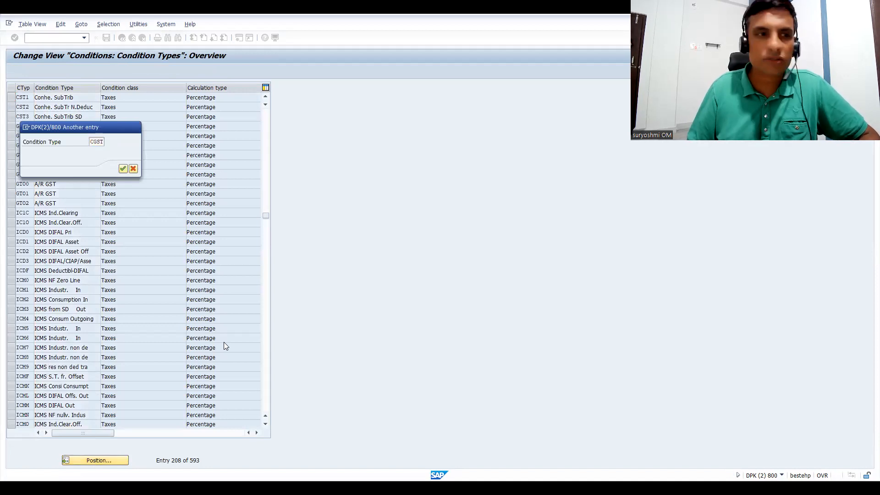
pyautogui.press('Return')
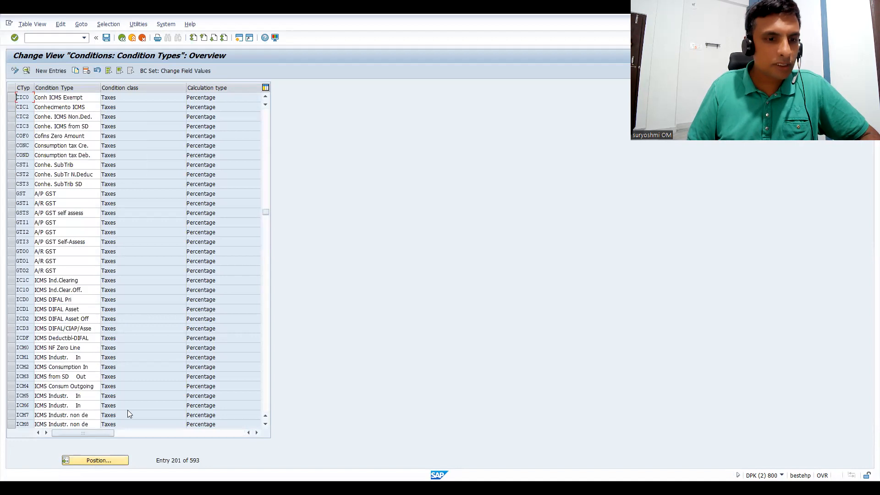
pyautogui.click(105, 461)
pyautogui.write('MS')
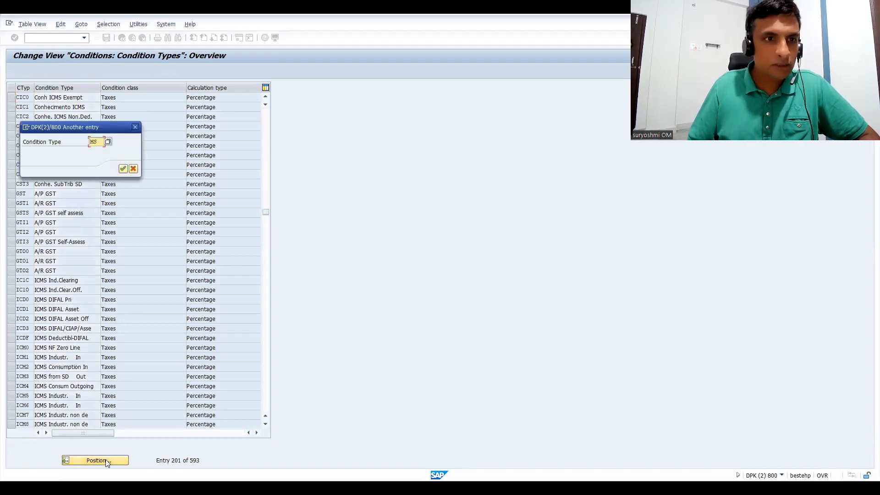
pyautogui.write('AS')
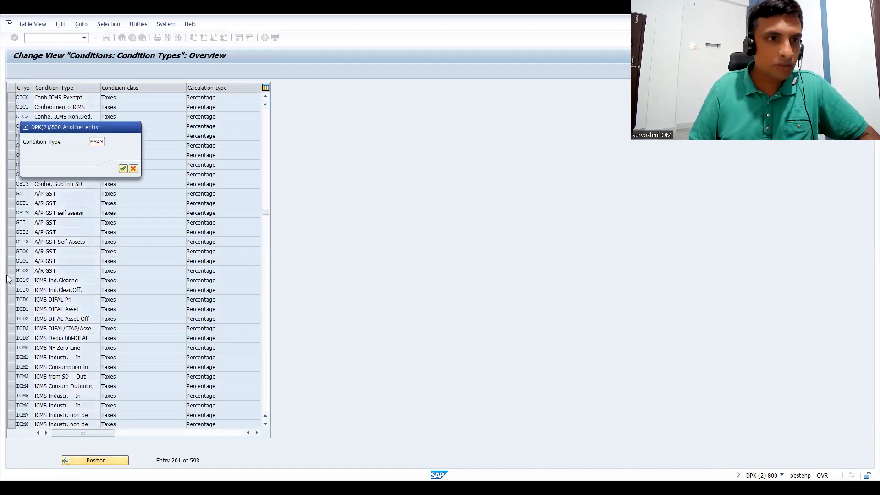
pyautogui.press('Return')
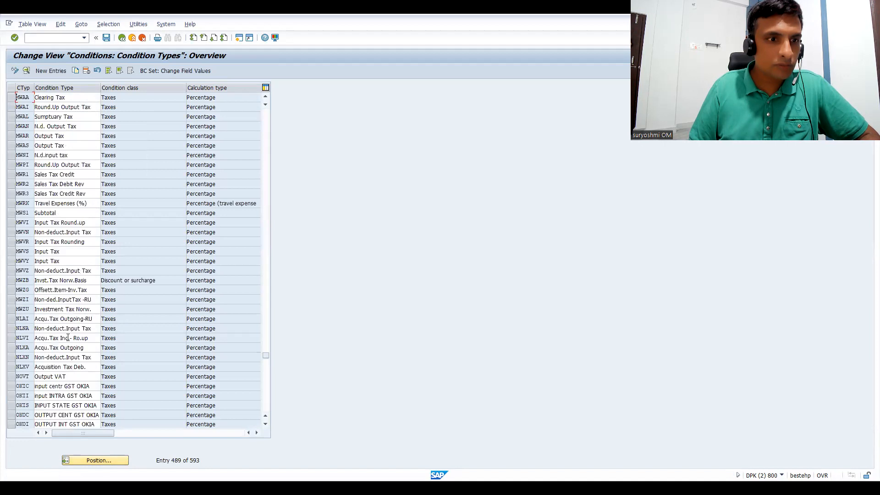
# Copy the MWAS Output Tax condition type to CGST, described as CENTRAL SAL TAX IND, and save the table.
pyautogui.click(87, 460)
pyautogui.write('MW')
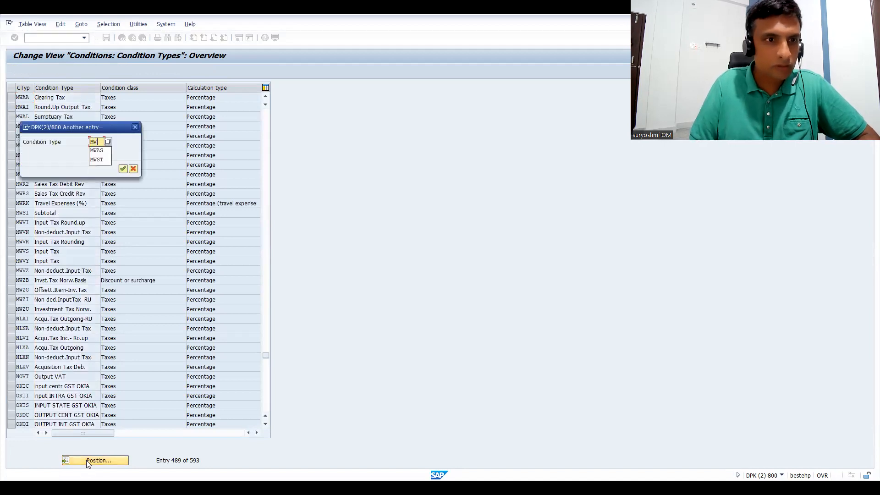
pyautogui.write('AS')
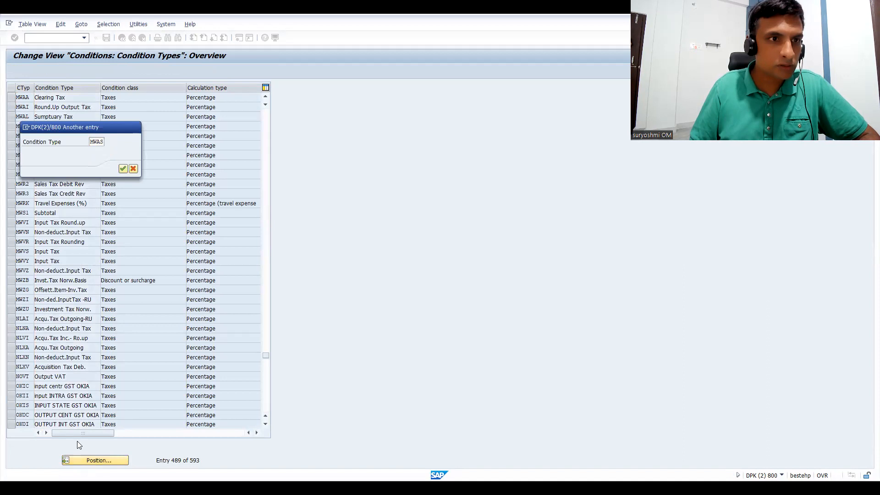
pyautogui.press('Return')
pyautogui.click(11, 98)
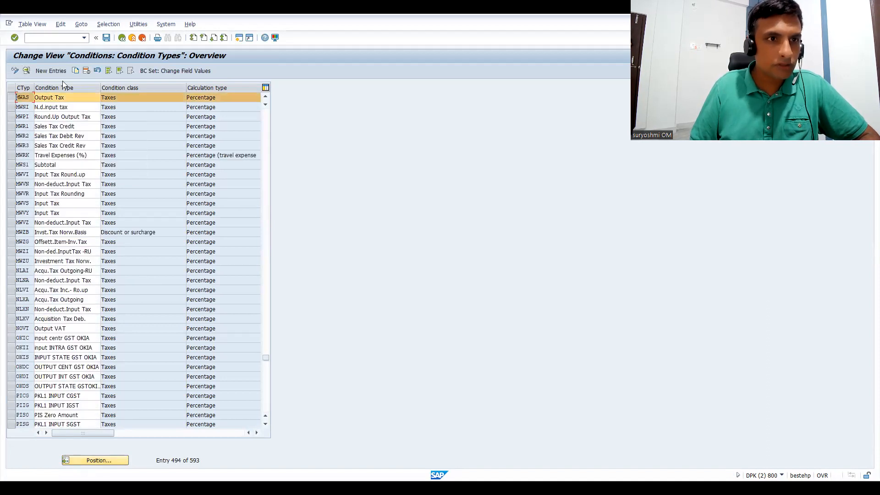
pyautogui.click(73, 73)
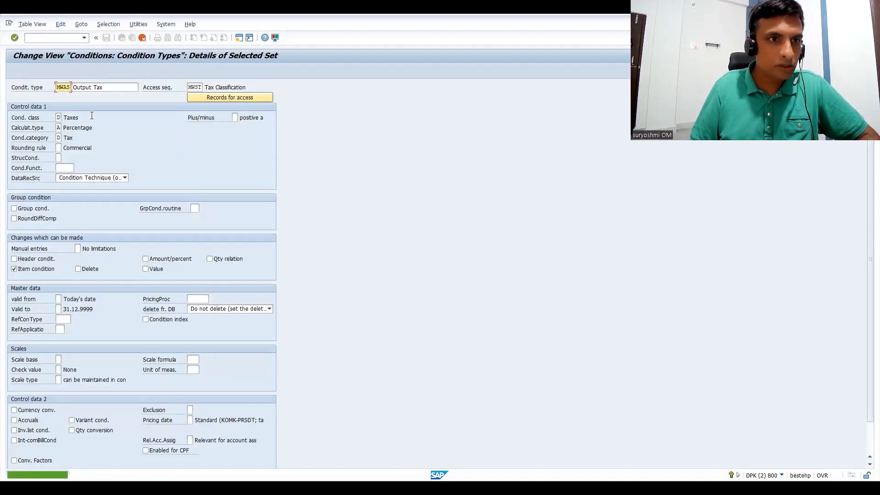
pyautogui.write('CGST')
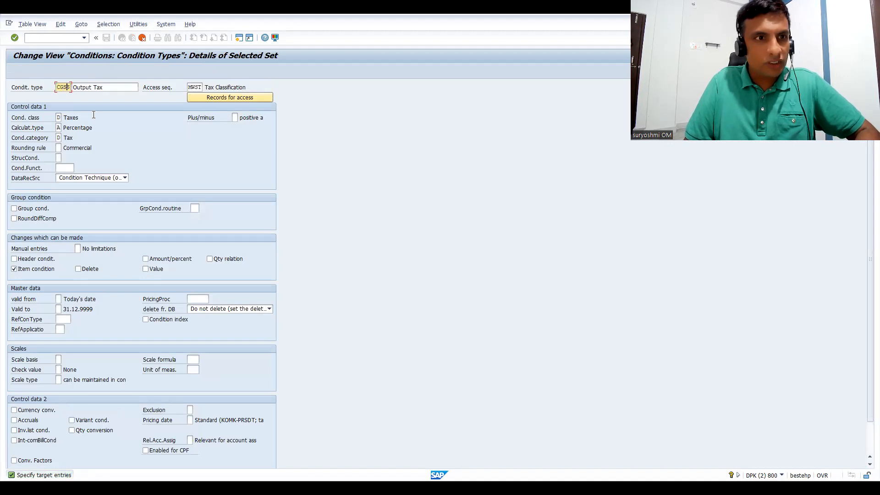
pyautogui.press('Tab')
pyautogui.write('CEN')
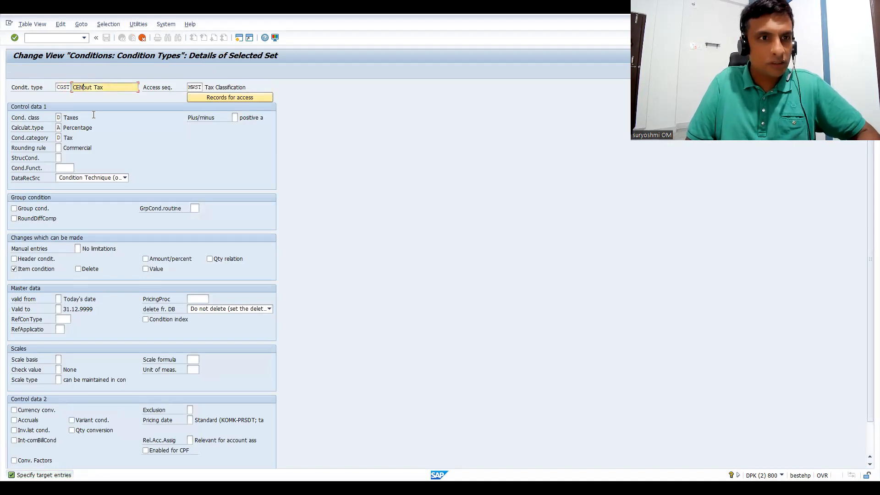
pyautogui.write('TRAL SAL ')
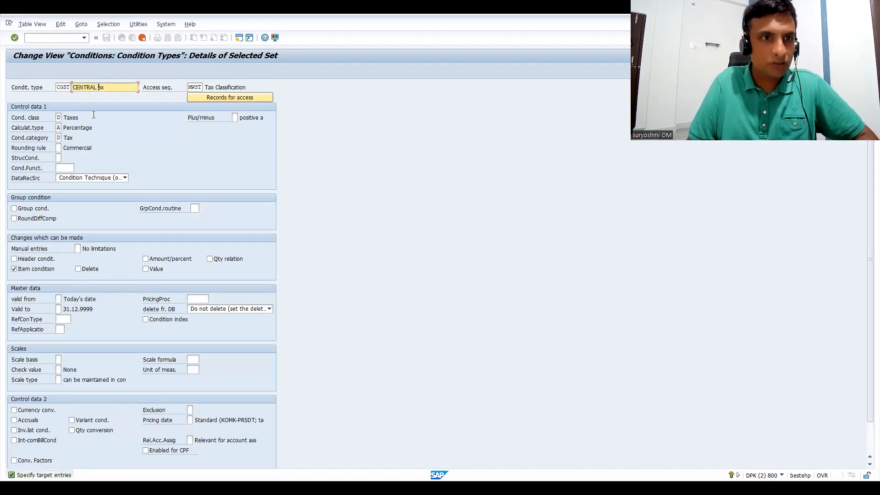
pyautogui.write('TAX IN')
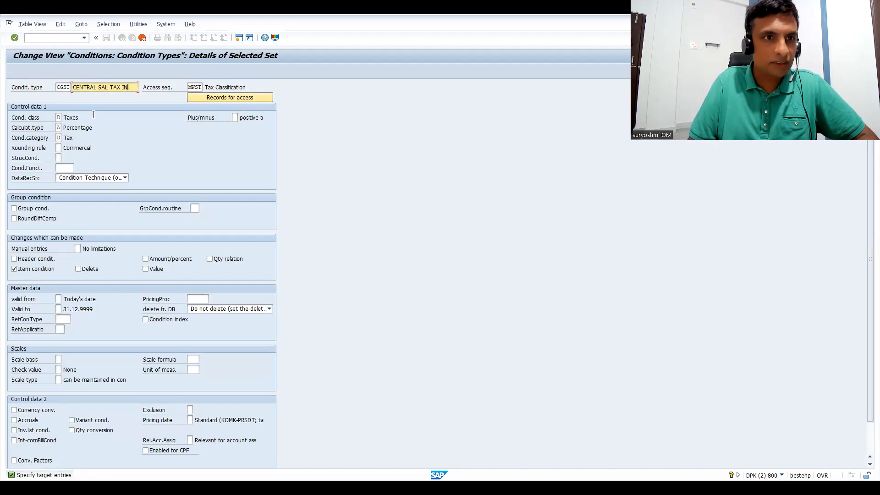
pyautogui.write('DI')
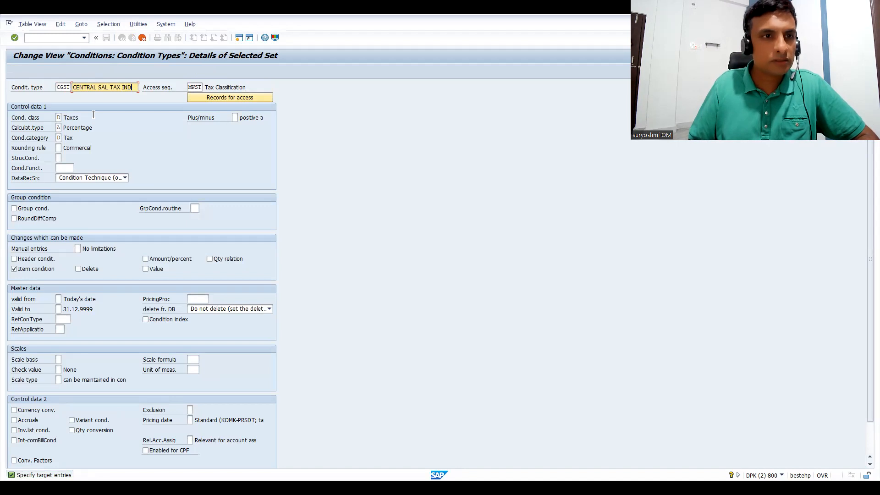
pyautogui.press('Return')
pyautogui.hotkey('ctrl', 's')
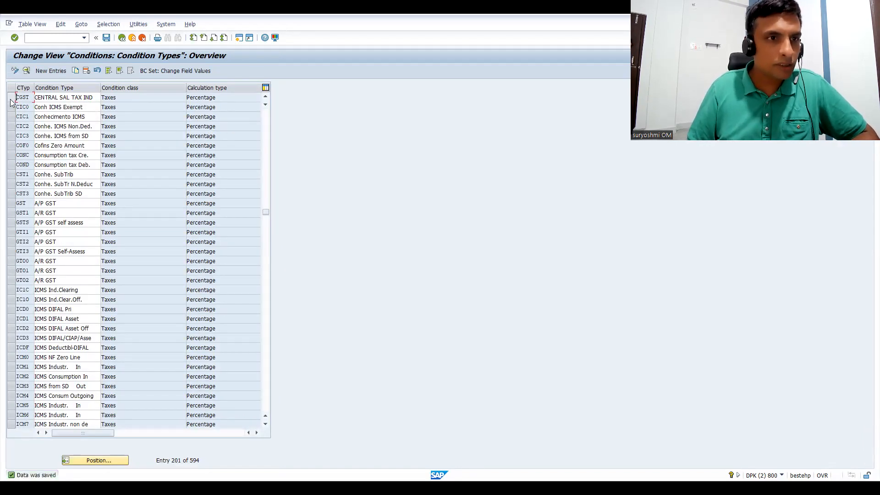
# Copy condition type CGST to a new type SGST described as STATE SAL TAX IND, and save the table.
pyautogui.click(11, 98)
pyautogui.click(76, 71)
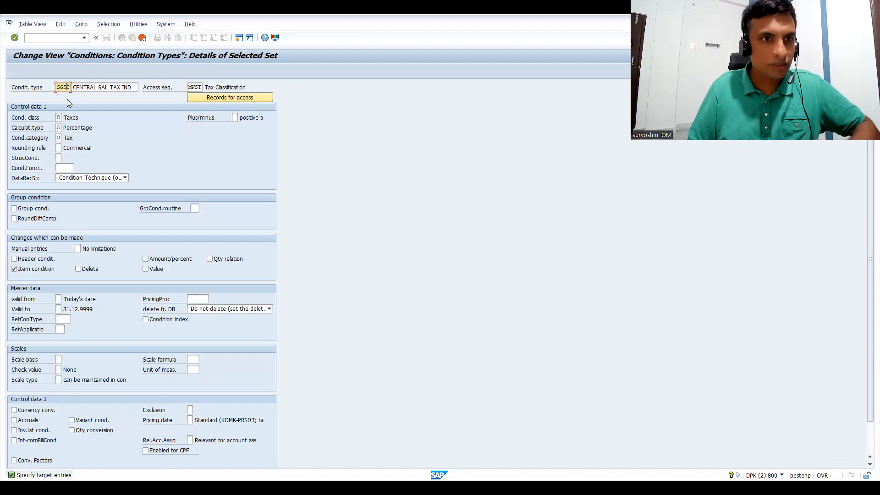
pyautogui.click(72, 88)
pyautogui.write('STAT')
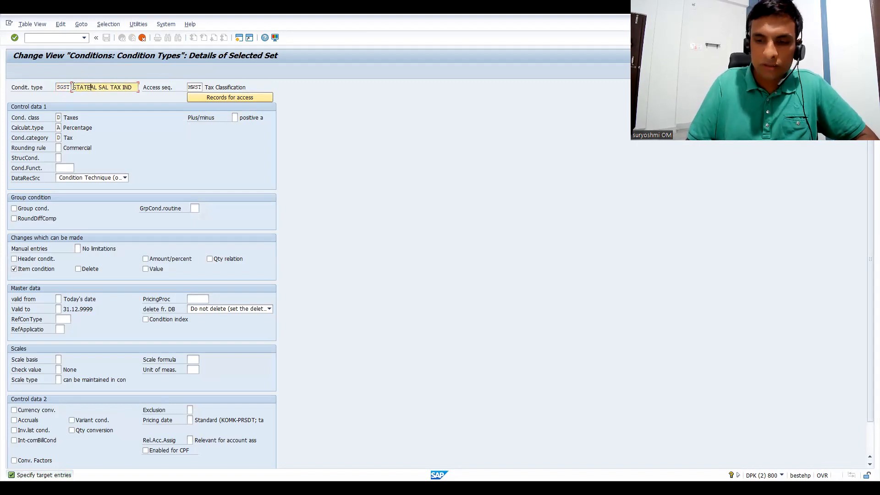
pyautogui.press('Delete')
pyautogui.press('Delete')
pyautogui.press('Delete')
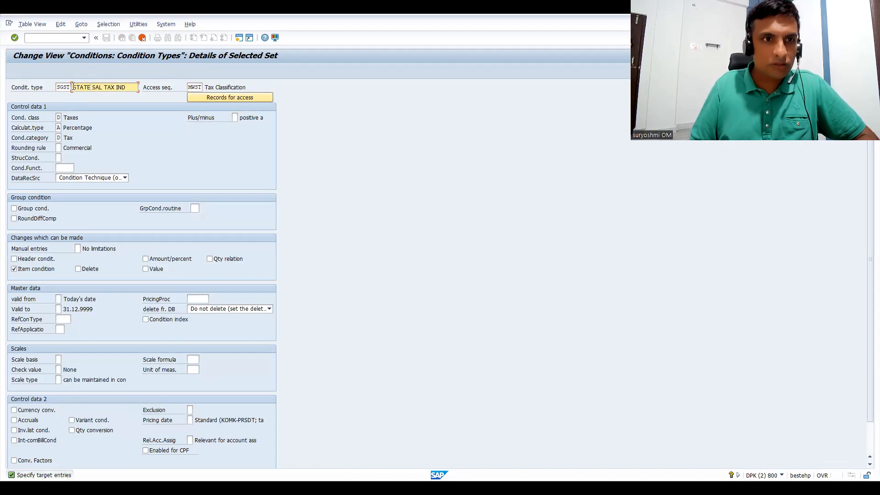
pyautogui.press('Return')
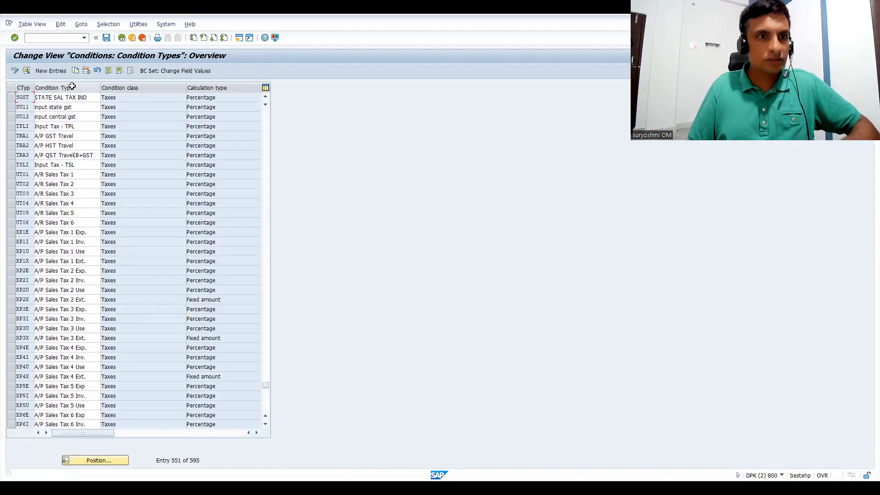
pyautogui.hotkey('ctrl', 's')
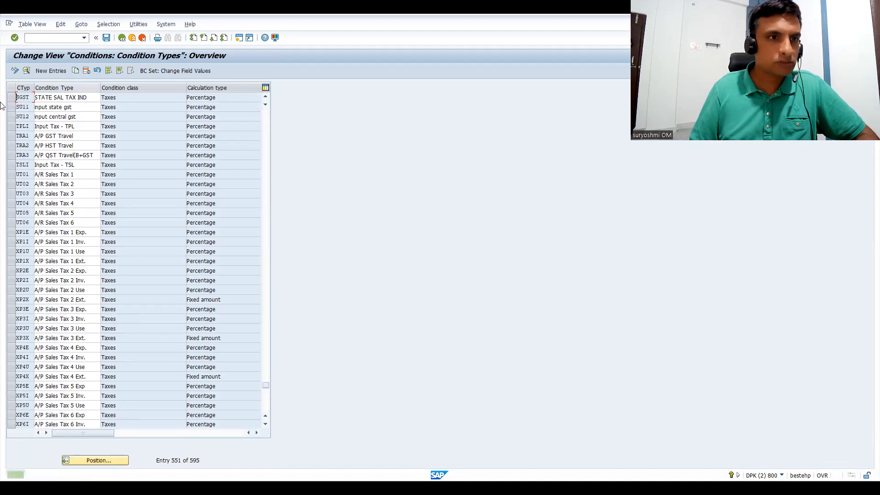
# Copy condition type SGST to a new type IGST with the same description and settings, and save the table.
pyautogui.click(13, 98)
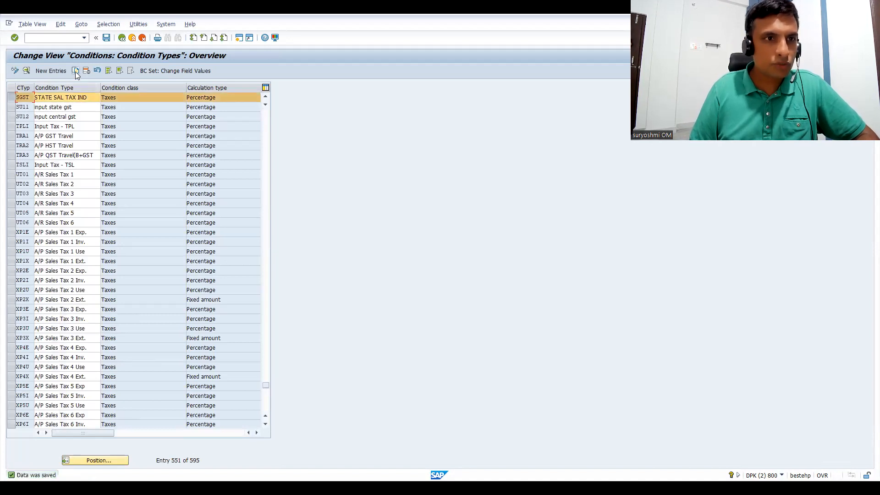
pyautogui.click(75, 72)
pyautogui.write('IGST')
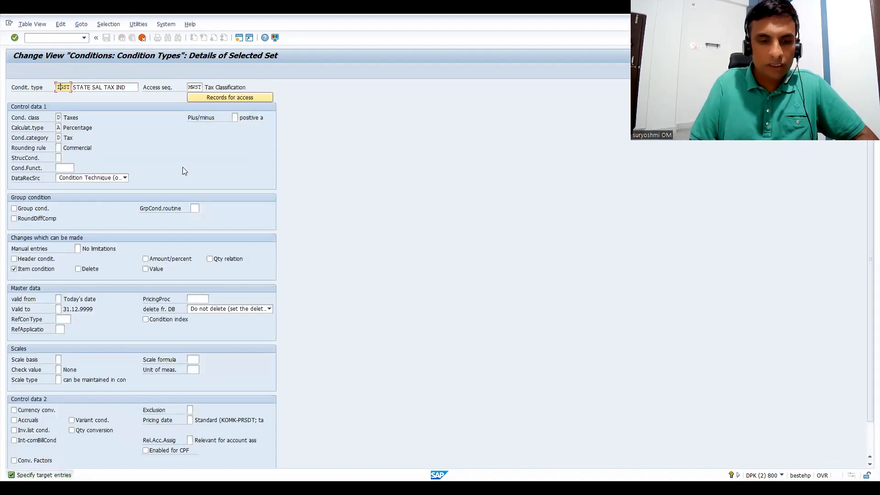
pyautogui.write('G')
pyautogui.press('Return')
pyautogui.hotkey('ctrl', 's')
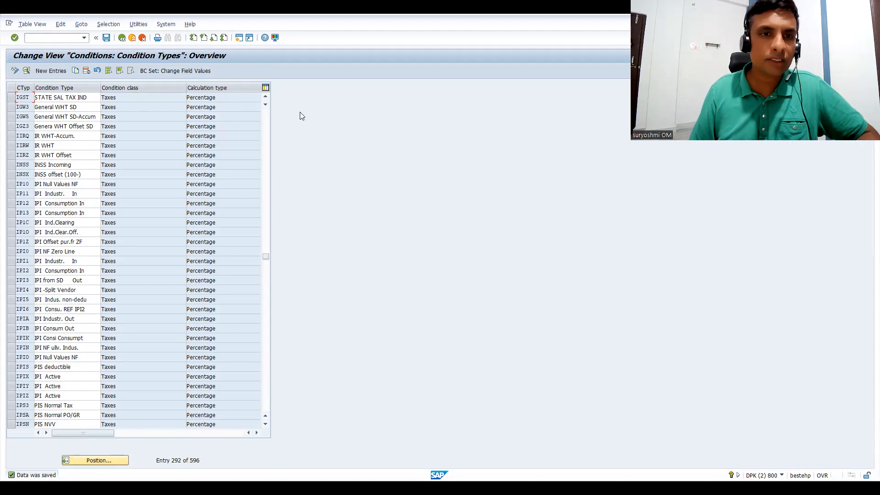
# Review the access sequence, calculation type and condition category of IGST, and go back to the condition maintenance selection.
pyautogui.doubleClick(26, 95)
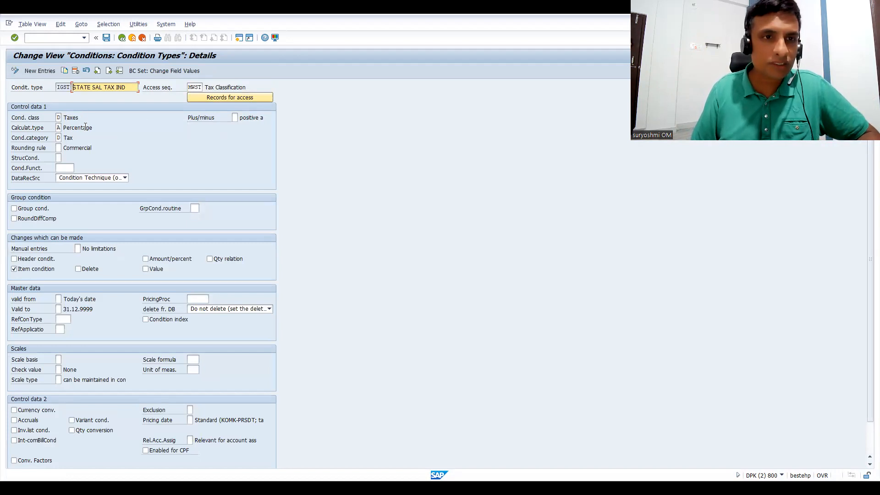
pyautogui.click(196, 87)
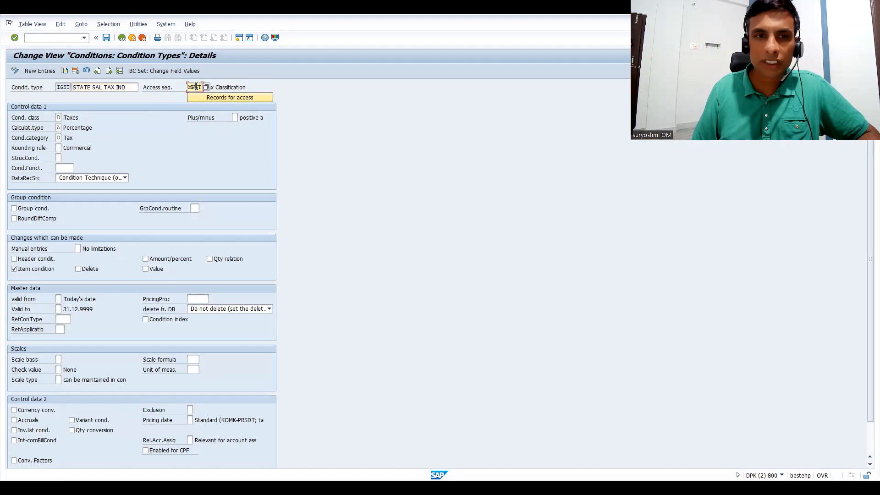
pyautogui.click(58, 128)
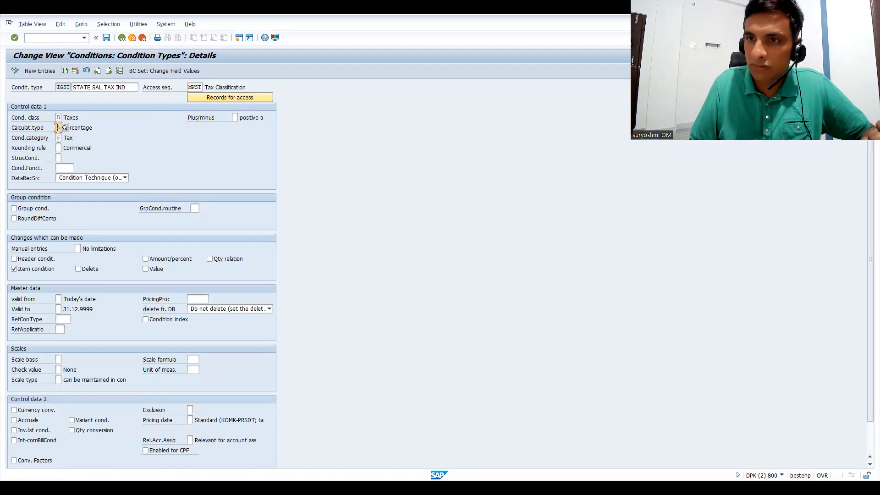
pyautogui.click(58, 138)
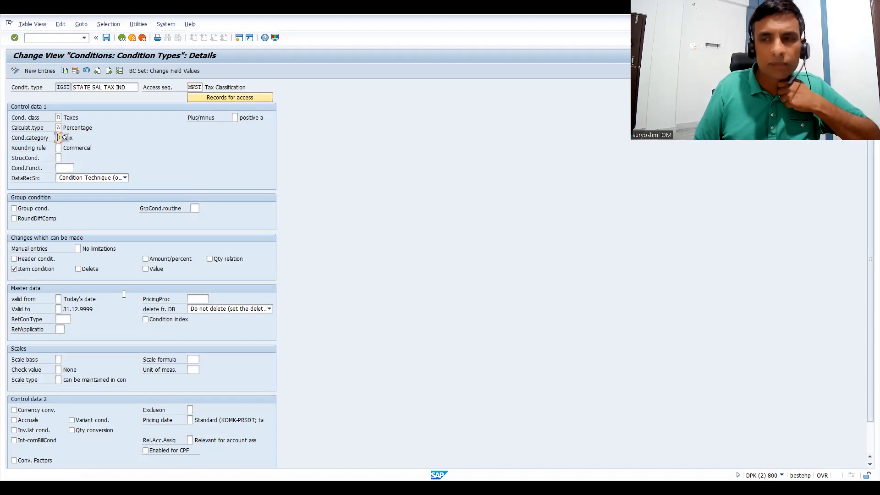
pyautogui.press('F3')
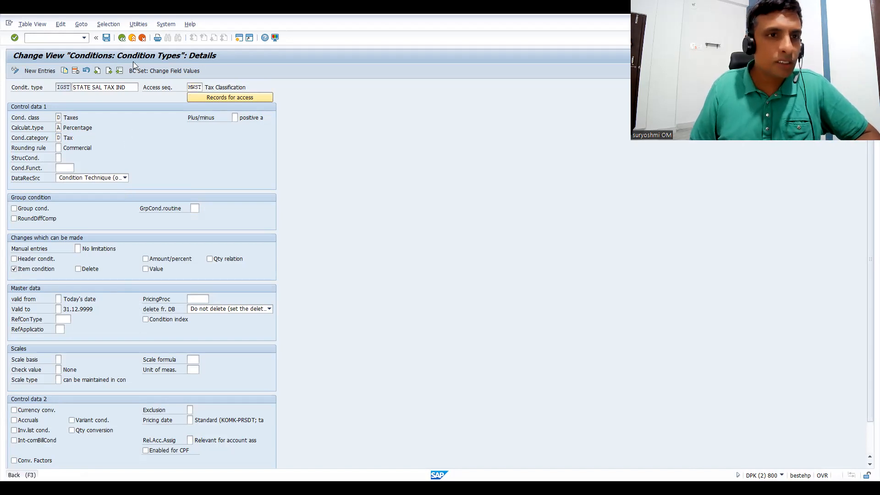
pyautogui.press('F3')
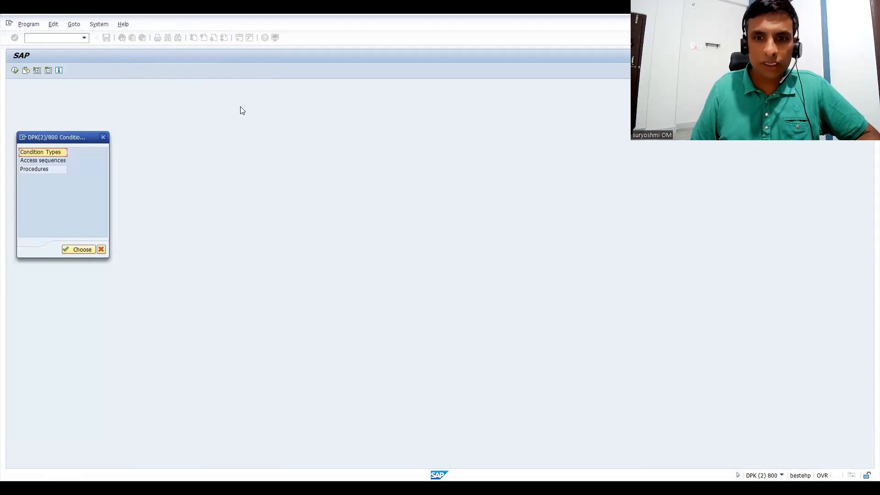
# Switch to the presentation slide on tax condition types to read its transaction codes, and return to SAP.
pyautogui.hotkey('alt', 'Tab')
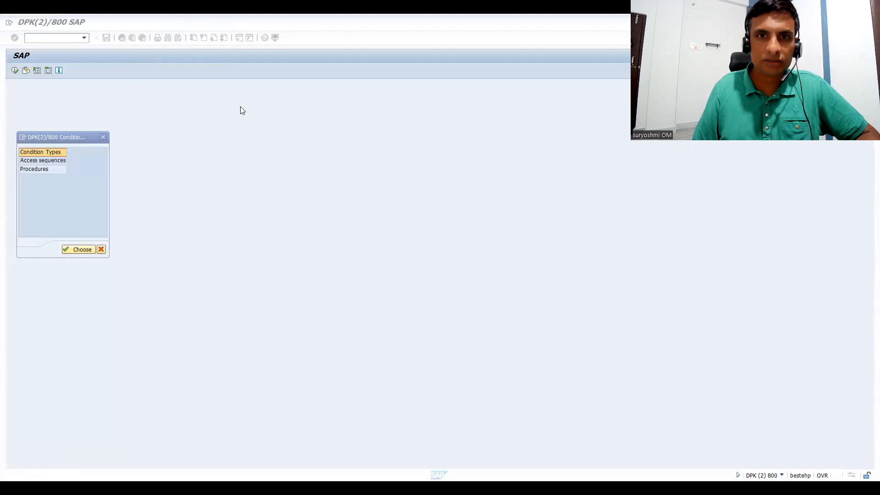
pyautogui.hotkey('alt', 'Tab')
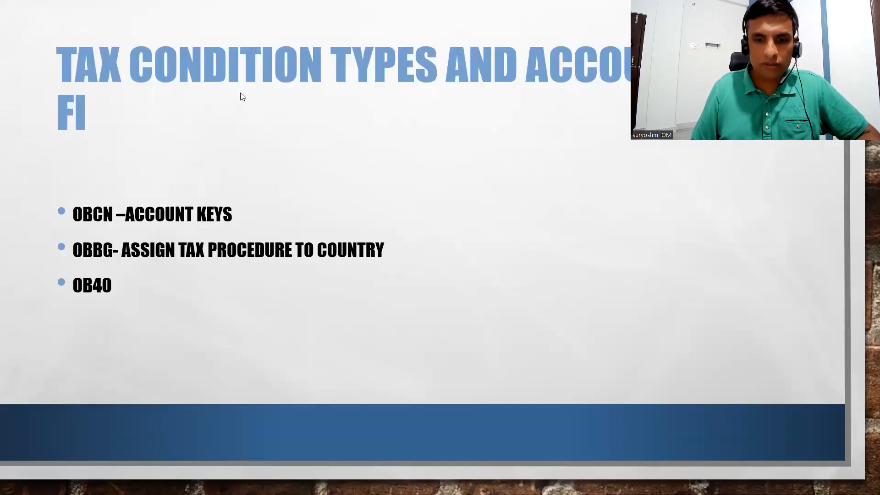
pyautogui.hotkey('alt', 'Tab')
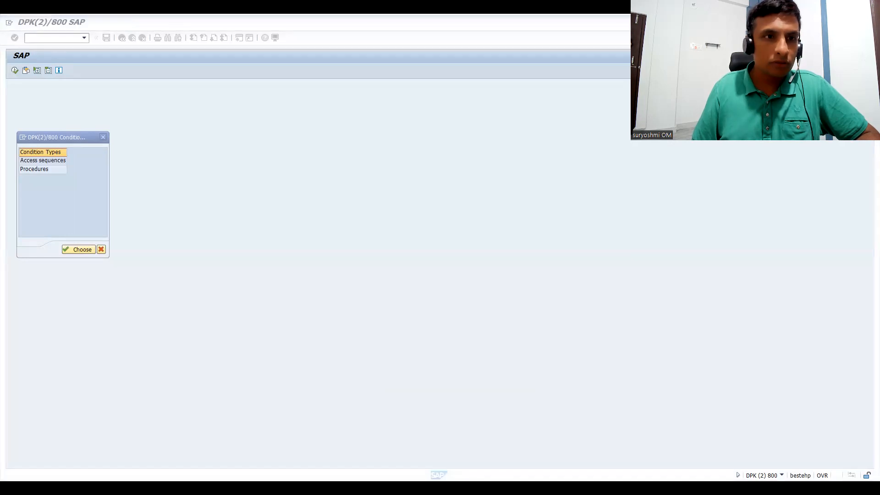
# Switch to the browser and look through the My courses list on the instructor's Udemy profile.
pyautogui.hotkey('alt', 'Tab')
pyautogui.click(68, 24)
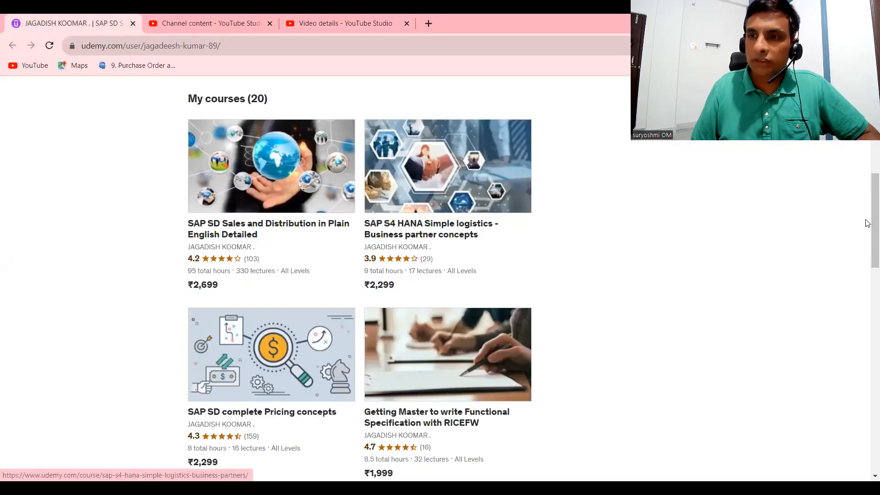
pyautogui.scroll(4, 868, 223)
pyautogui.scroll(-3, 868, 238)
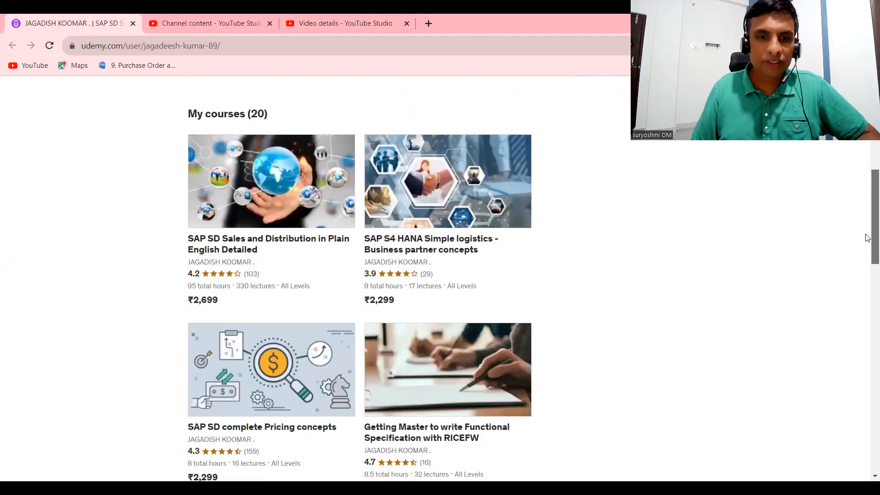
# Browse further down the Udemy course list and open its second page to see the remaining courses.
pyautogui.scroll(-2, 867, 238)
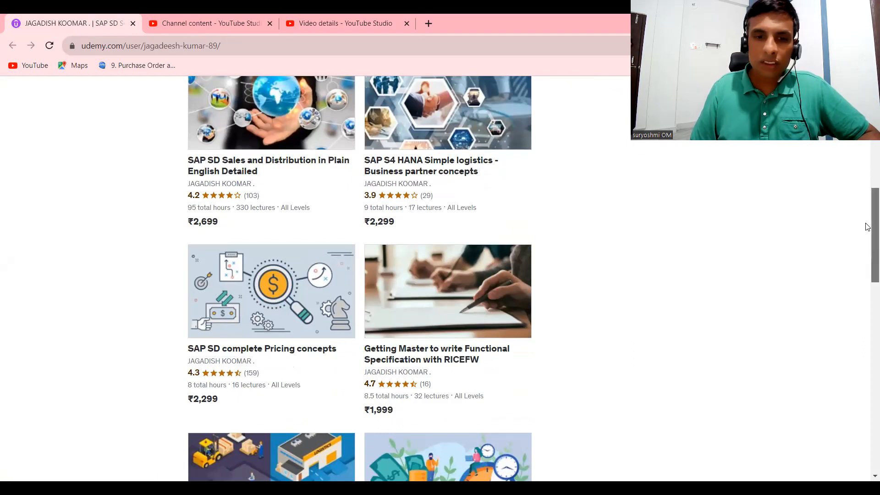
pyautogui.scroll(-8, 868, 226)
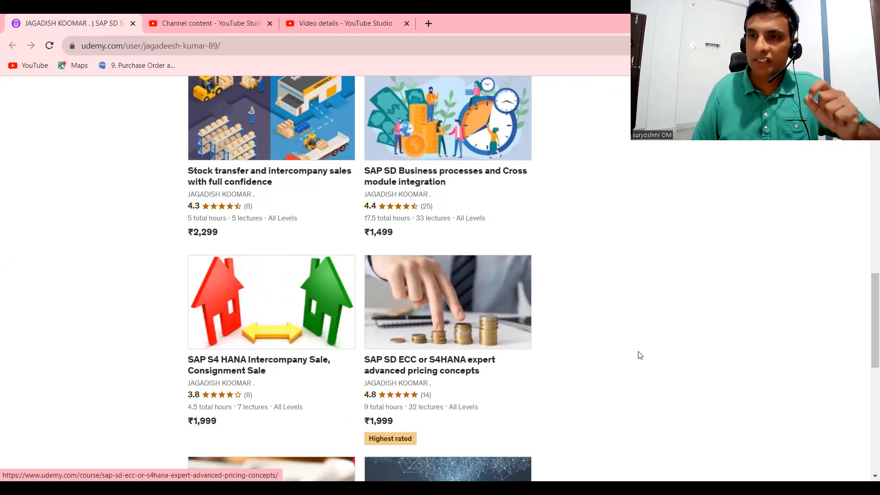
pyautogui.scroll(1, 868, 316)
pyautogui.scroll(6, 867, 315)
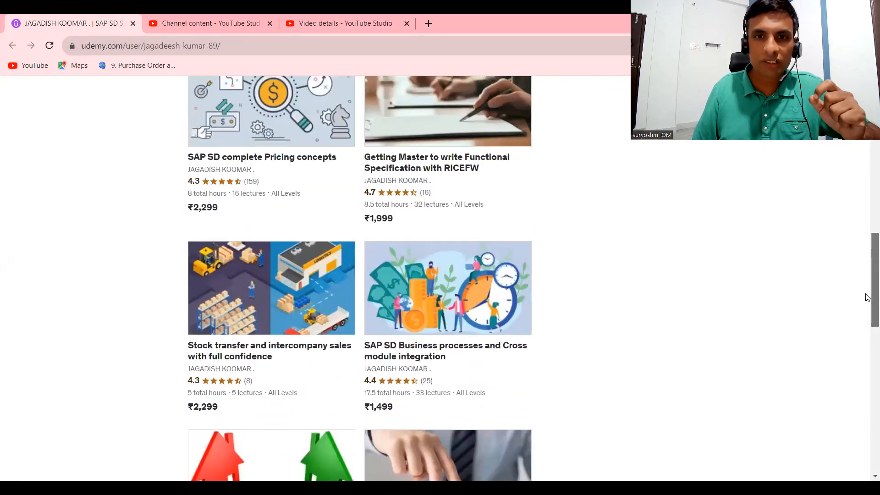
pyautogui.scroll(1, 867, 272)
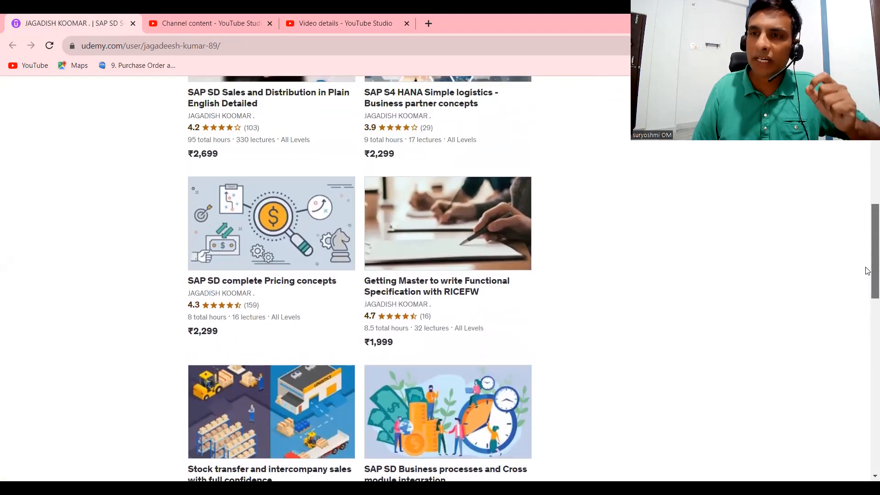
pyautogui.scroll(1, 867, 271)
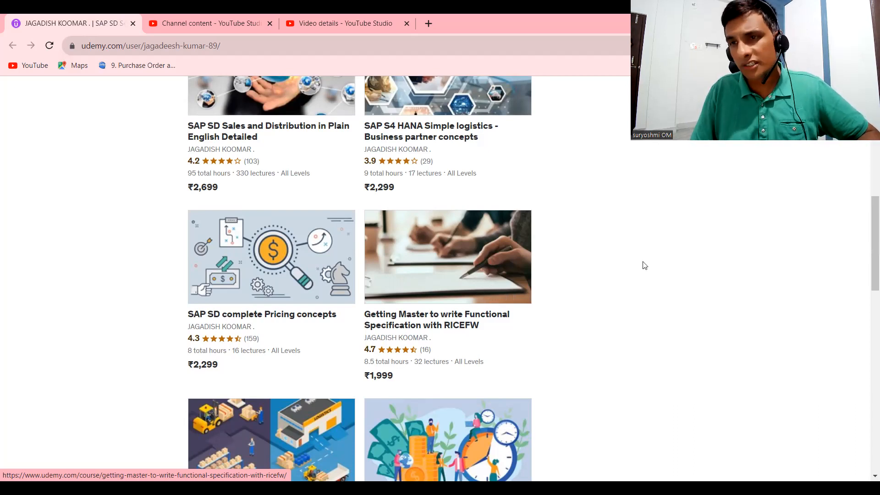
pyautogui.moveTo(870, 257); pyautogui.dragTo(868, 414)
pyautogui.click(372, 397)
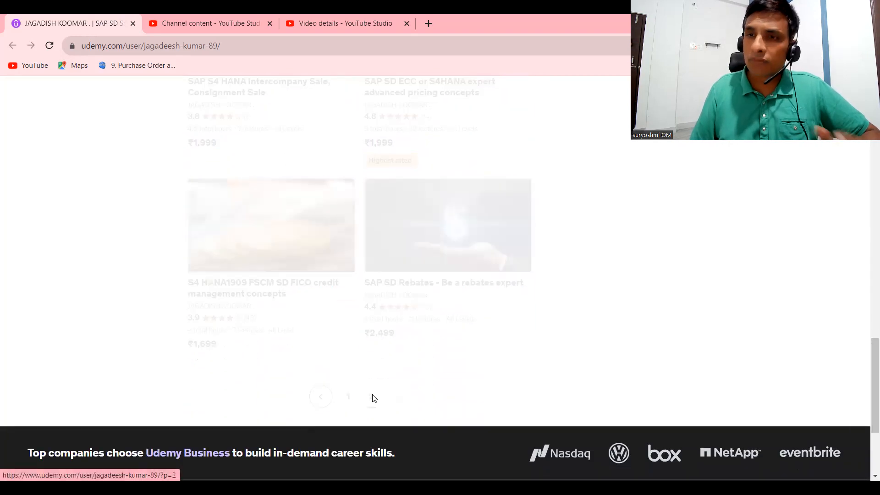
pyautogui.moveTo(866, 400); pyautogui.dragTo(867, 363)
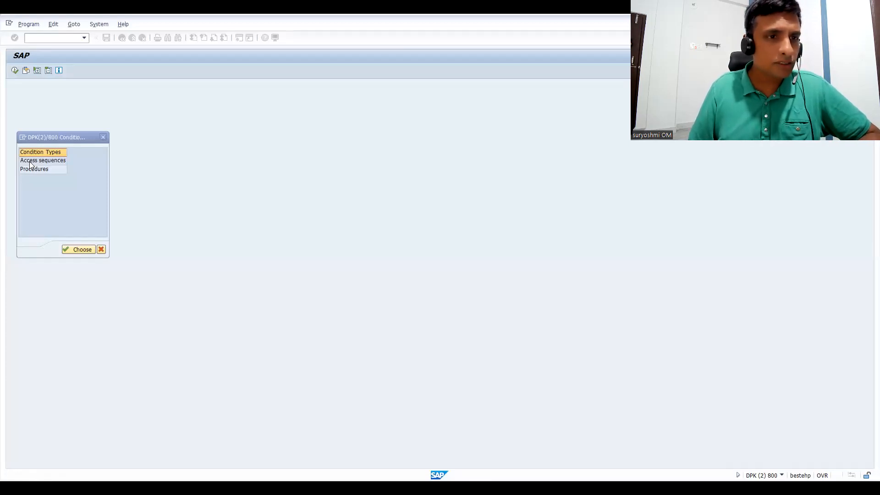
# Open the access sequences maintenance, accept the cross-client notice, and position the overview at access sequence MWST.
pyautogui.doubleClick(29, 163)
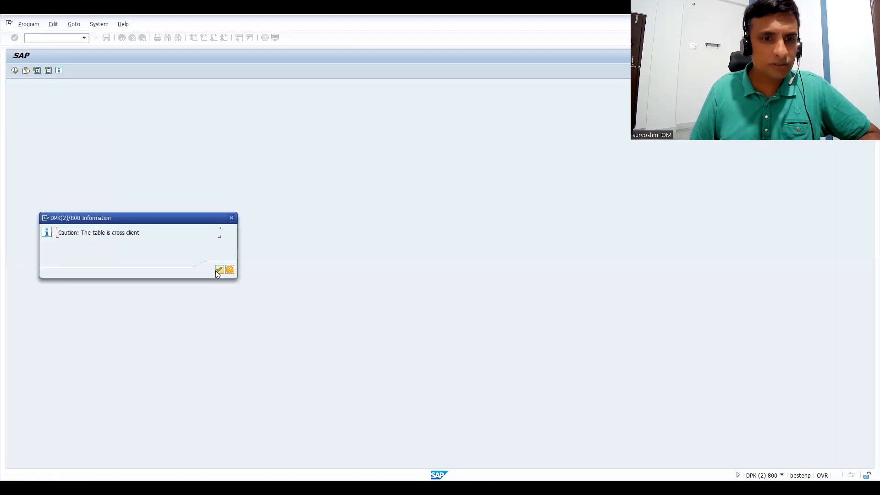
pyautogui.click(219, 270)
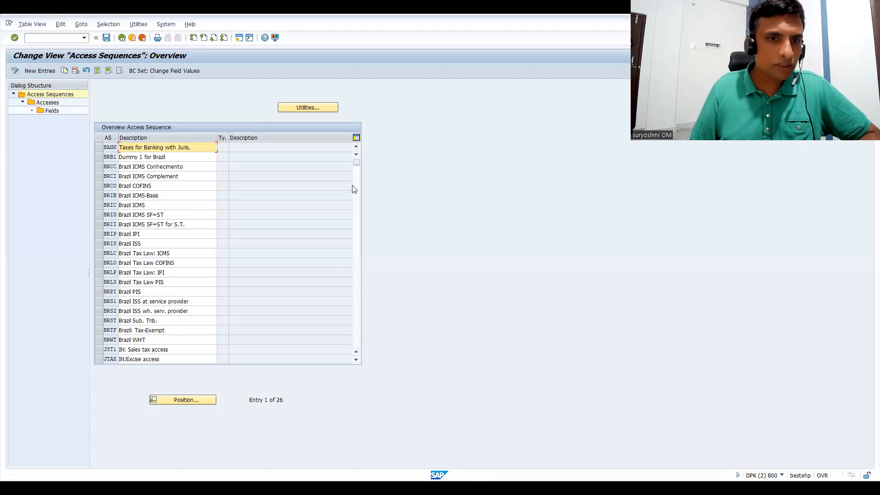
pyautogui.click(190, 400)
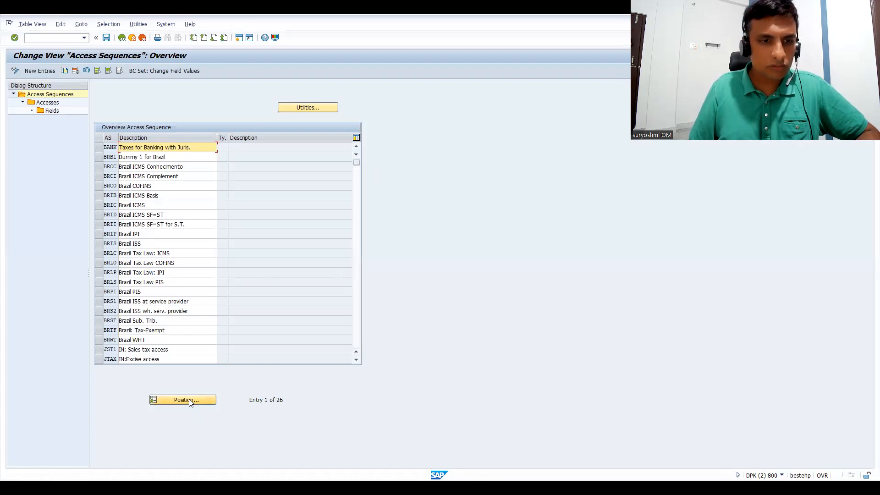
pyautogui.write('MWST')
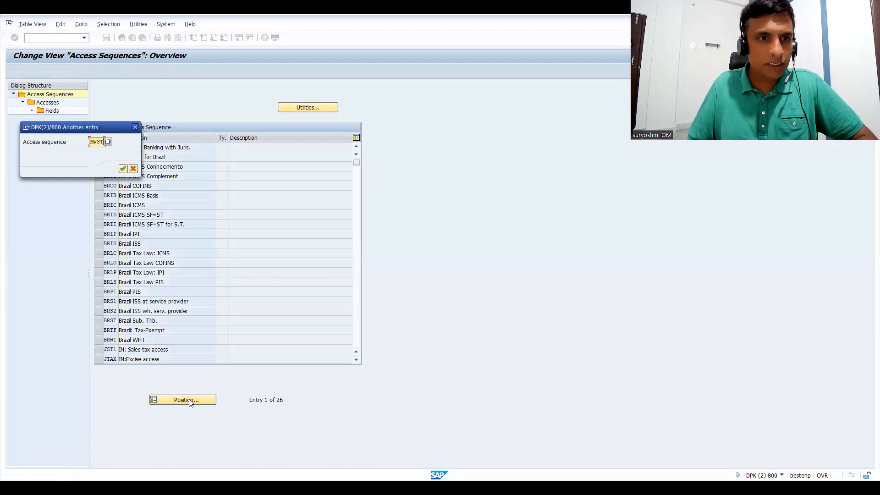
pyautogui.press('Return')
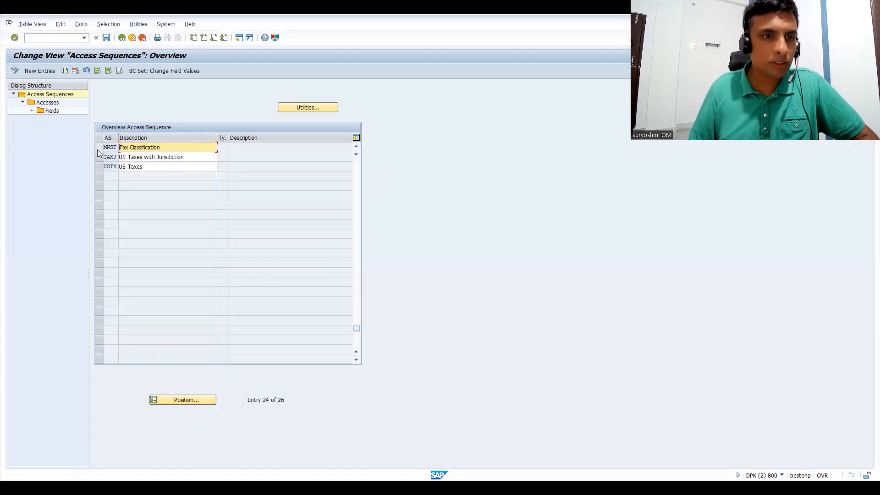
# Examine the accesses of MWST and the fields of access 10, and return to the condition maintenance selection.
pyautogui.click(97, 149)
pyautogui.click(51, 105)
pyautogui.doubleClick(53, 104)
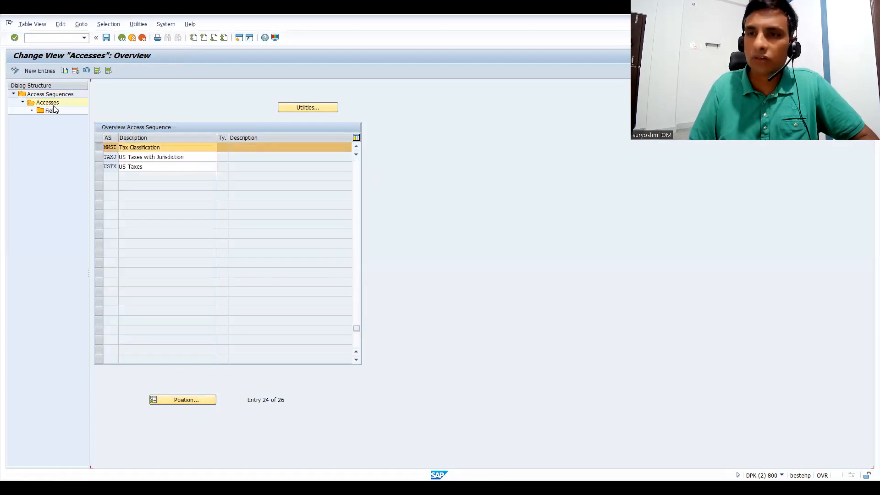
pyautogui.click(183, 131)
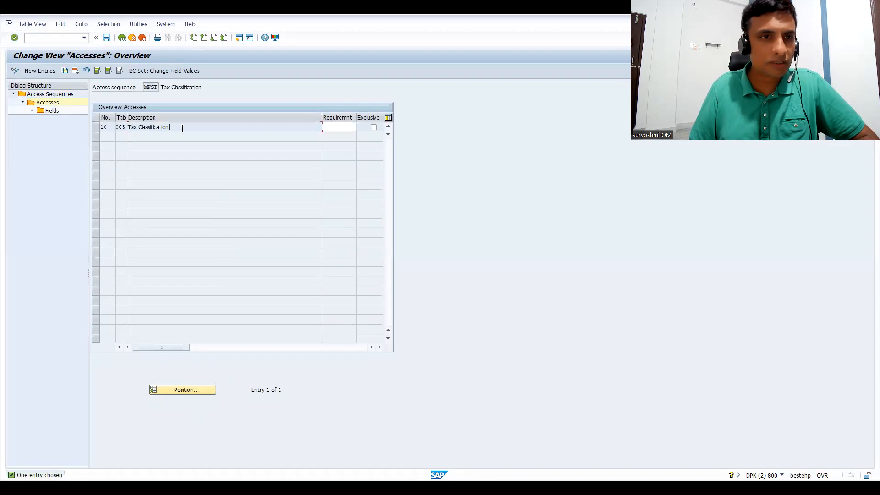
pyautogui.click(97, 127)
pyautogui.doubleClick(52, 110)
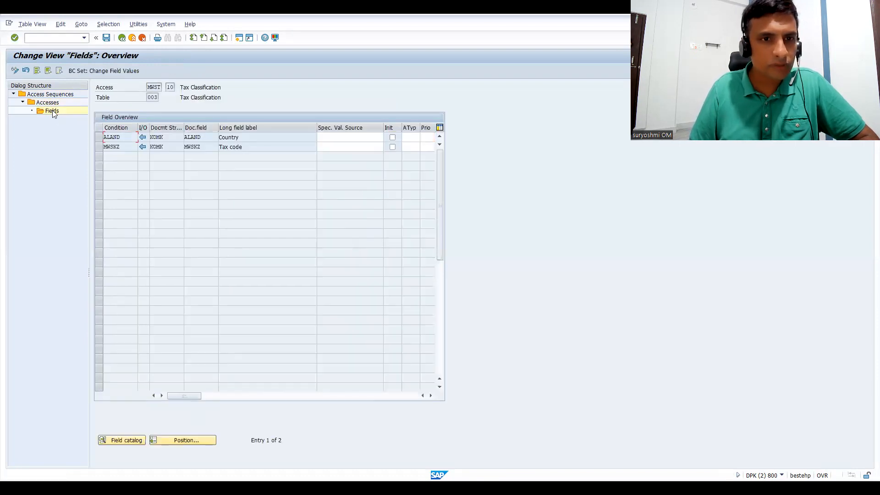
pyautogui.click(122, 38)
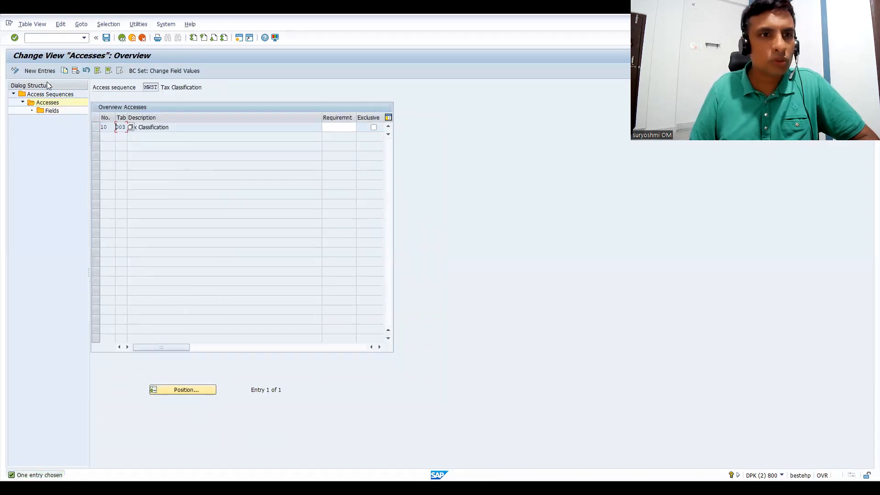
pyautogui.click(157, 128)
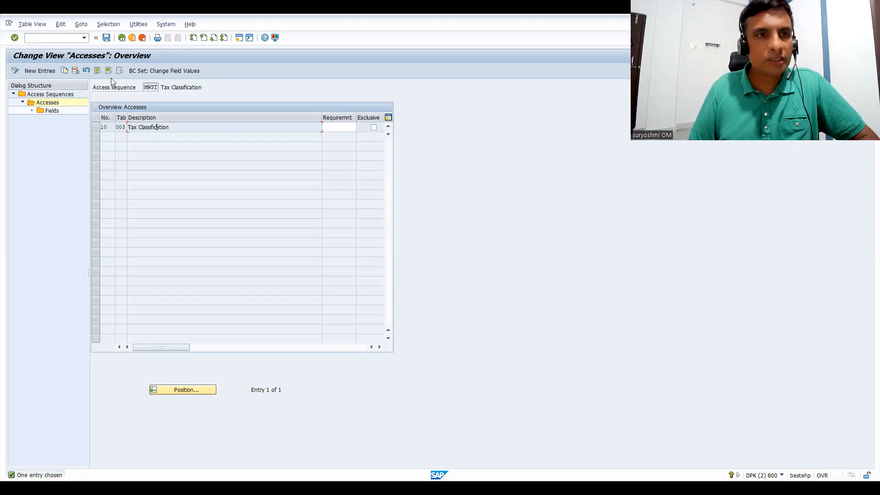
pyautogui.click(121, 40)
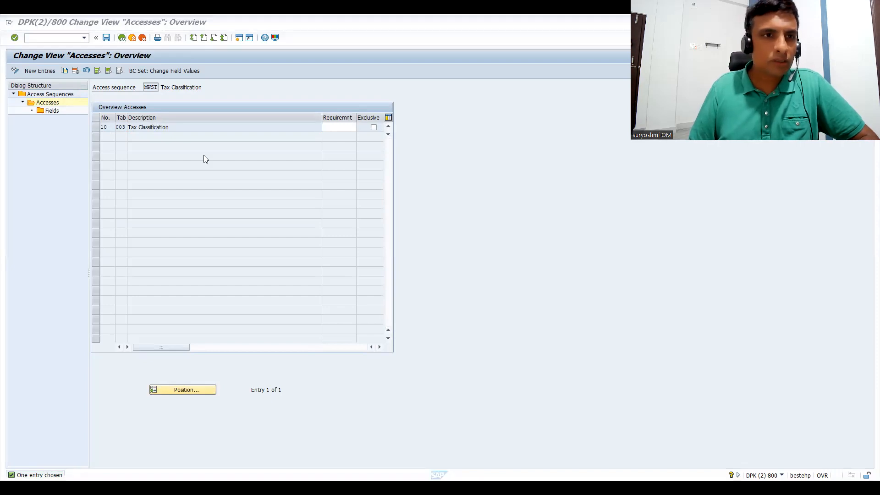
pyautogui.click(121, 38)
pyautogui.click(122, 39)
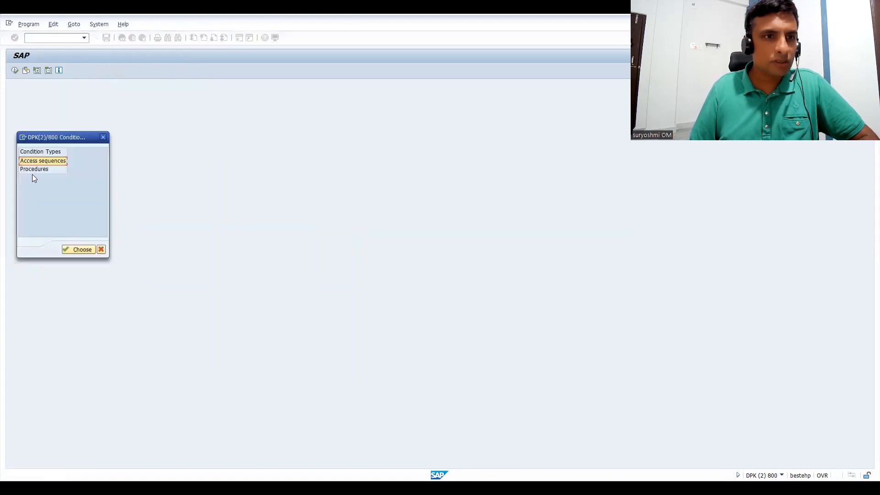
# Open the tax procedures overview, locate procedure TAXINN, view its control data, and return to the procedures list.
pyautogui.doubleClick(32, 169)
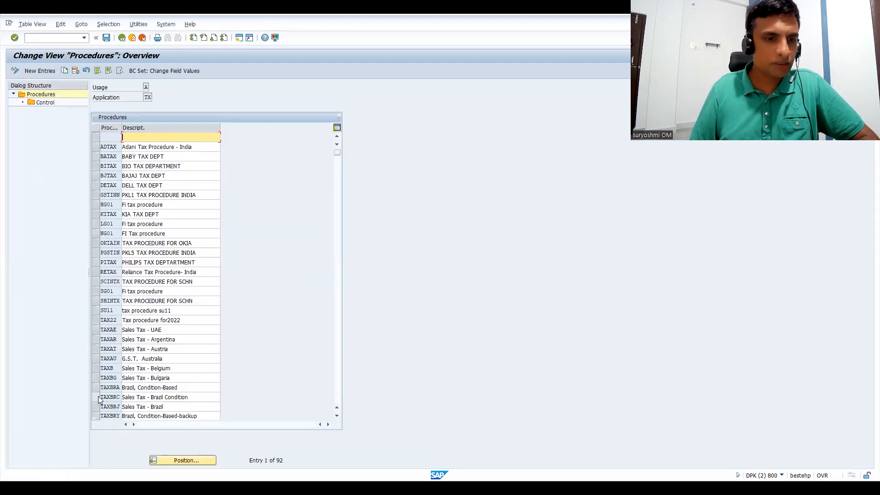
pyautogui.click(179, 461)
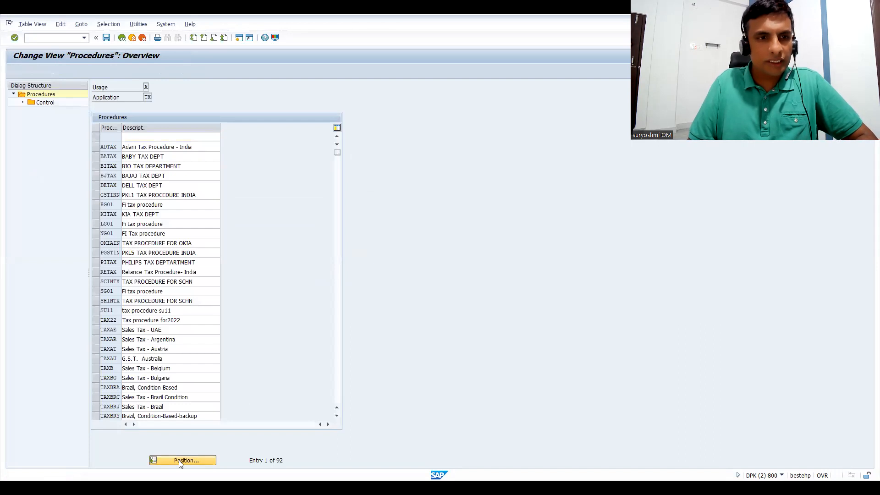
pyautogui.write('TAXIN')
pyautogui.click(130, 168)
pyautogui.click(99, 138)
pyautogui.doubleClick(51, 104)
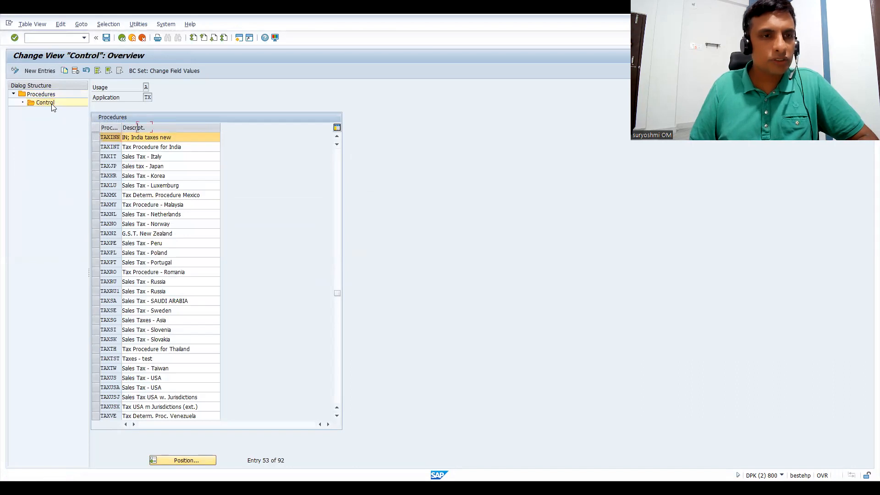
pyautogui.click(118, 41)
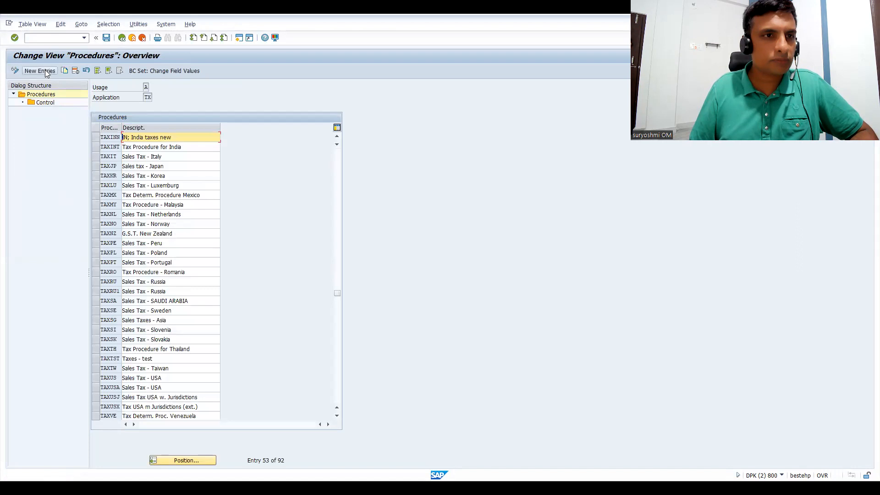
# Create a new tax procedure TAXINP with the description TAX GST PROCEDURE and save it to the proposed customizing request.
pyautogui.click(45, 70)
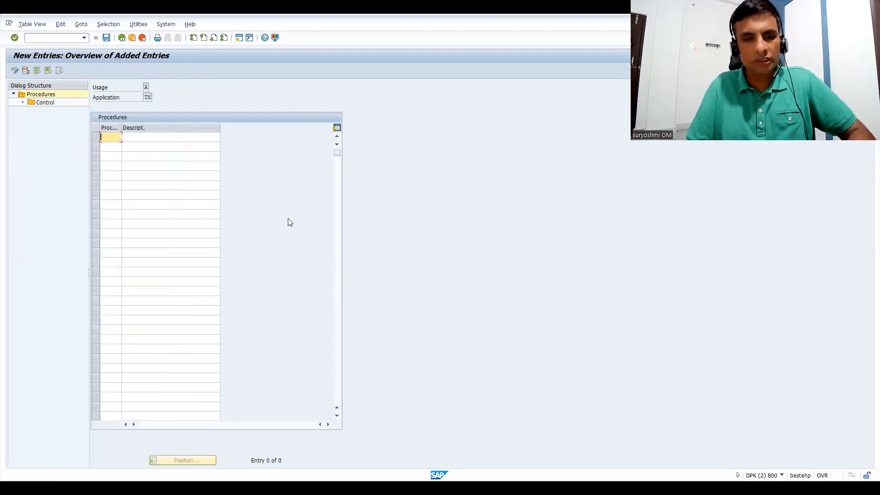
pyautogui.write('TAXINP')
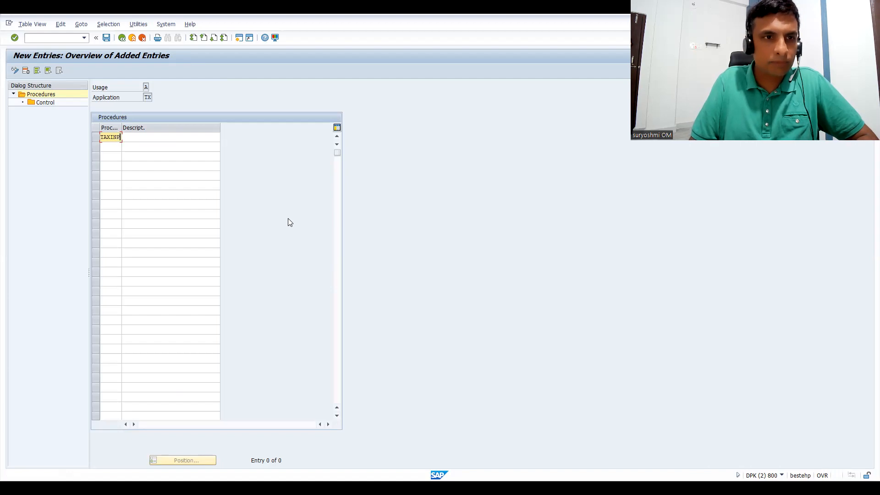
pyautogui.press('Tab')
pyautogui.write('TAX')
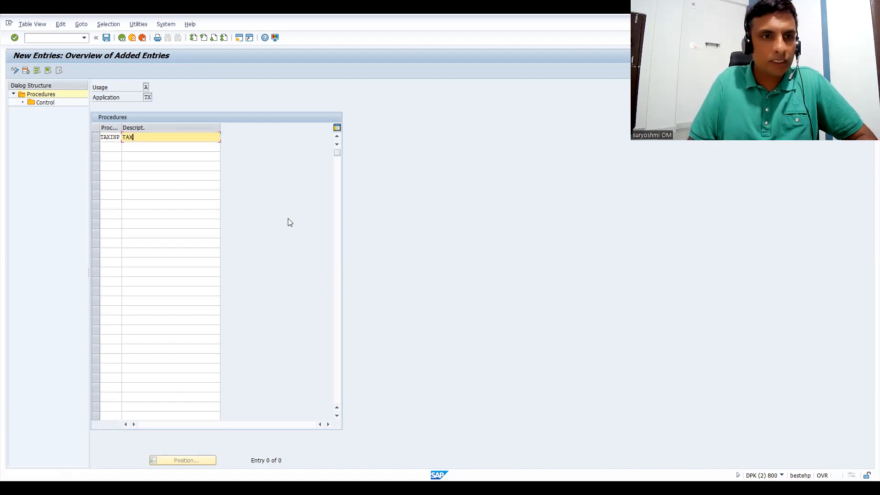
pyautogui.write(' GST PR')
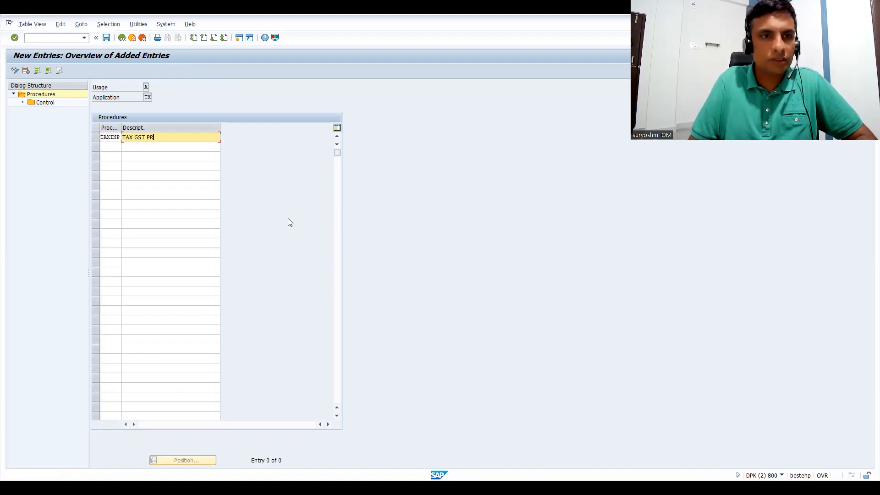
pyautogui.write('OCEDURE')
pyautogui.press('Return')
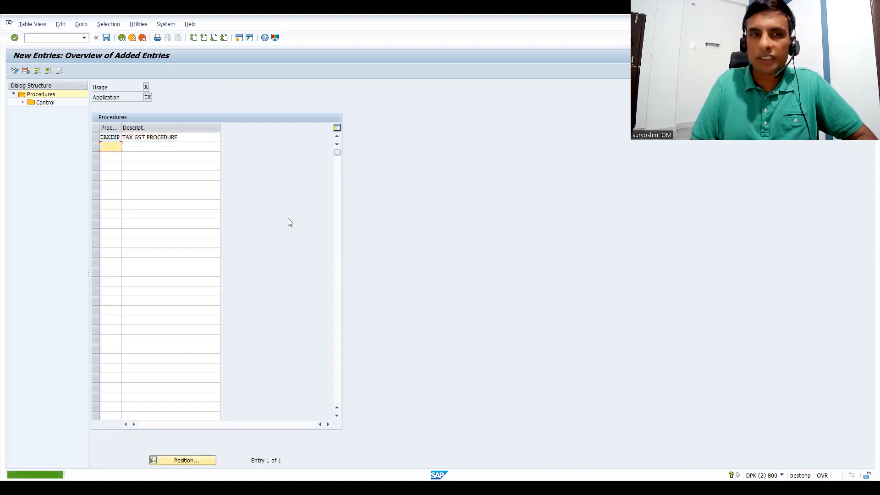
pyautogui.hotkey('ctrl', 's')
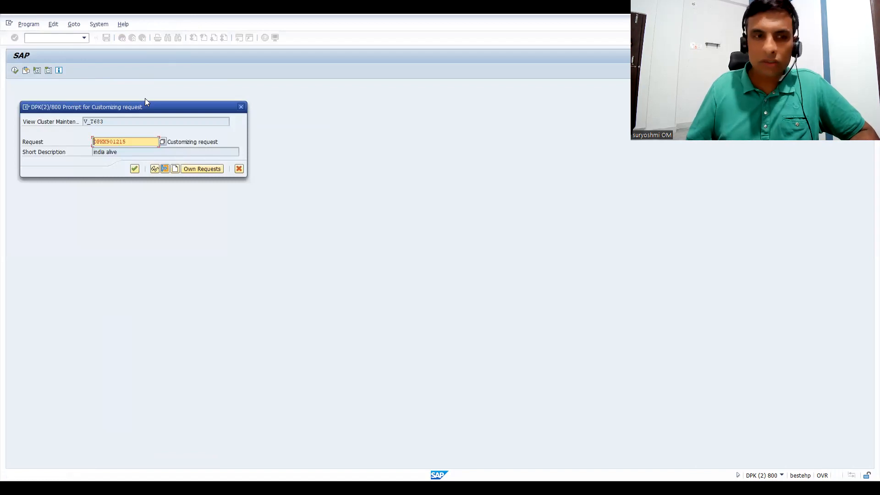
pyautogui.press('Return')
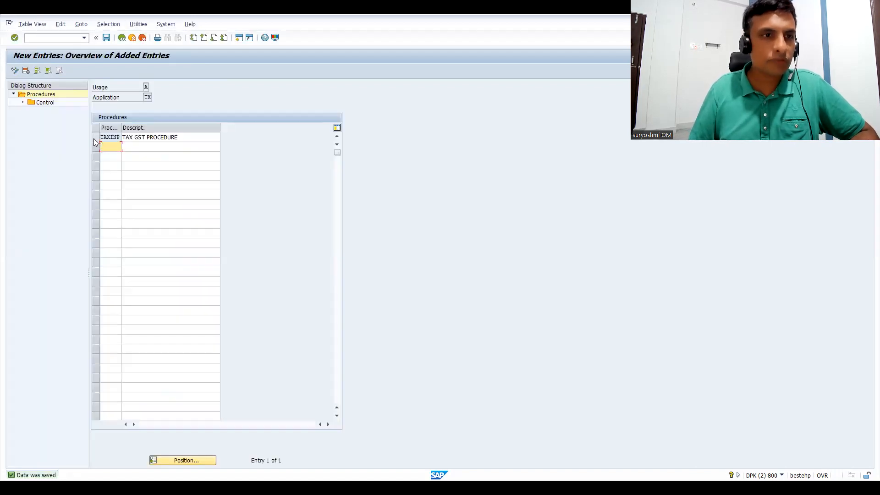
# Open the control data of procedure TAXINP and add step 10 with condition type BASB as a new entry.
pyautogui.click(96, 139)
pyautogui.click(49, 104)
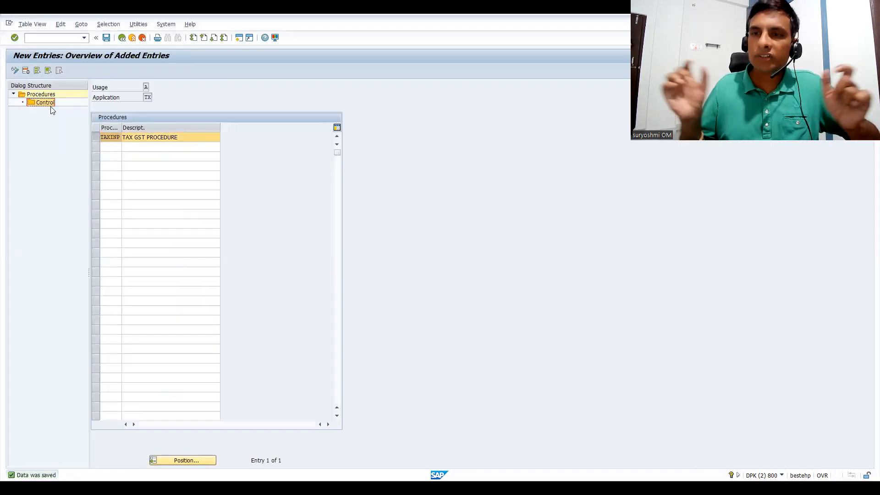
pyautogui.doubleClick(51, 107)
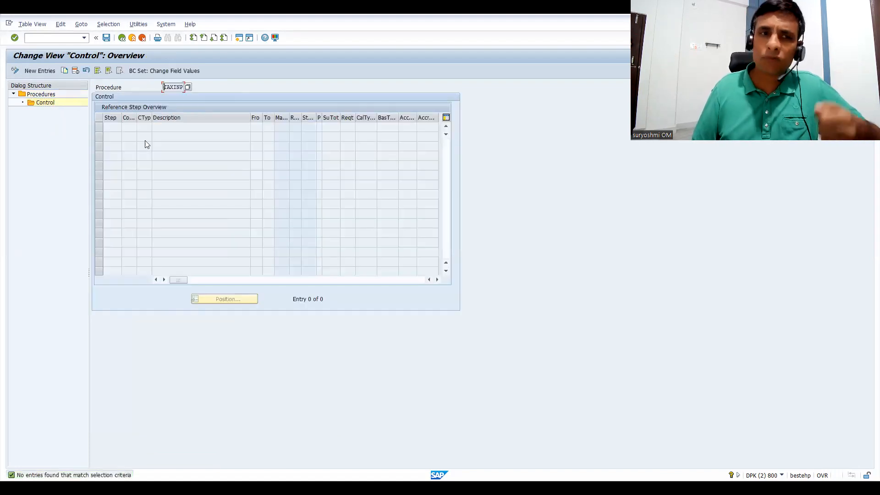
pyautogui.click(43, 72)
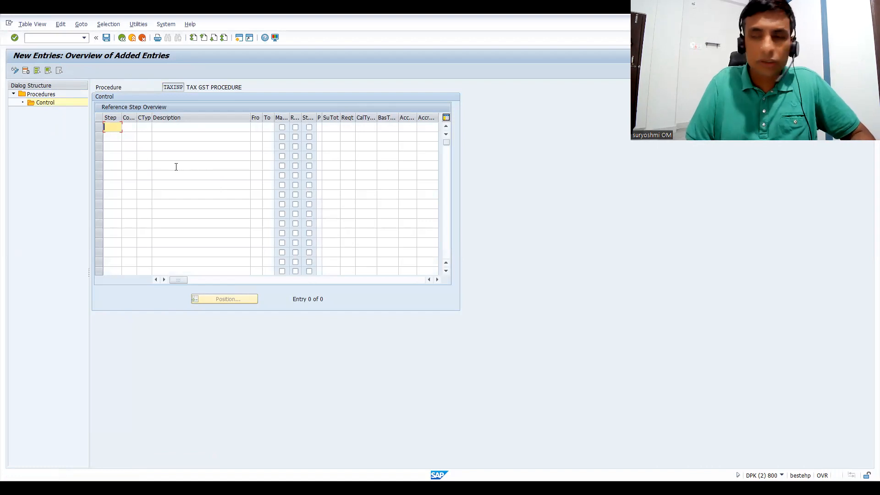
pyautogui.write('10')
pyautogui.press('Tab')
pyautogui.press('Tab')
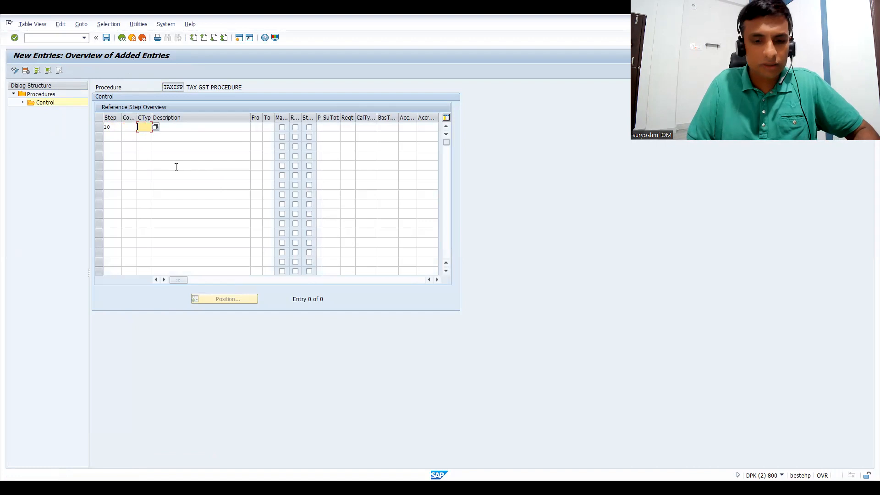
pyautogui.write('B')
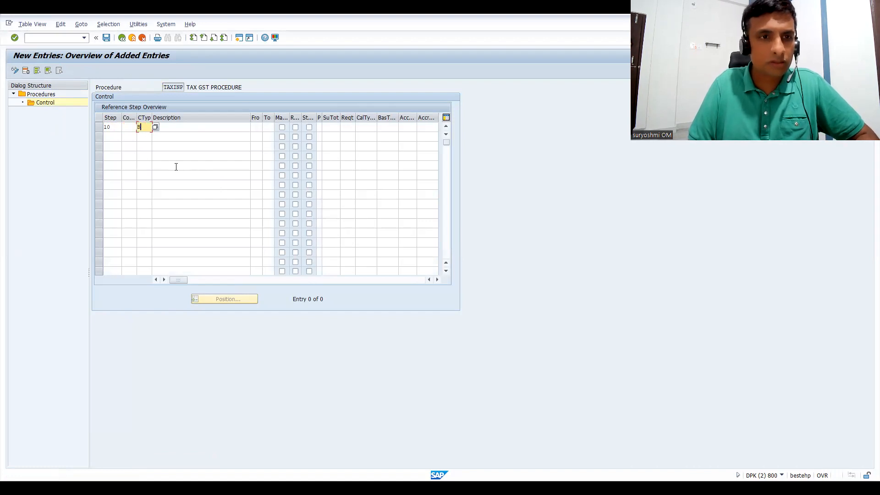
pyautogui.write('ASB')
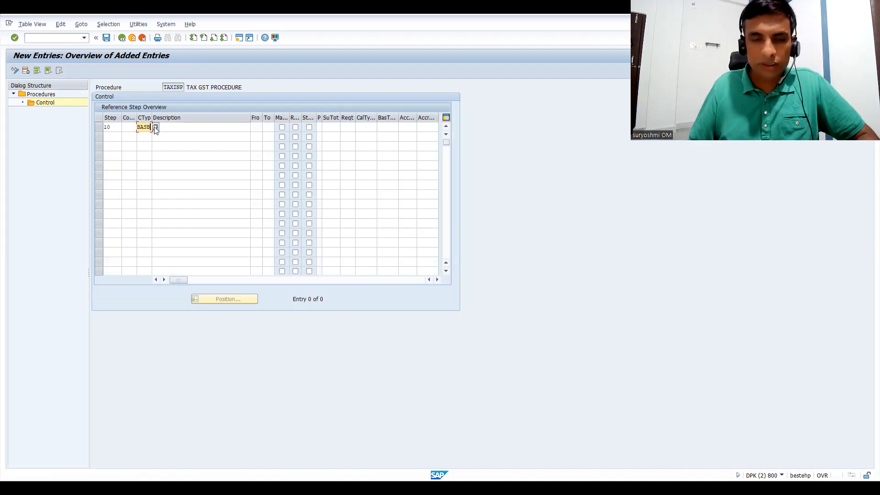
pyautogui.press('Return')
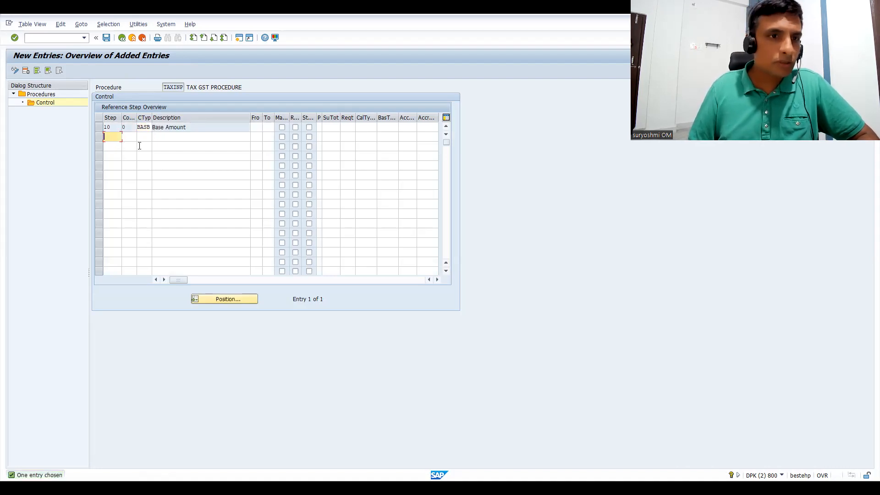
# Add step 100 with the description TOTAL, covering steps 10 to 99, and save the control data.
pyautogui.press('Tab')
pyautogui.press('Tab')
pyautogui.press('Tab')
pyautogui.write('TOTAL')
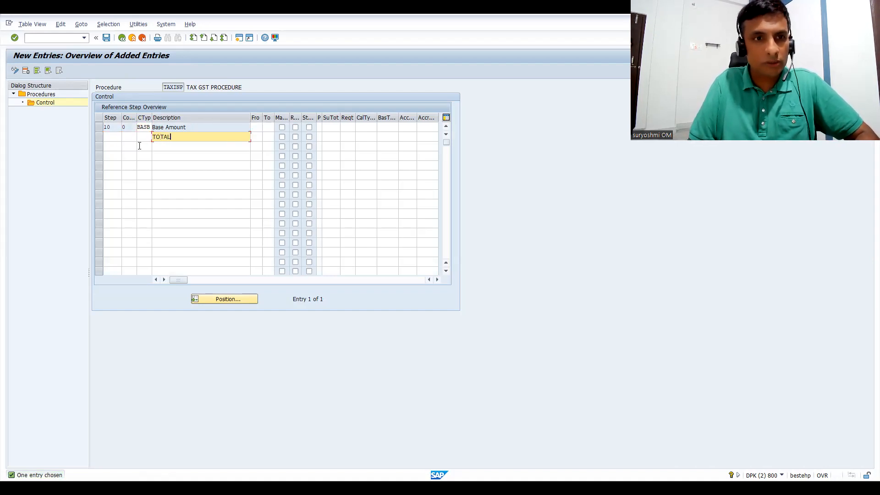
pyautogui.click(111, 138)
pyautogui.write('100')
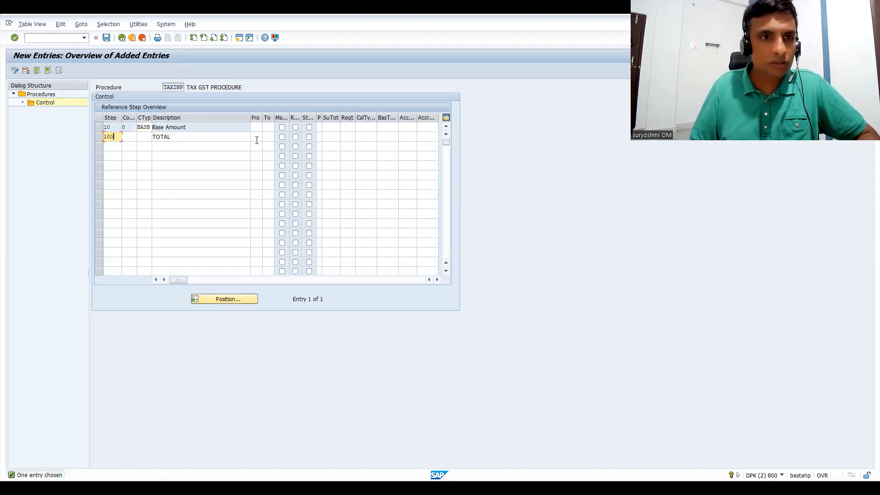
pyautogui.click(256, 138)
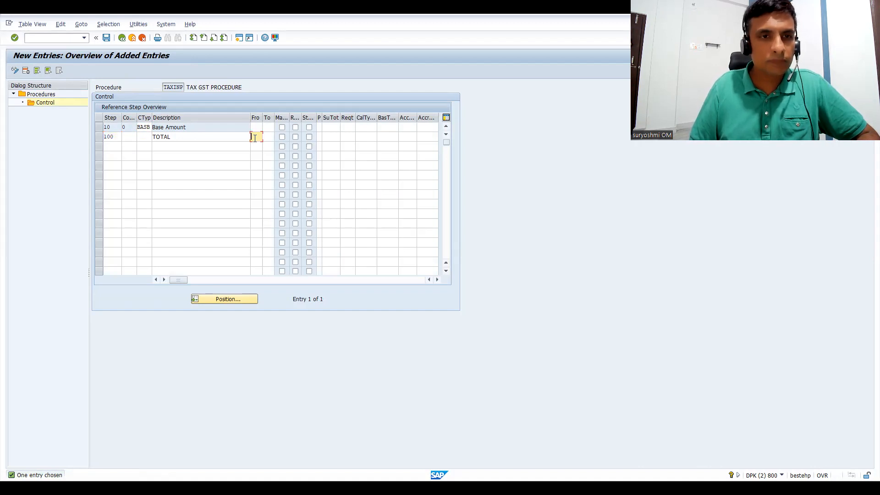
pyautogui.write('1')
pyautogui.press('Tab')
pyautogui.write('99')
pyautogui.click(110, 146)
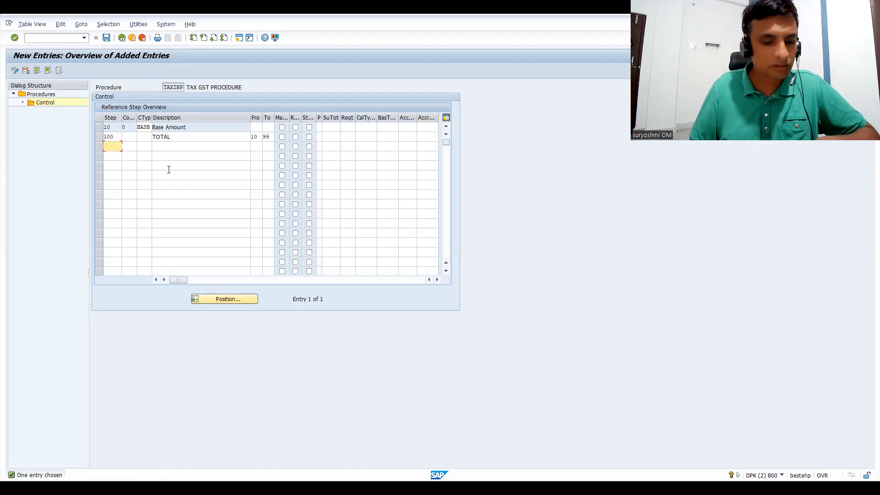
pyautogui.press('Return')
pyautogui.hotkey('ctrl', 's')
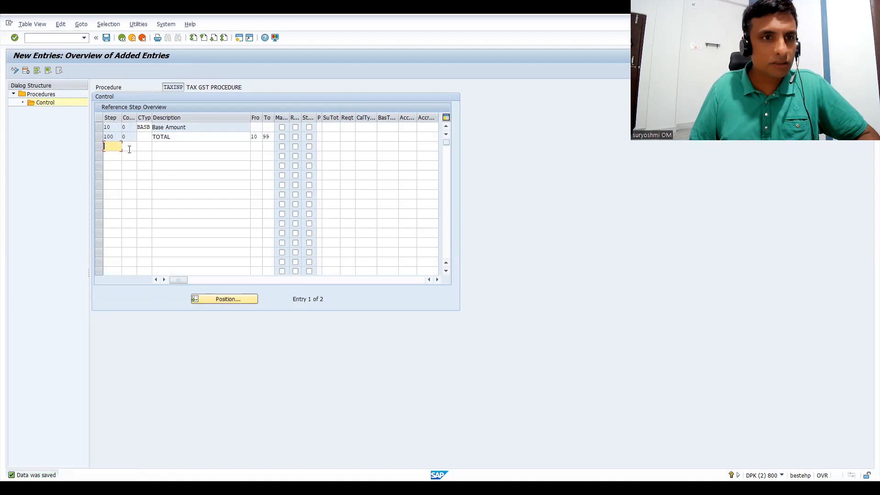
# Add step 200 with condition type CGST, calculated from step 100.
pyautogui.write('200')
pyautogui.press('Tab')
pyautogui.press('Tab')
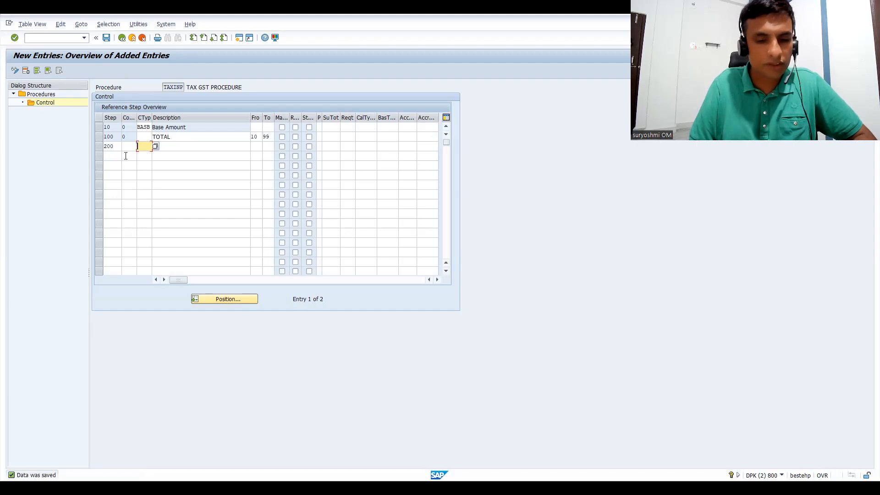
pyautogui.write('C')
pyautogui.press('BackSpace')
pyautogui.write('CS')
pyautogui.write('GST')
pyautogui.press('Tab')
pyautogui.press('Tab')
pyautogui.write('1')
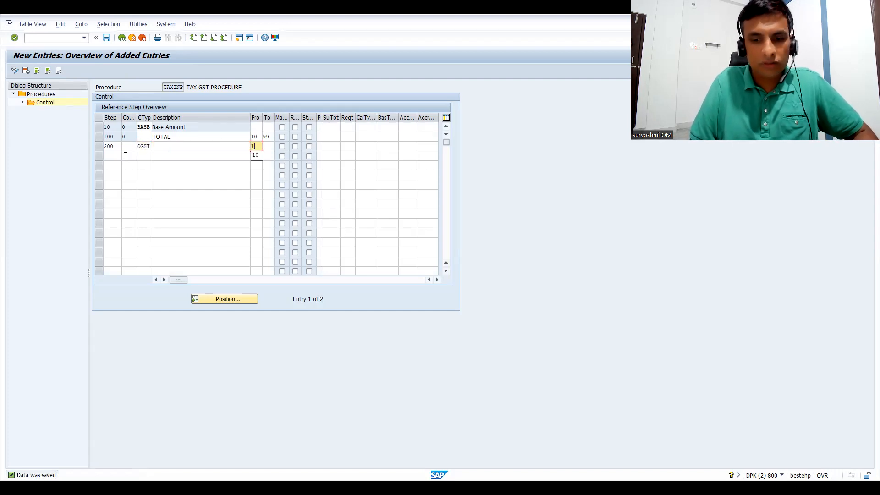
pyautogui.write('00')
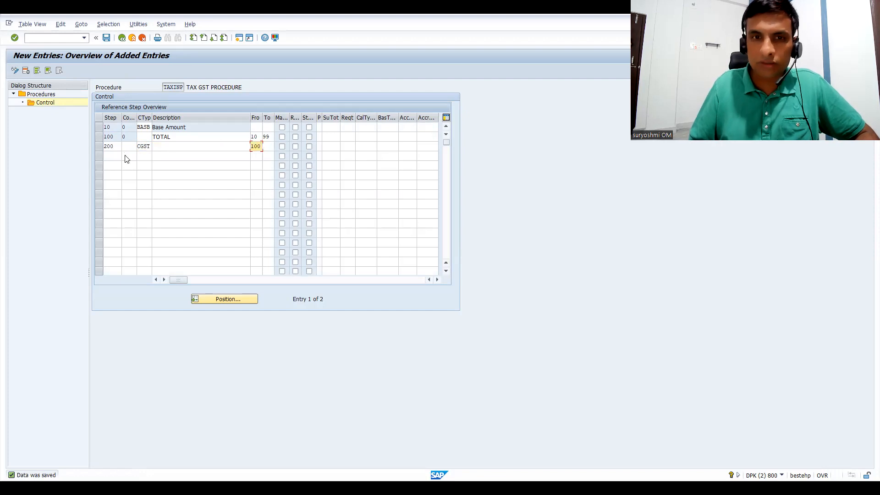
pyautogui.press('Return')
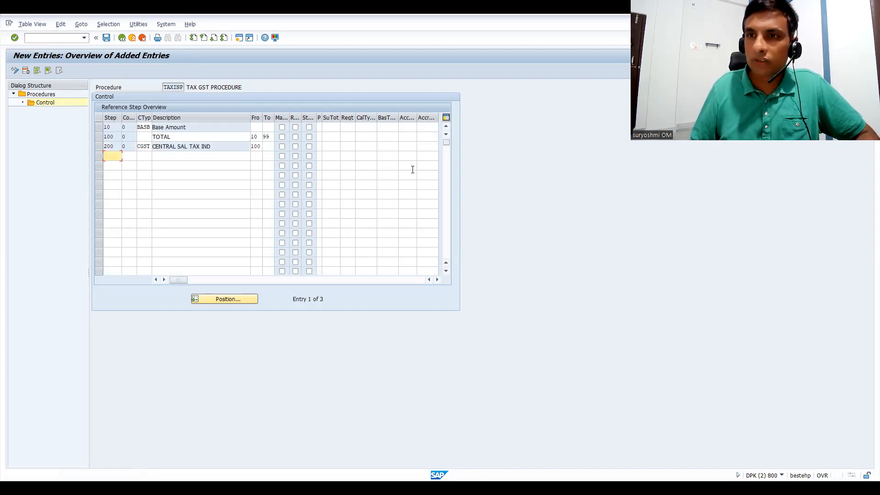
# Add step 210 with condition type SGST, calculated from step 100.
pyautogui.write('210')
pyautogui.press('Tab')
pyautogui.press('Tab')
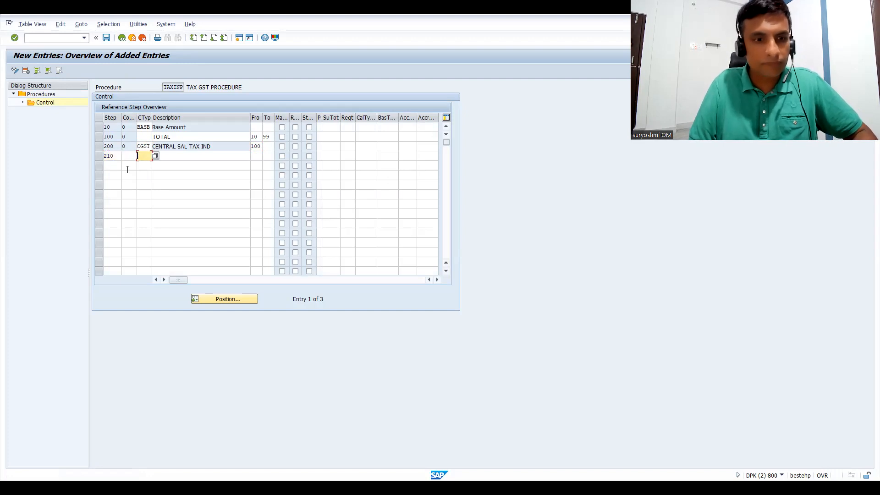
pyautogui.write('SGS')
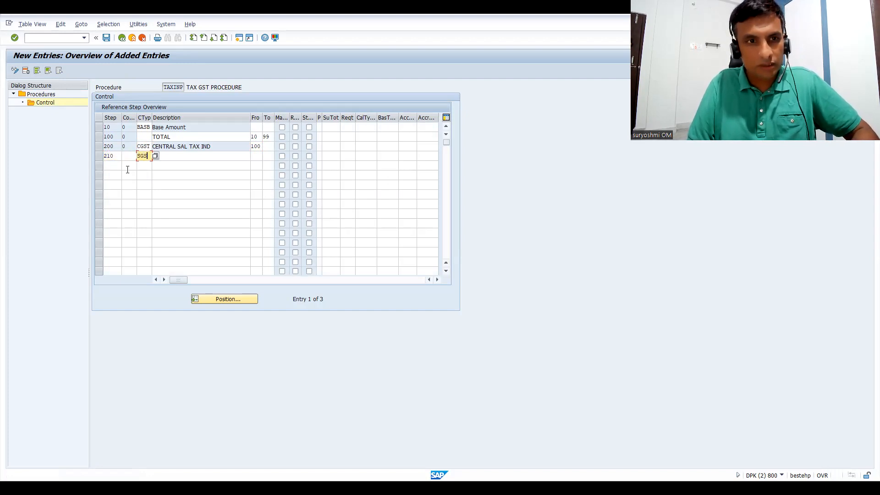
pyautogui.write('T')
pyautogui.press('Tab')
pyautogui.press('Tab')
pyautogui.write('100')
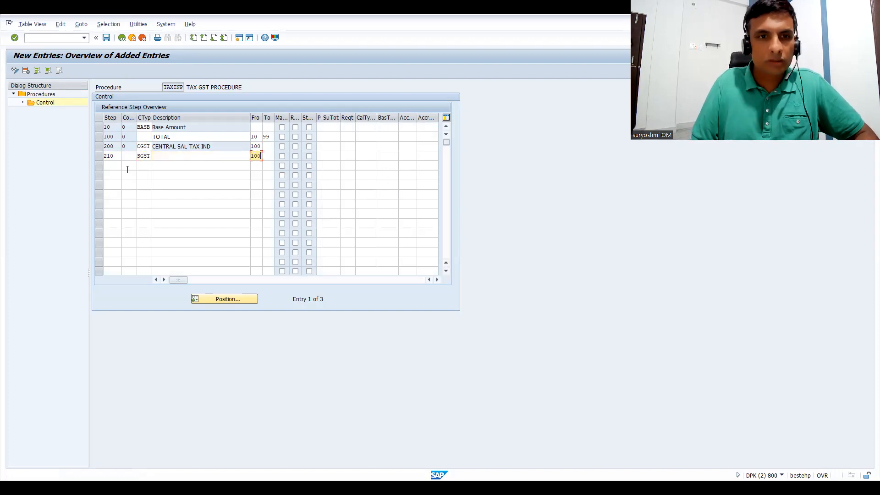
pyautogui.press('Return')
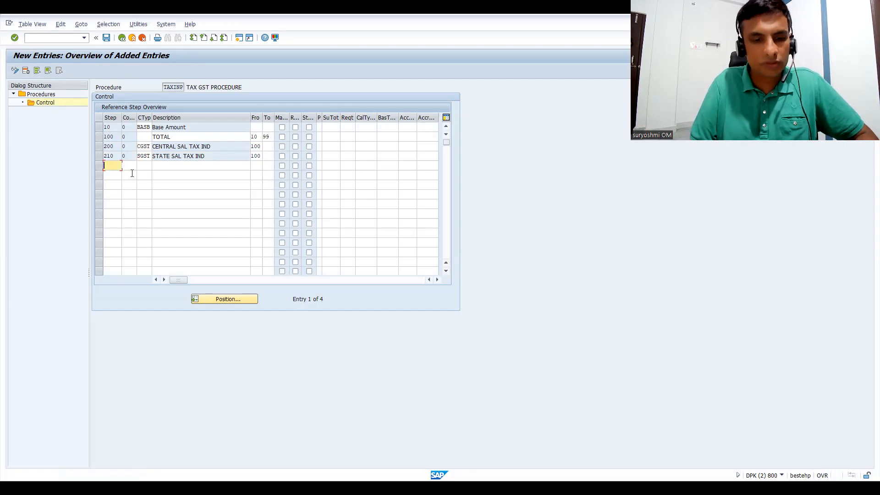
# Add step 220 with condition type IGST, calculated from step 100, and save the procedure's control data.
pyautogui.write('220')
pyautogui.press('Tab')
pyautogui.press('Tab')
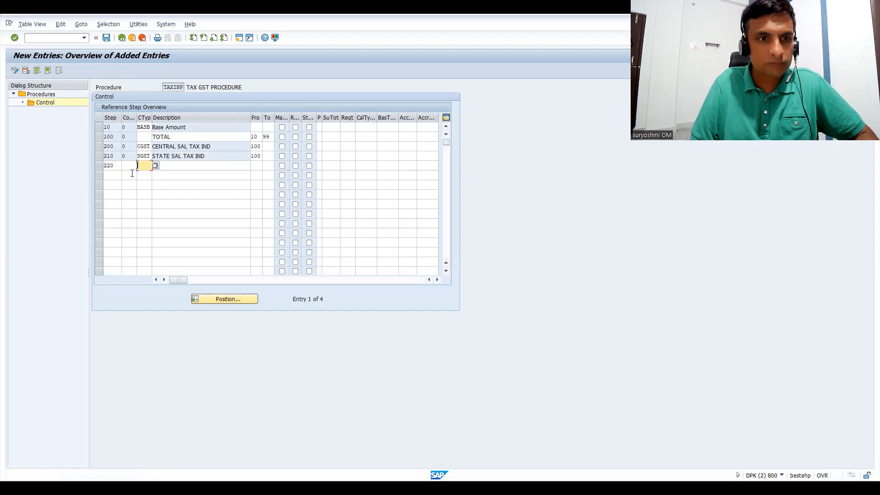
pyautogui.write('IGST')
pyautogui.press('Tab')
pyautogui.press('Tab')
pyautogui.write('1')
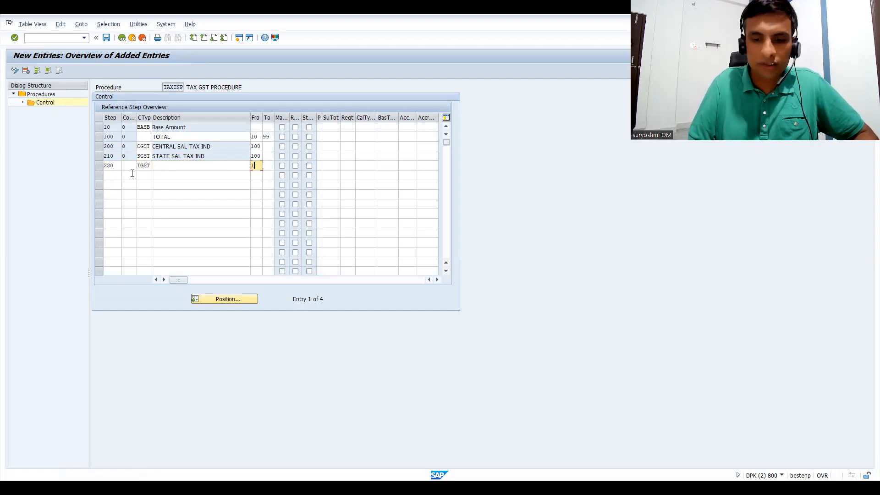
pyautogui.write('00')
pyautogui.press('Return')
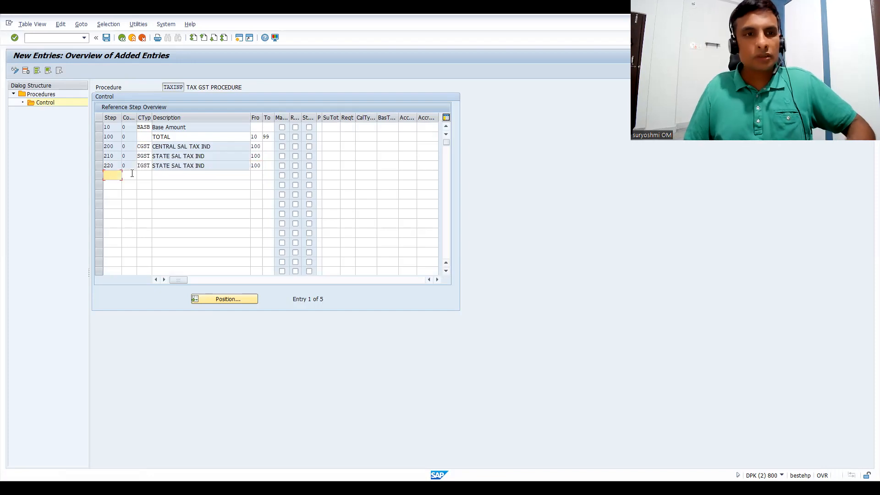
pyautogui.hotkey('ctrl', 's')
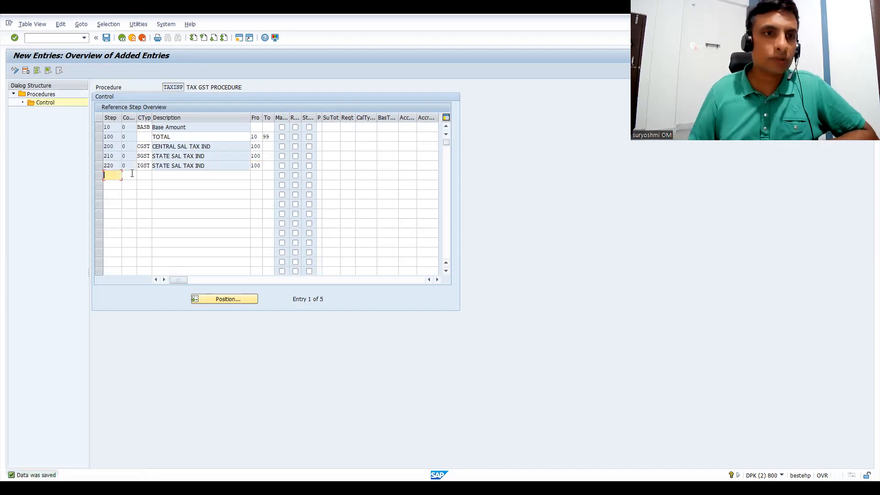
# Leave the TAXINP control data and the procedures list, and close the condition maintenance selection.
pyautogui.click(122, 38)
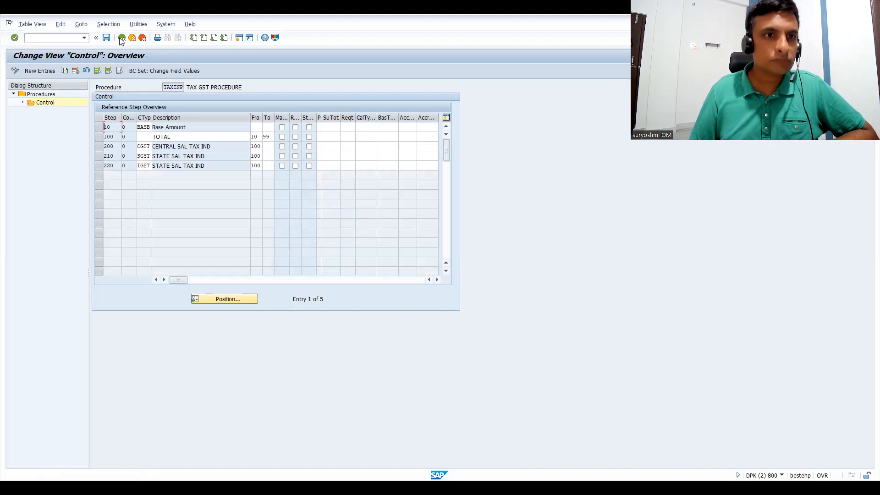
pyautogui.click(122, 38)
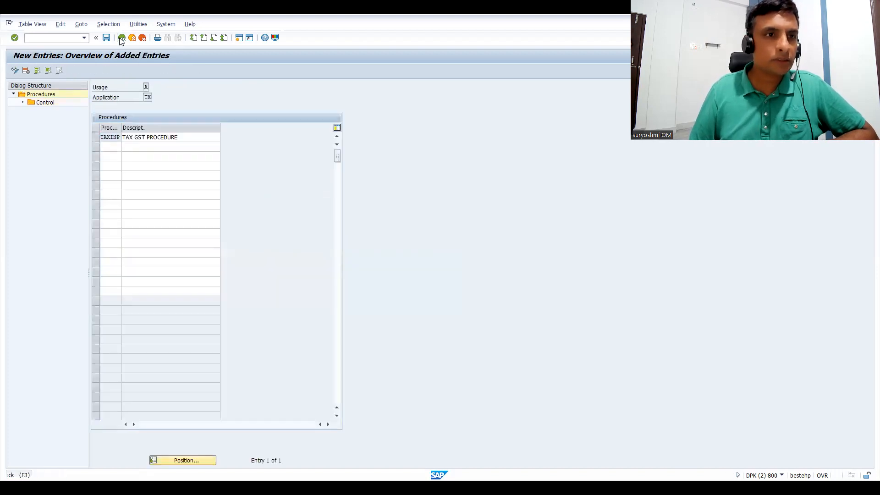
pyautogui.click(122, 38)
pyautogui.click(122, 38)
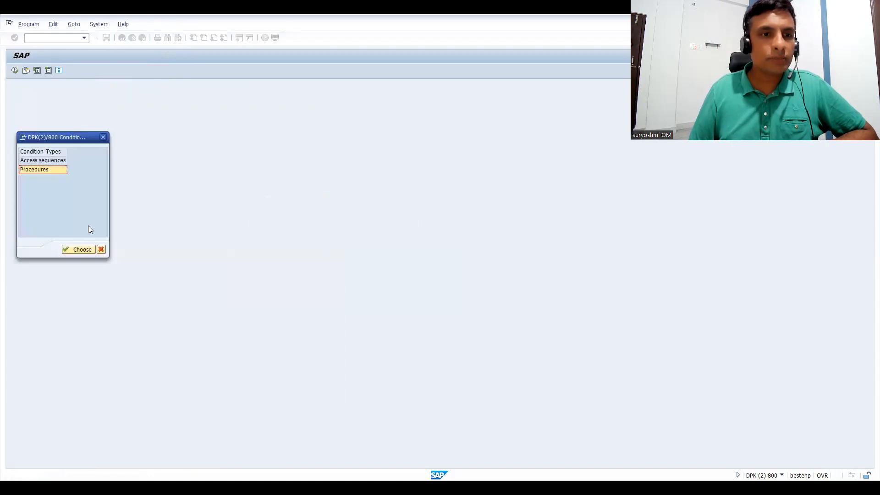
pyautogui.click(102, 253)
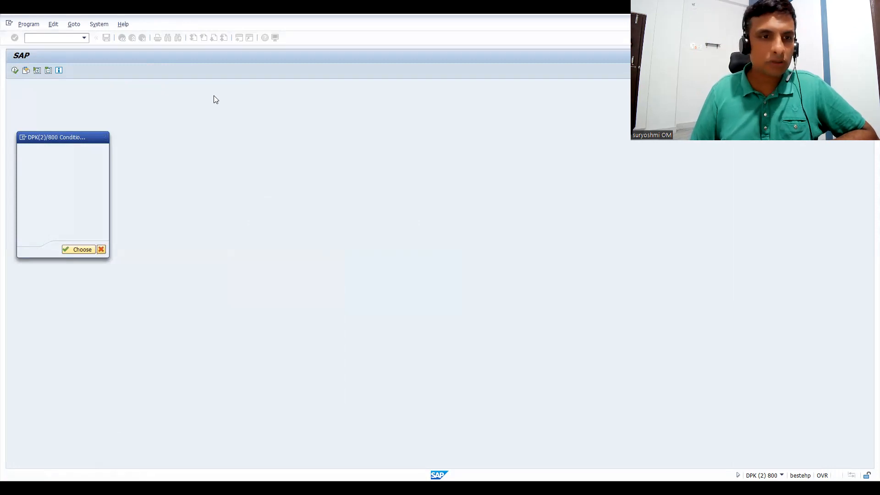
# Check the slide listing the FI tax transactions, switch back to SAP and open the account keys maintenance, OBCN.
pyautogui.hotkey('alt', 'Tab')
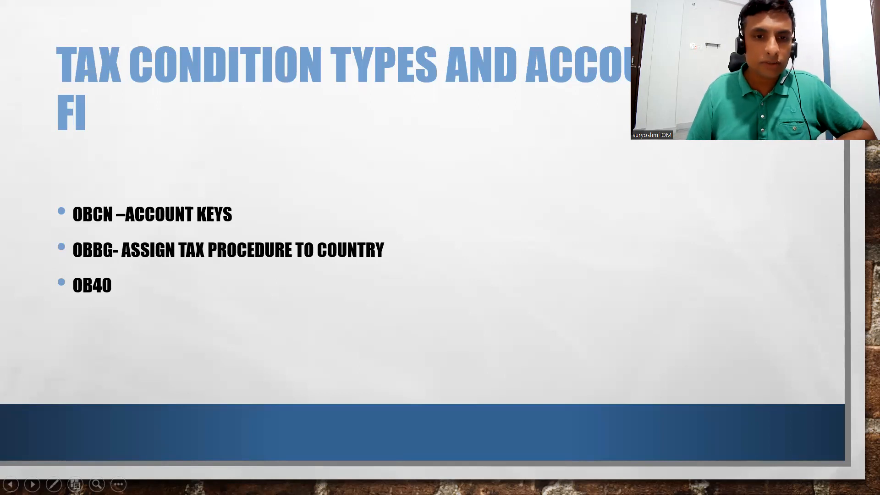
pyautogui.hotkey('alt', 'Tab')
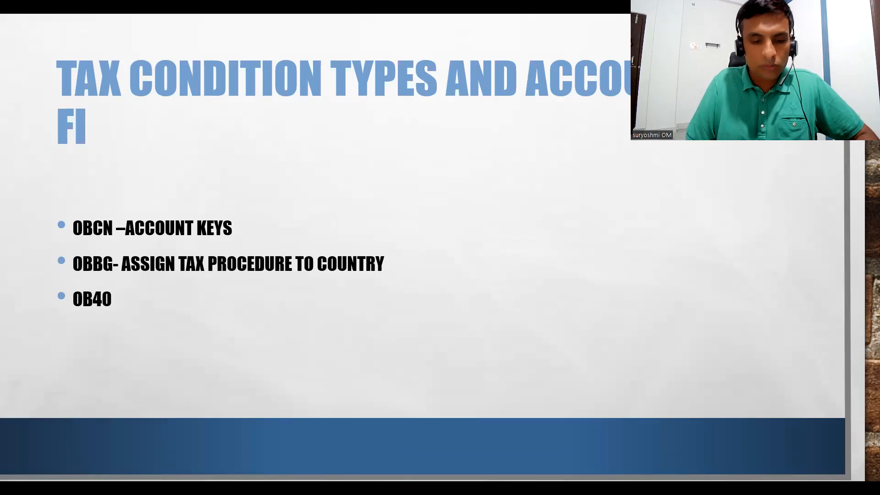
pyautogui.press('Return')
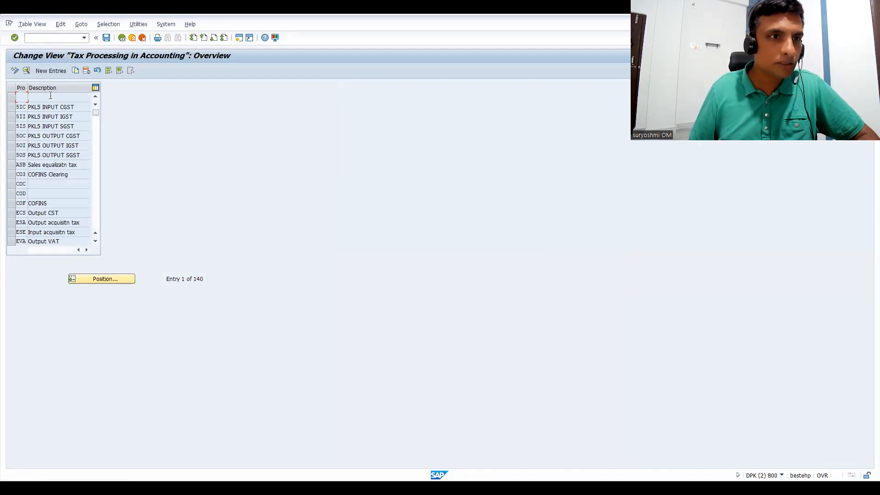
# Create a new tax account key JOC with the description CENTRAIL OUTPUT.
pyautogui.click(48, 71)
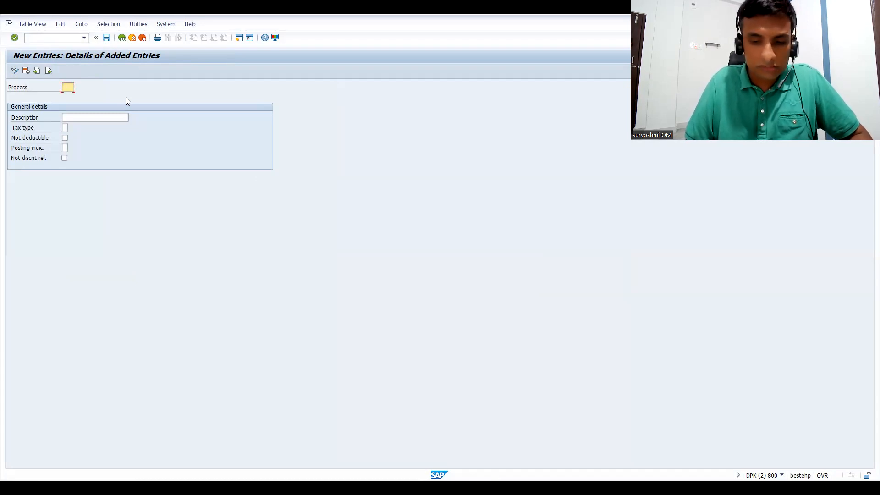
pyautogui.write('ZC')
pyautogui.press('BackSpace')
pyautogui.press('BackSpace')
pyautogui.write('JOC')
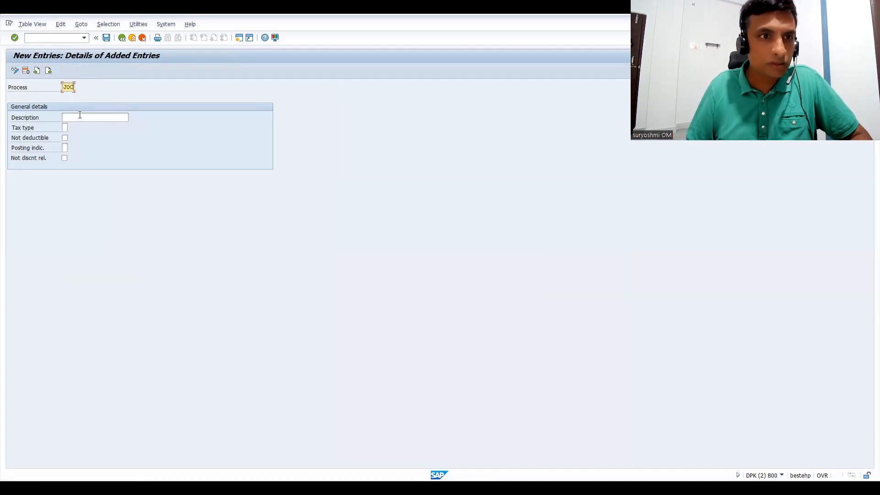
pyautogui.click(79, 115)
pyautogui.write('CENTRAL OUTPUT')
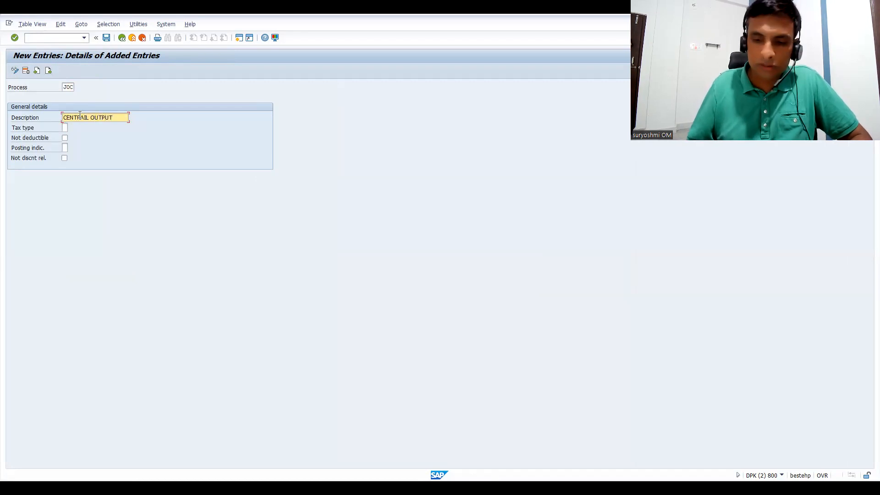
pyautogui.press('Return')
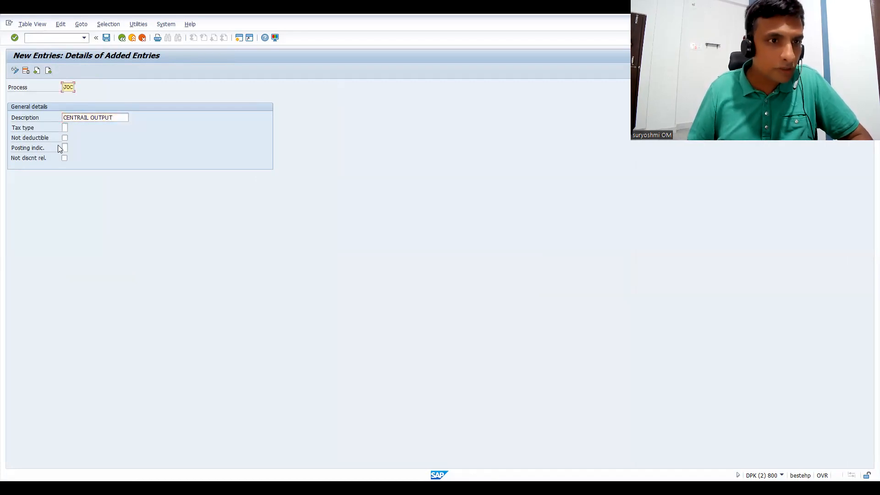
# Look up the available tax types and set tax type 1, Output tax, for key JOC.
pyautogui.click(65, 128)
pyautogui.click(73, 129)
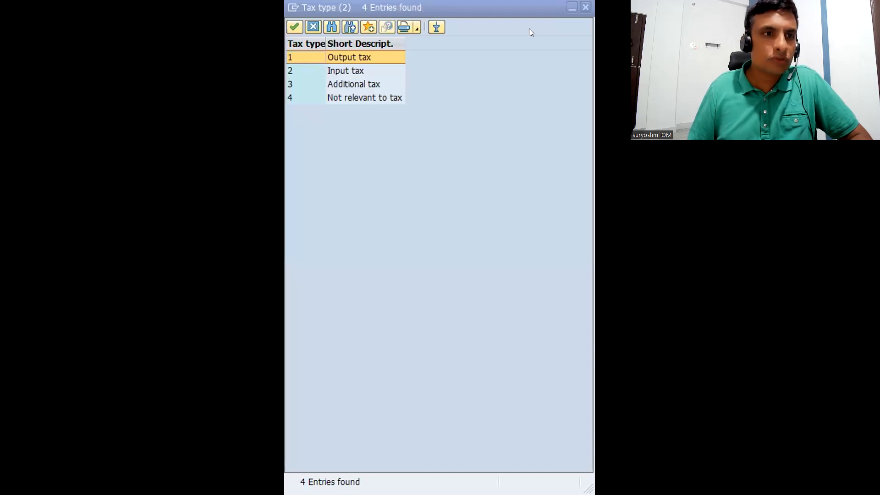
pyautogui.click(365, 53)
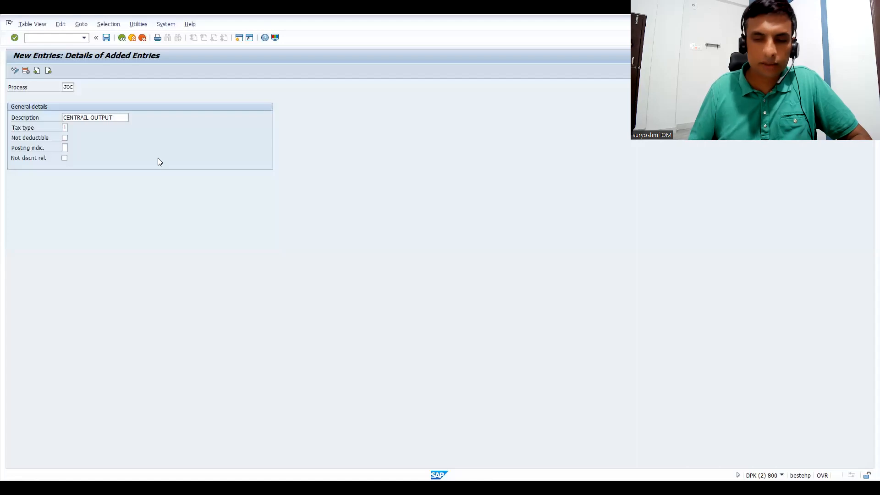
pyautogui.press('Tab')
pyautogui.write('1')
pyautogui.press('Return')
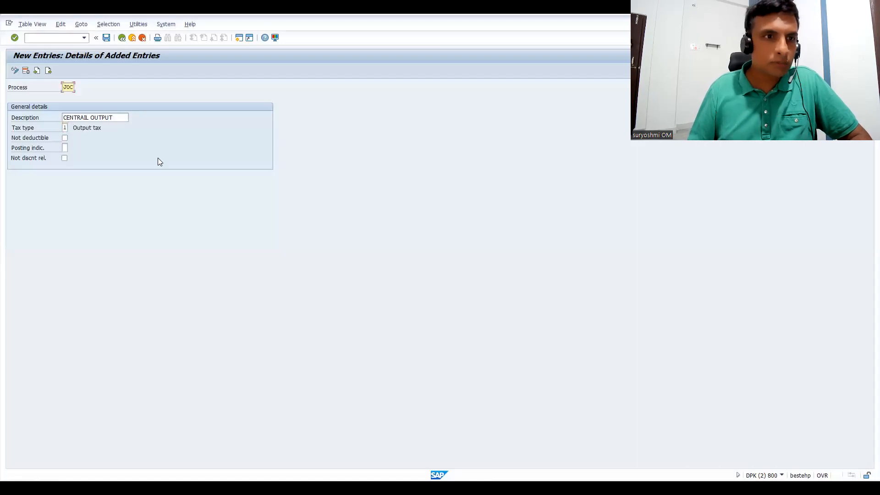
# Set JOC's posting indicator to 2, Separate line item, save it under the proposed customizing request and return to the account keys list.
pyautogui.click(65, 148)
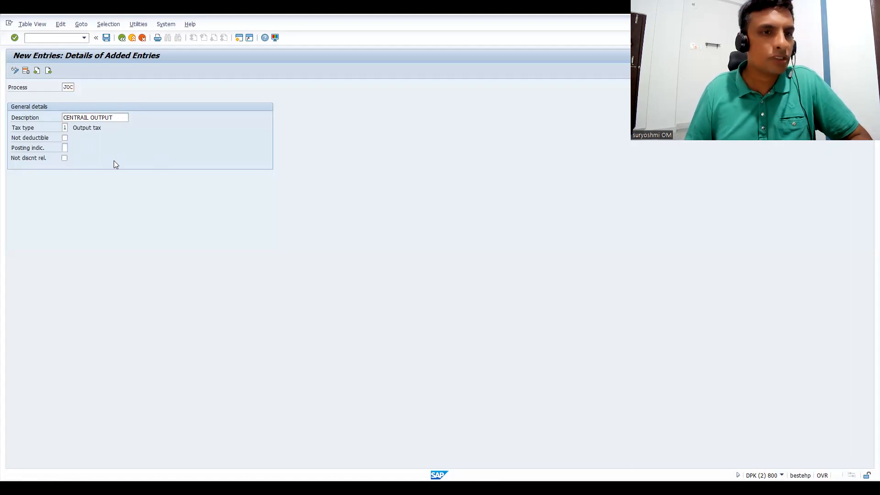
pyautogui.press('F4')
pyautogui.doubleClick(90, 126)
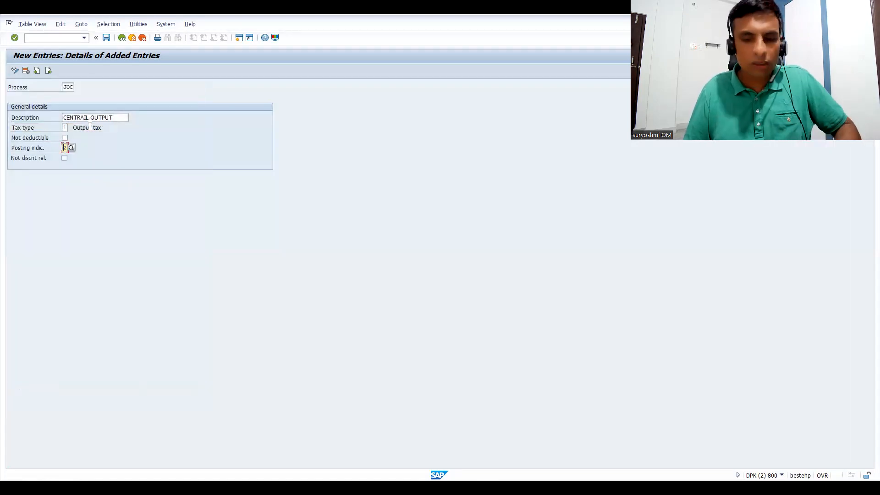
pyautogui.press('Return')
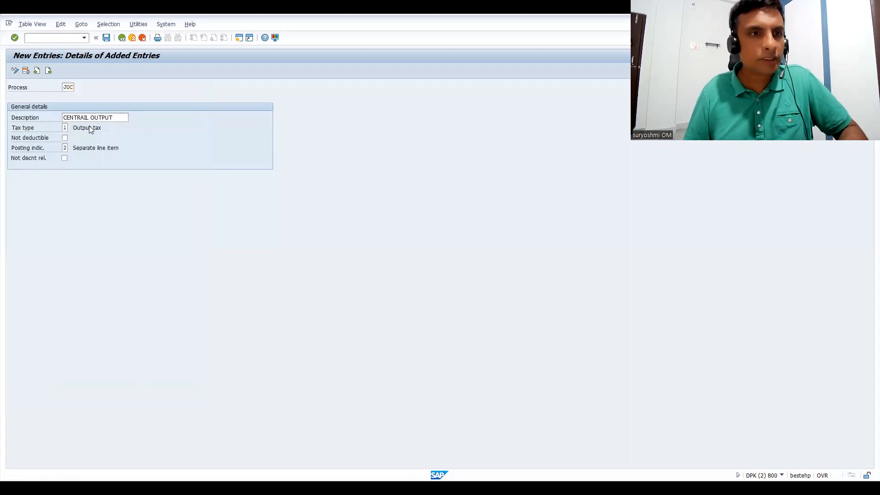
pyautogui.hotkey('ctrl', 's')
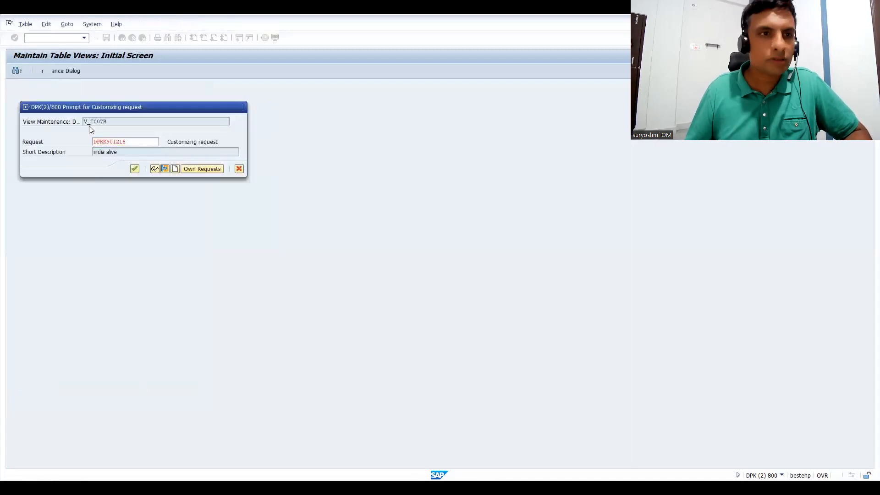
pyautogui.press('Return')
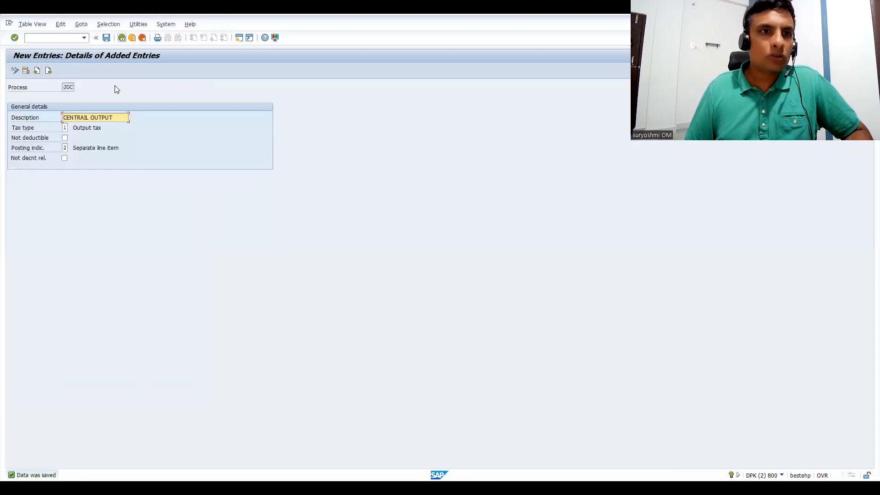
pyautogui.press('F3')
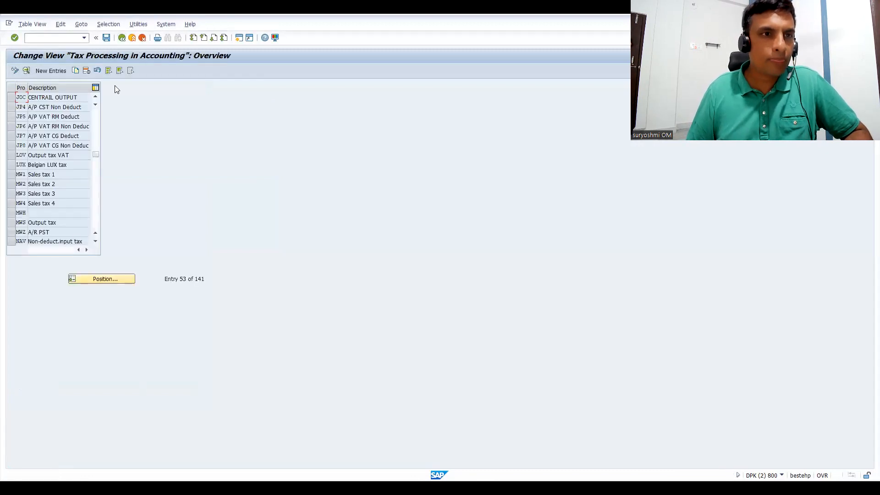
# Copy account key JOC to a new key JOS with the description STATE OUTPUT and save it.
pyautogui.click(11, 98)
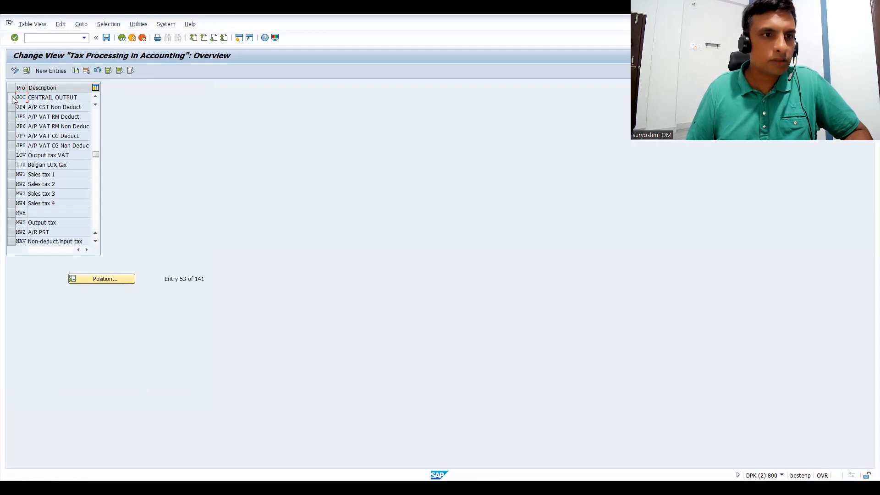
pyautogui.click(75, 71)
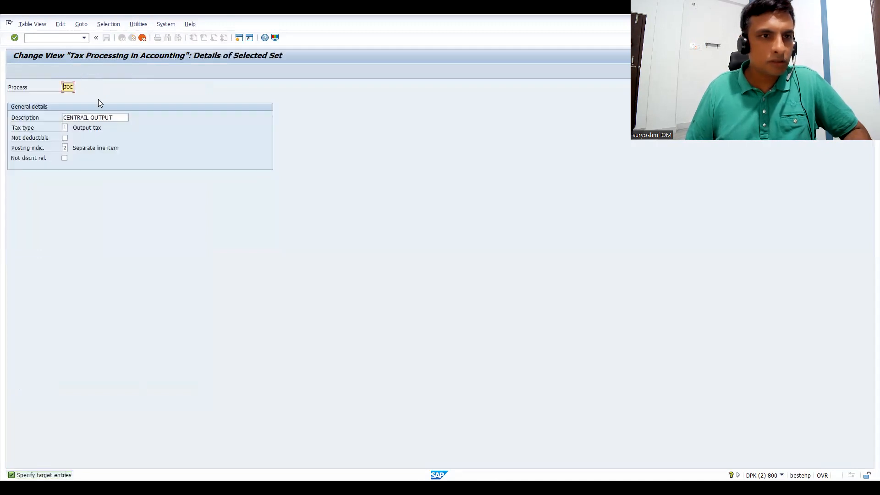
pyautogui.press('Right')
pyautogui.write('S')
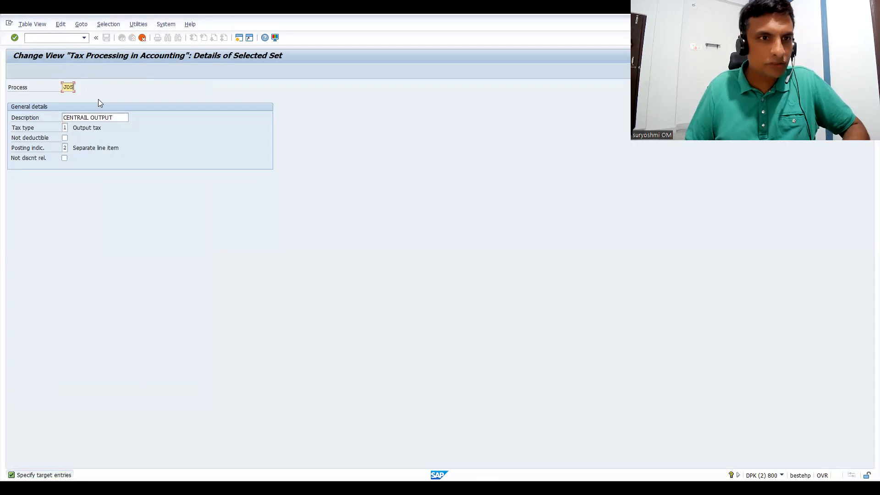
pyautogui.click(62, 117)
pyautogui.write('STATE')
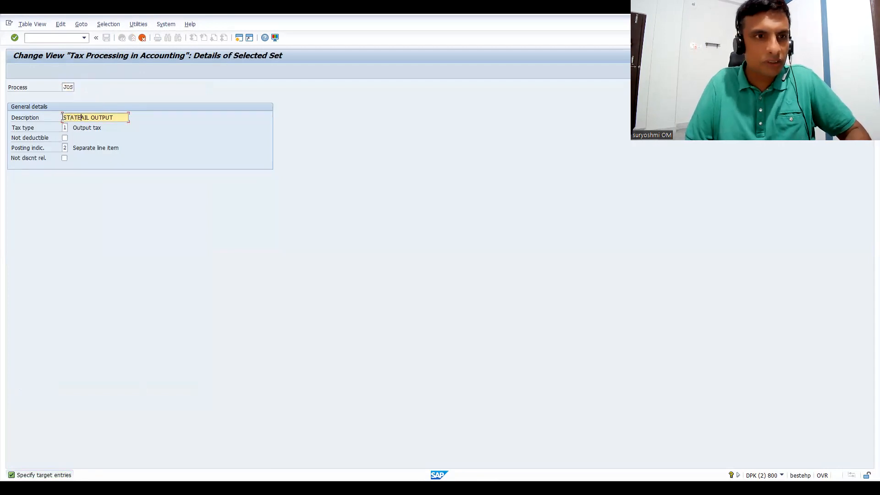
pyautogui.press('Delete')
pyautogui.press('Delete')
pyautogui.press('Delete')
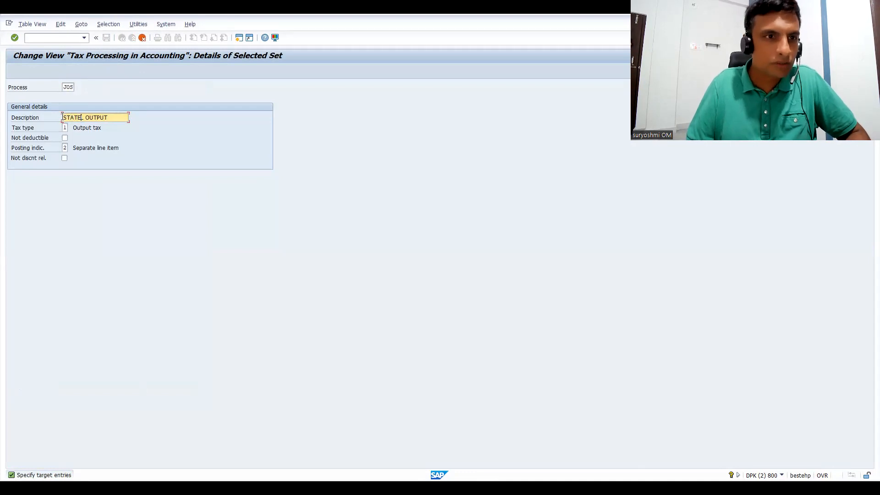
pyautogui.press('Delete')
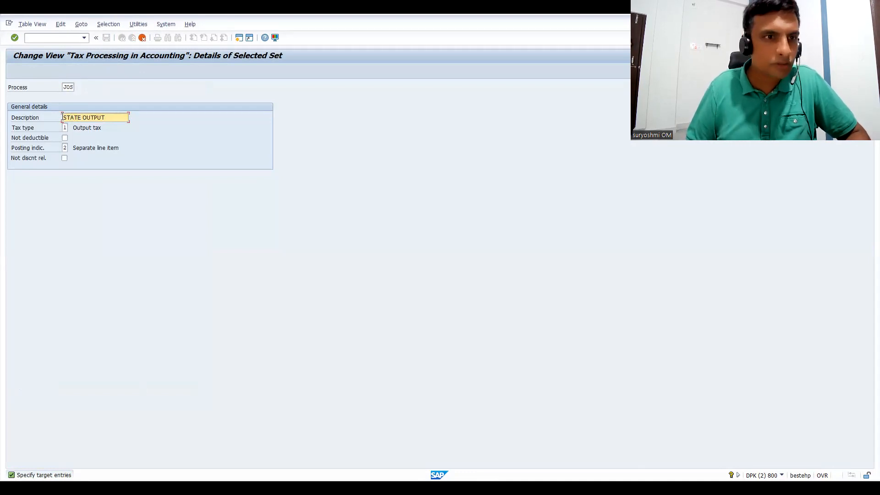
pyautogui.press('Return')
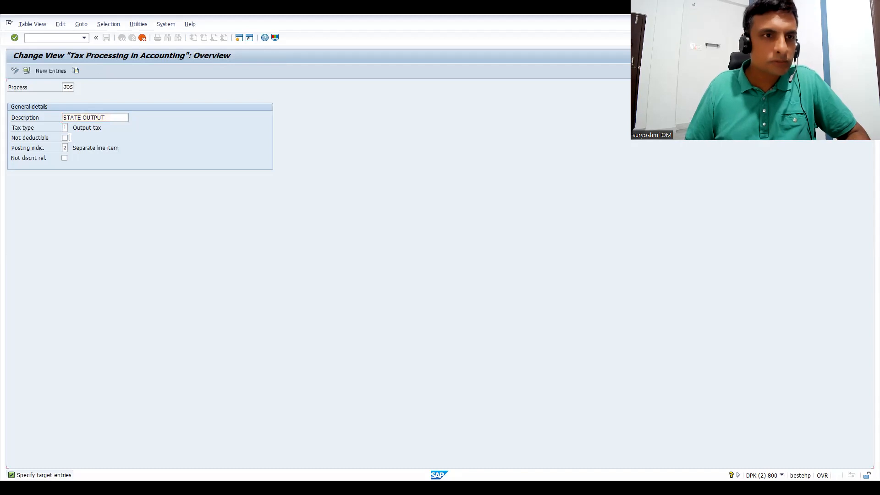
pyautogui.hotkey('ctrl', 's')
# Copy account key JOS to a new key JOI with the description INTEGRATED OUTPUT and save it.
pyautogui.click(22, 95)
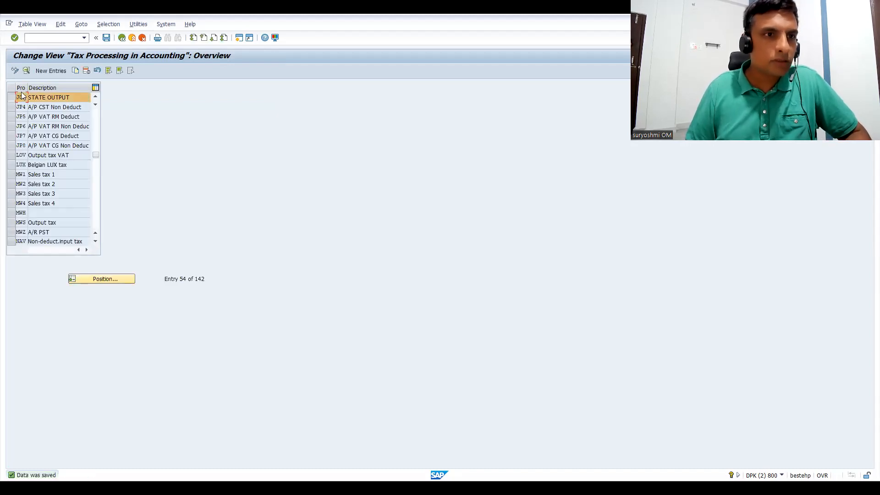
pyautogui.click(75, 70)
pyautogui.write('JOI')
pyautogui.click(63, 118)
pyautogui.write('INTEGRATED OUTPUT')
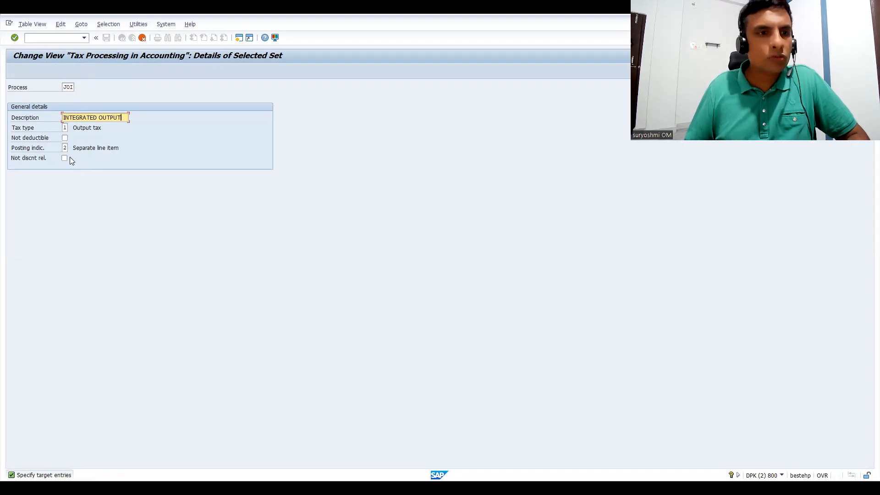
pyautogui.press('Return')
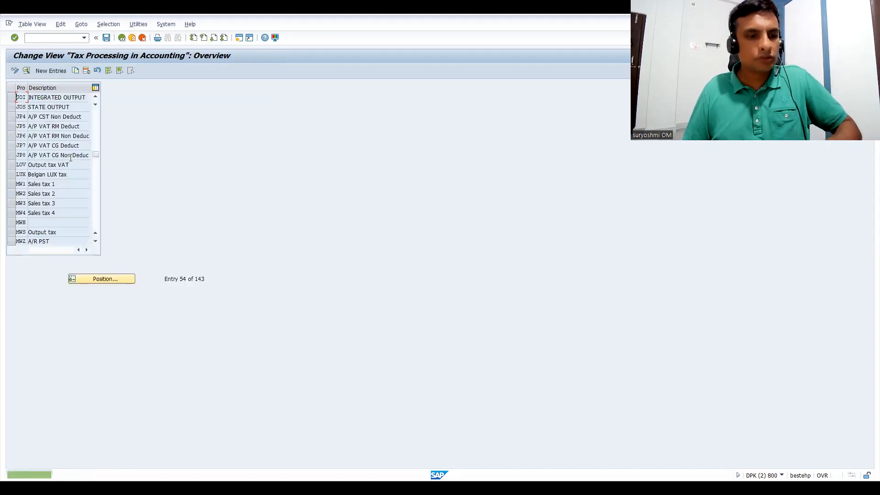
pyautogui.hotkey('ctrl', 's')
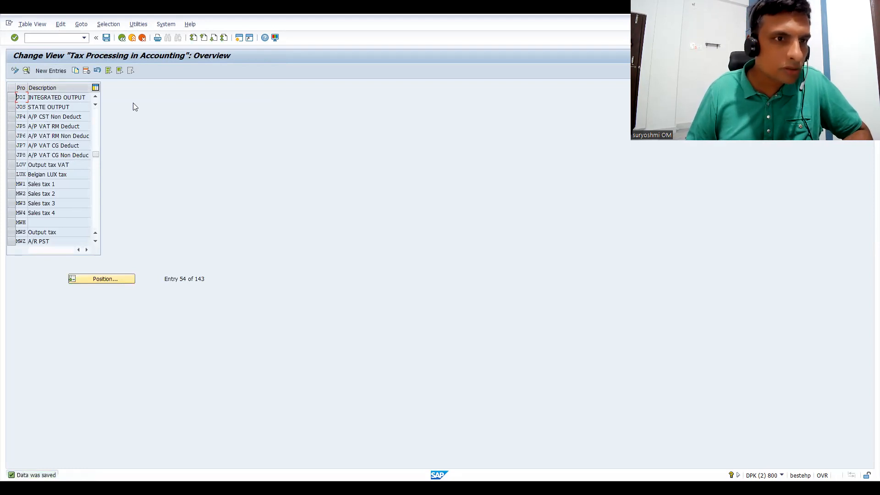
# Select the three output keys JOC, JOI and JOS together in the account keys list to review them.
pyautogui.click(96, 96)
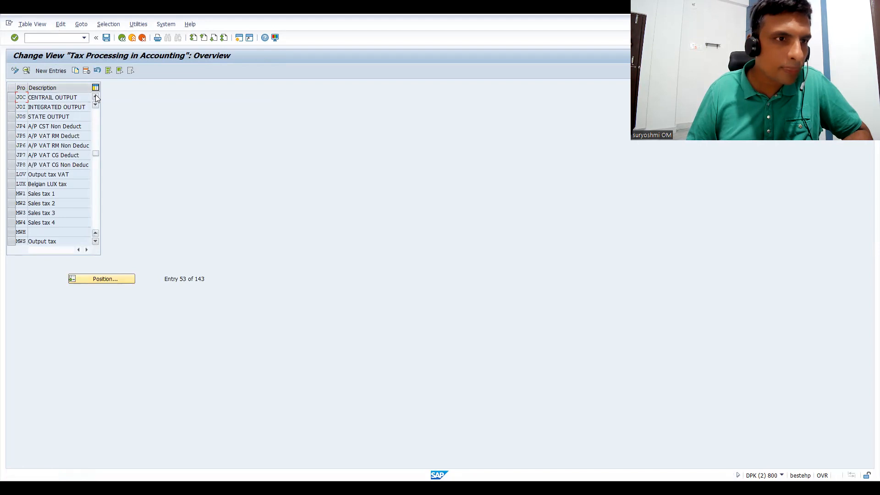
pyautogui.click(11, 97)
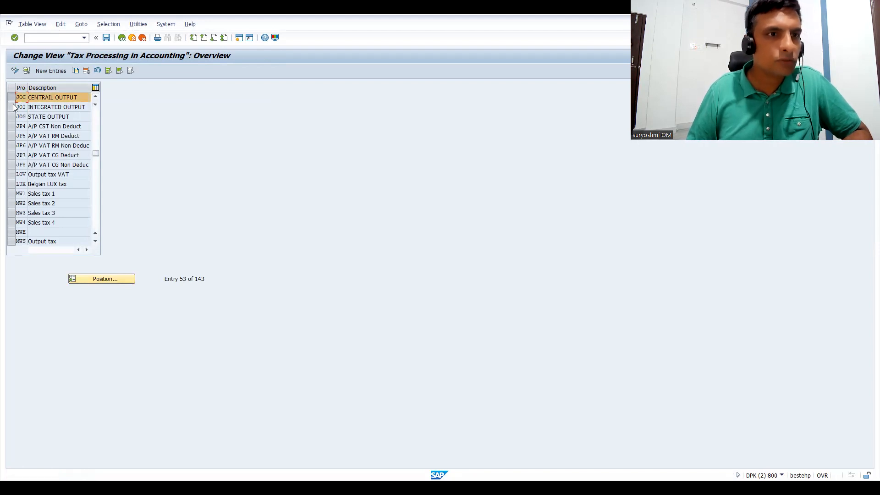
pyautogui.click(11, 106)
pyautogui.click(13, 117)
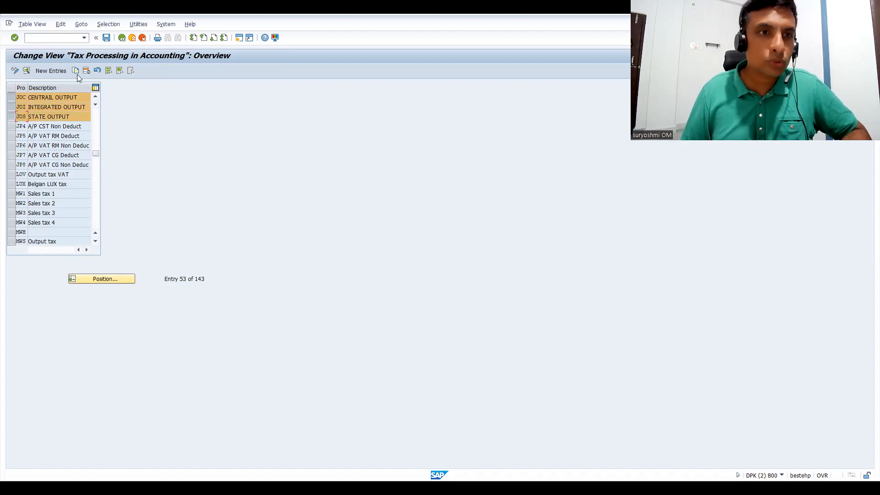
# Leave the account keys for the condition maintenance transaction and open its tax procedures list.
pyautogui.click(61, 37)
pyautogui.write('/NOBYZ')
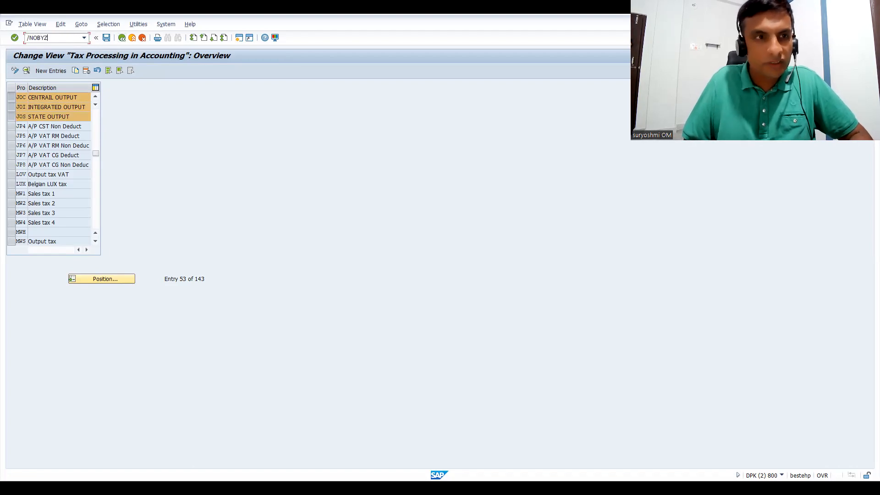
pyautogui.press('Return')
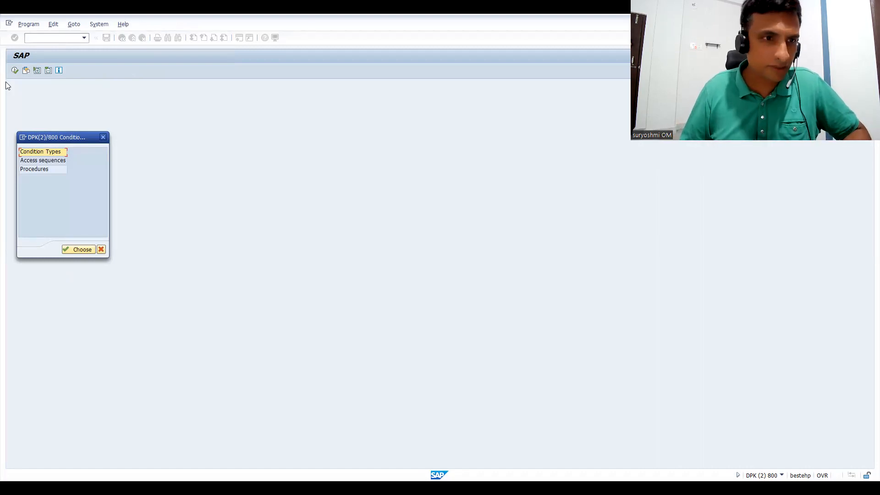
pyautogui.doubleClick(33, 171)
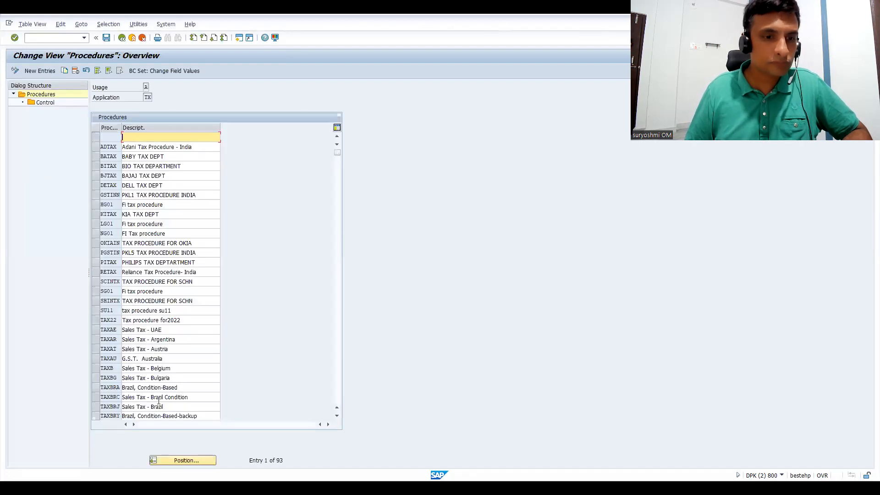
# Position the procedures list at the entries beginning with TAX.
pyautogui.click(182, 463)
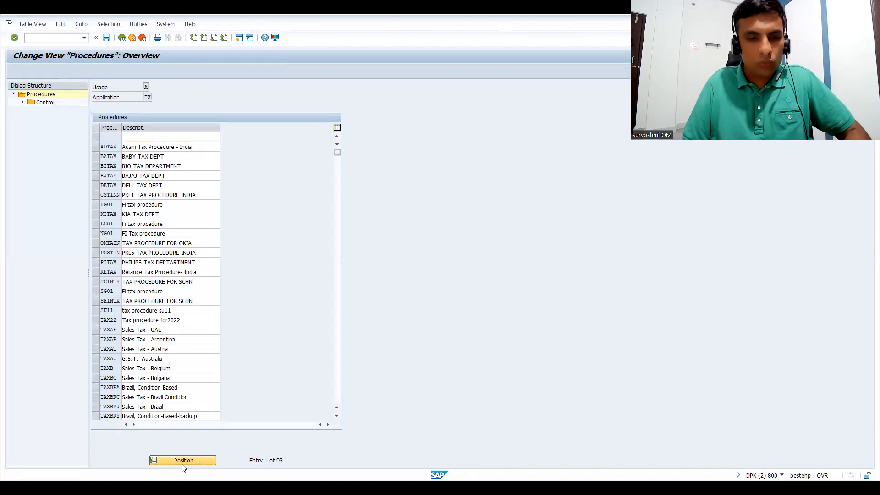
pyautogui.write('TAN')
pyautogui.press('BackSpace')
pyautogui.write('X')
pyautogui.press('Return')
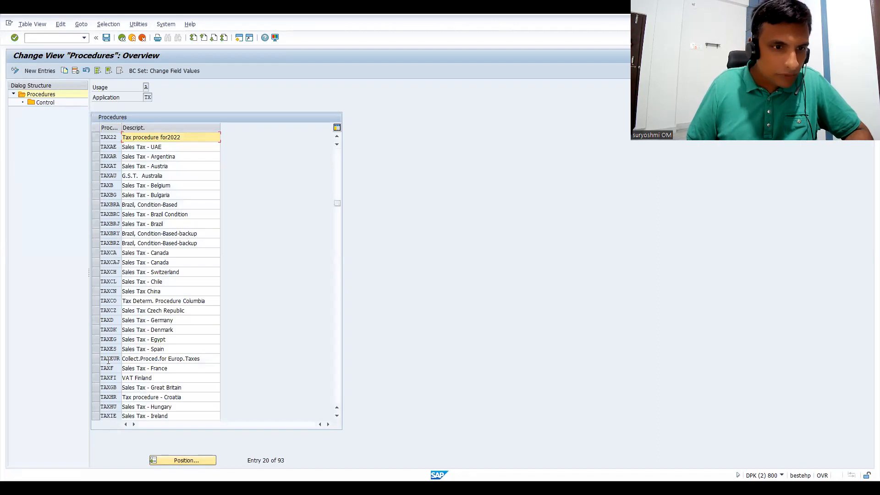
# Try to position the procedures list at TAIN.
pyautogui.click(178, 464)
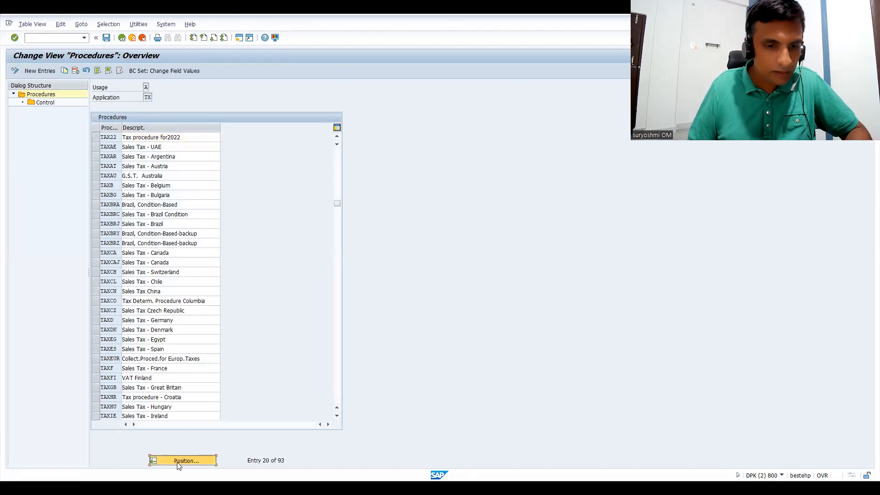
pyautogui.write('TAIN')
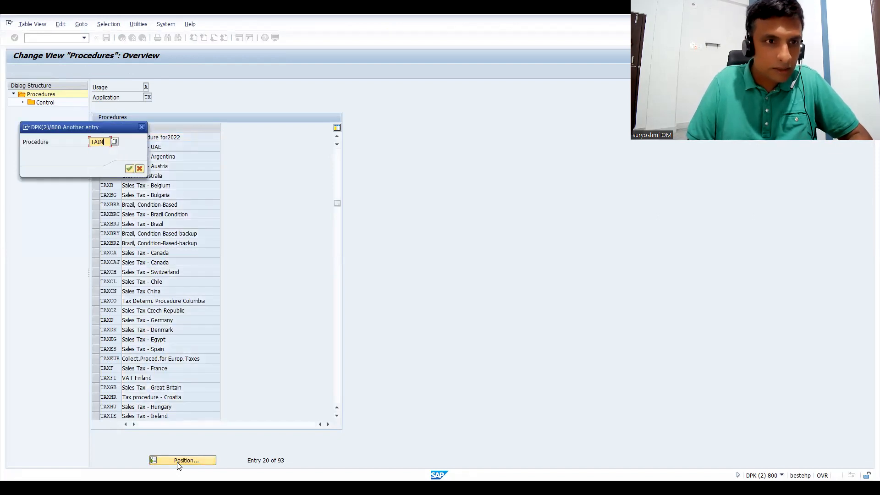
pyautogui.press('Return')
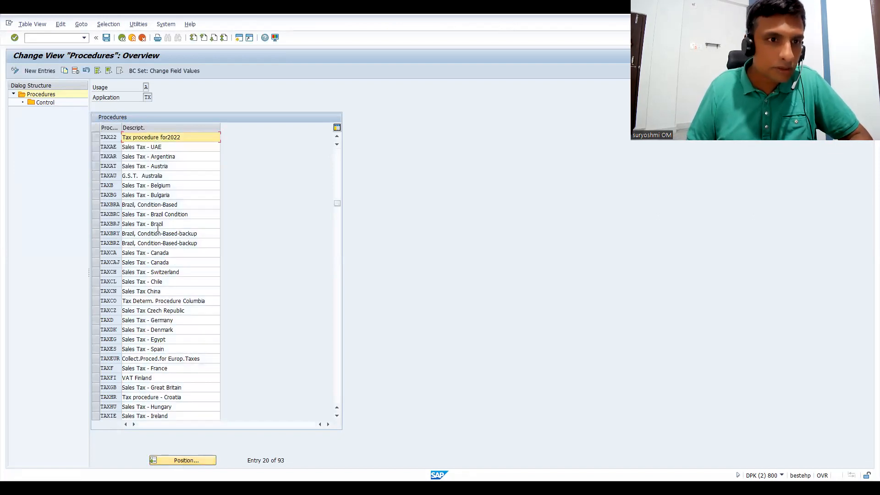
# Open the control data of the TAX GST PROCEDURE entry TAXINP.
pyautogui.click(339, 401)
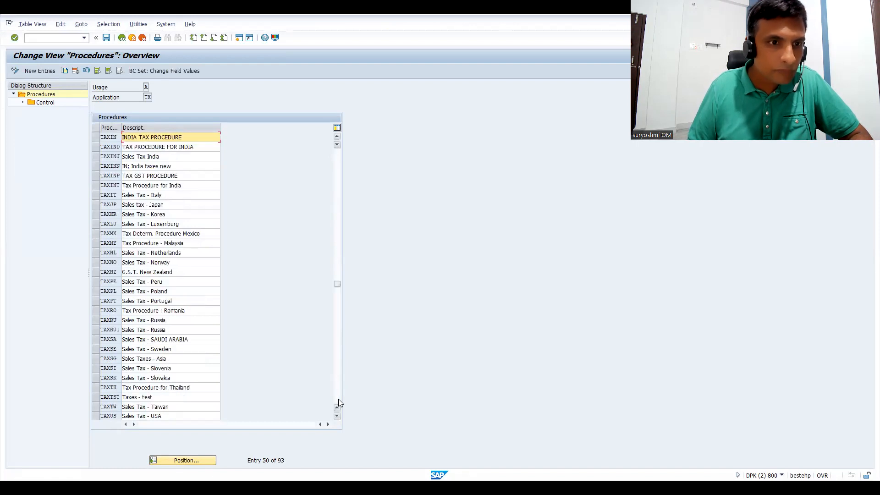
pyautogui.click(95, 174)
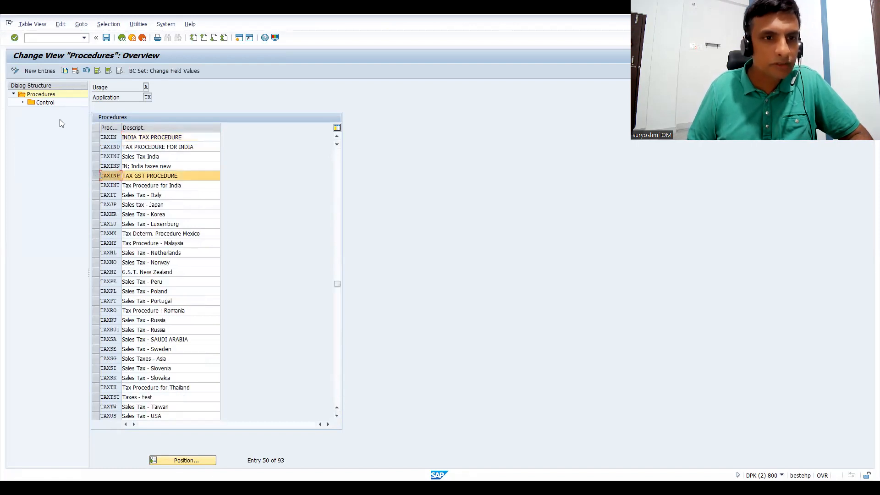
pyautogui.doubleClick(42, 103)
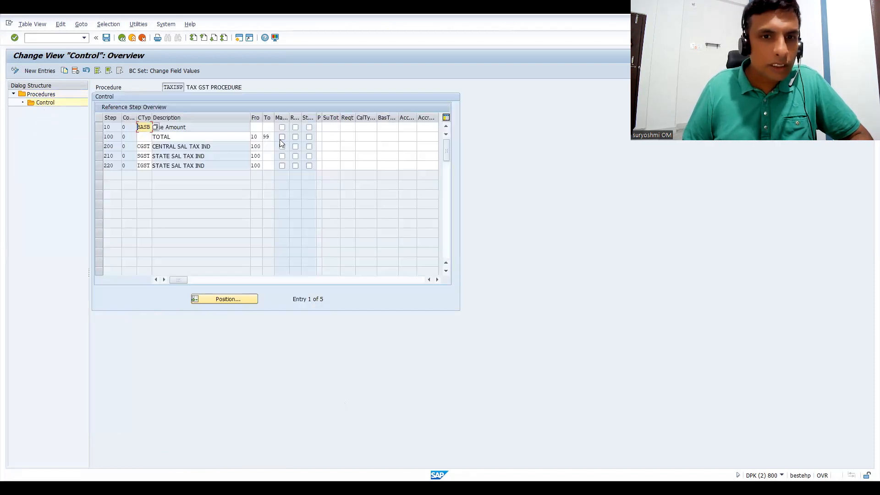
# Look up account keys matching J* and assign JOC to the CGST condition in step 200.
pyautogui.click(405, 147)
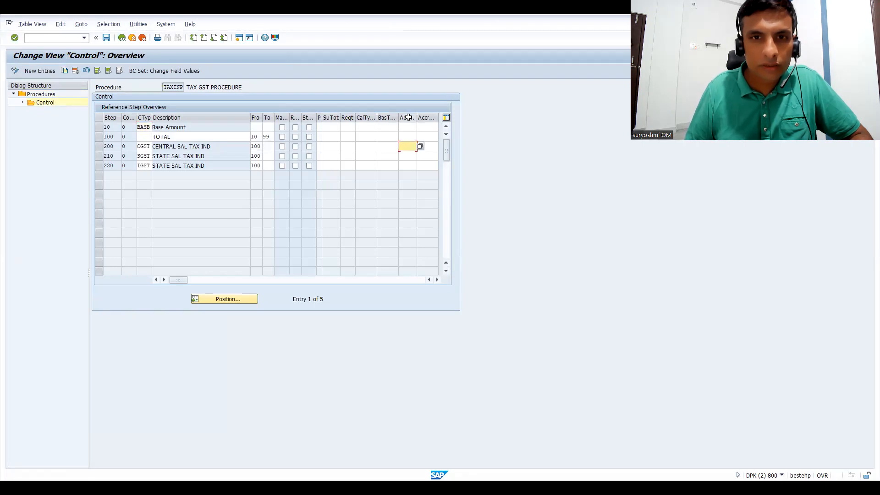
pyautogui.click(419, 147)
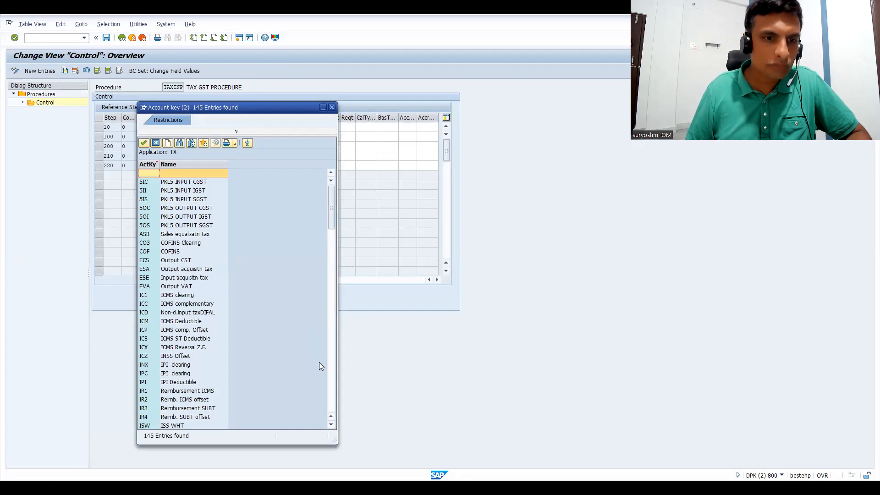
pyautogui.click(232, 133)
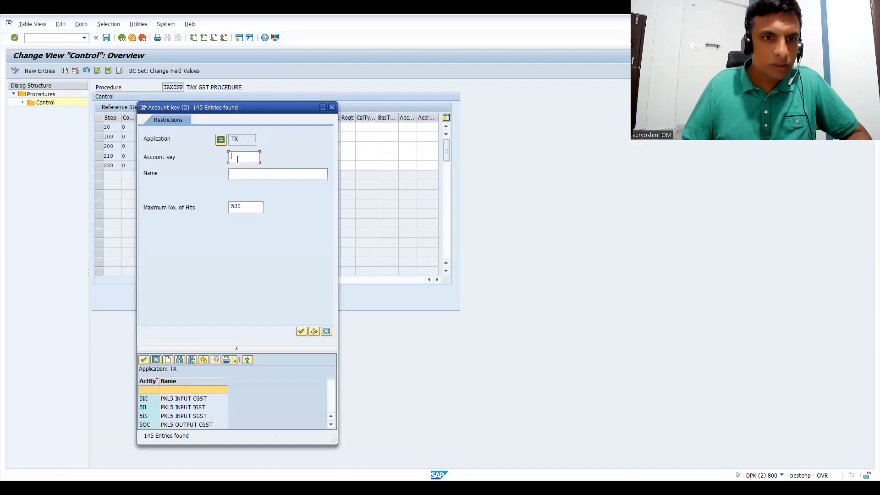
pyautogui.write('J*')
pyautogui.press('Return')
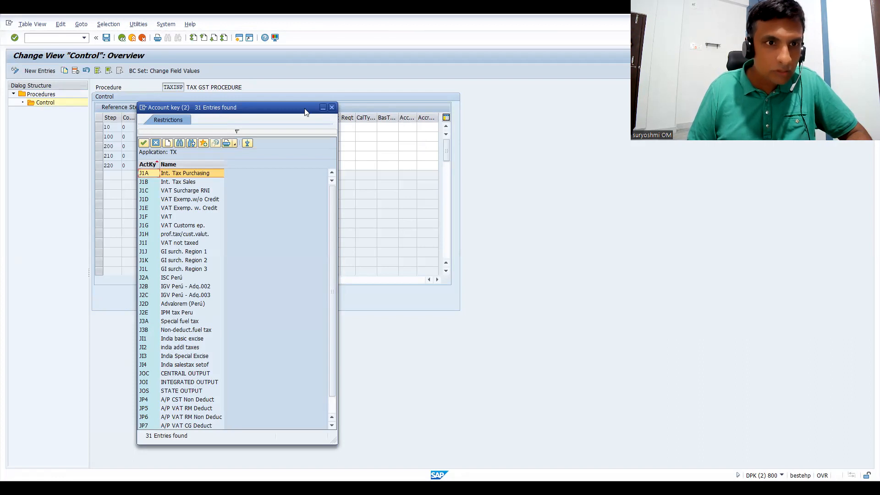
pyautogui.moveTo(306, 113); pyautogui.dragTo(392, 112)
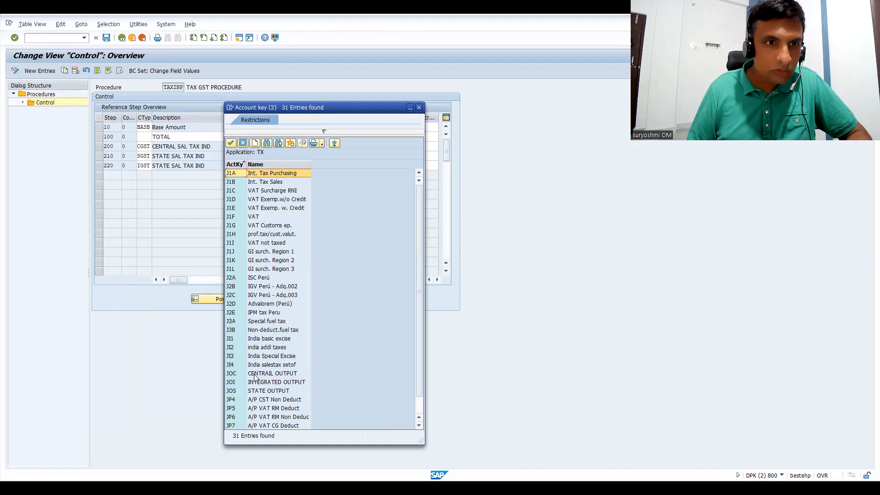
pyautogui.doubleClick(254, 375)
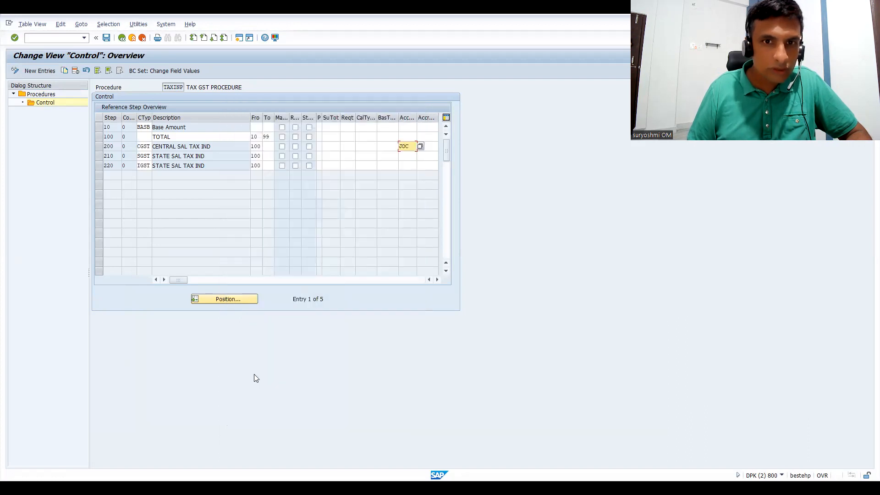
# Assign account key JOS to the SGST condition and JOI to the IGST condition, then save the procedure.
pyautogui.click(409, 156)
pyautogui.write('JOS')
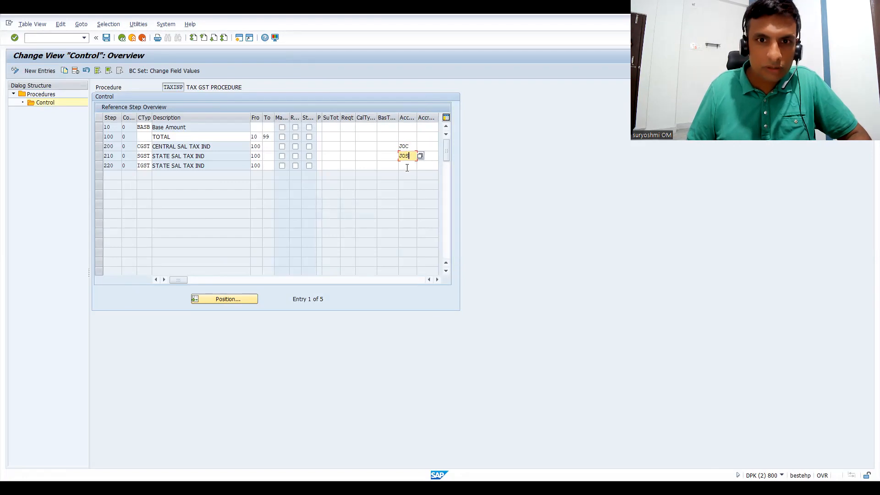
pyautogui.click(407, 165)
pyautogui.write('JOI')
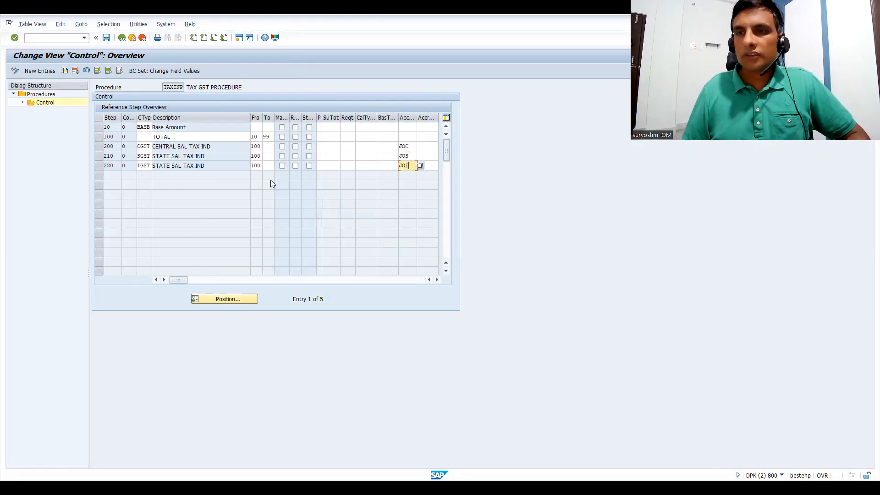
pyautogui.hotkey('ctrl', 's')
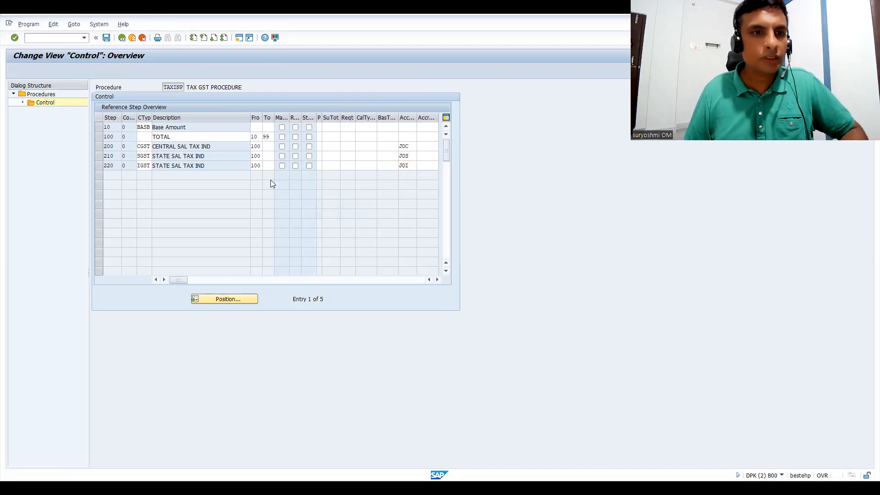
pyautogui.click(135, 169)
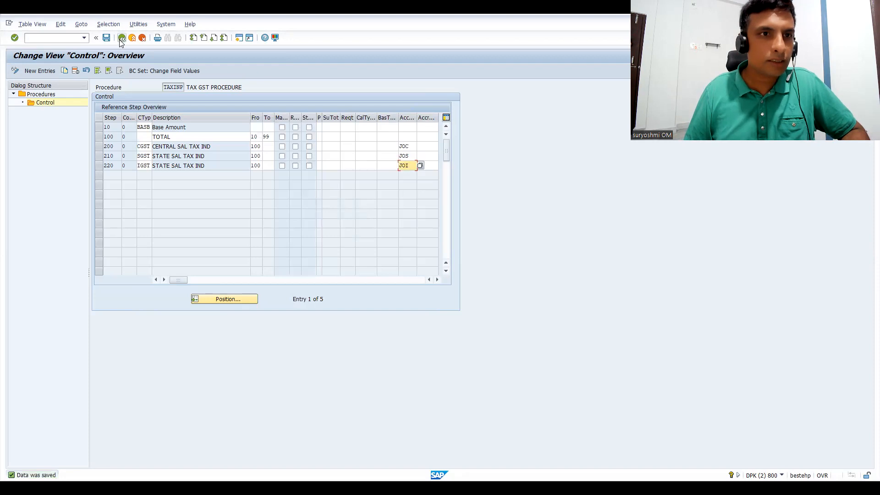
# Leave the procedure control data and open transaction OB40 for the tax account assignments.
pyautogui.click(122, 41)
pyautogui.click(50, 38)
pyautogui.write('/')
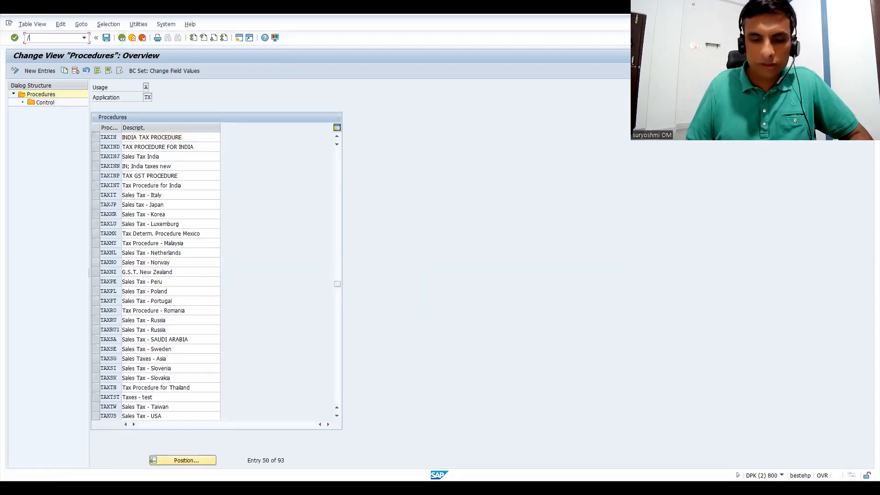
pyautogui.write('NOB40')
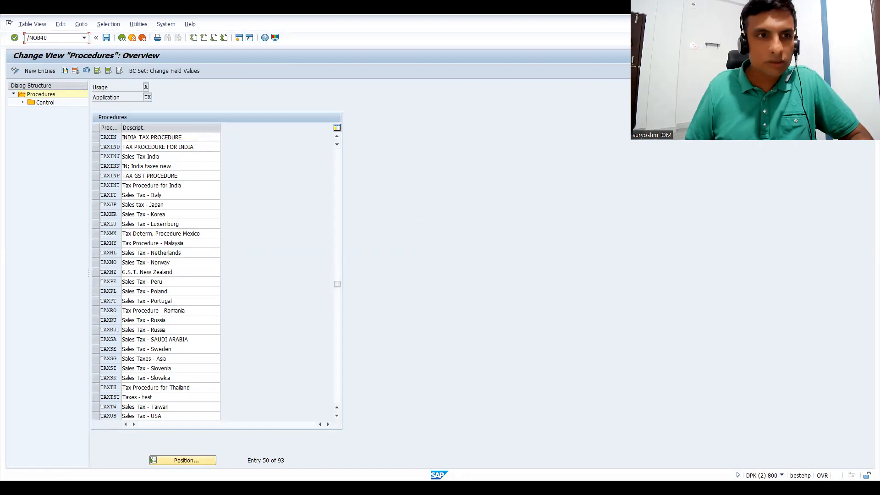
pyautogui.press('Return')
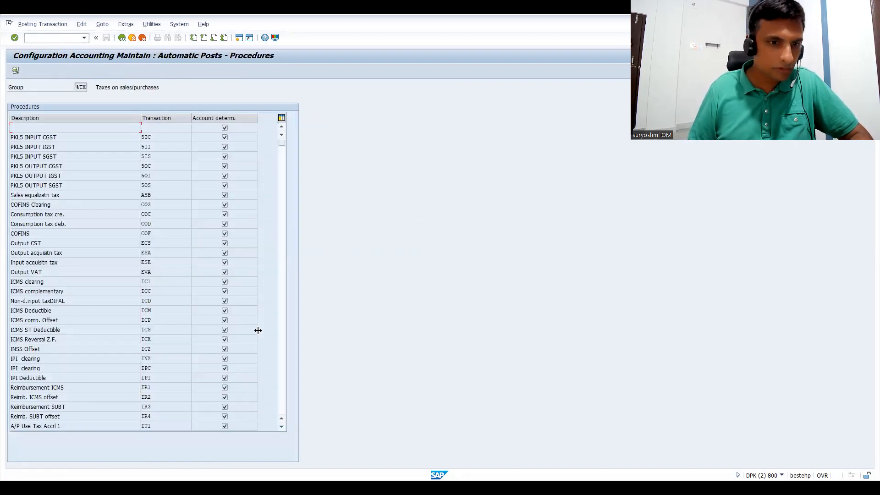
# Look through the automatic posting procedures for the output keys JOC, JOI and JOS.
pyautogui.click(282, 397)
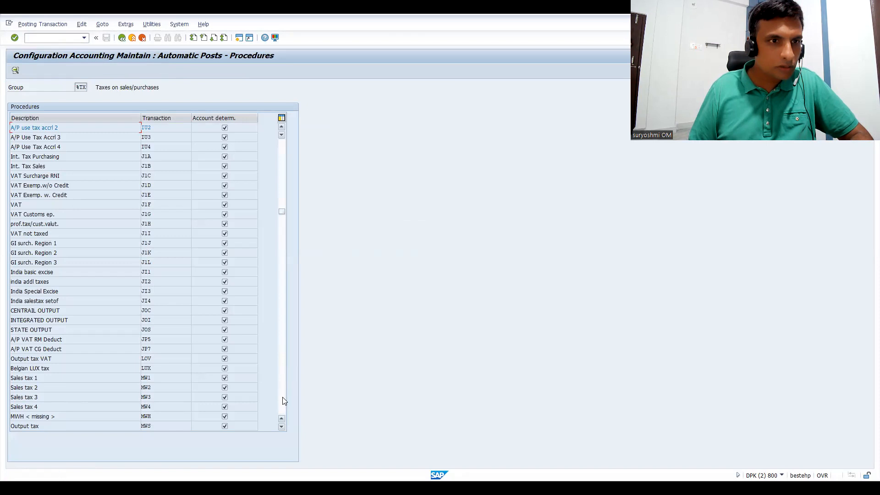
pyautogui.click(282, 397)
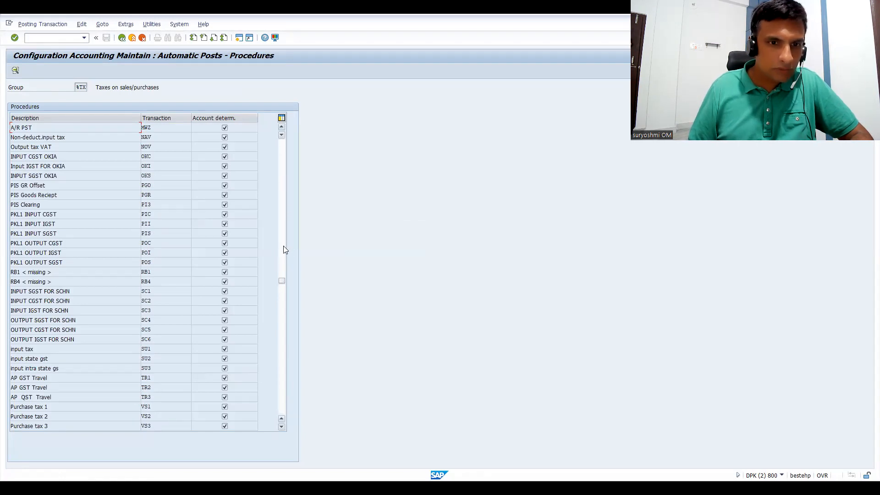
pyautogui.moveTo(282, 281); pyautogui.dragTo(293, 416)
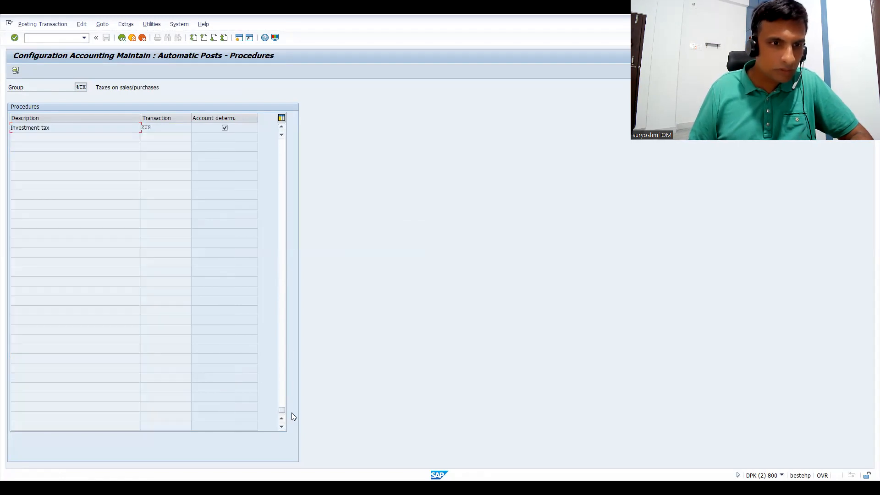
pyautogui.click(282, 157)
pyautogui.click(282, 158)
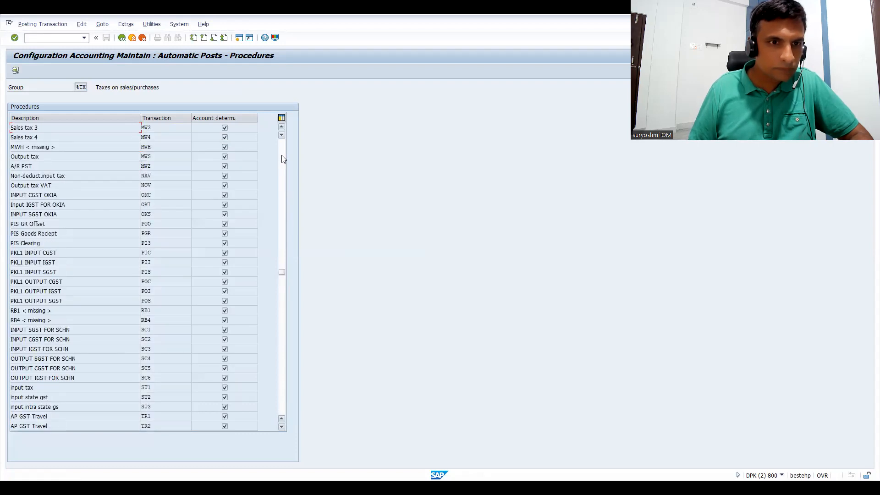
pyautogui.click(282, 159)
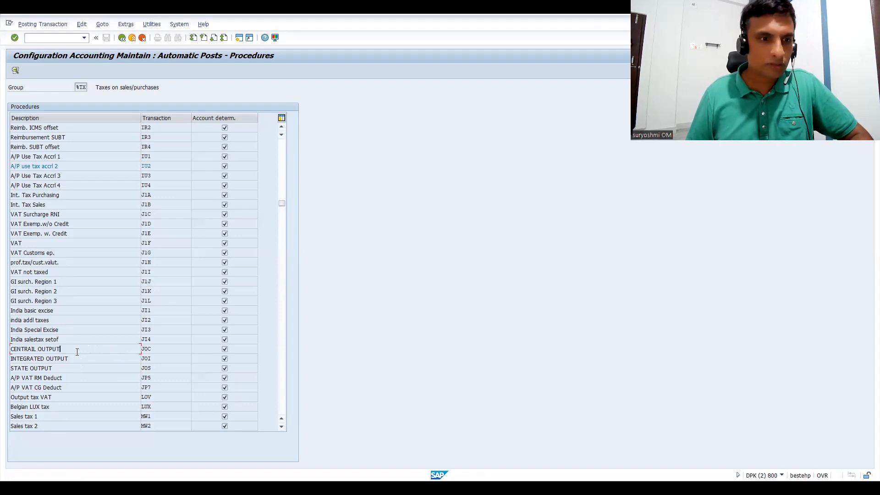
pyautogui.click(73, 372)
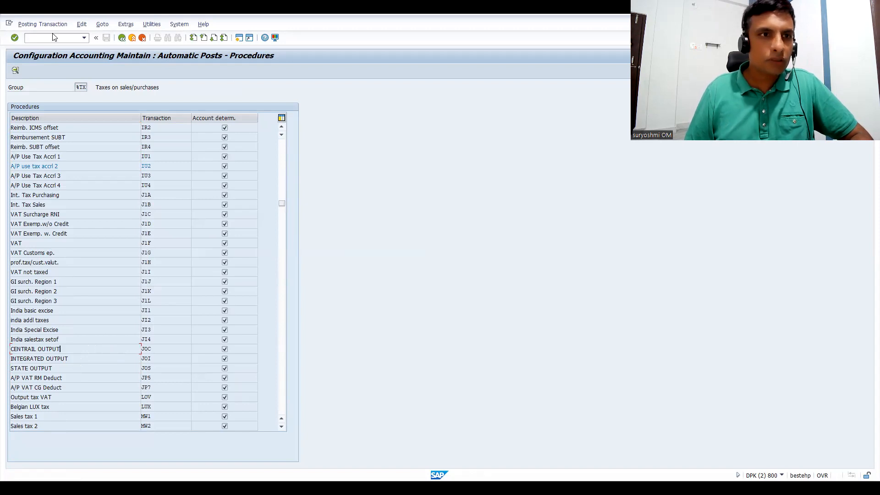
# Switch to transaction FS00 for central G/L account maintenance.
pyautogui.write('/NF')
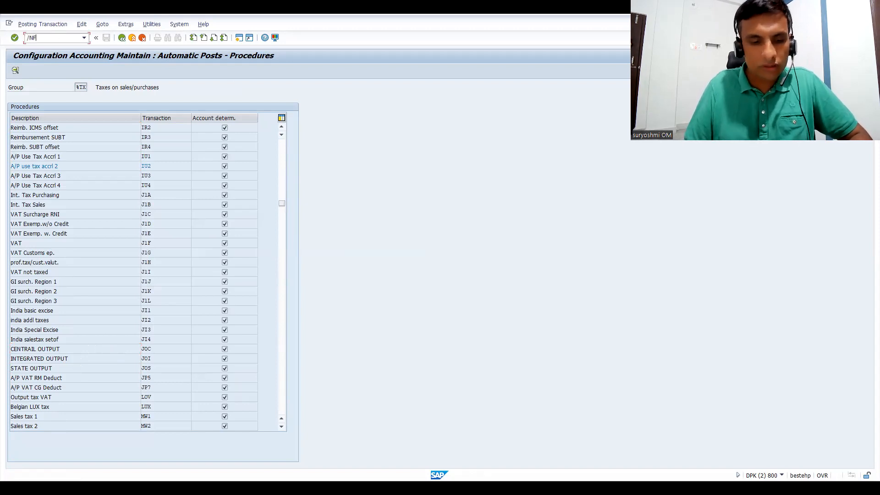
pyautogui.write('S00')
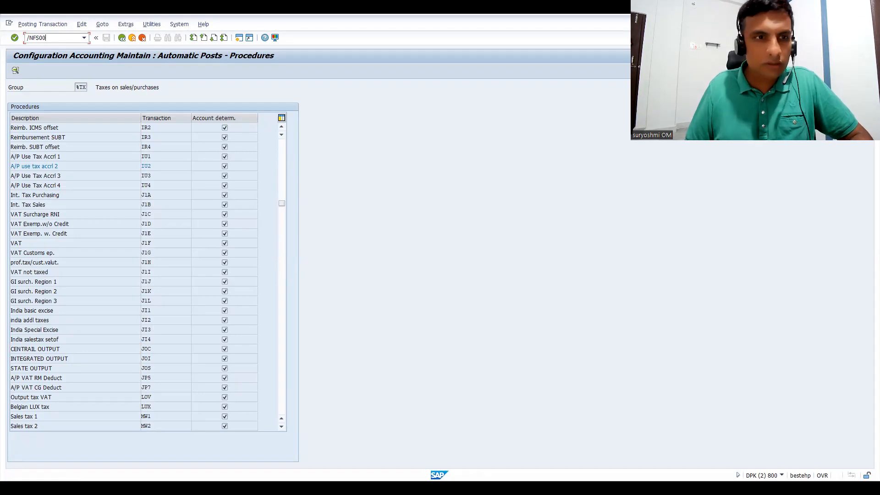
pyautogui.press('Return')
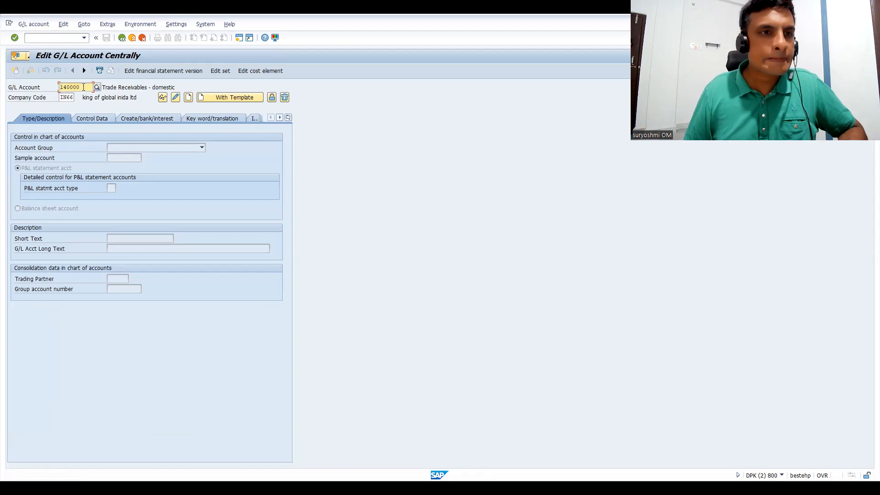
# Set the G/L account number to 20001 and start creating the account in company code IN66.
pyautogui.moveTo(84, 87); pyautogui.dragTo(36, 89)
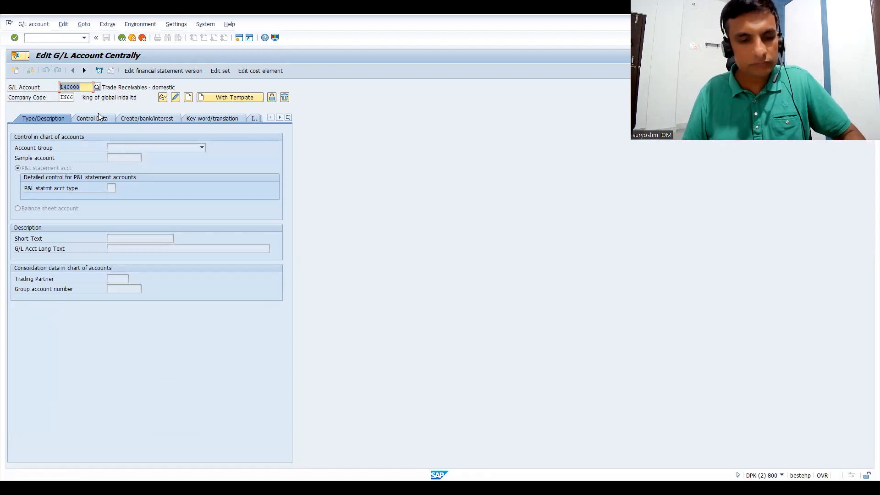
pyautogui.write('82')
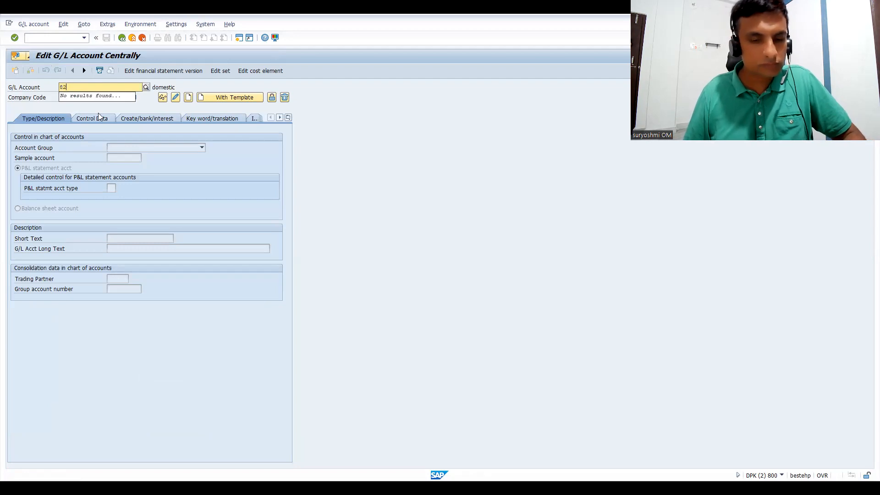
pyautogui.write('000')
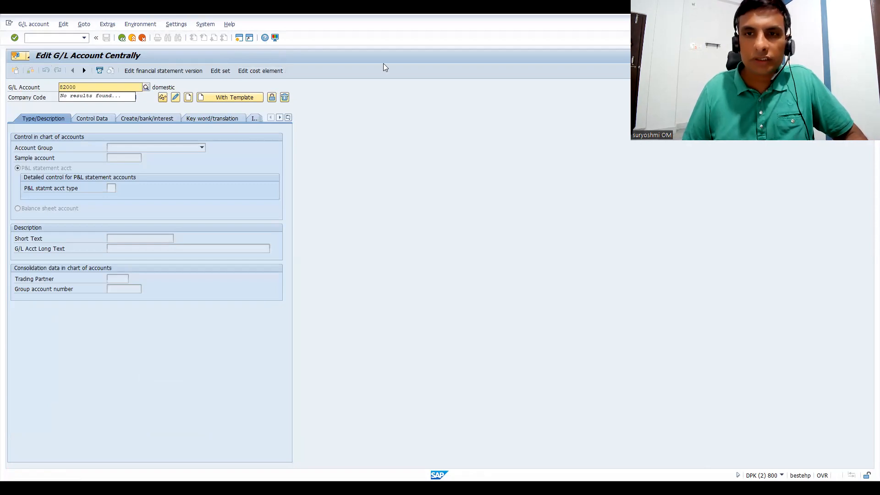
pyautogui.press('Return')
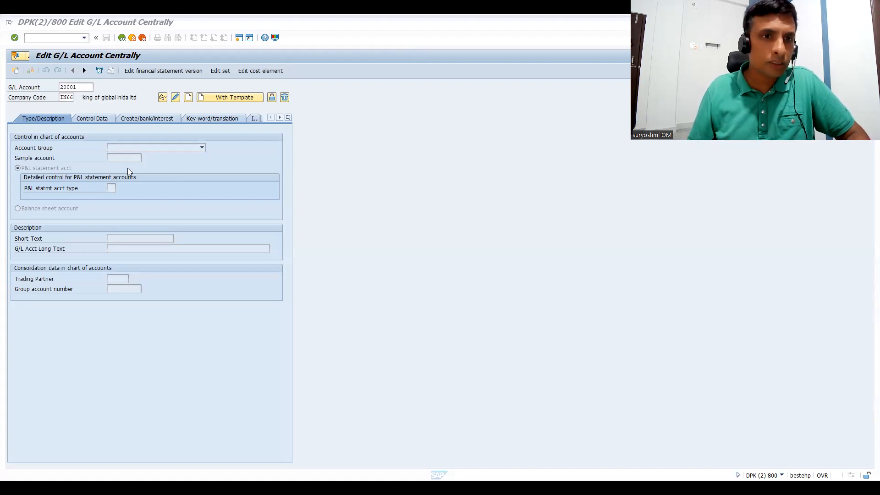
pyautogui.click(188, 99)
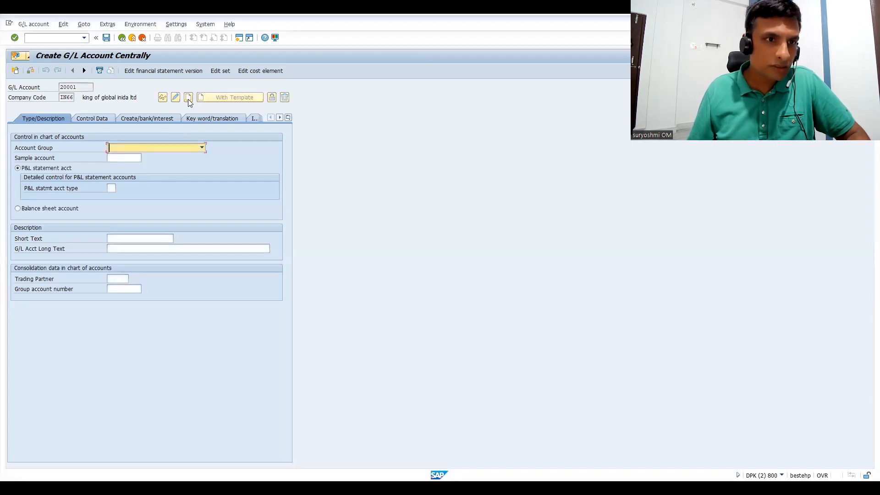
# Set the new account's group to GL General G/L accounts.
pyautogui.click(197, 148)
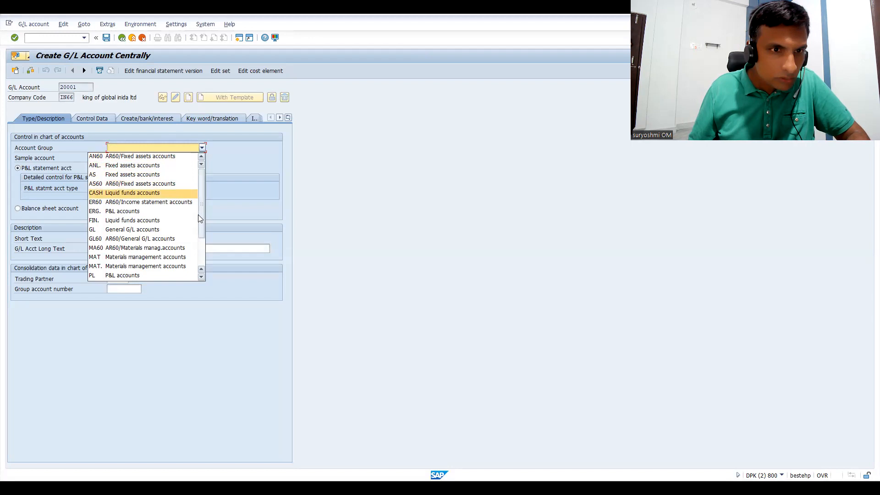
pyautogui.moveTo(201, 222); pyautogui.dragTo(203, 250)
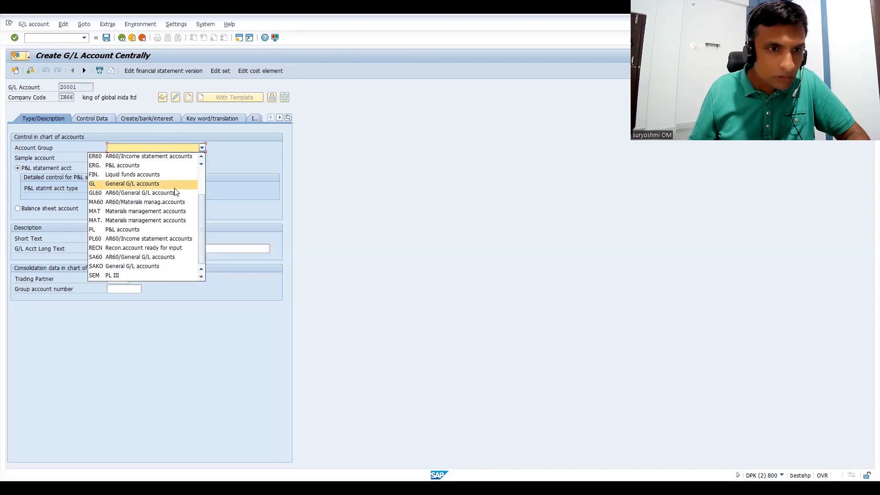
pyautogui.moveTo(199, 218); pyautogui.dragTo(200, 182)
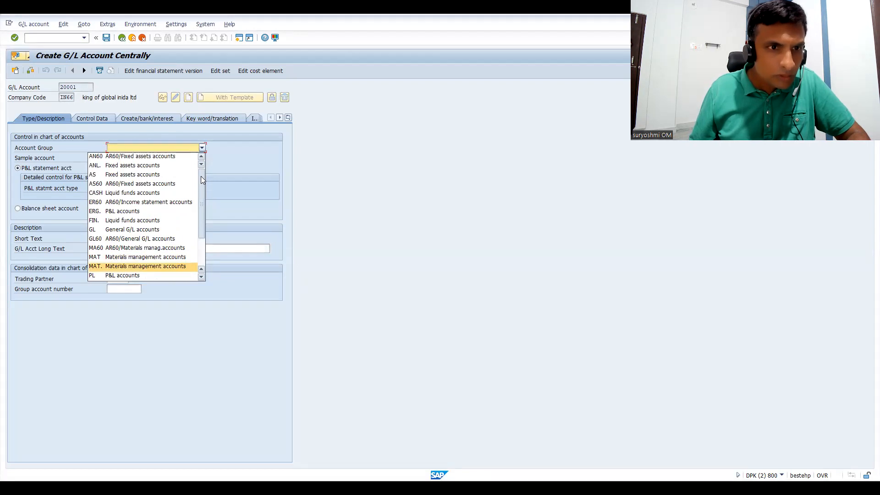
pyautogui.moveTo(200, 178); pyautogui.dragTo(201, 219)
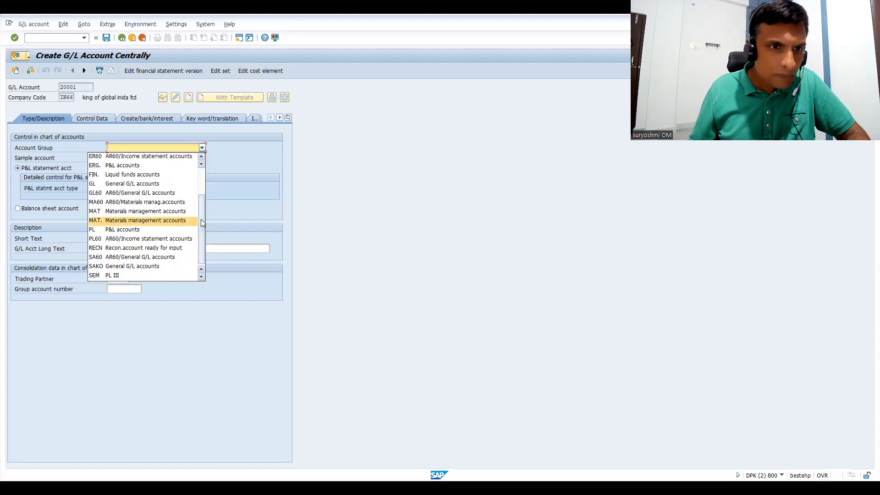
pyautogui.click(161, 186)
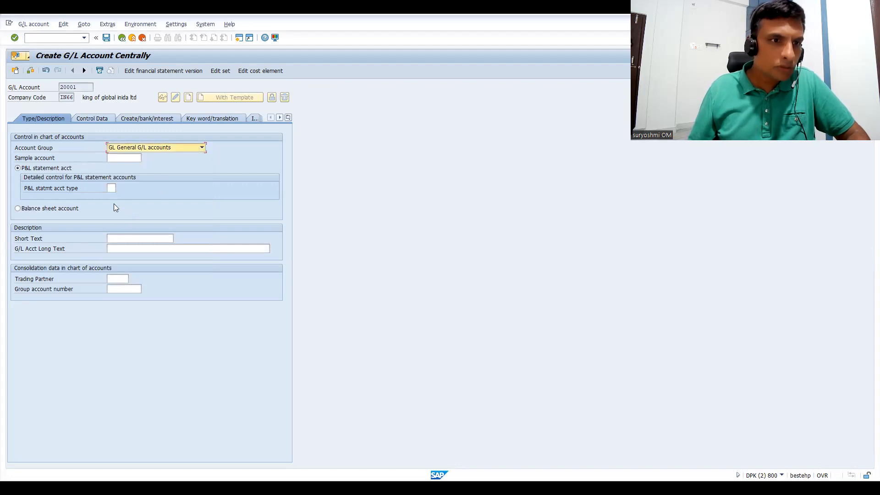
# Enter CGST TAX OUTPUT COL as the new G/L account's short text.
pyautogui.click(123, 239)
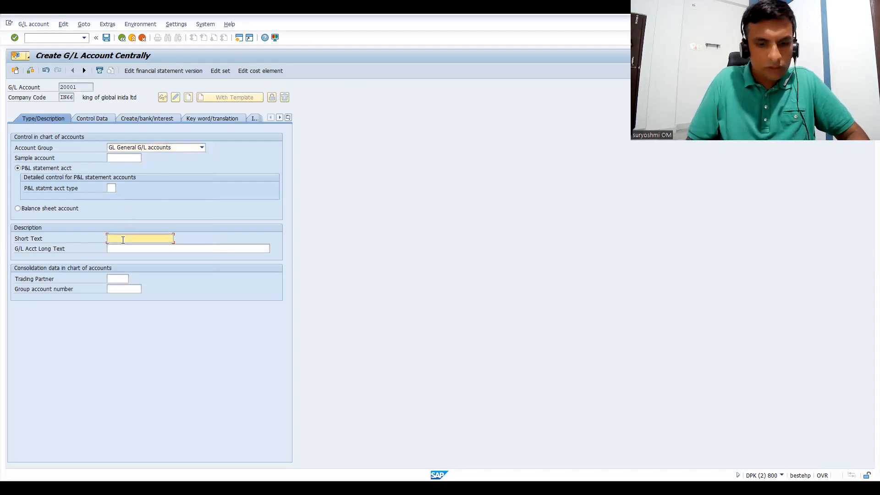
pyautogui.write('c')
pyautogui.press('BackSpace')
pyautogui.write('s')
pyautogui.press('BackSpace')
pyautogui.write('cgs')
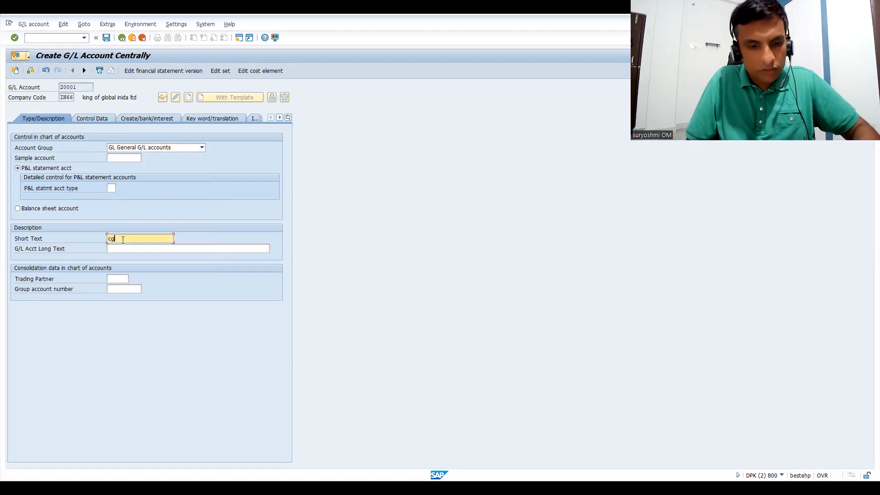
pyautogui.press('BackSpace')
pyautogui.press('BackSpace')
pyautogui.press('BackSpace')
pyautogui.press('BackSpace')
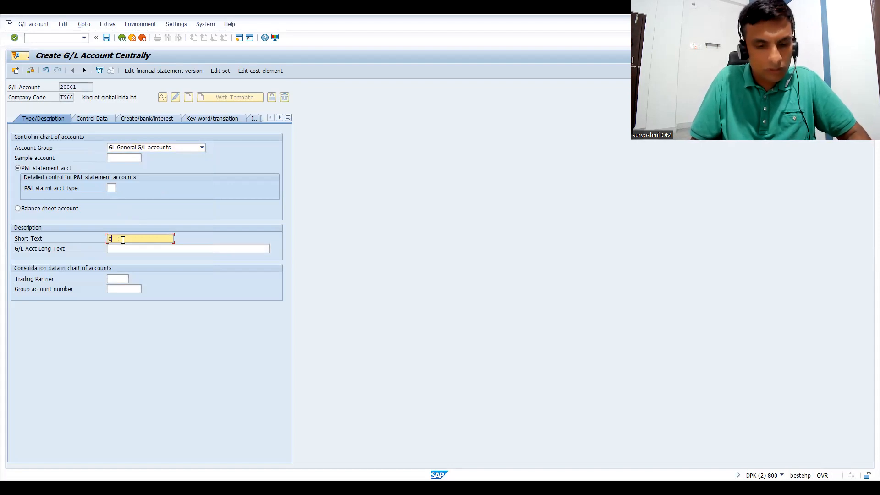
pyautogui.write('CS')
pyautogui.press('BackSpace')
pyautogui.write('GST')
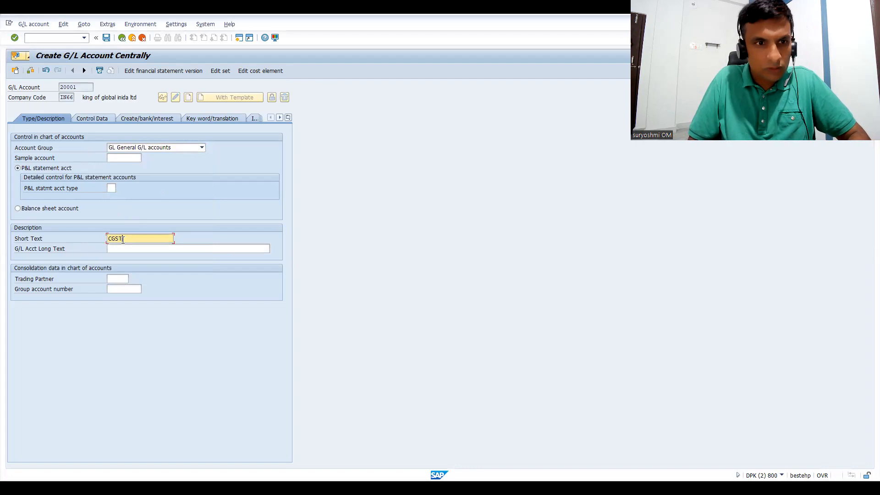
pyautogui.write('TAX OUT')
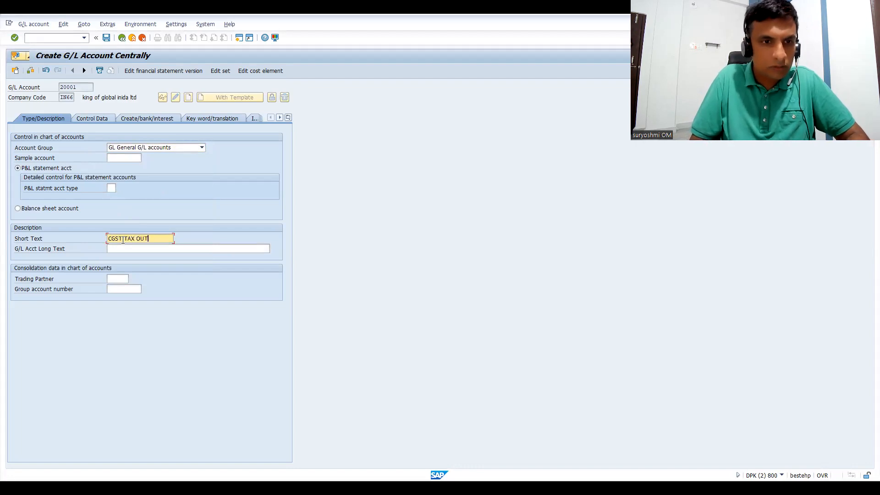
pyautogui.write('PUT COL')
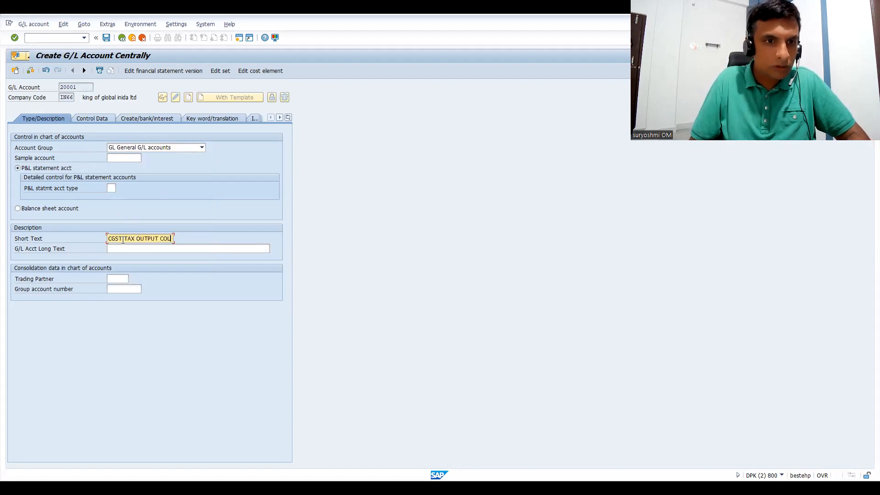
# Enter CENTRAL GST OUTPUT COLLECTION as the G/L account's long text and confirm the descriptions.
pyautogui.click(113, 249)
pyautogui.write('CEN')
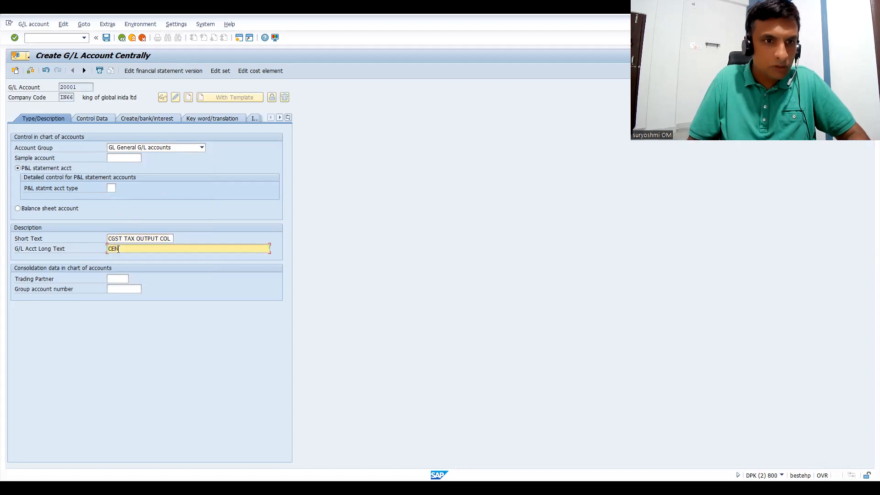
pyautogui.write('TRAL GST OUTPUT COLLECTION')
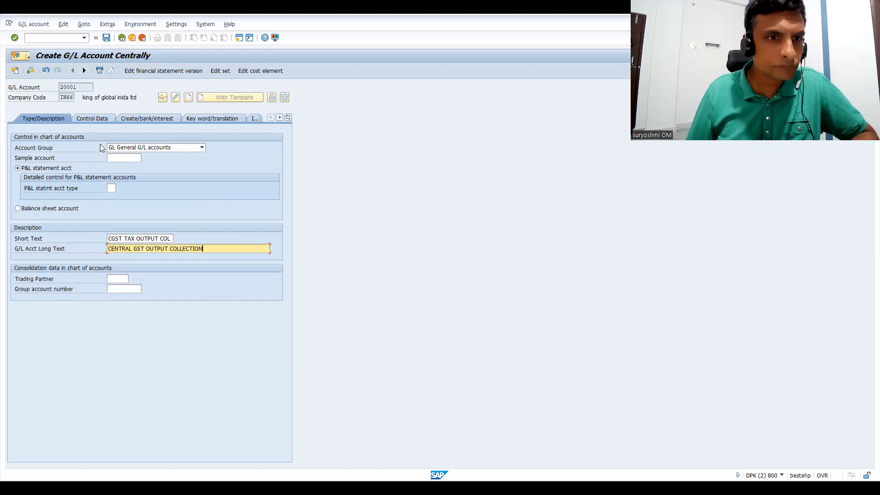
pyautogui.press('Return')
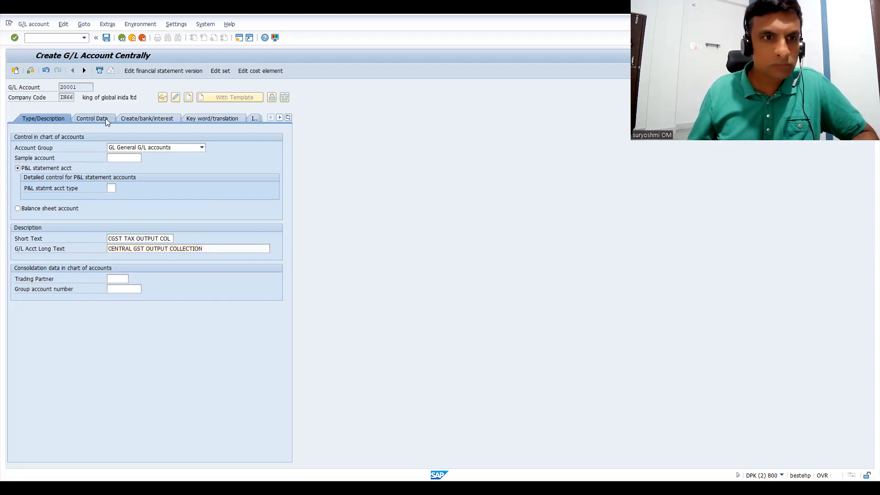
# Set the tax category in the account's control data to * for all tax types allowed.
pyautogui.click(99, 118)
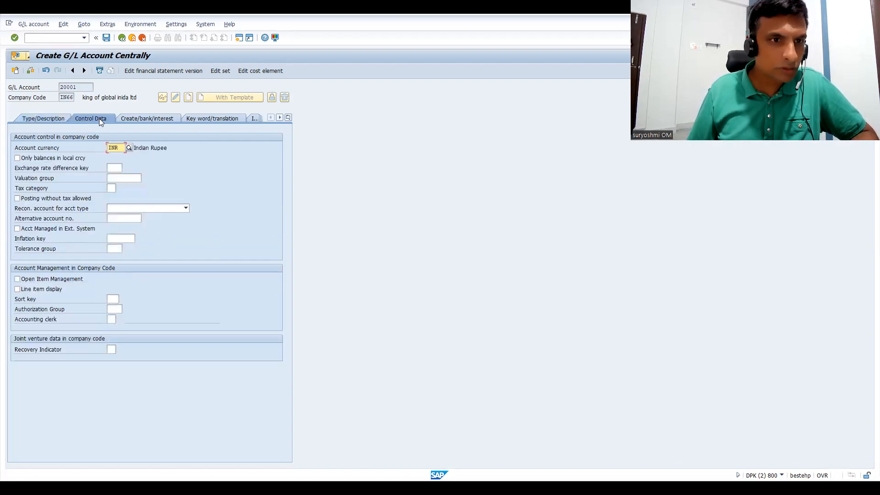
pyautogui.click(111, 188)
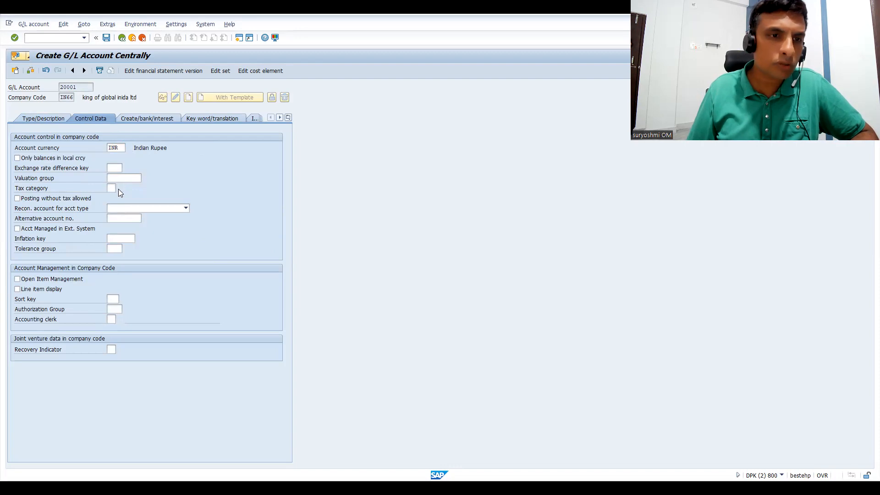
pyautogui.click(119, 189)
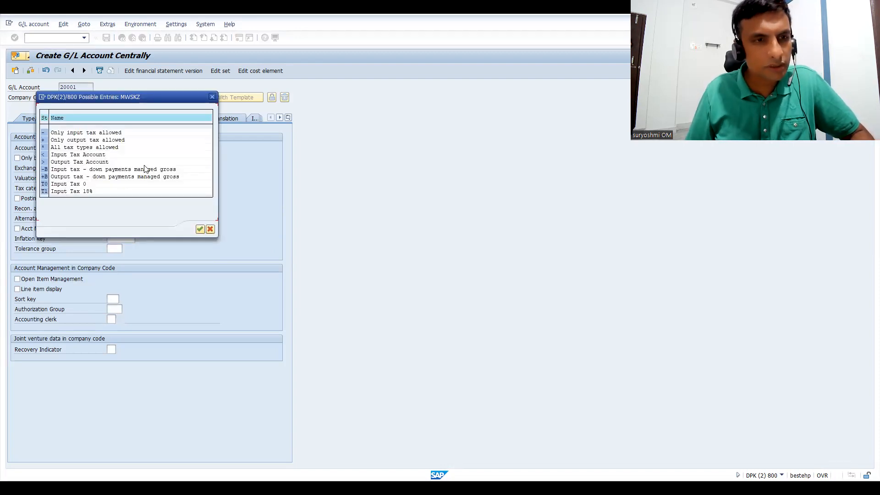
pyautogui.press('Escape')
pyautogui.write('*')
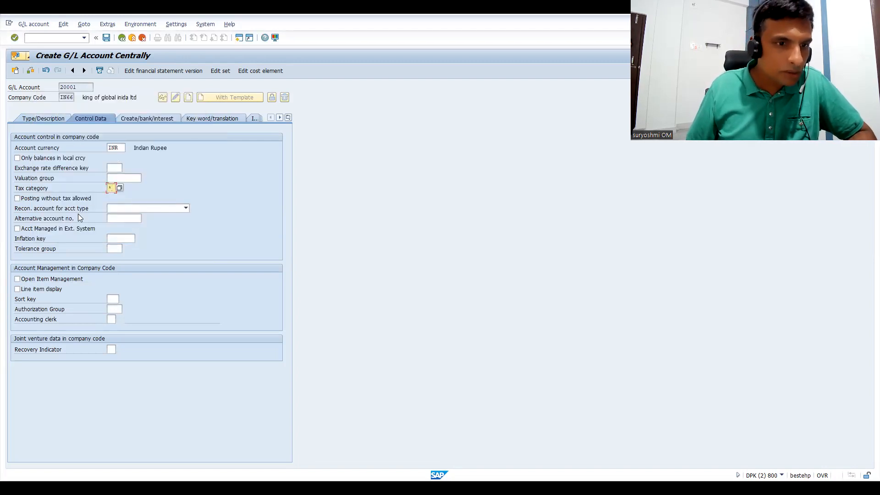
# Assign field status group G001, General (with text, allocation), to the account's document creation settings.
pyautogui.click(138, 120)
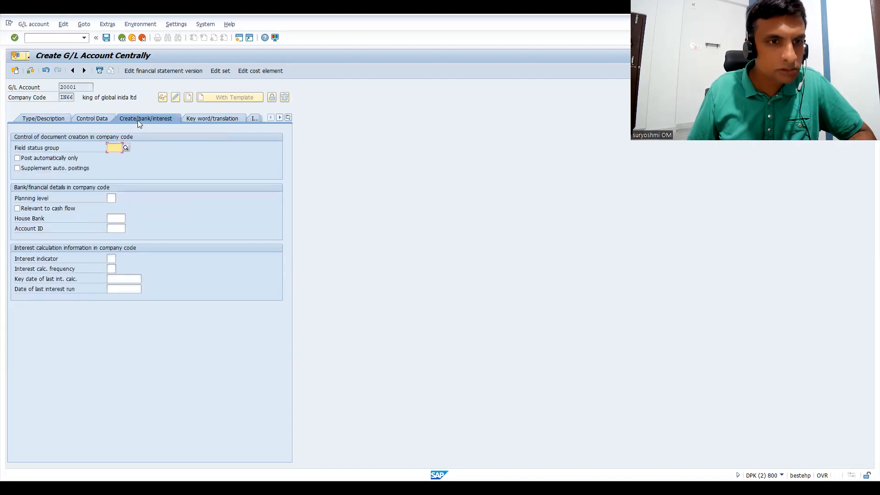
pyautogui.click(126, 147)
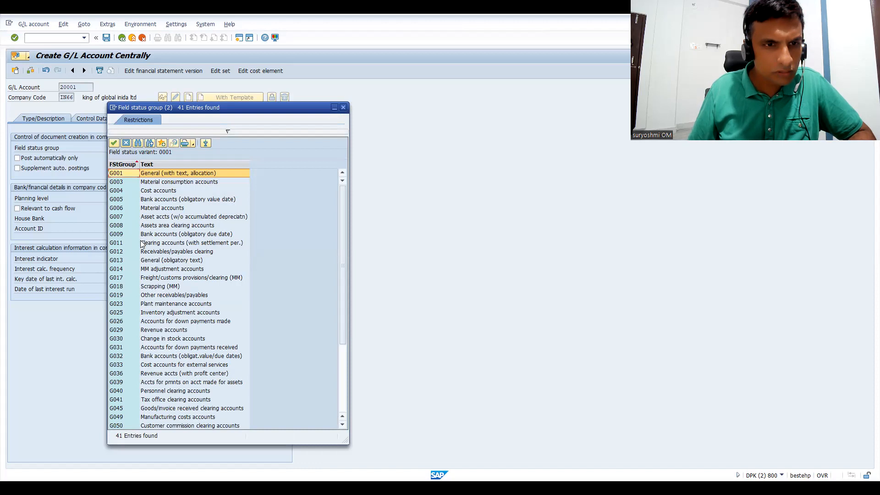
pyautogui.doubleClick(142, 174)
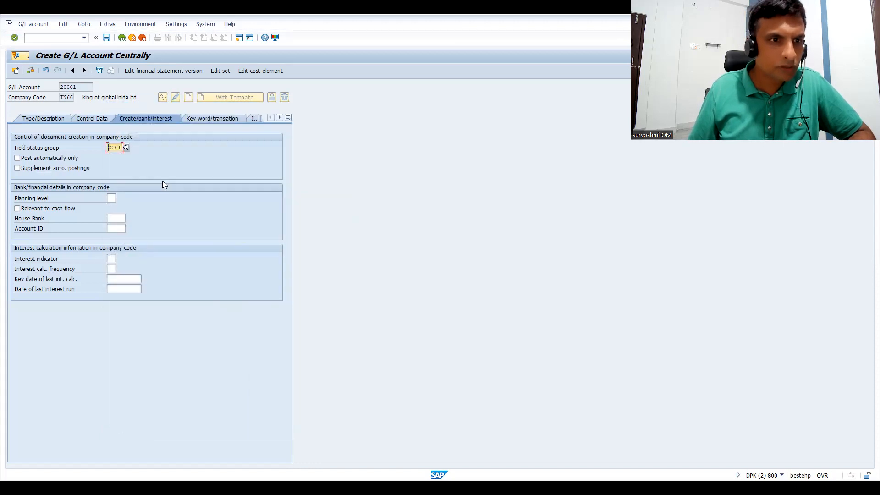
pyautogui.press('Return')
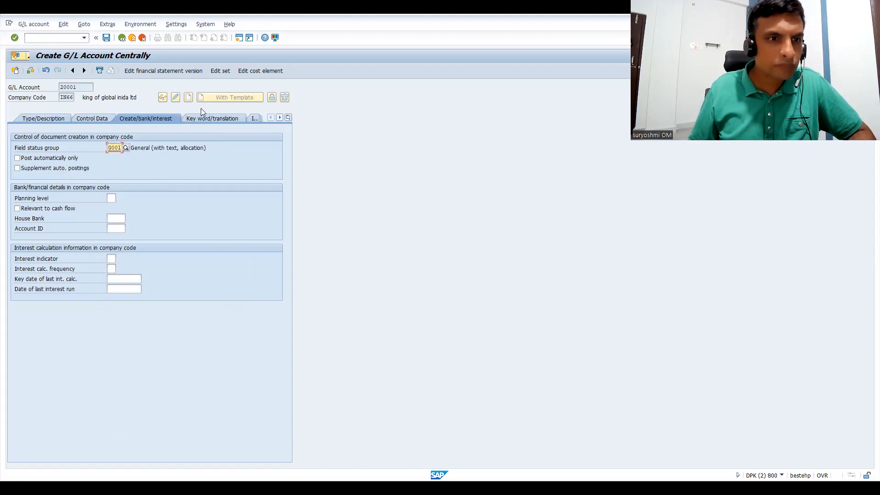
# Set the sort key in the account's control data to 001 Posting date.
pyautogui.click(100, 117)
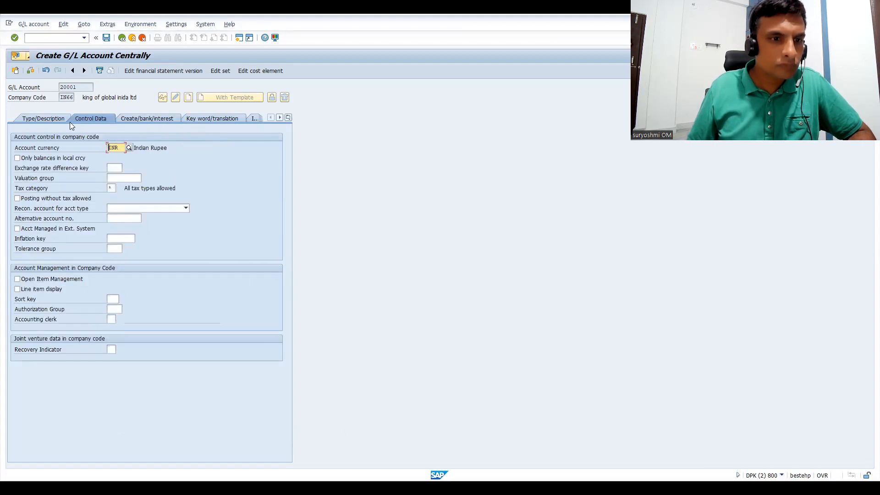
pyautogui.click(114, 298)
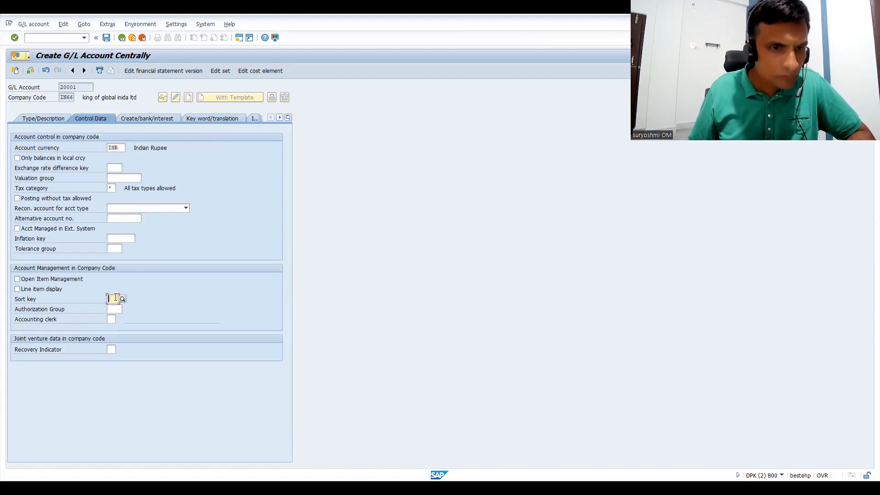
pyautogui.click(122, 299)
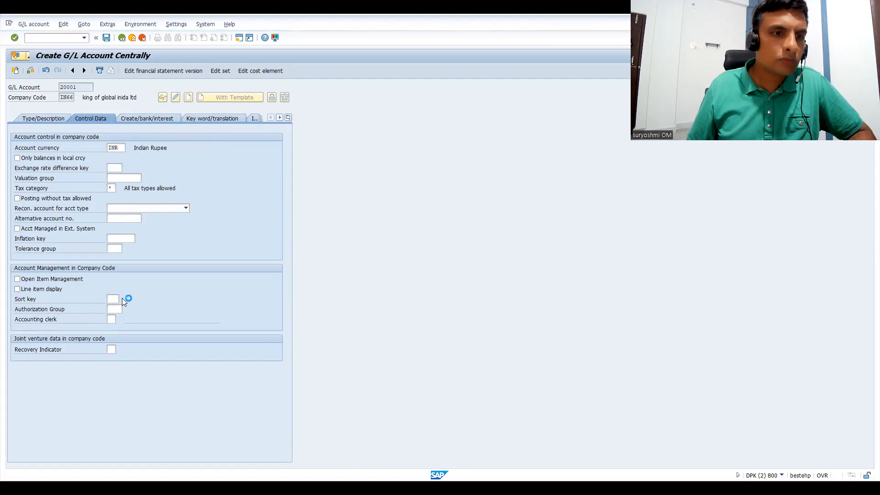
pyautogui.doubleClick(119, 255)
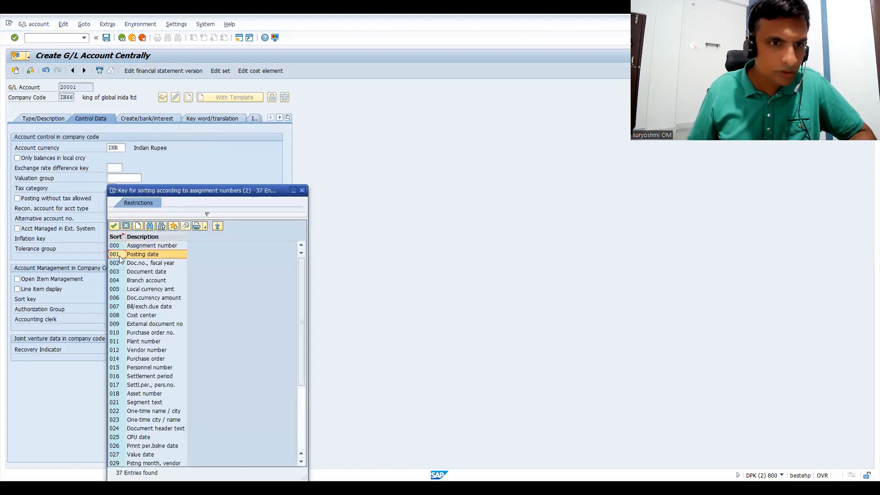
# Try to save the new G/L account from its type and description data.
pyautogui.click(47, 121)
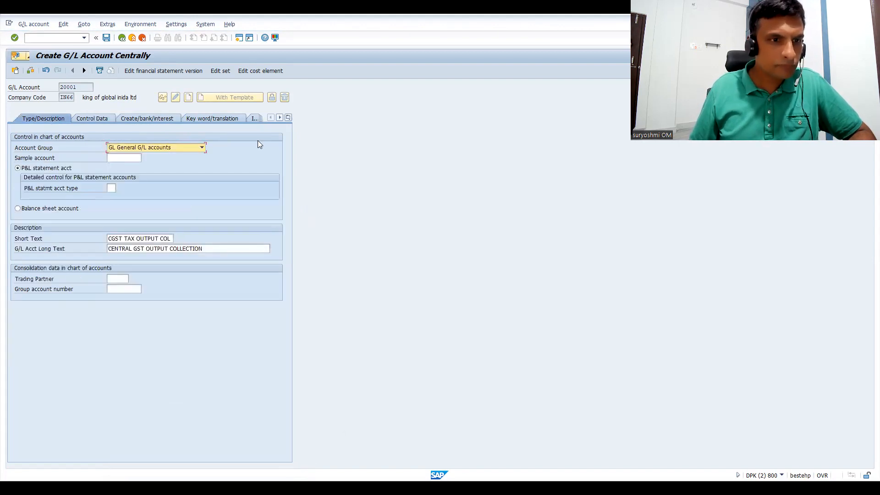
pyautogui.click(217, 159)
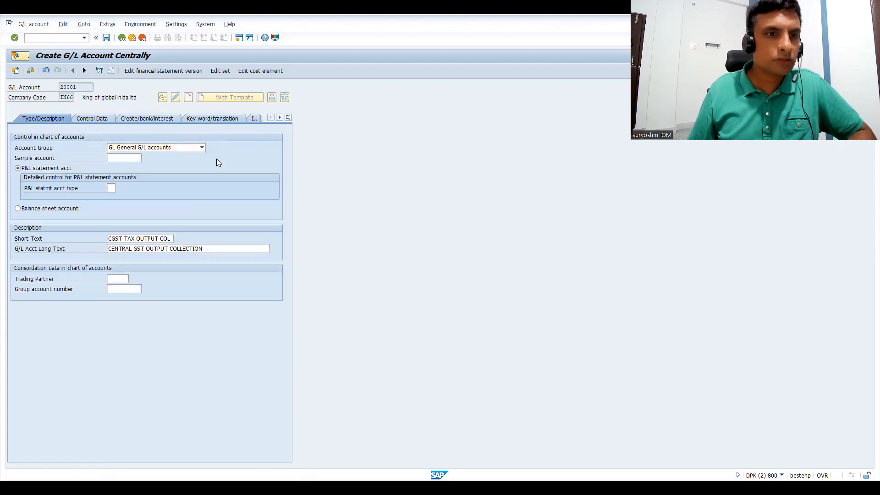
pyautogui.hotkey('ctrl', 's')
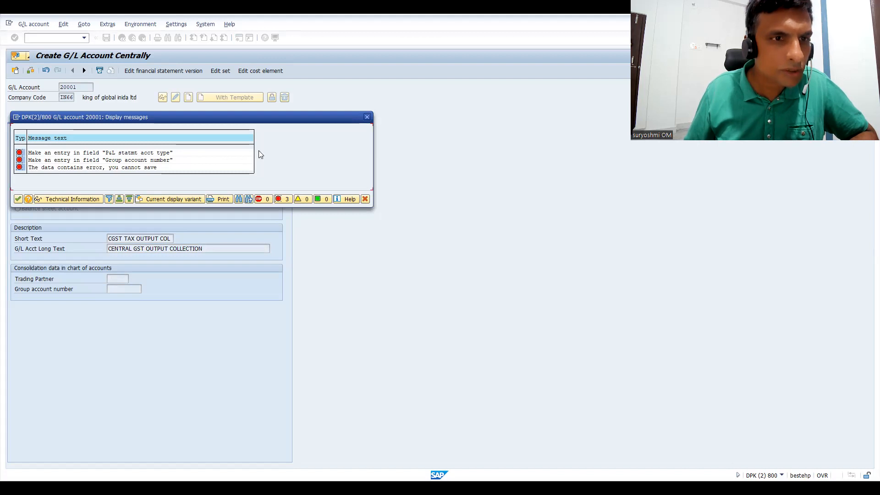
pyautogui.click(367, 120)
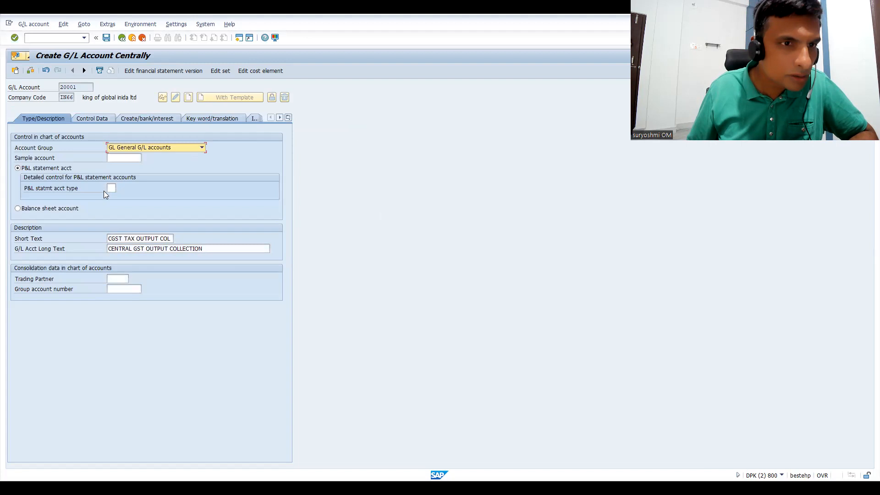
# Set the P&L statement account type to X for unappropriated retained earnings.
pyautogui.click(111, 188)
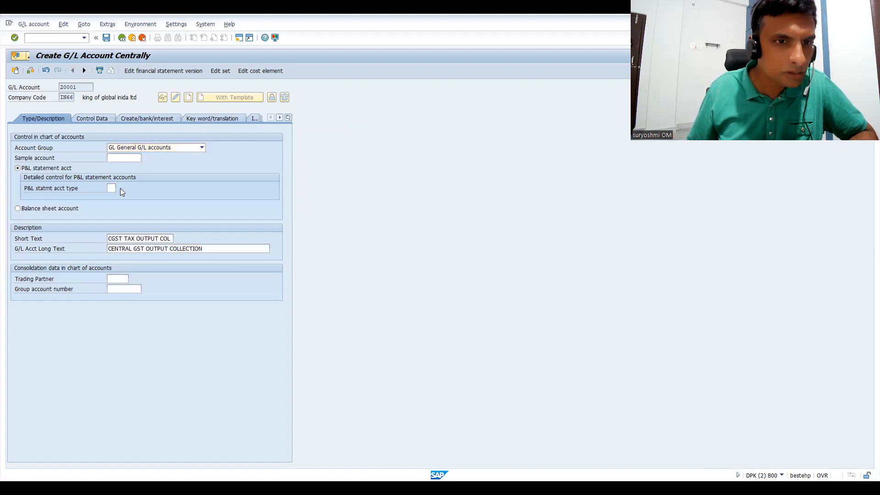
pyautogui.click(121, 189)
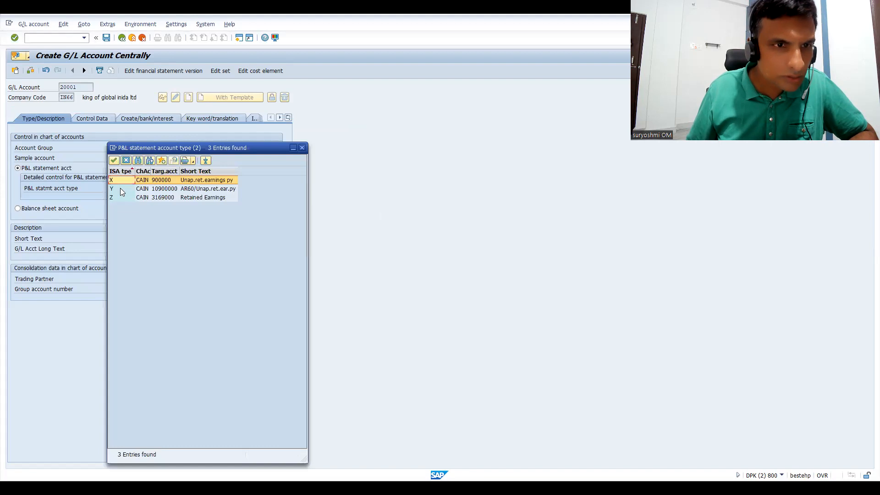
pyautogui.doubleClick(119, 181)
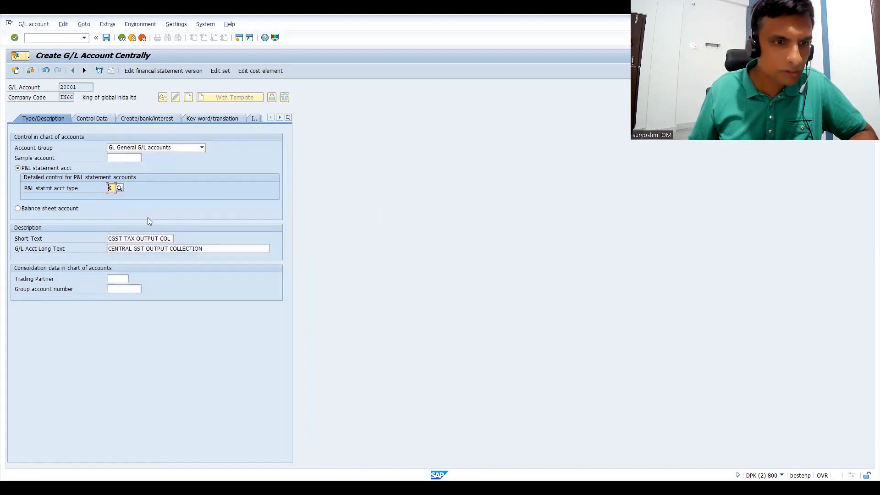
pyautogui.press('Return')
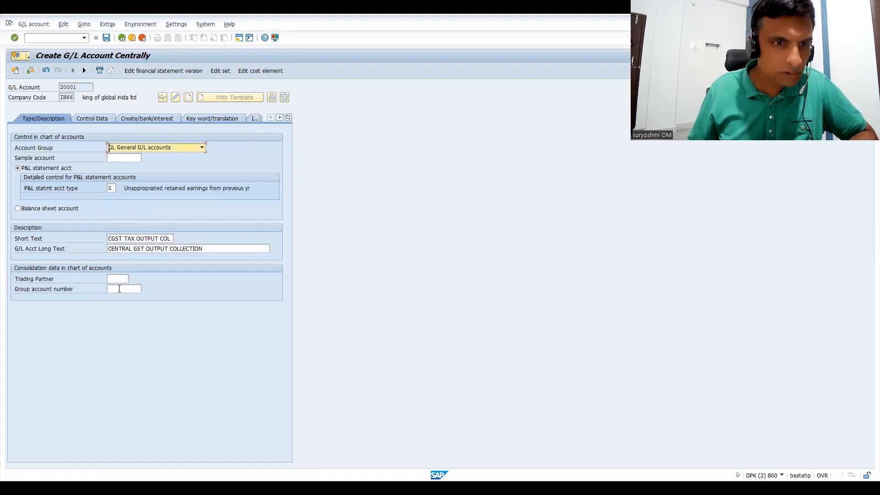
# Set the group account number to 120100 Trade Receivables and save the new G/L account.
pyautogui.click(119, 289)
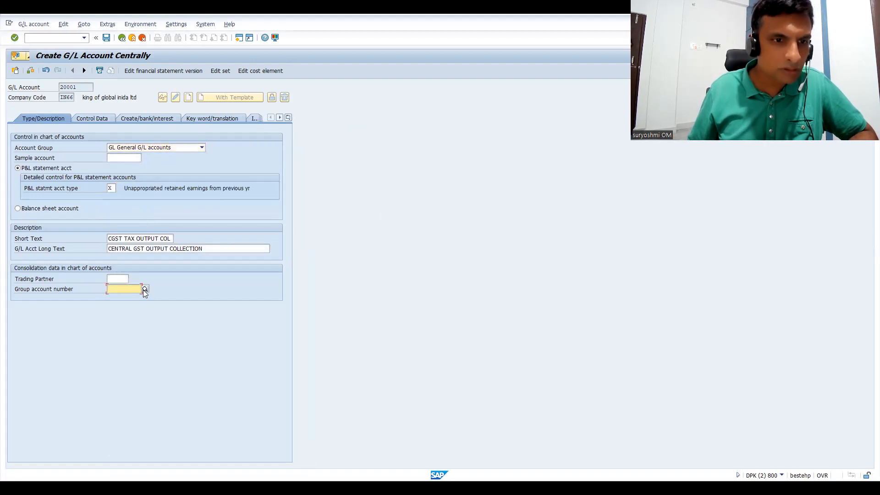
pyautogui.click(143, 289)
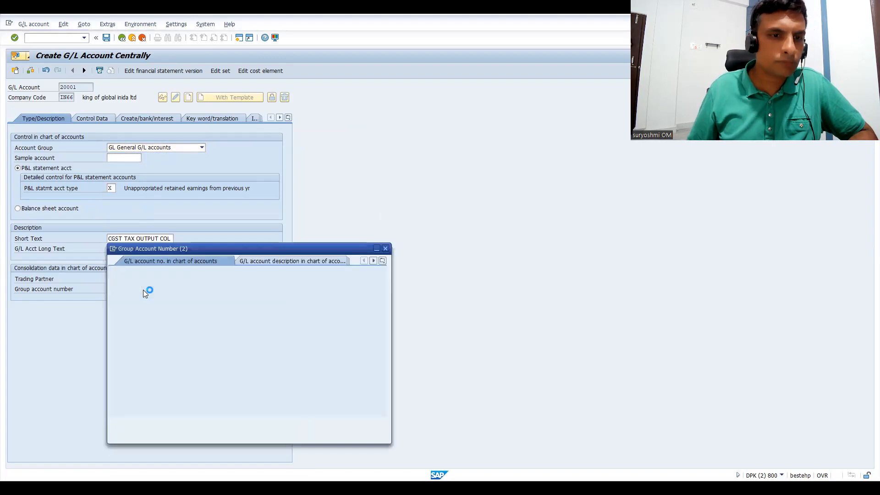
pyautogui.click(355, 423)
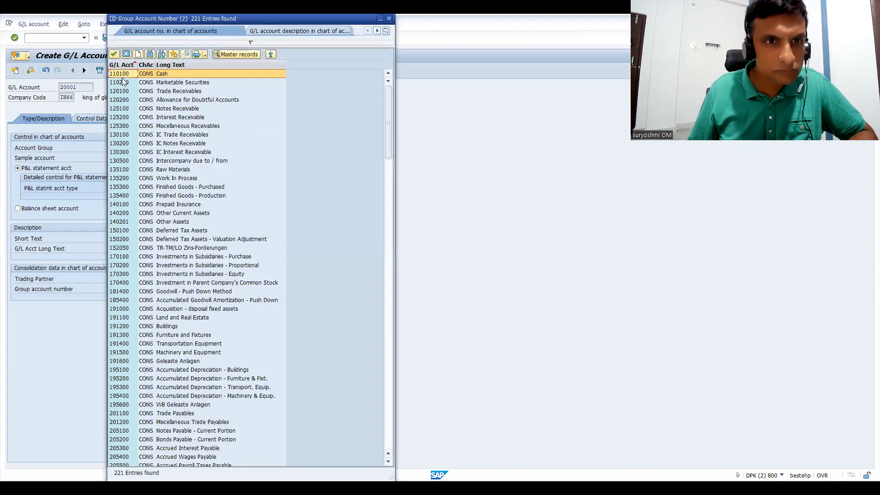
pyautogui.doubleClick(124, 92)
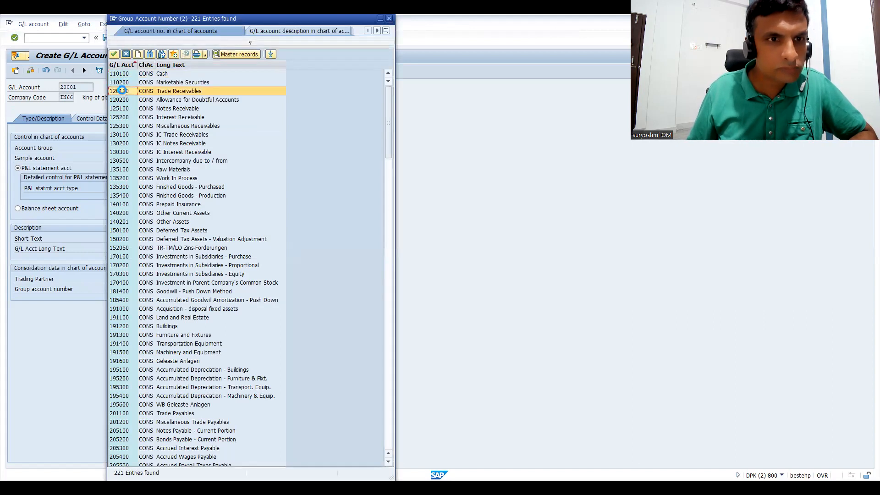
pyautogui.click(109, 40)
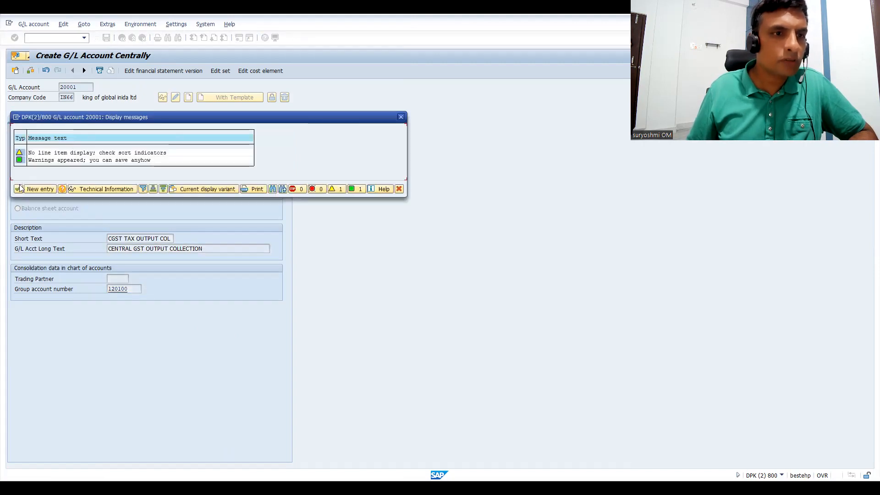
pyautogui.click(18, 188)
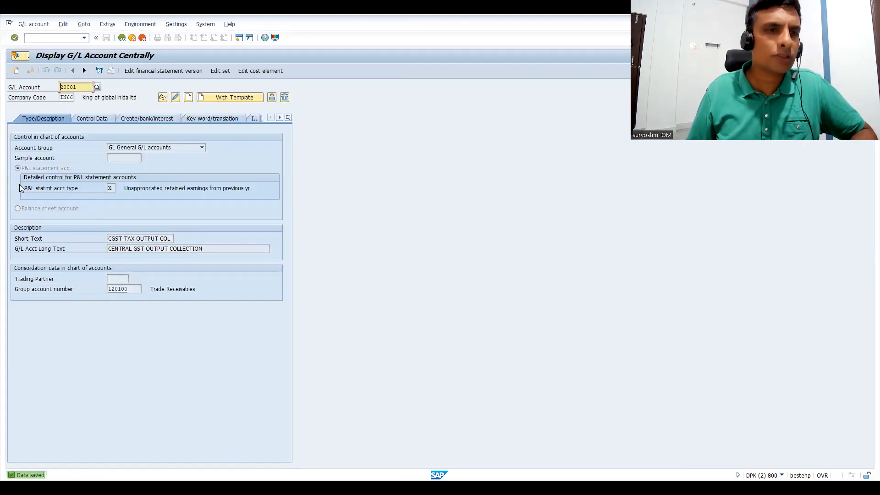
# Enter 20002 as the new G/L account number and start creating it with a template.
pyautogui.click(83, 91)
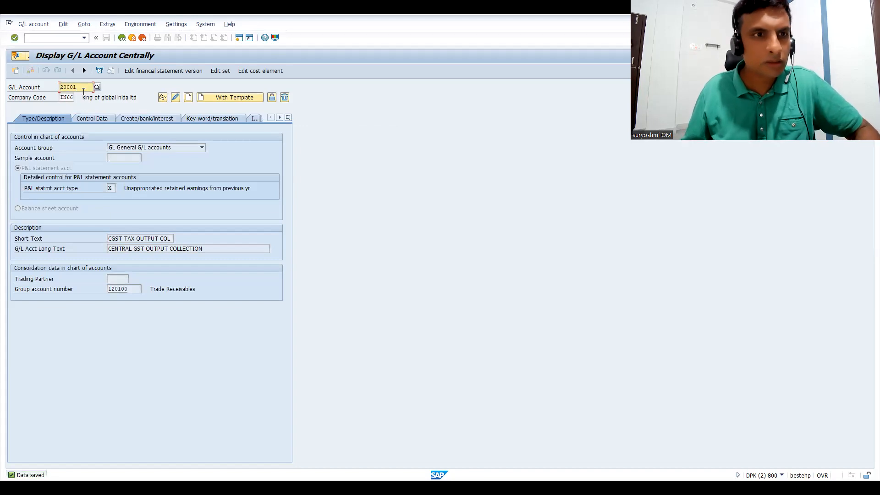
pyautogui.press('BackSpace')
pyautogui.write('2')
pyautogui.moveTo(79, 88); pyautogui.dragTo(42, 89)
pyautogui.hotkey('ctrl', 'c')
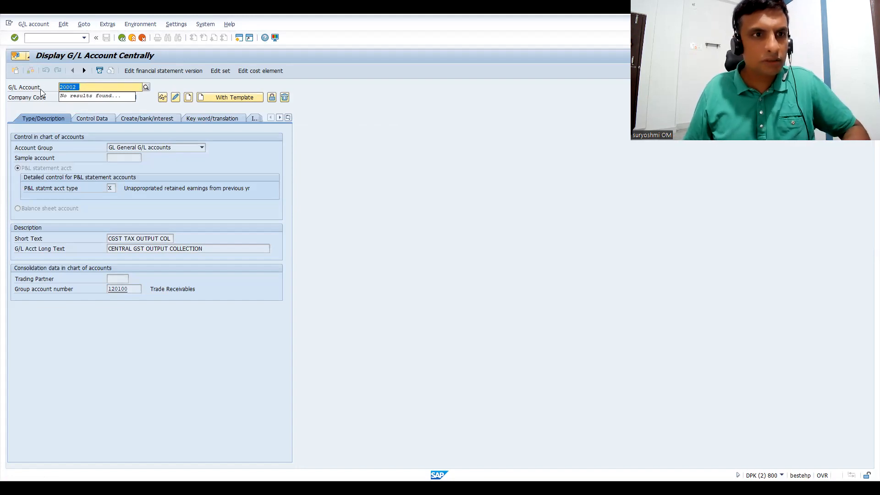
pyautogui.press('Return')
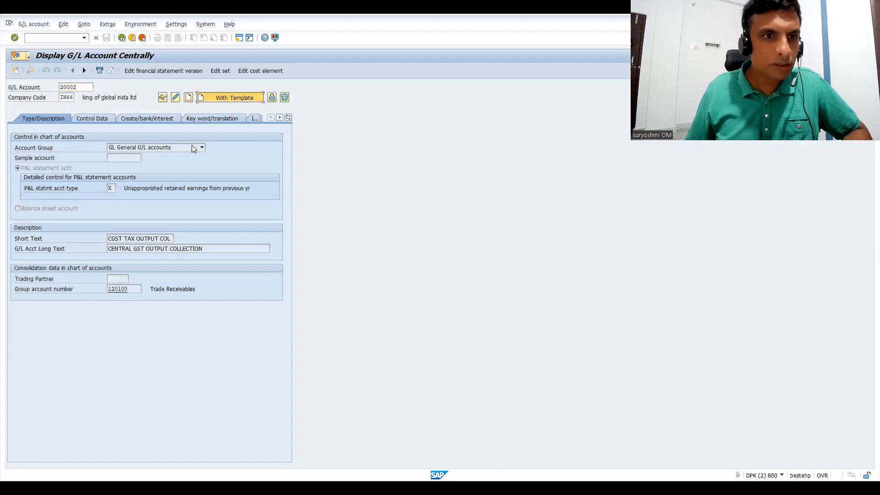
# Use G/L account 20001 in company code IN66 as the reference account for the new account.
pyautogui.hotkey('ctrl', 'v')
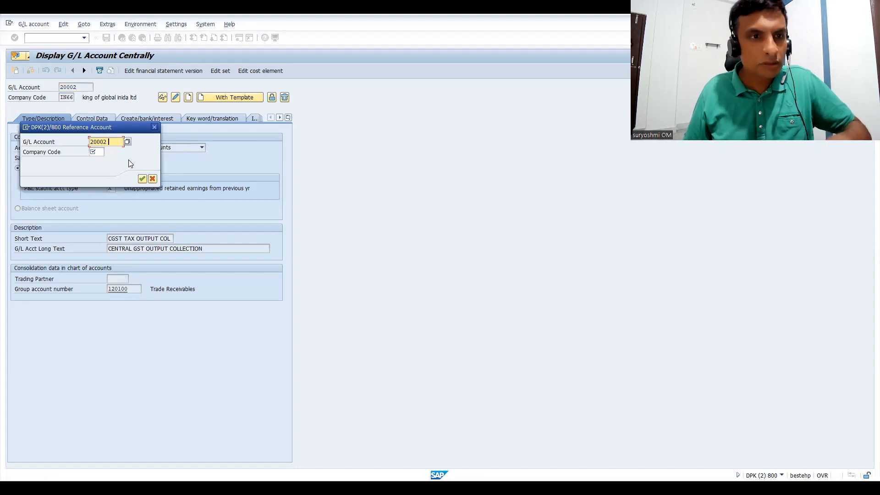
pyautogui.press('BackSpace')
pyautogui.write('1')
pyautogui.click(97, 152)
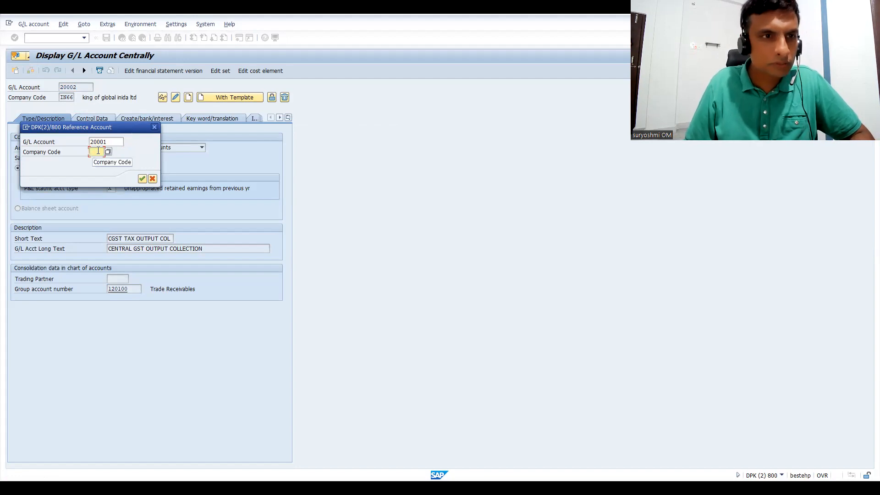
pyautogui.write('IN66')
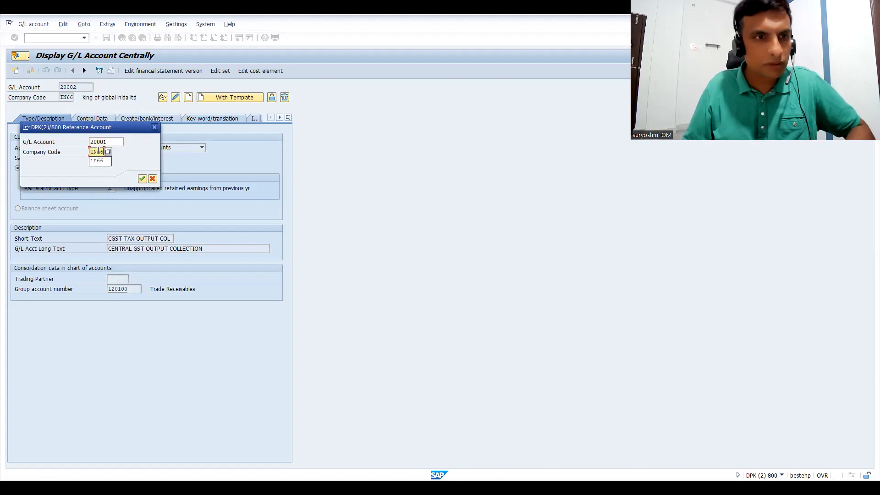
pyautogui.click(142, 179)
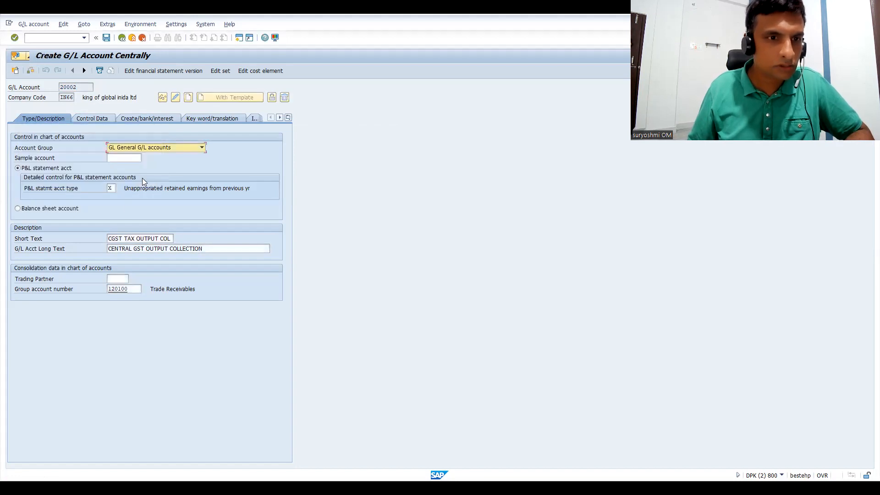
# Set the short text to SGST TAX OUTPUT COL and the long text to STATESL GST OUTPUT COLLECTION, and save the account.
pyautogui.click(110, 235)
pyautogui.write('SGST')
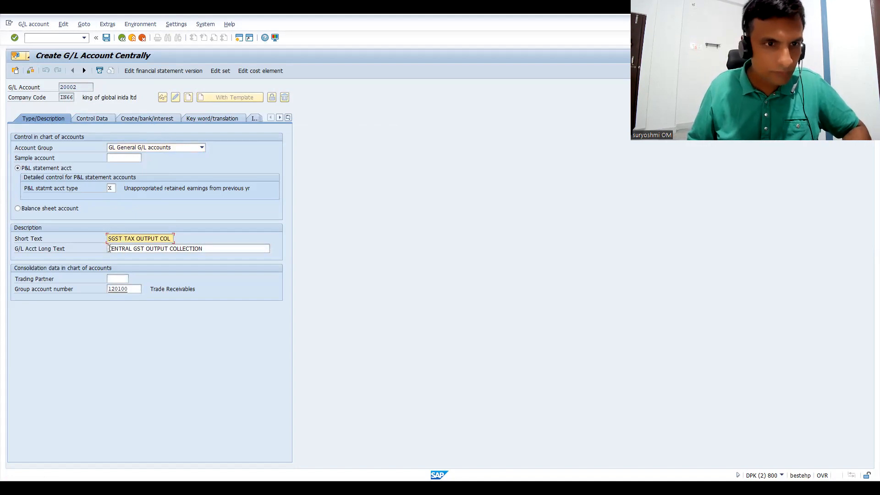
pyautogui.click(109, 248)
pyautogui.write('STATE')
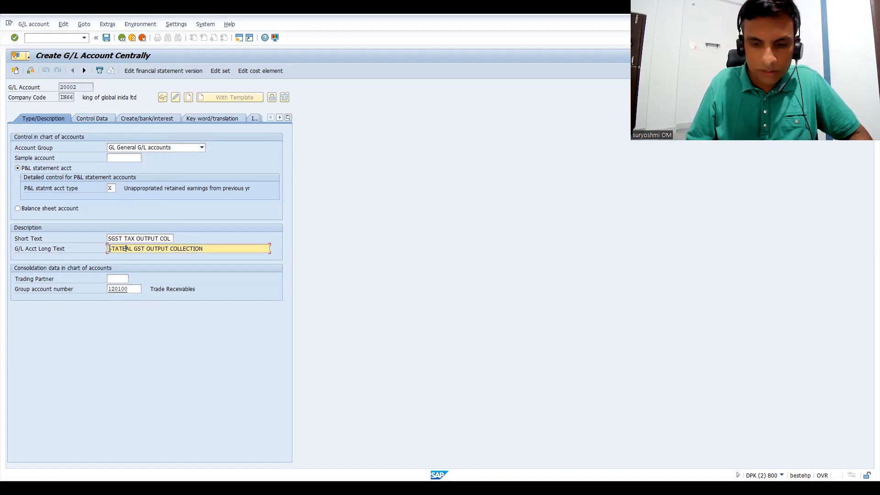
pyautogui.write('SL')
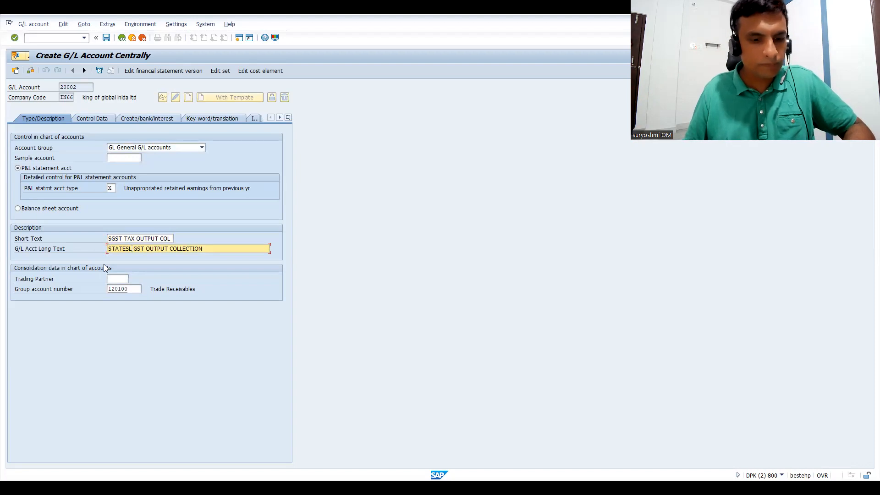
pyautogui.press('Return')
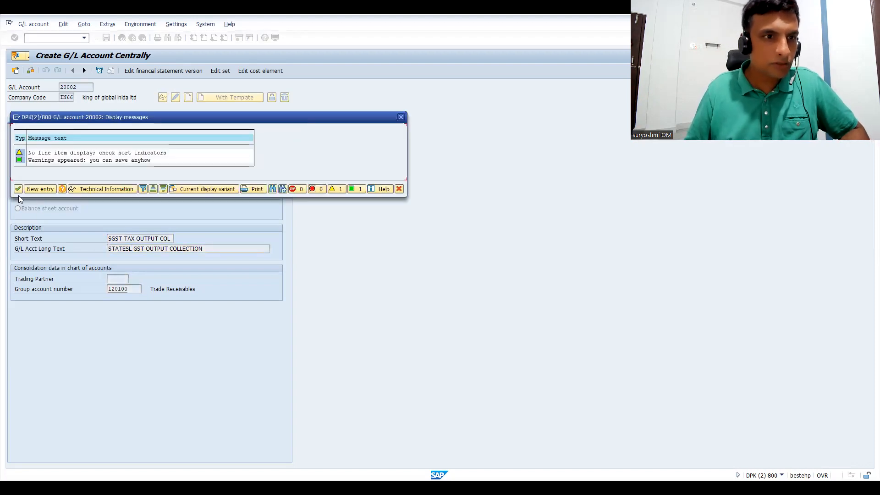
pyautogui.click(16, 189)
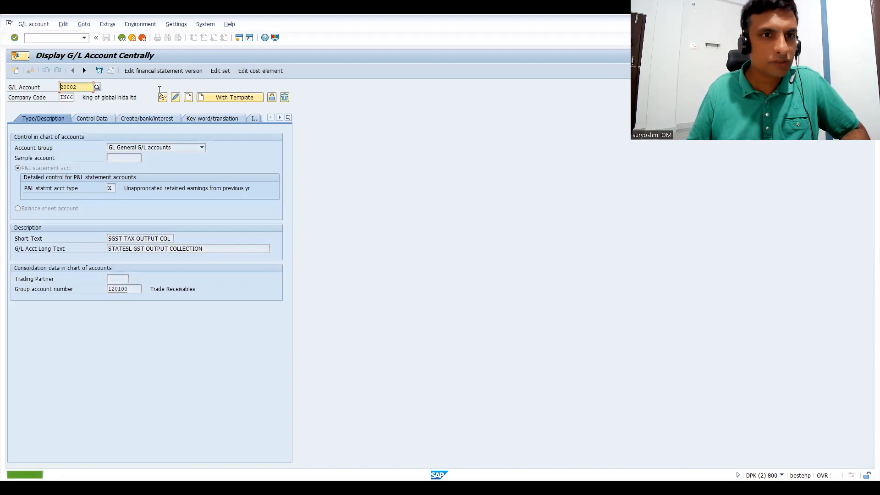
# Start creating G/L account 20003 with account 20002 in company code IN66 as the template.
pyautogui.click(79, 87)
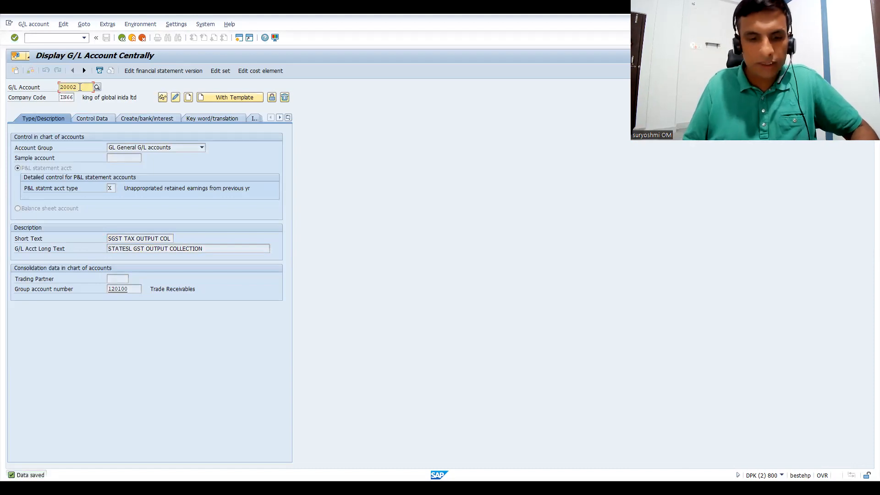
pyautogui.press('BackSpace')
pyautogui.write('3')
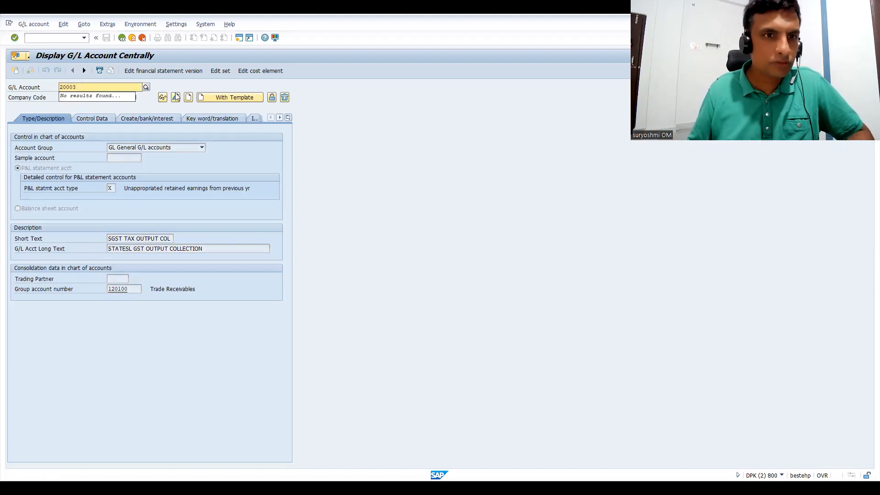
pyautogui.click(213, 97)
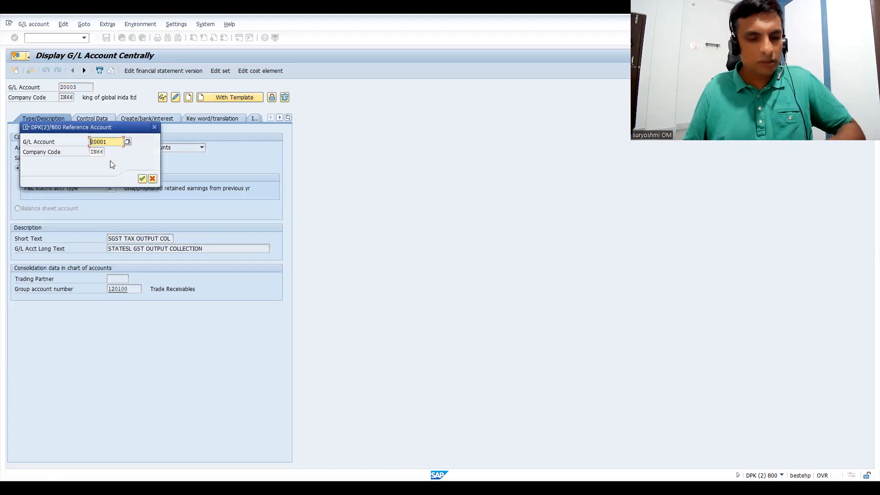
pyautogui.press('End')
pyautogui.press('BackSpace')
pyautogui.write('2')
pyautogui.click(142, 178)
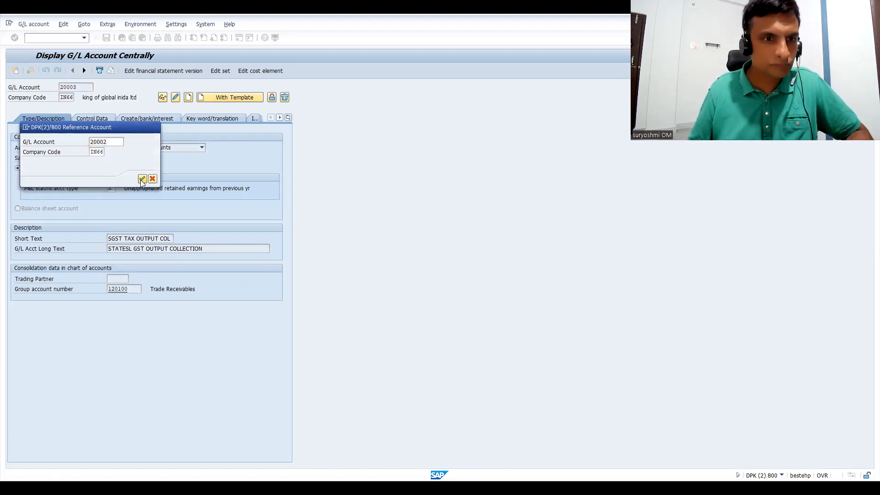
# Set the short text to IGST TAX OUTPUT COL and the long text to INTEGRATED GST OUTP PUT COLLECTION, and save the account.
pyautogui.click(109, 238)
pyautogui.write('I')
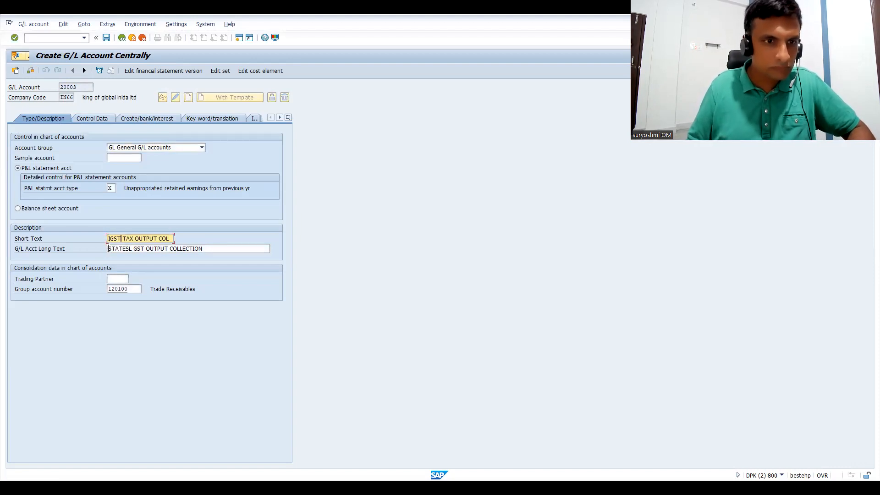
pyautogui.click(109, 249)
pyautogui.write('INTEGRA')
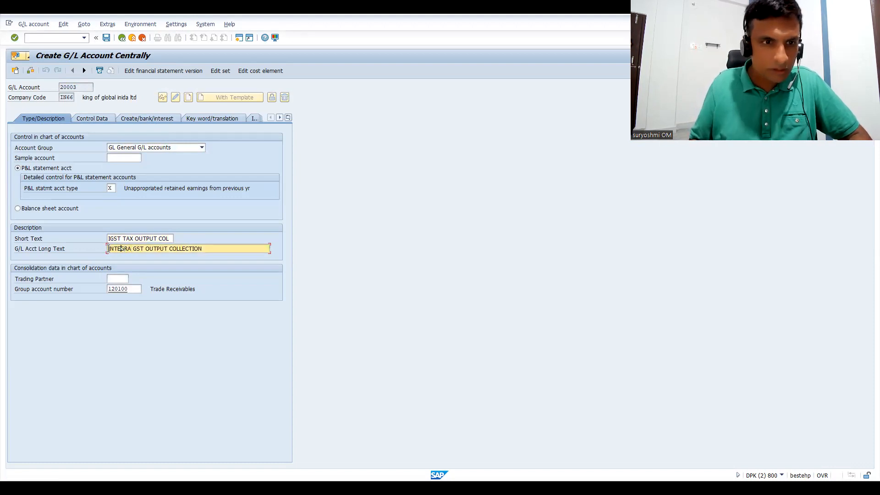
pyautogui.write('TED')
pyautogui.write(' GST OUT')
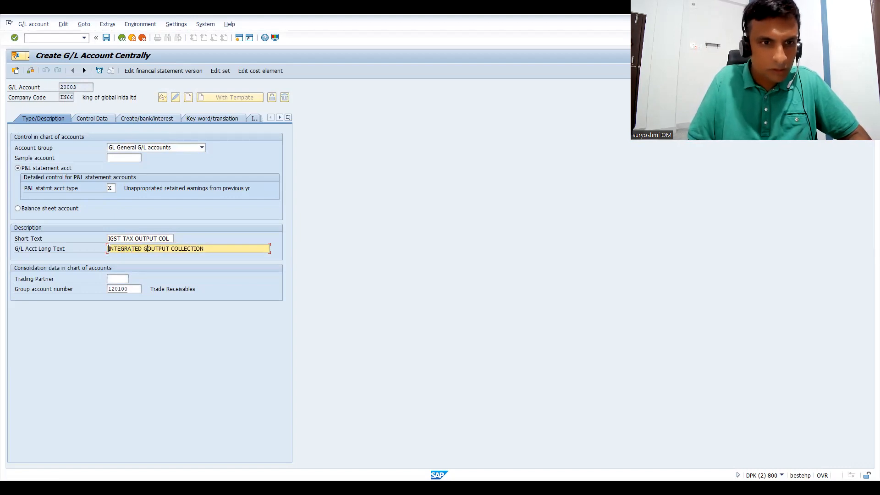
pyautogui.write('P PUT COLLE')
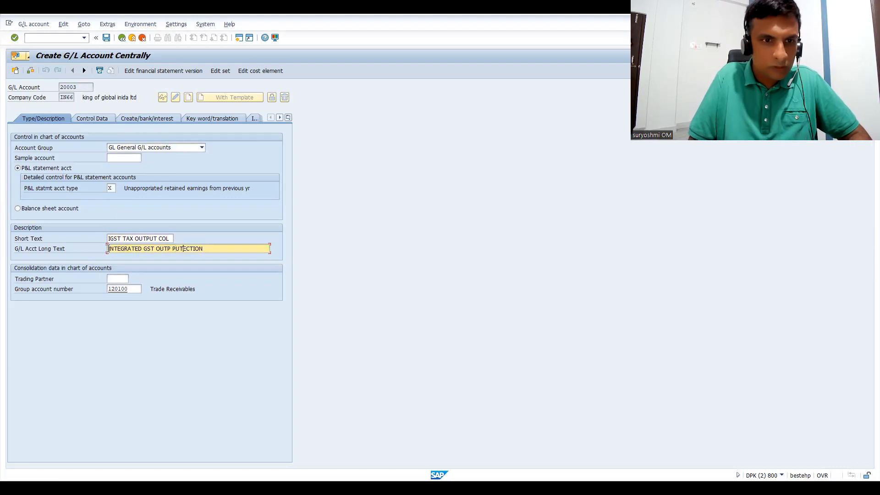
pyautogui.write('CTION')
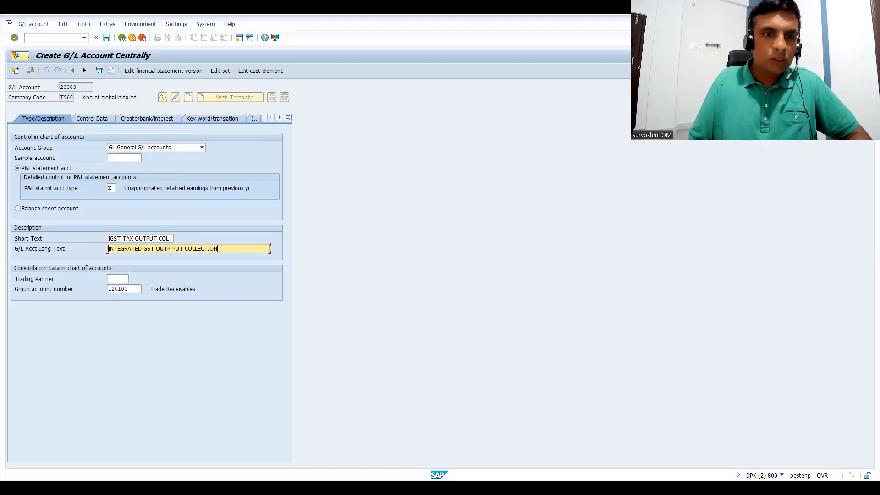
pyautogui.press('Return')
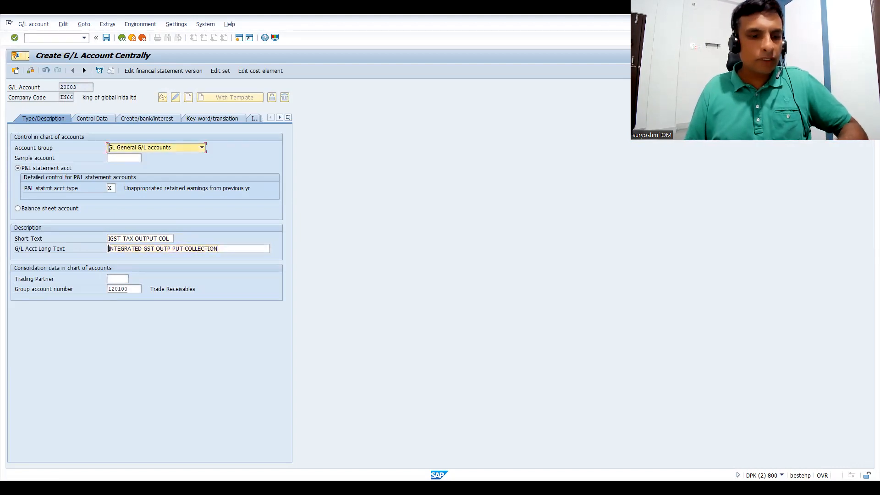
pyautogui.hotkey('ctrl', 's')
pyautogui.click(19, 190)
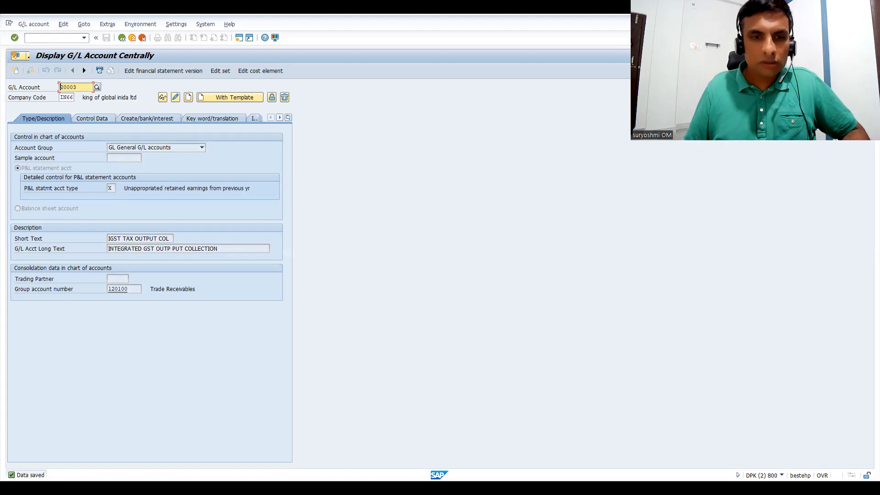
# Switch to the Excel notes and enter account numbers 20003 in cell H16 and 20002 in H15.
pyautogui.hotkey('alt', 'Tab')
pyautogui.click(278, 296)
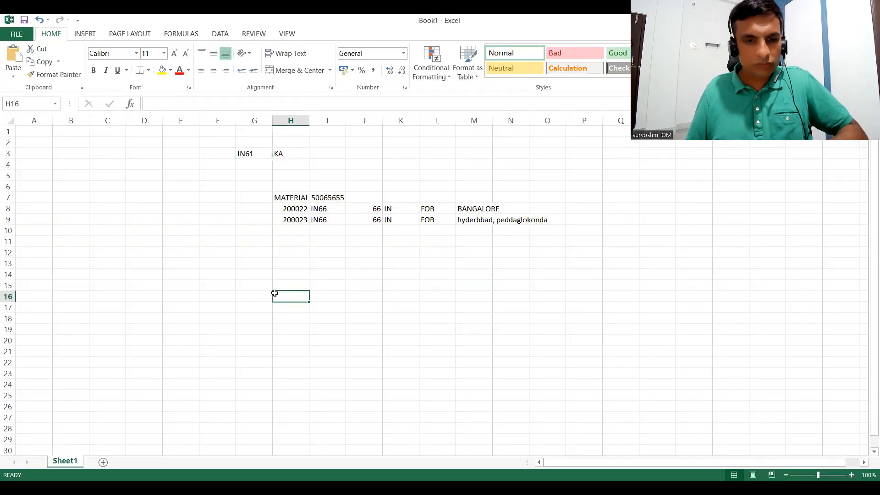
pyautogui.write('20003')
pyautogui.click(284, 286)
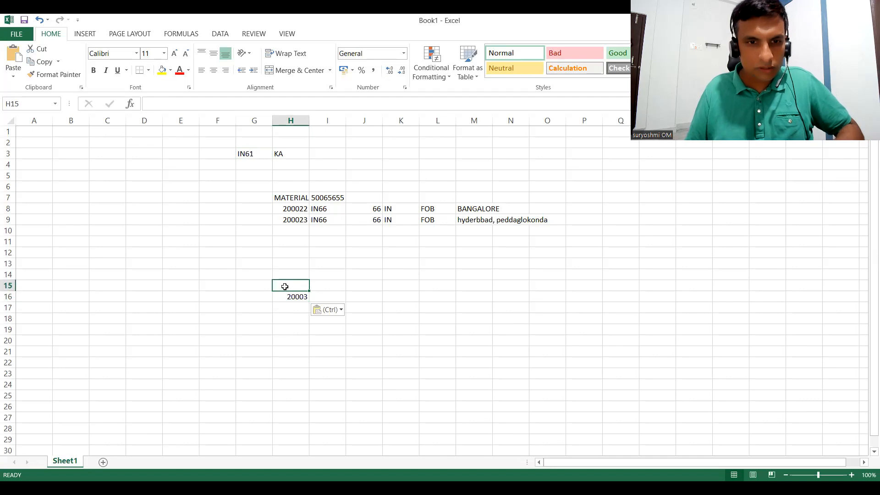
pyautogui.write('20003')
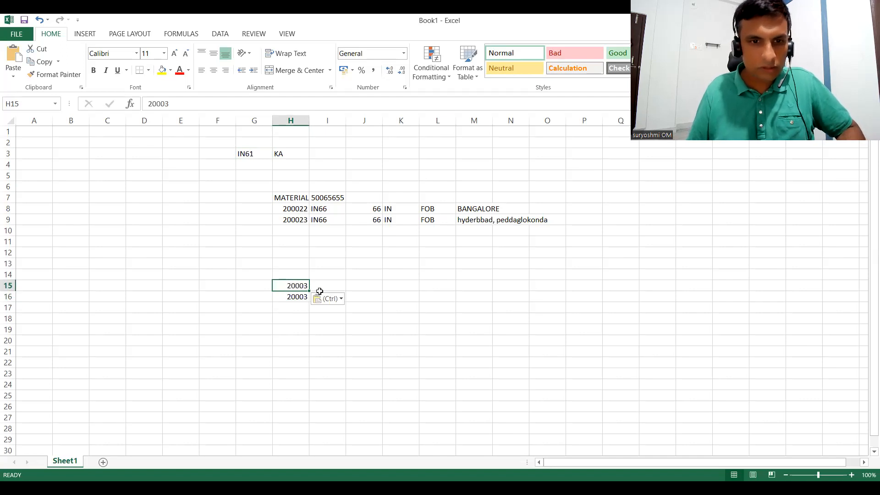
pyautogui.doubleClick(303, 286)
pyautogui.press('BackSpace')
pyautogui.write('2')
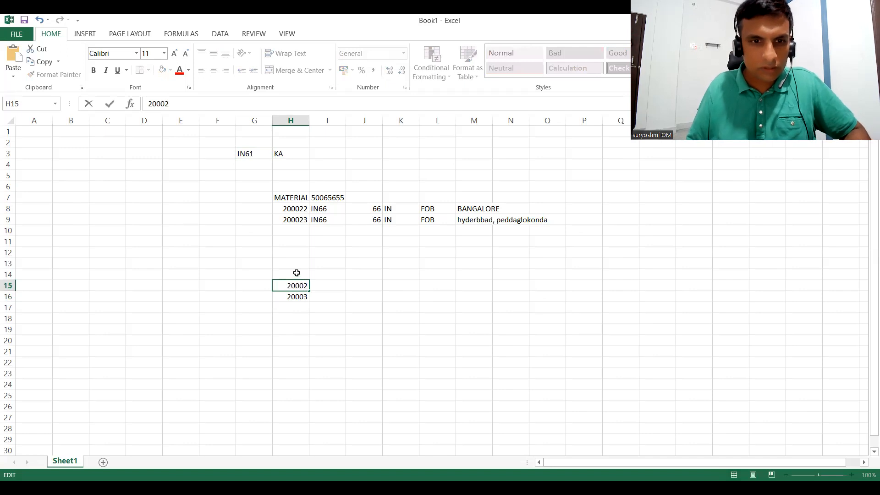
# Enter account number 20001 in cell H14, above the other two account numbers.
pyautogui.click(297, 271)
pyautogui.write('20003')
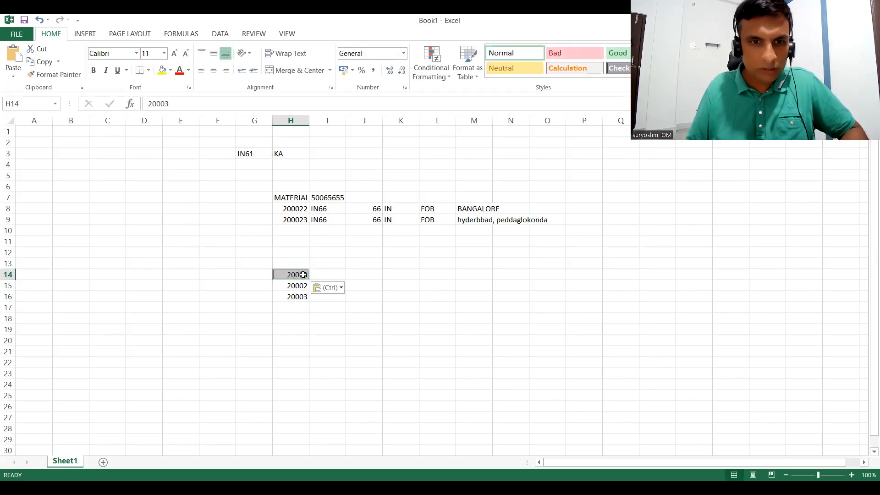
pyautogui.doubleClick(304, 274)
pyautogui.press('BackSpace')
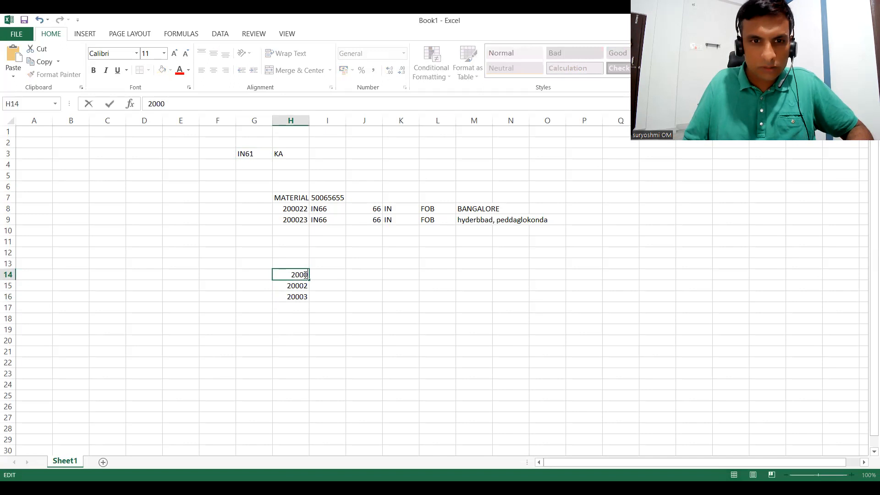
pyautogui.write('1')
pyautogui.click(310, 305)
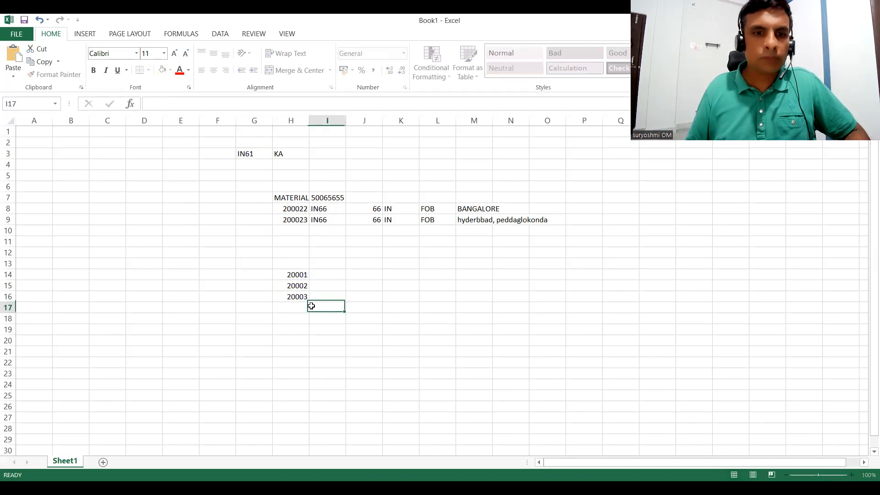
# Label account 20003 with I in the neighbouring cell I16.
pyautogui.click(317, 297)
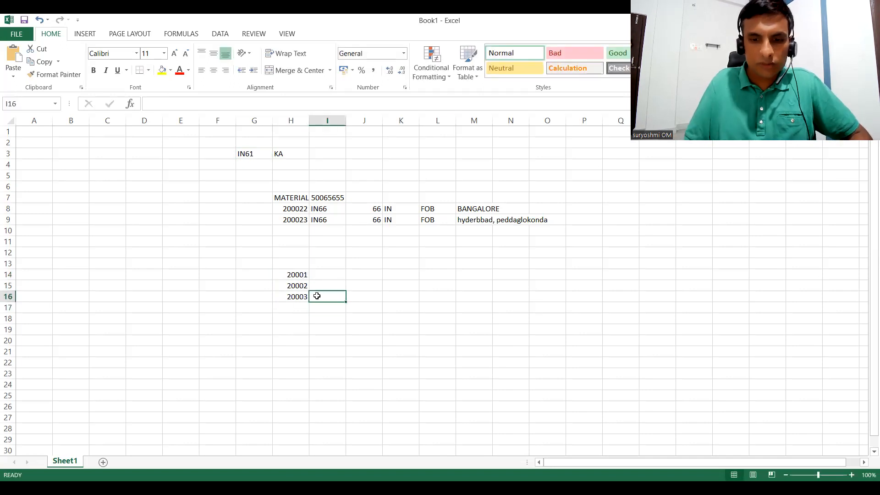
pyautogui.write('I')
pyautogui.click(316, 285)
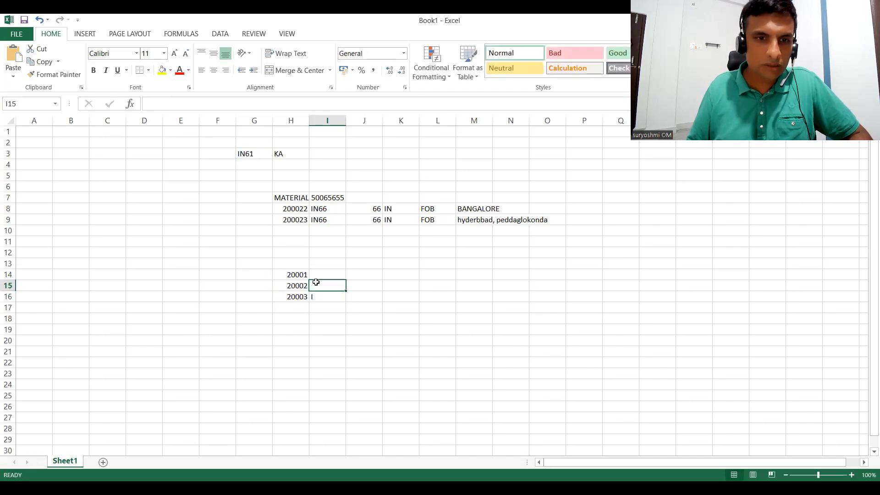
pyautogui.click(316, 275)
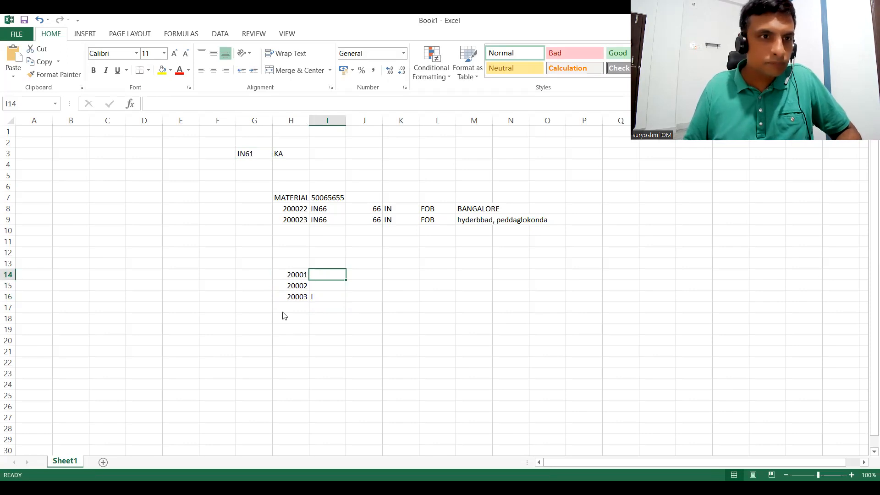
# Switch to SAP and display G/L account 20002 in company code IN66.
pyautogui.hotkey('alt', 'Tab')
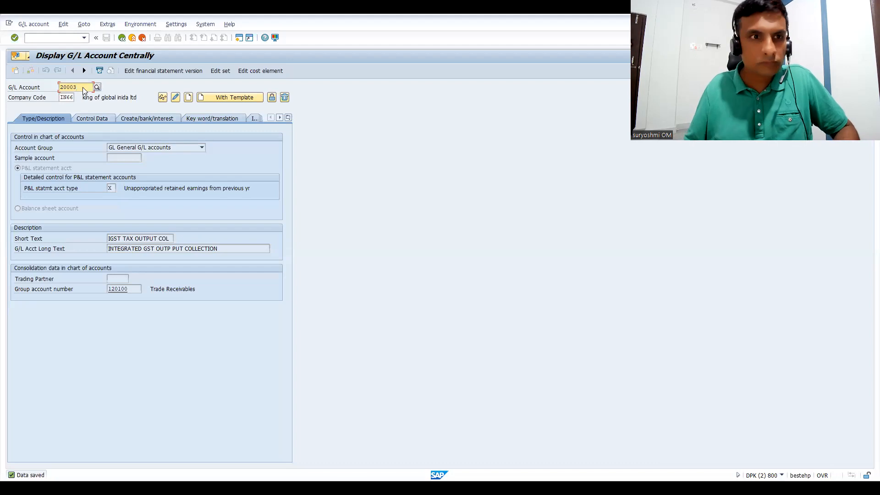
pyautogui.press('Return')
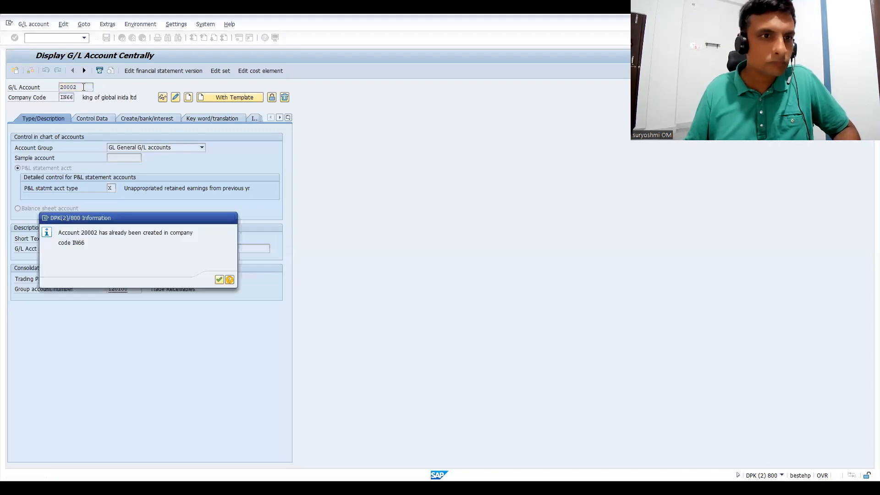
pyautogui.press('Return')
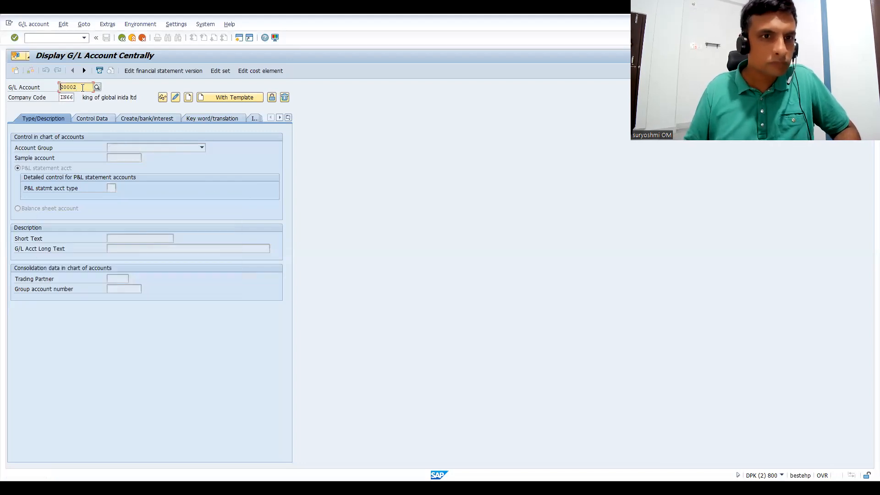
pyautogui.click(163, 97)
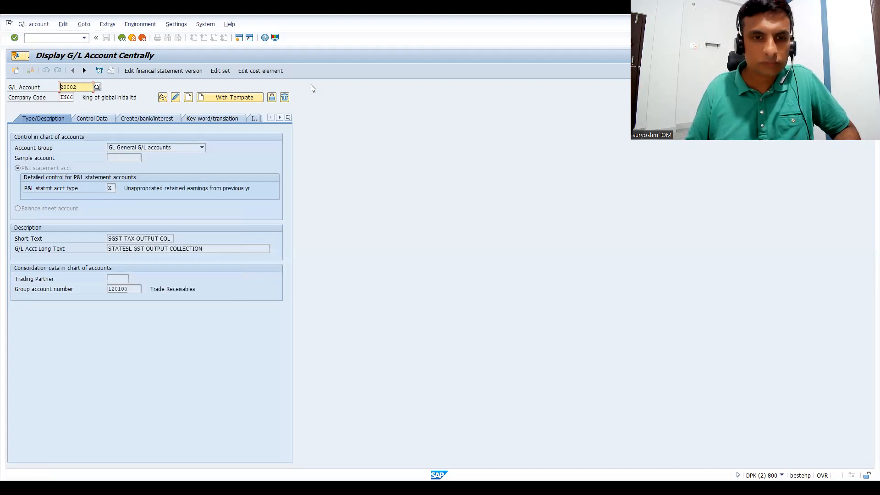
# In the Excel notes, label account 20001 with C and 20002 with S, and enter GLS in cell G14.
pyautogui.hotkey('alt', 'Tab')
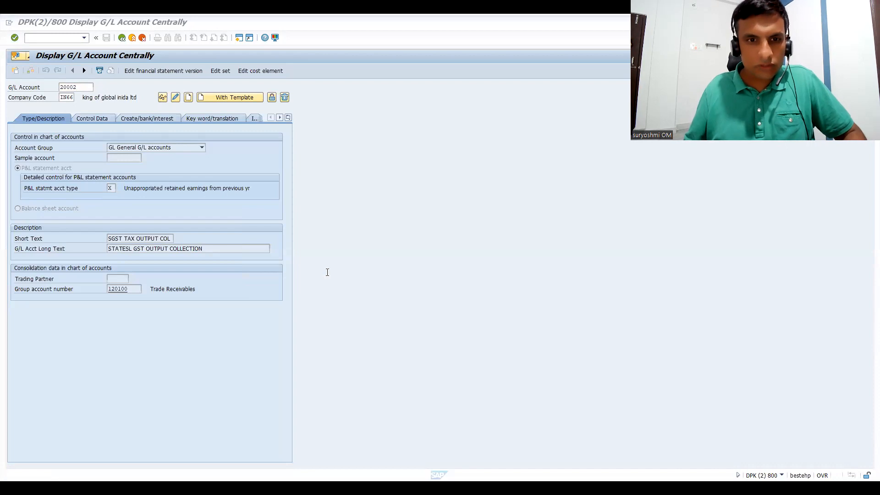
pyautogui.write('S')
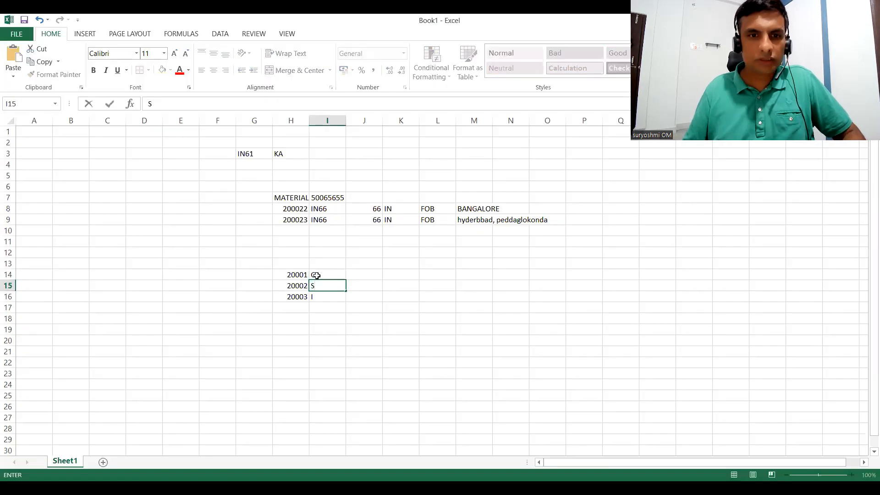
pyautogui.click(247, 275)
pyautogui.write('GLS')
pyautogui.click(243, 276)
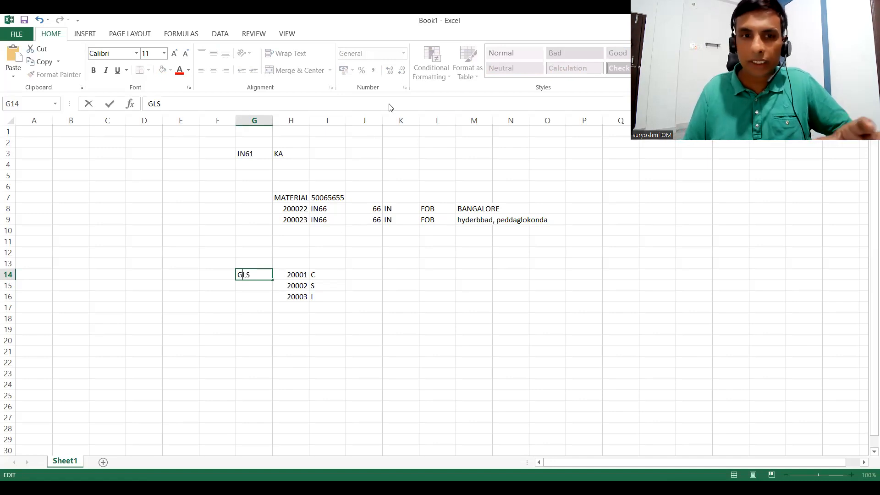
# Switch back to SAP and leave the G/L account display for the SAP Easy Access screen.
pyautogui.hotkey('alt', 'Tab')
pyautogui.click(81, 100)
pyautogui.click(61, 99)
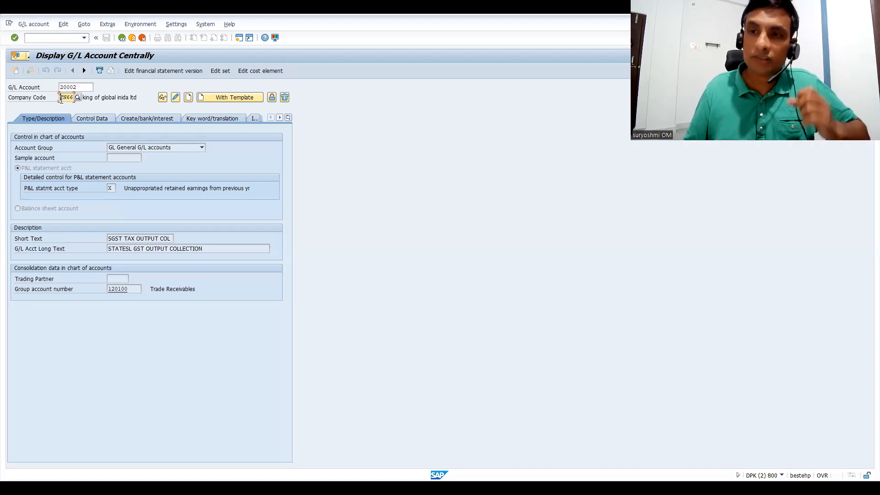
pyautogui.click(121, 39)
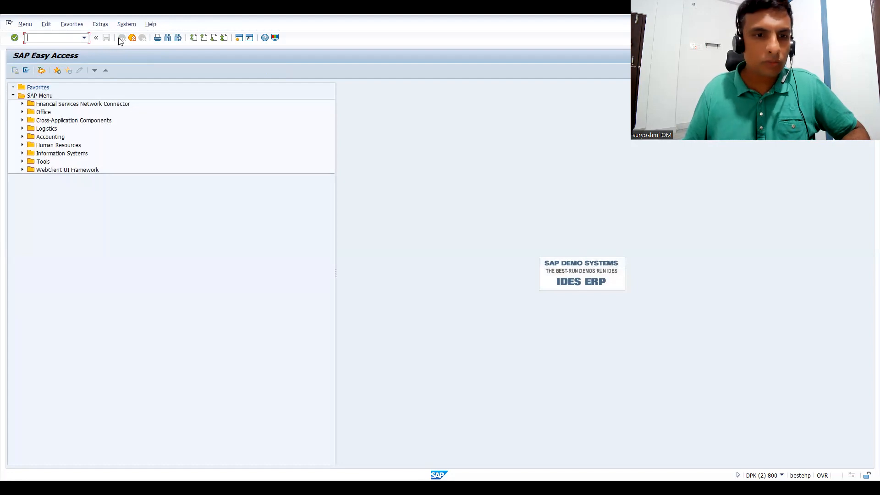
# Start tax code maintenance with transaction FTXP for country IN.
pyautogui.hotkey('alt', 'Tab')
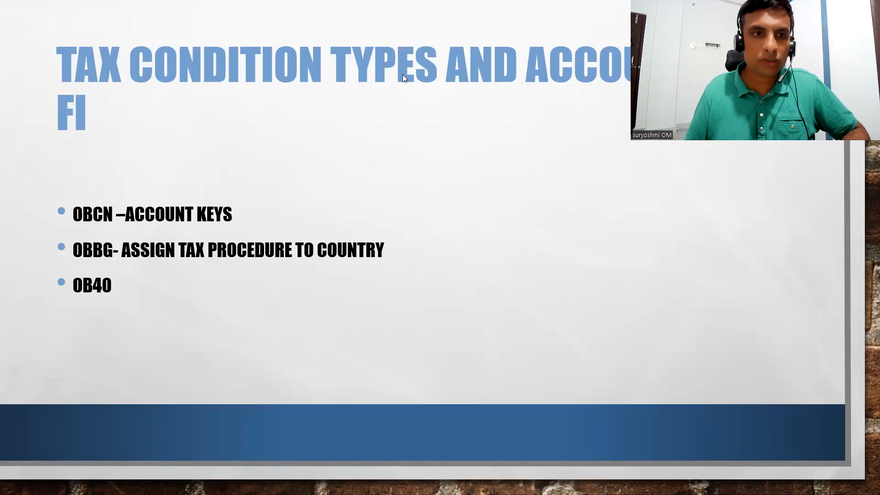
pyautogui.hotkey('alt', 'Tab')
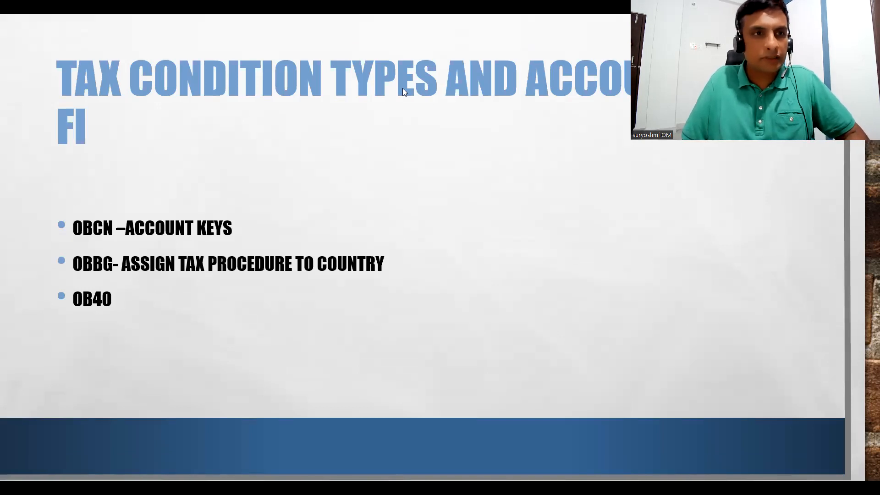
pyautogui.write('TXP')
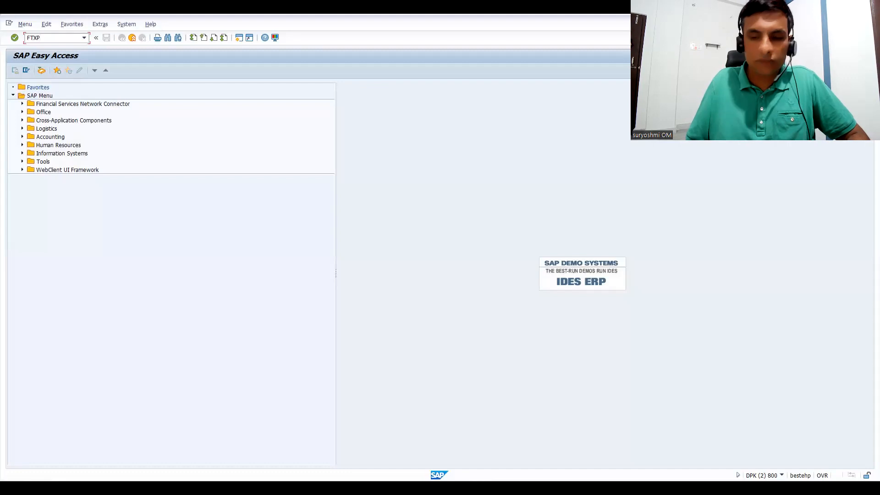
pyautogui.press('Return')
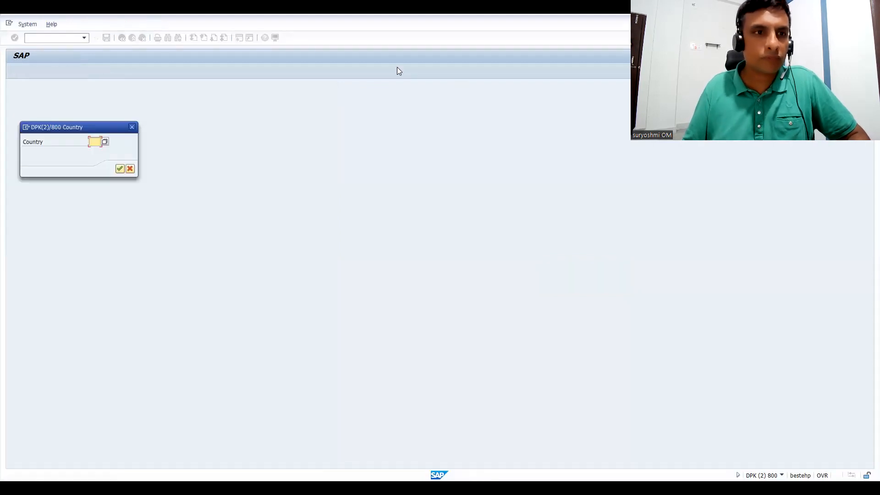
pyautogui.write('IN')
pyautogui.press('Return')
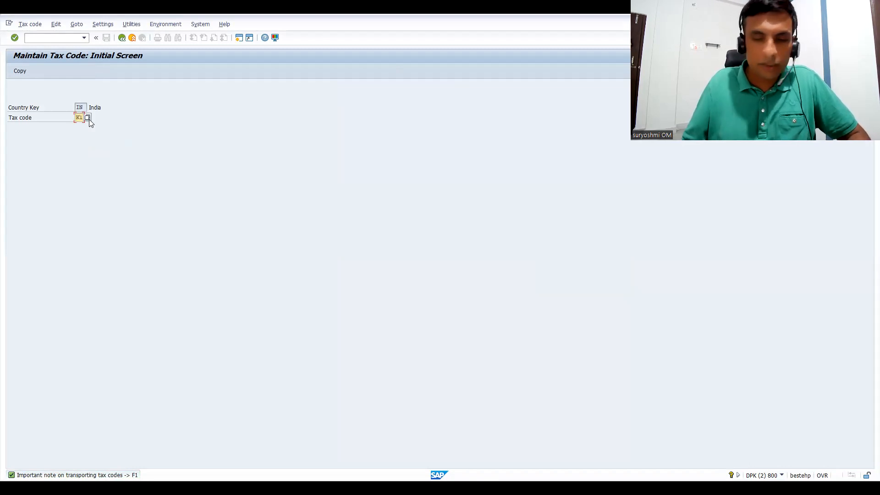
# Create tax code K1 for India with the description STATE SALES TAX SGST.
pyautogui.press('Return')
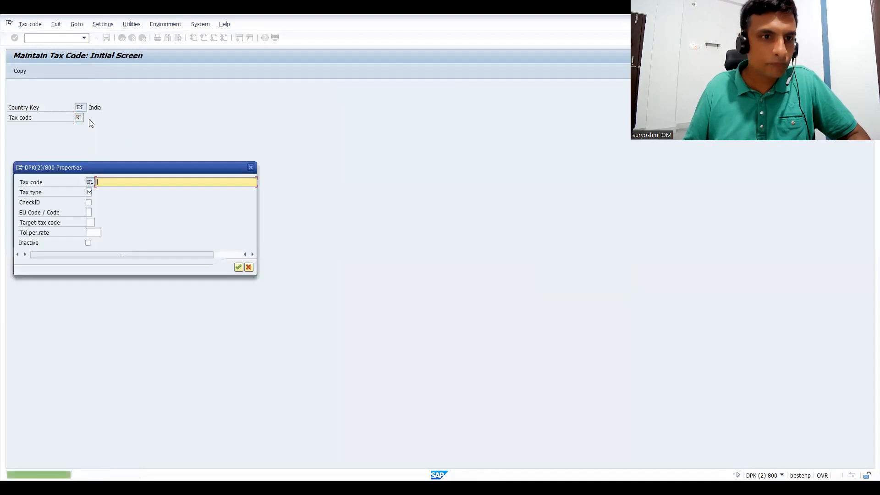
pyautogui.write('O')
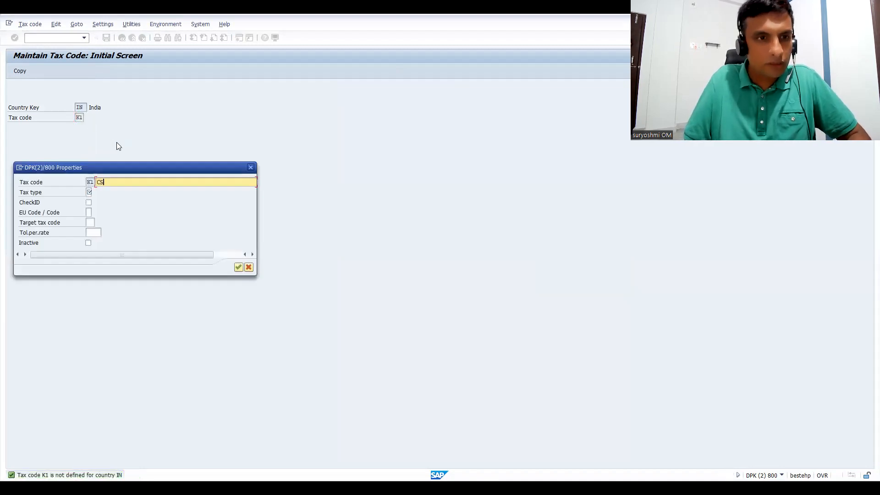
pyautogui.press('BackSpace')
pyautogui.write('STATE ')
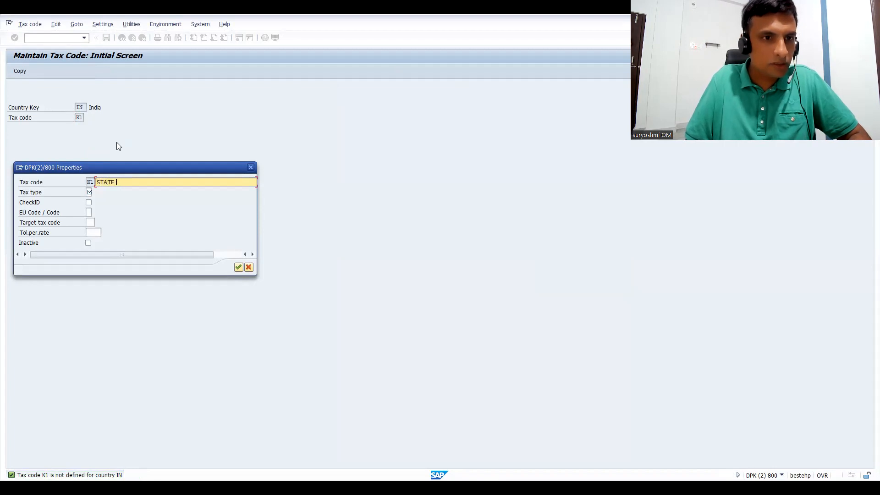
pyautogui.write('SALES TAX')
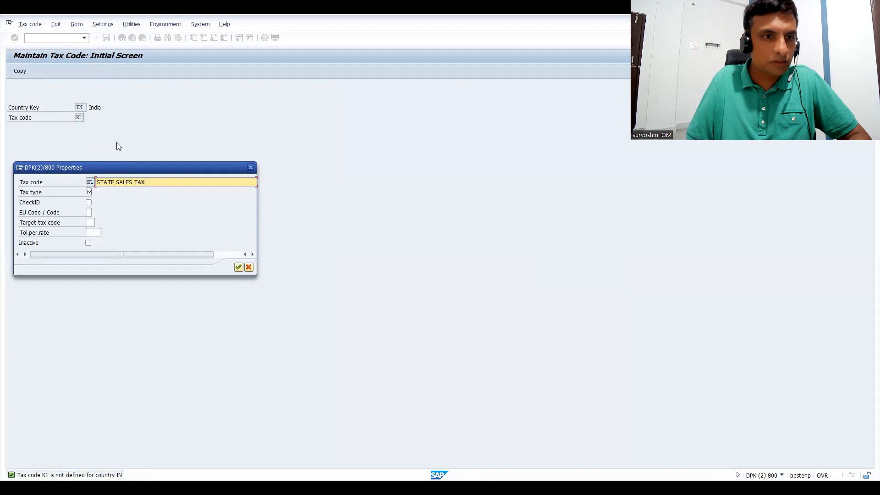
pyautogui.write(' SGST')
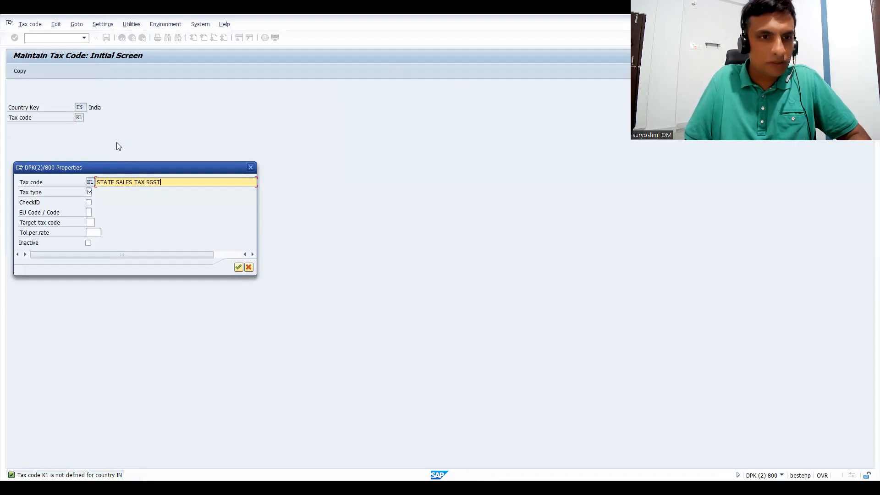
# Set the tax type of K1 to A (output tax) and confirm the tax code properties.
pyautogui.click(89, 192)
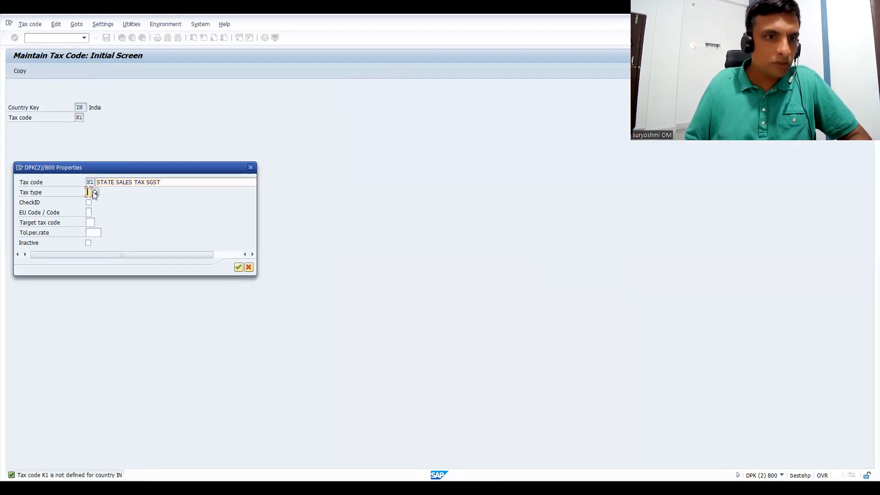
pyautogui.click(95, 194)
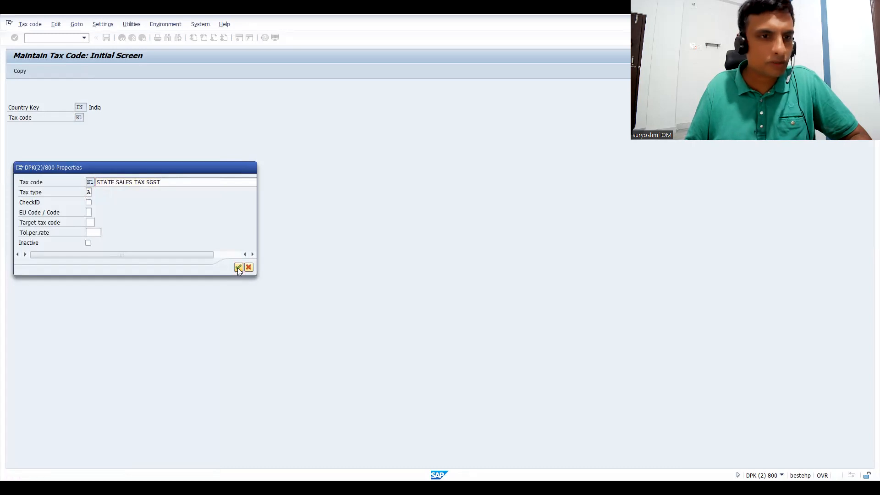
pyautogui.press('Return')
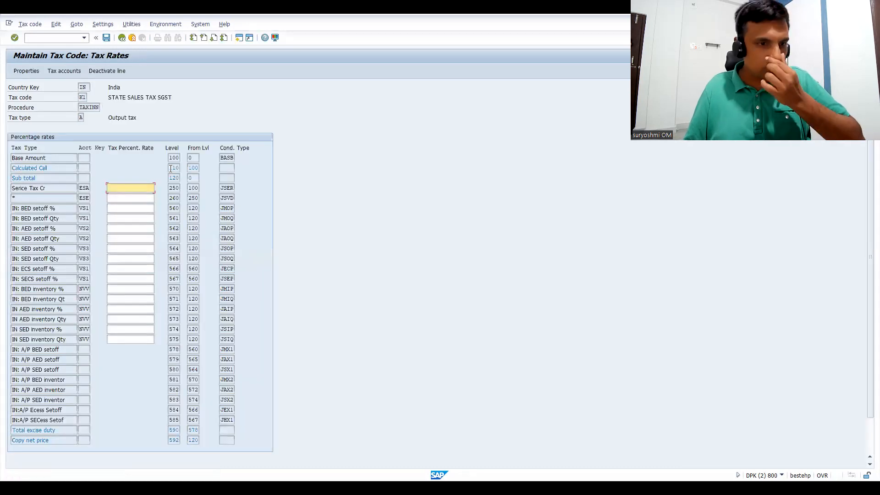
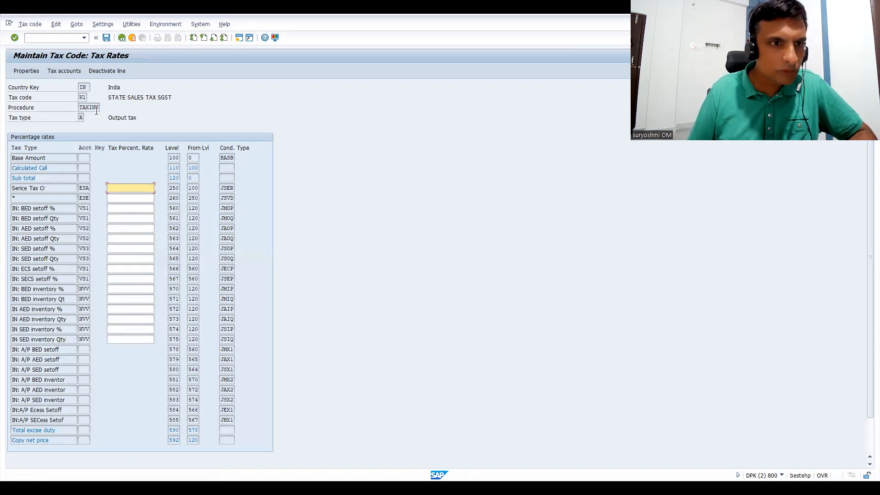
# Leave the K1 tax rates and try to open the country-to-procedure assignment with transaction OBBG.
pyautogui.click(121, 38)
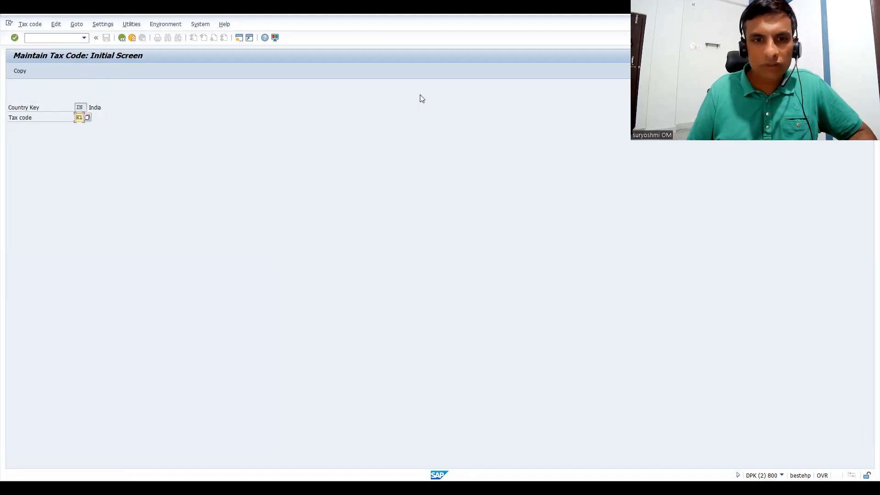
pyautogui.hotkey('alt', 'Tab')
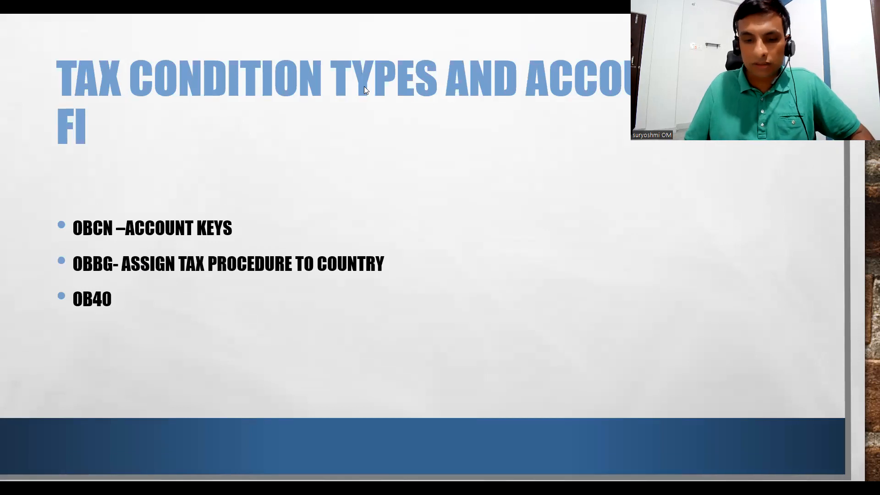
pyautogui.hotkey('alt', 'Tab')
pyautogui.write('/NOB')
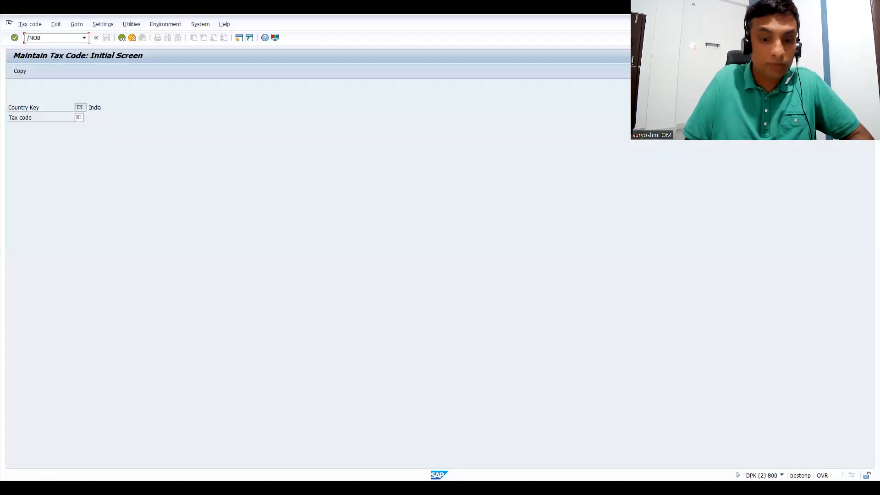
pyautogui.write('BG')
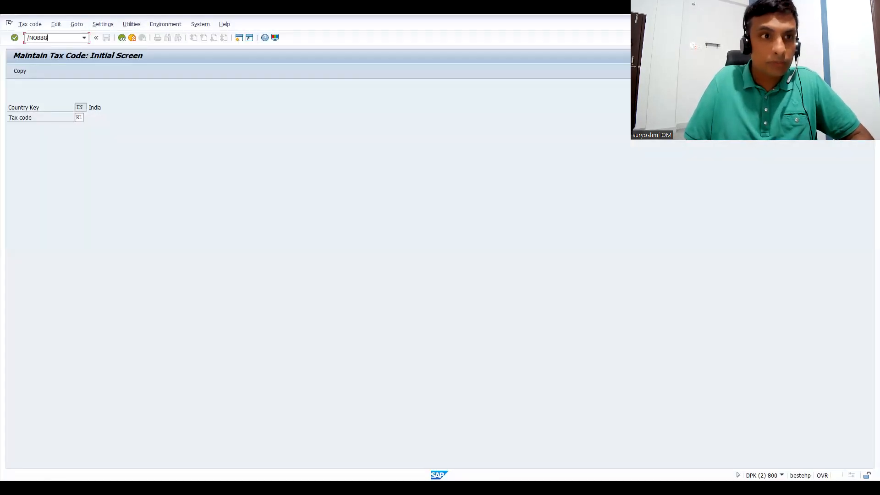
pyautogui.press('Return')
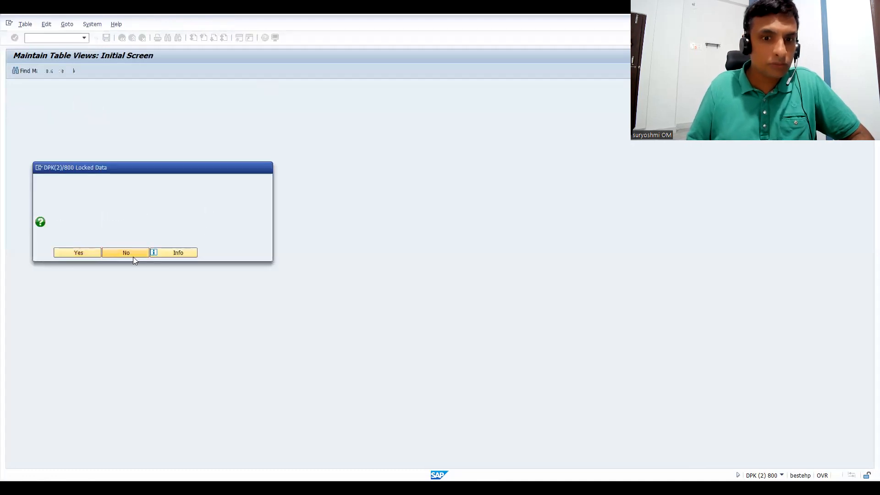
pyautogui.click(133, 257)
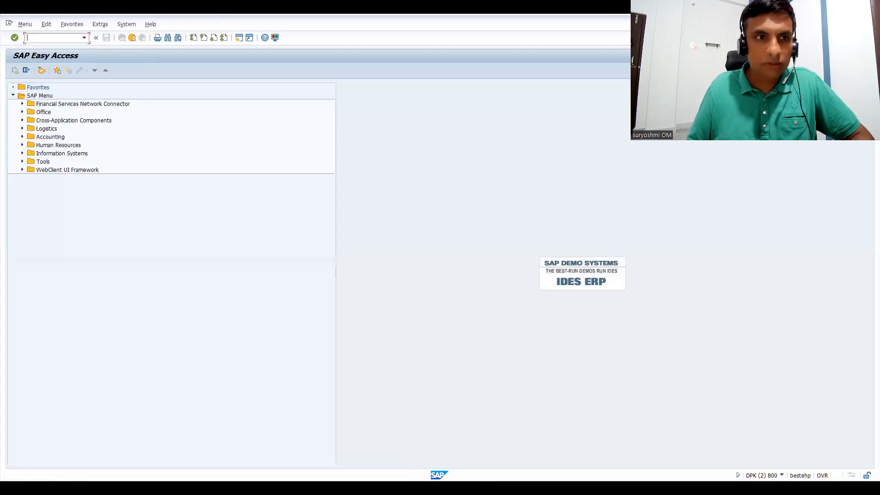
# List the lock entries of all users in client 800 with transaction SM12.
pyautogui.write('SM12')
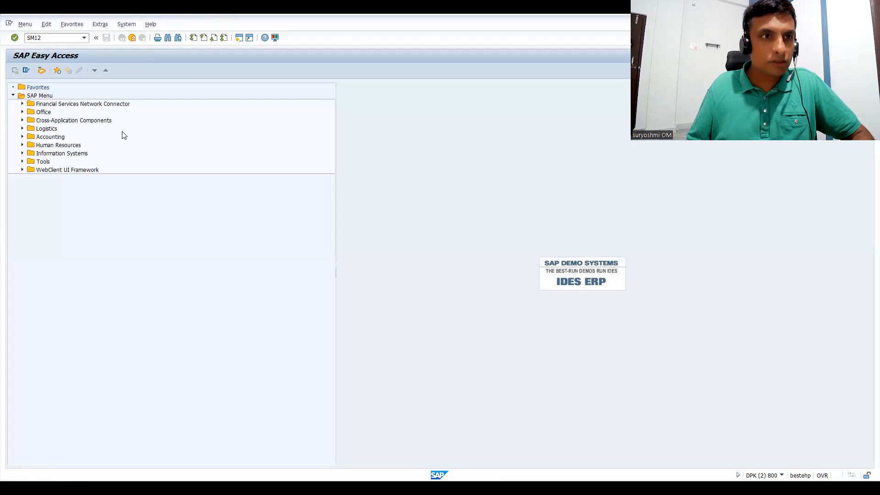
pyautogui.press('Return')
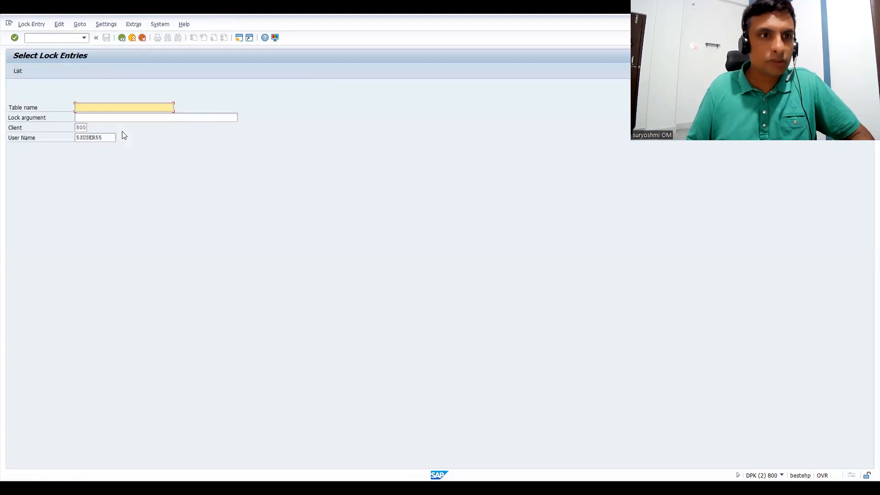
pyautogui.click(102, 138)
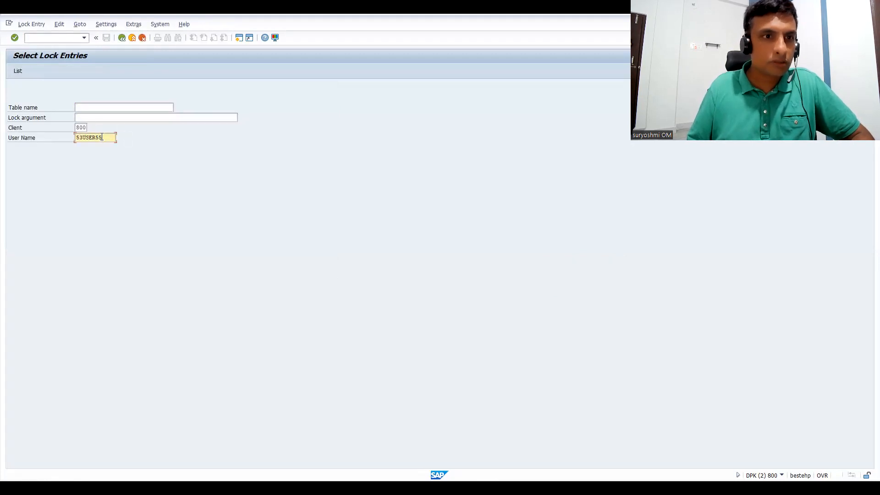
pyautogui.press('BackSpace')
pyautogui.press('BackSpace')
pyautogui.press('BackSpace')
pyautogui.press('BackSpace')
pyautogui.press('BackSpace')
pyautogui.press('BackSpace')
pyautogui.press('BackSpace')
pyautogui.press('BackSpace')
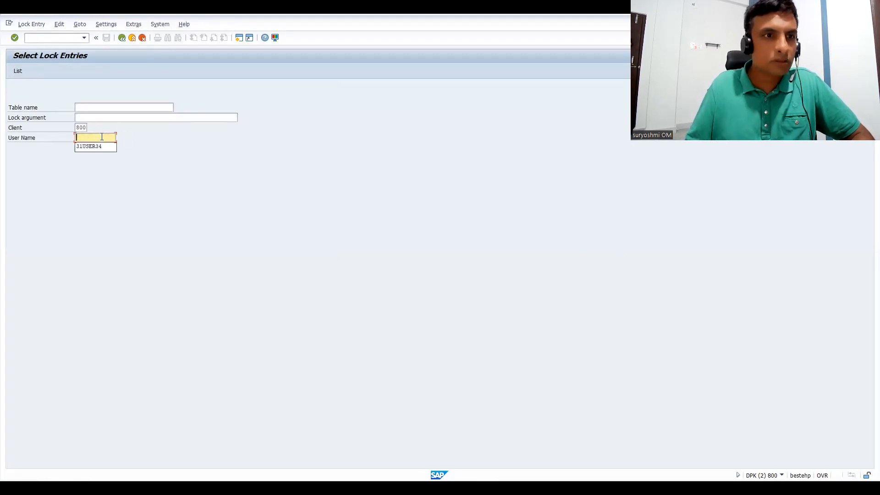
pyautogui.click(12, 72)
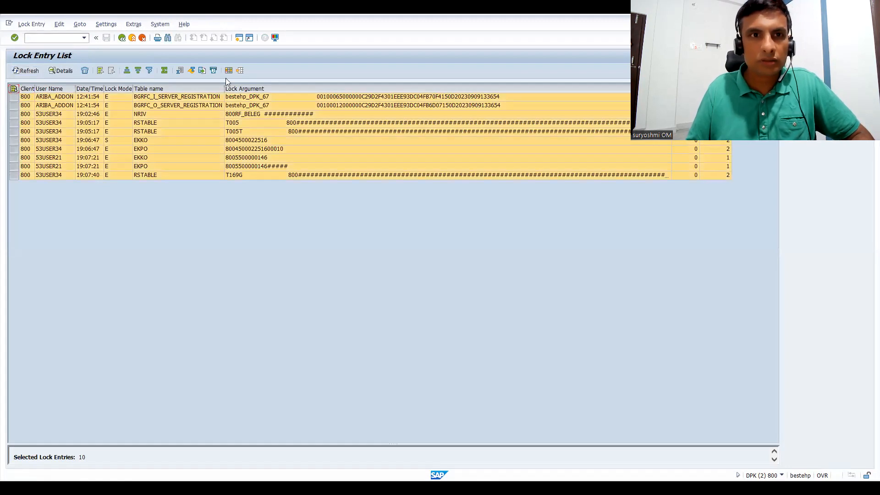
# Delete all listed lock entries and close the help text about the deletion.
pyautogui.click(84, 71)
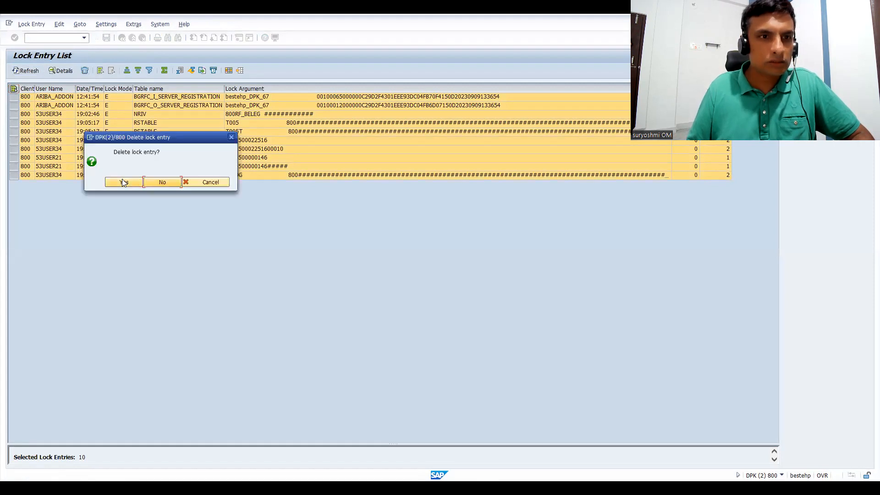
pyautogui.click(123, 182)
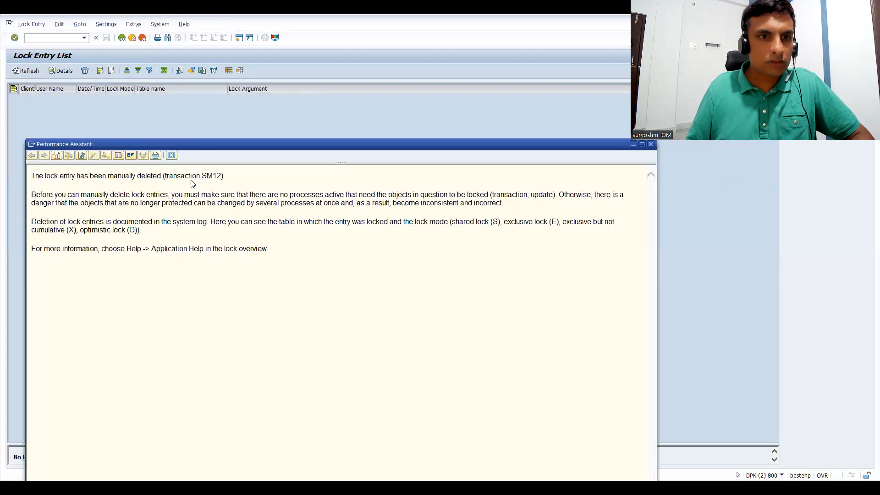
pyautogui.click(172, 155)
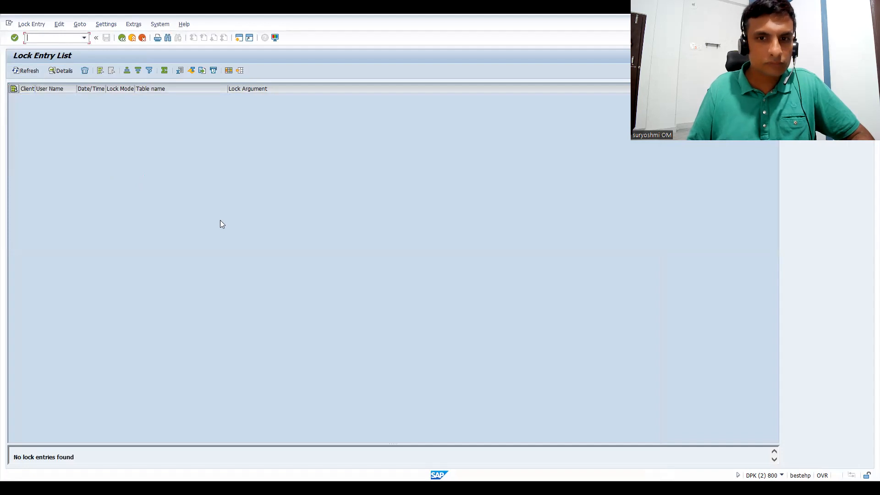
# Open the country-to-calculation-procedure assignment with transaction OBBG and position the list at country IN.
pyautogui.click(50, 37)
pyautogui.write('/NOBBG')
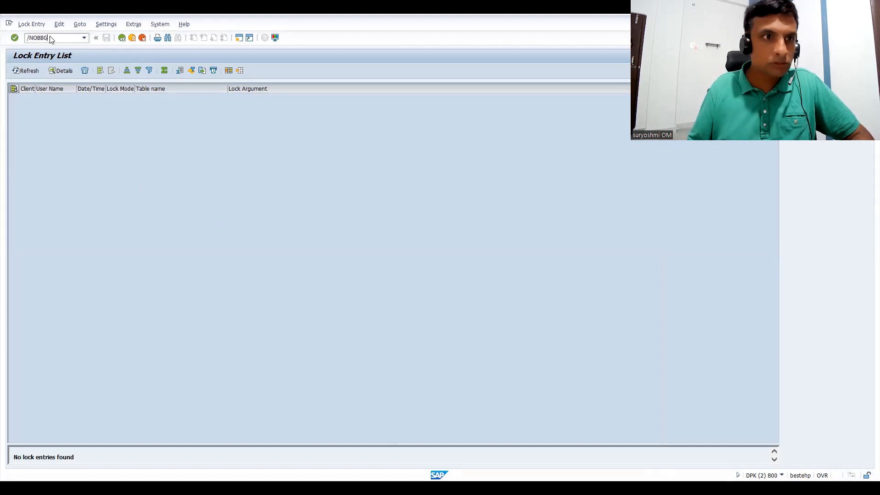
pyautogui.press('Return')
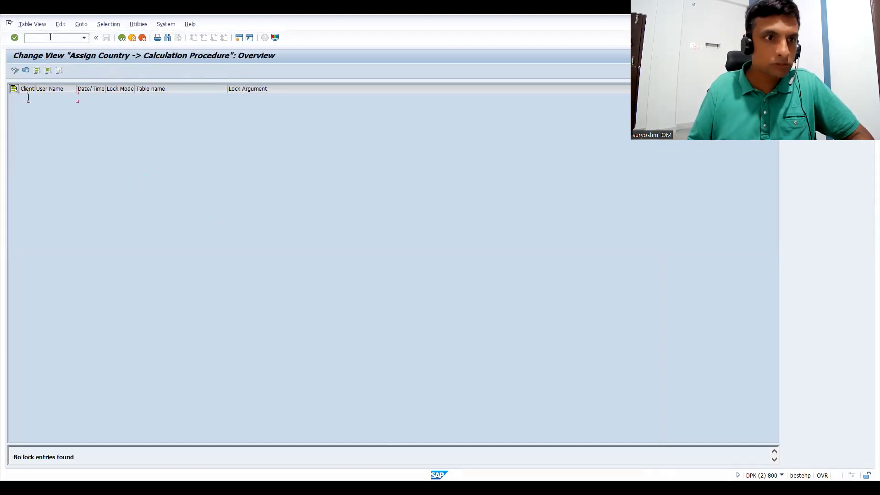
pyautogui.click(102, 292)
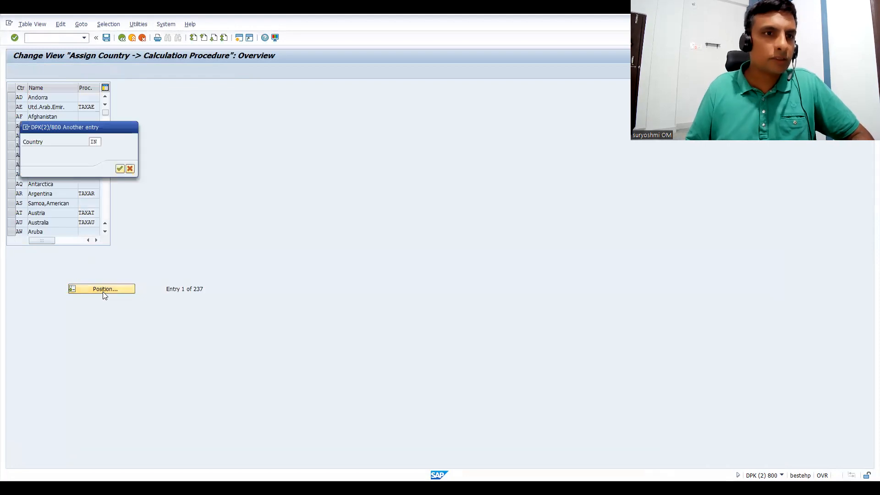
pyautogui.press('Return')
# Assign the tax procedure TAXINP to India, save the assignment and return to the SAP Easy Access screen.
pyautogui.click(92, 99)
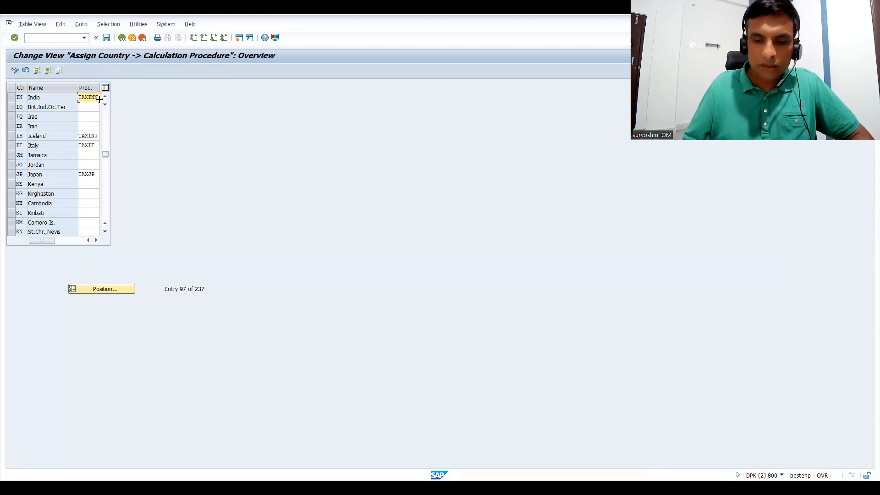
pyautogui.write('P')
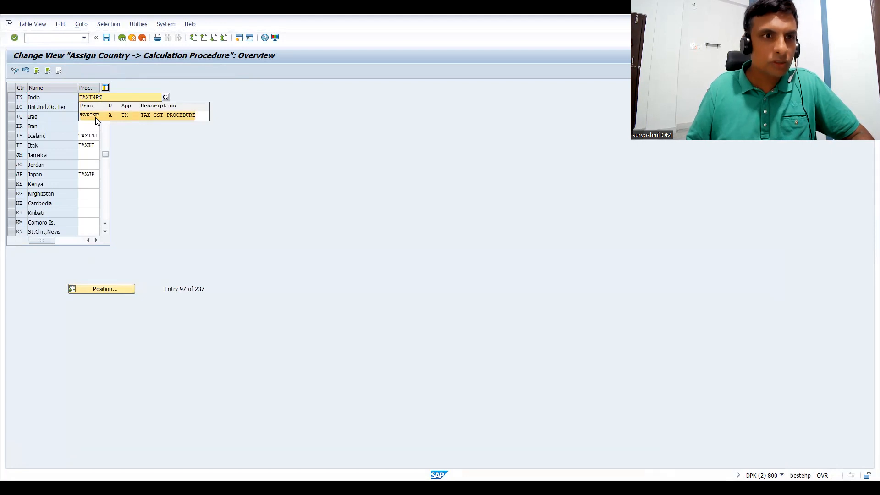
pyautogui.click(96, 117)
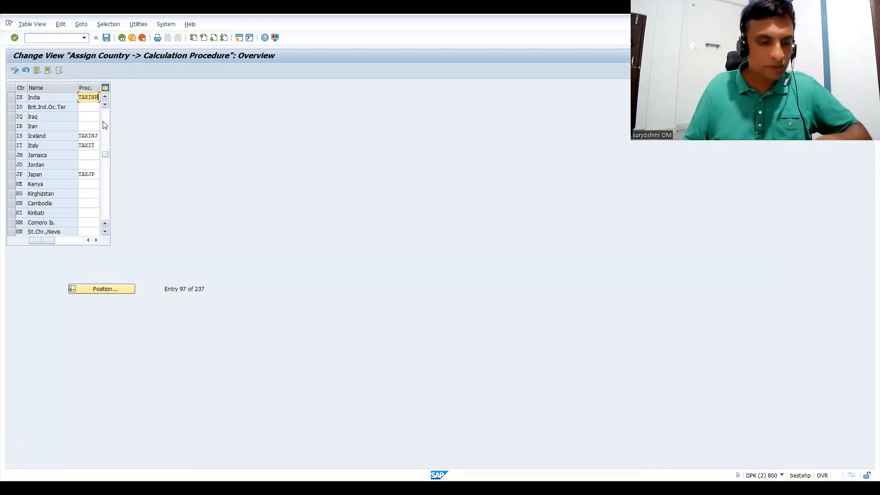
pyautogui.hotkey('ctrl', 's')
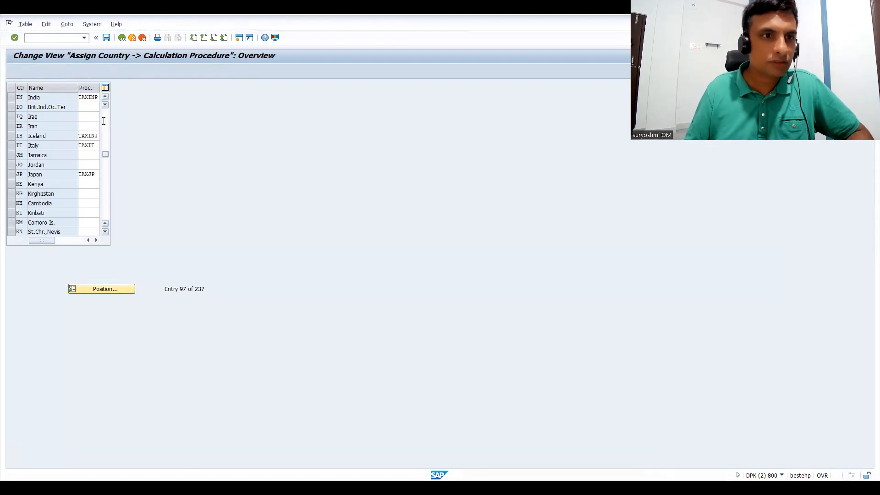
pyautogui.click(134, 169)
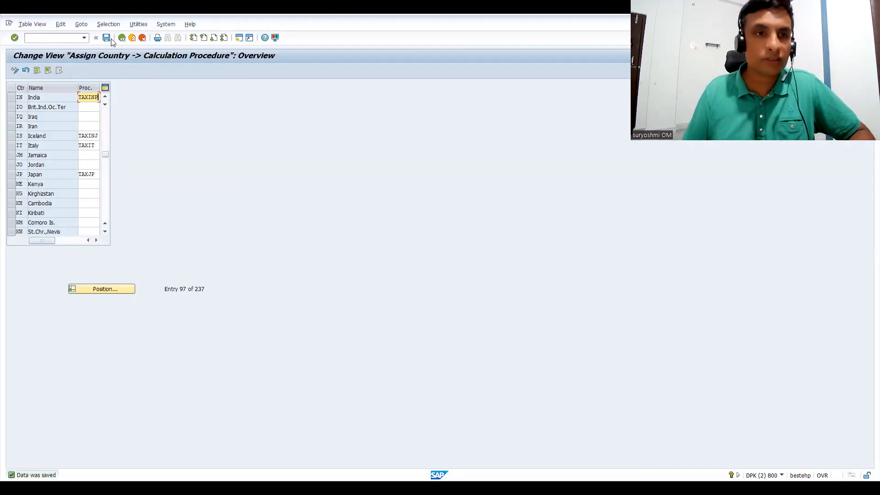
pyautogui.click(122, 38)
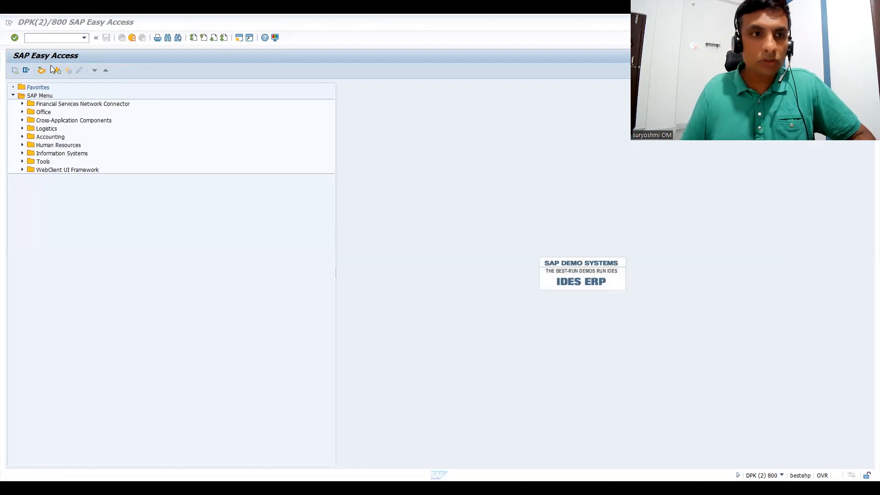
# Start tax code maintenance again with transaction FTXP for country IN.
pyautogui.click(69, 37)
pyautogui.write('pp')
pyautogui.press('BackSpace')
pyautogui.press('BackSpace')
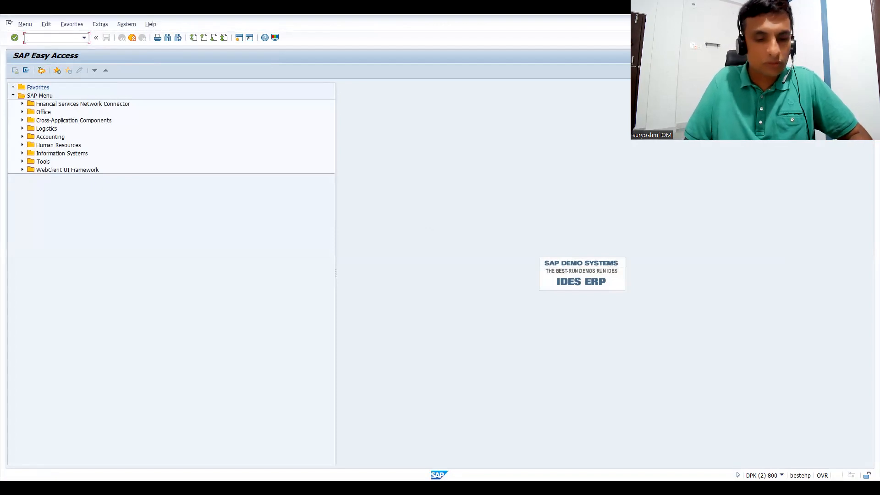
pyautogui.write('FTXP')
pyautogui.press('Return')
pyautogui.write('IN')
pyautogui.press('Return')
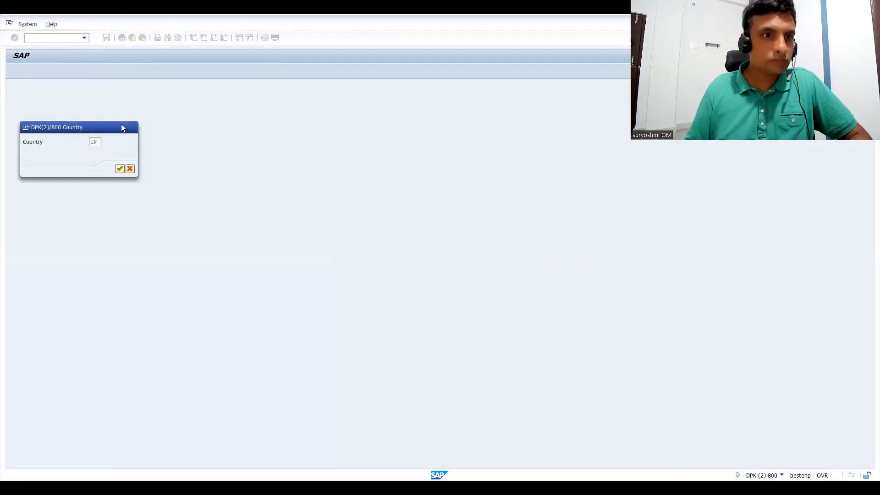
pyautogui.press('Return')
pyautogui.press('Return')
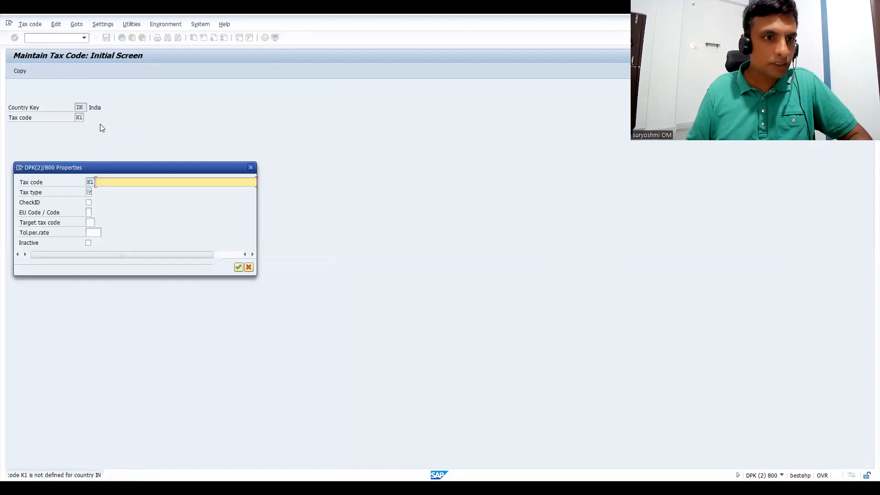
pyautogui.click(142, 183)
pyautogui.click(142, 185)
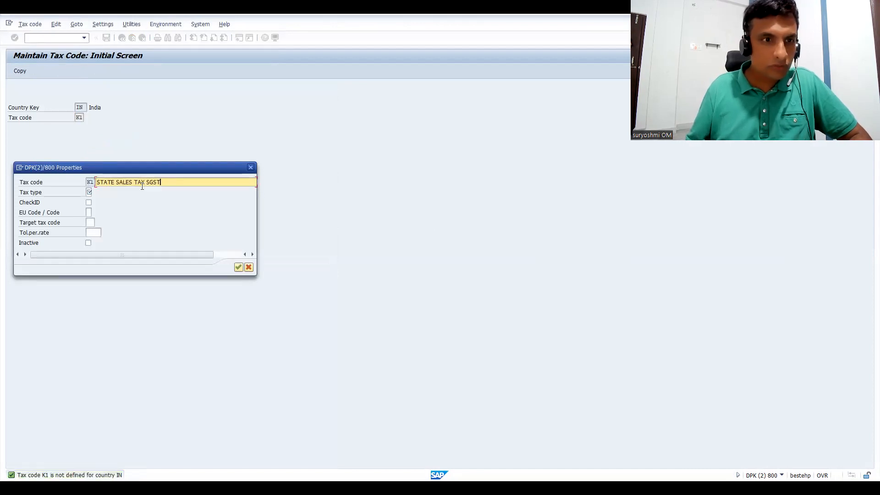
pyautogui.click(89, 192)
pyautogui.click(89, 201)
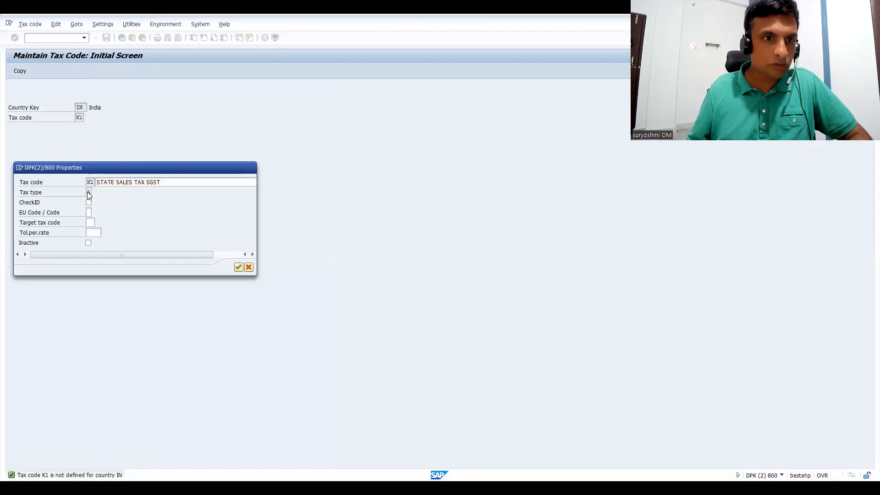
pyautogui.press('Return')
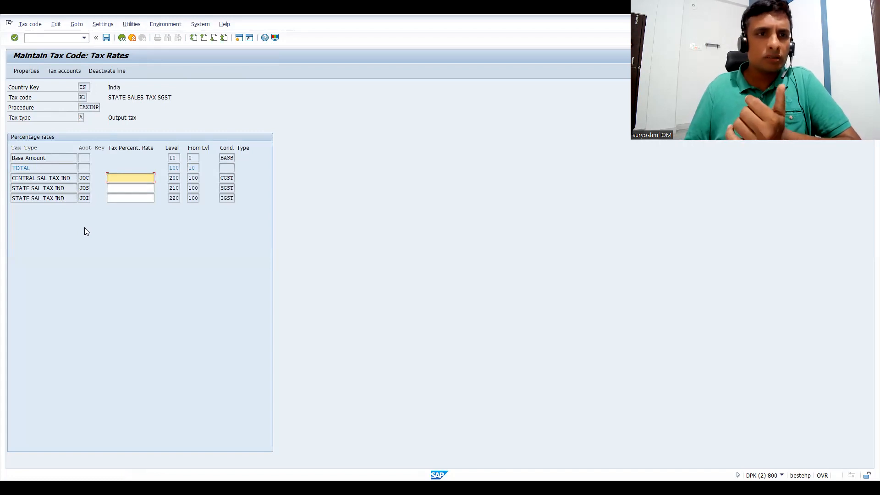
pyautogui.click(122, 38)
pyautogui.click(137, 205)
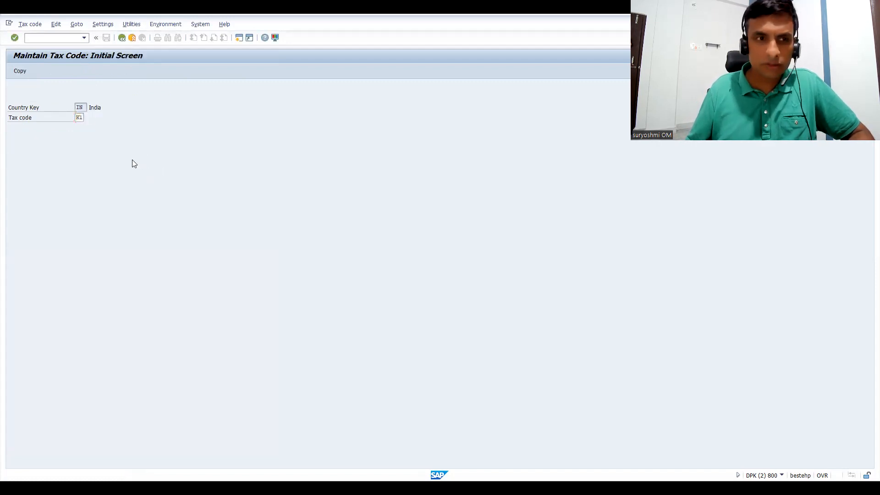
# Create tax code K1 with the description CGST & SGST and tax type A (output tax), and confirm its properties.
pyautogui.press('Return')
pyautogui.click(116, 184)
pyautogui.write('CGST ')
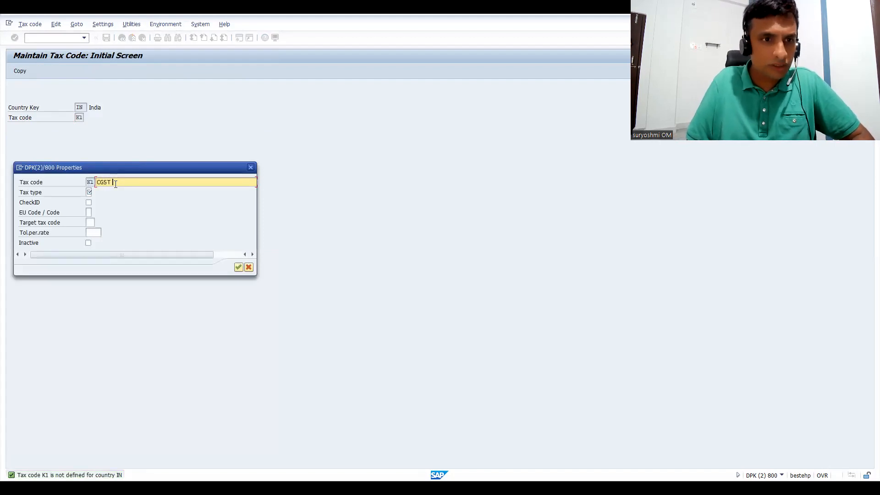
pyautogui.write('& SG')
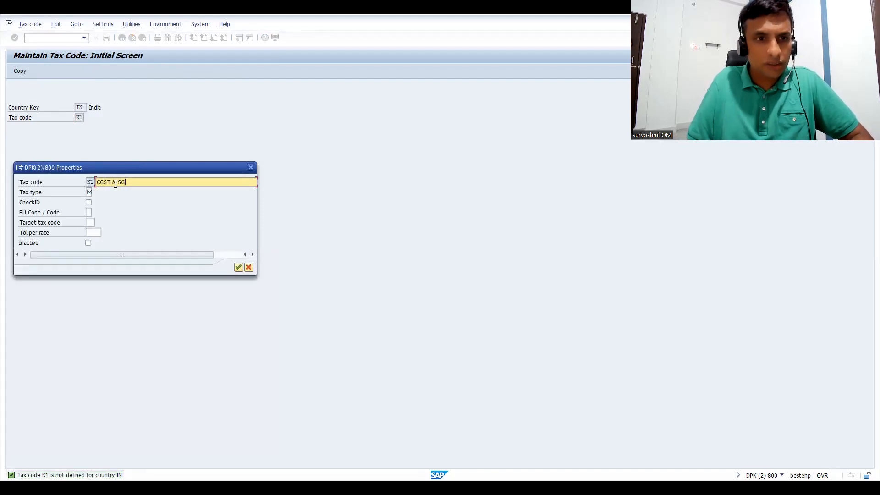
pyautogui.write('ST')
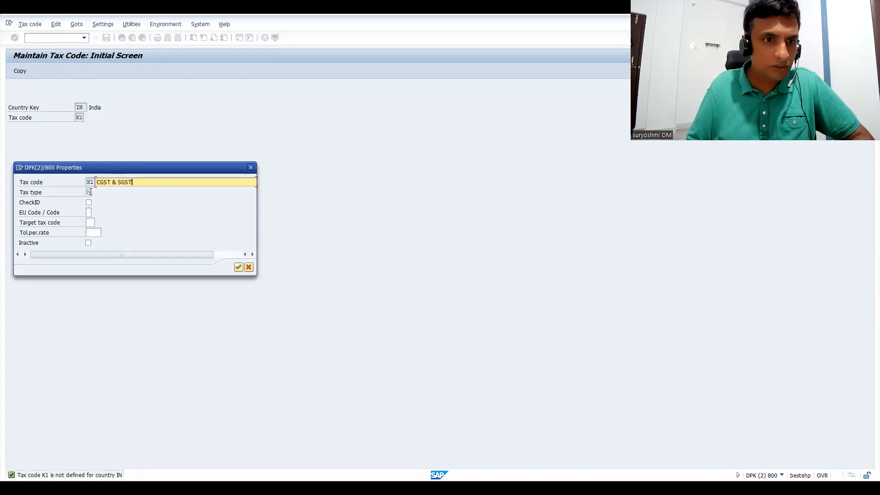
pyautogui.click(90, 192)
pyautogui.click(136, 181)
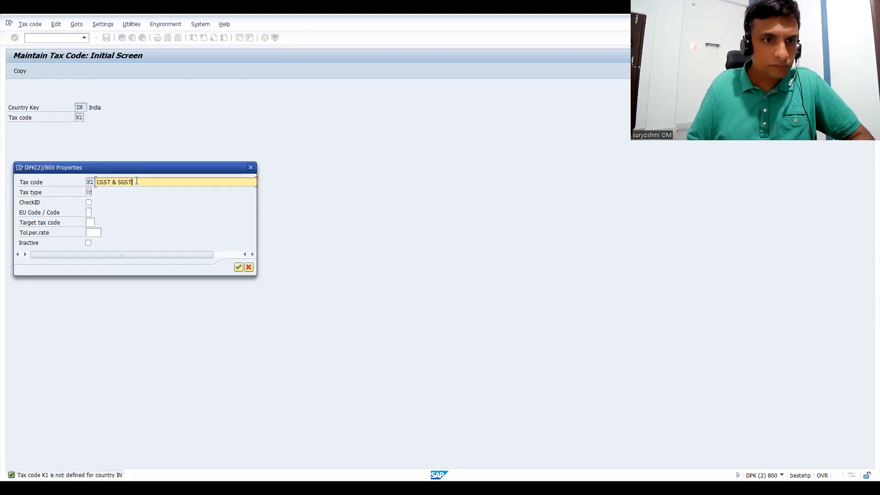
pyautogui.click(90, 192)
pyautogui.press('BackSpace')
pyautogui.press('Down')
pyautogui.press('Return')
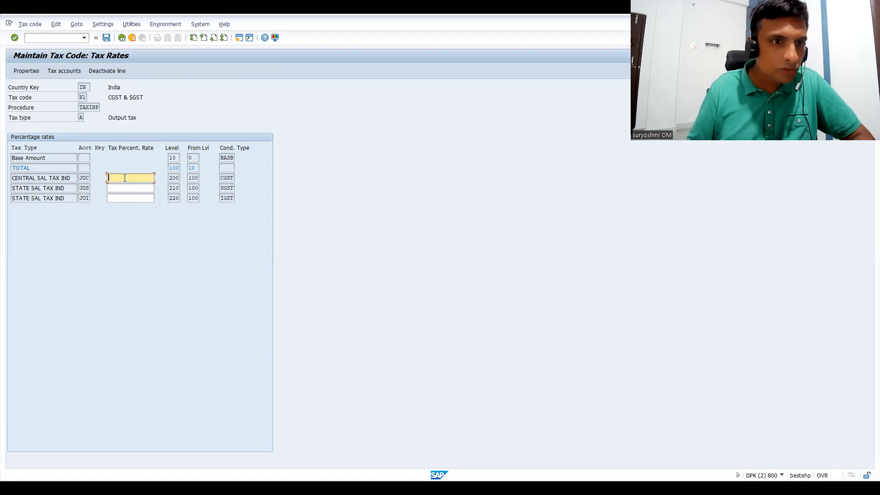
# Set the tax percentage rate of tax code K1 to 14 for both CGST and SGST.
pyautogui.write('14')
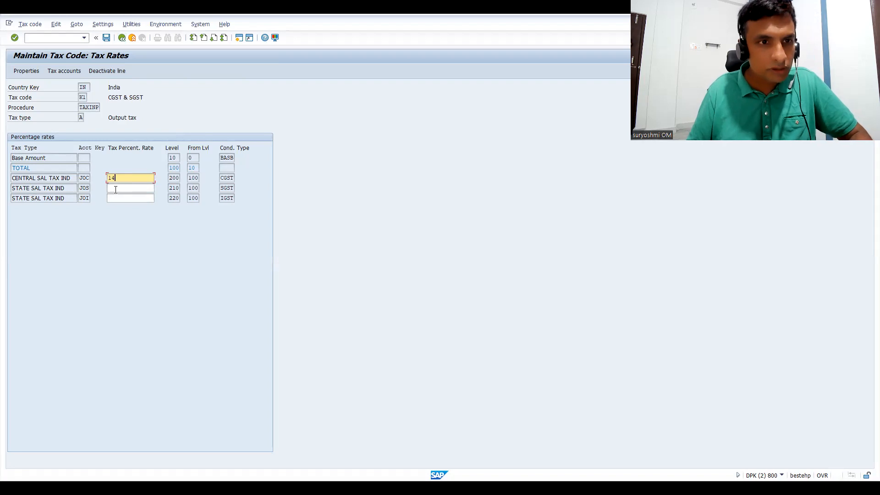
pyautogui.click(116, 187)
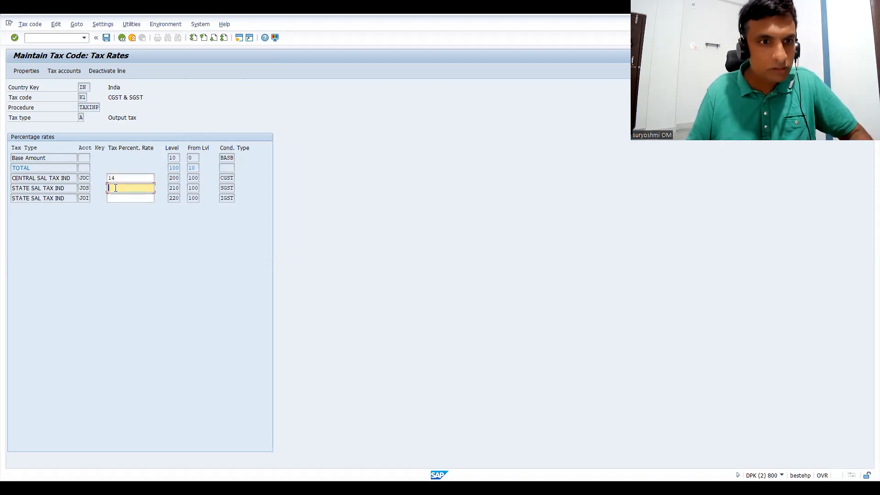
pyautogui.write('14')
pyautogui.press('Return')
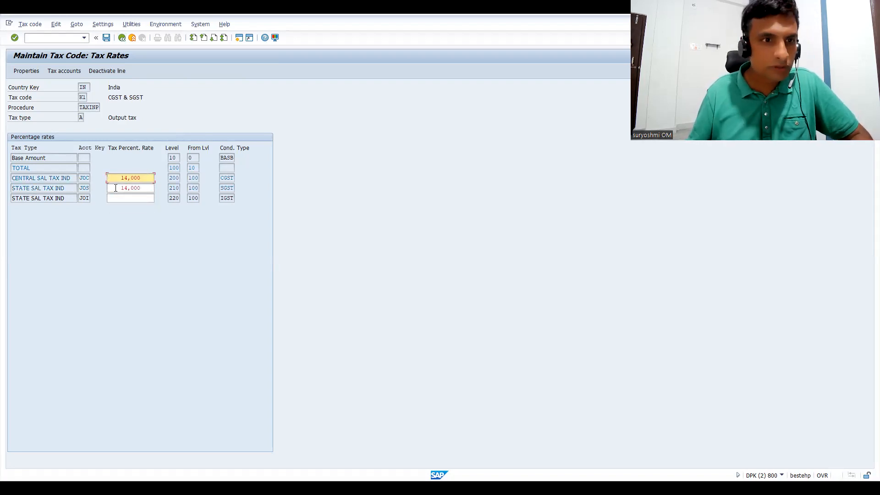
# Try to maintain the G/L accounts for JOC and JOS of tax code K1 in chart of accounts CAIN.
pyautogui.click(63, 71)
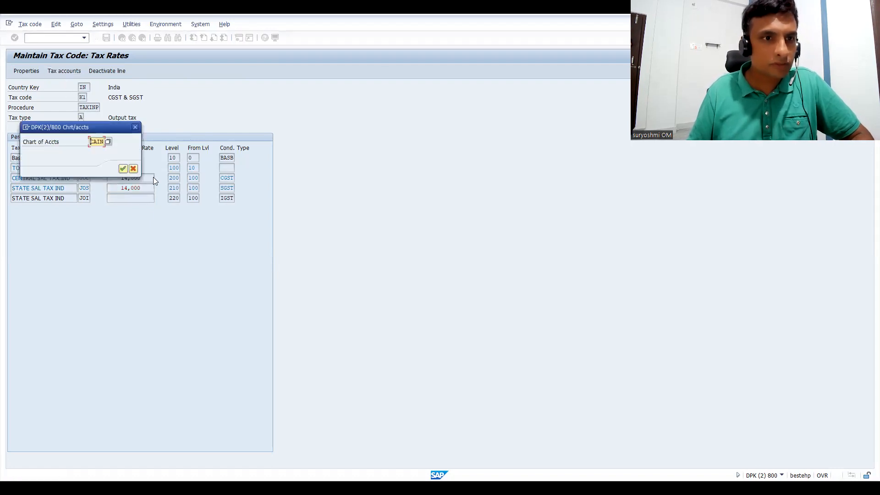
pyautogui.click(122, 169)
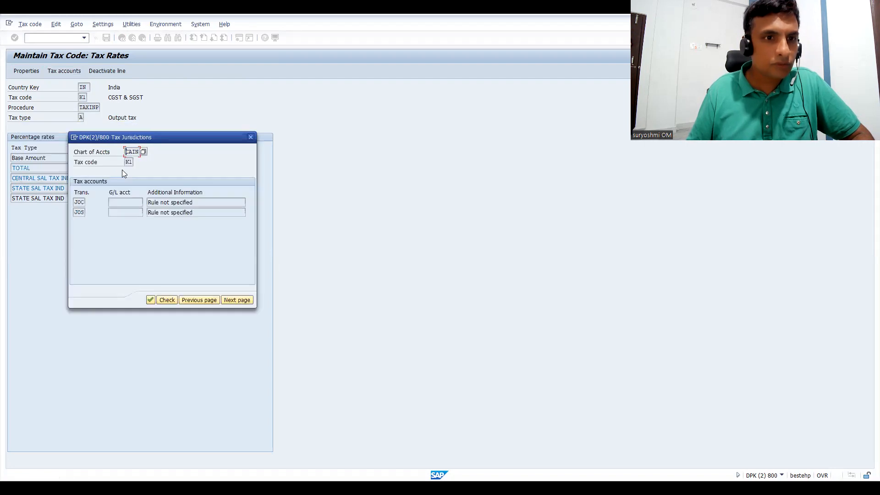
pyautogui.click(126, 203)
pyautogui.click(126, 214)
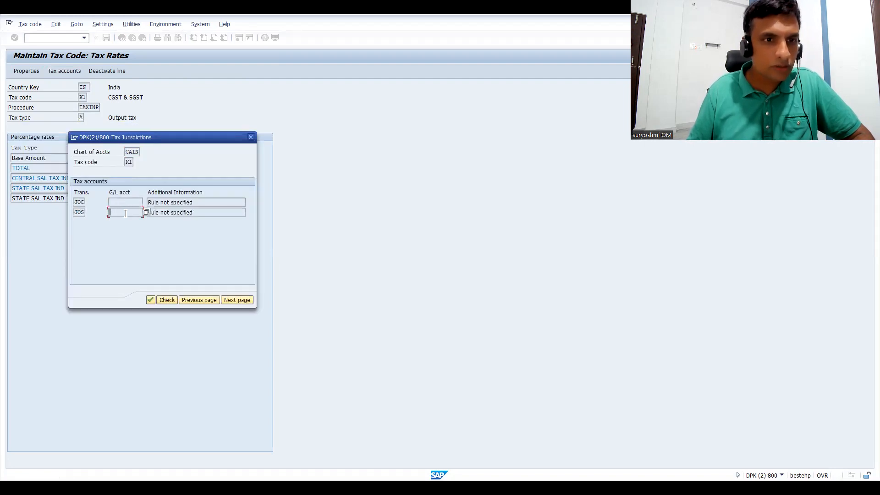
pyautogui.click(125, 202)
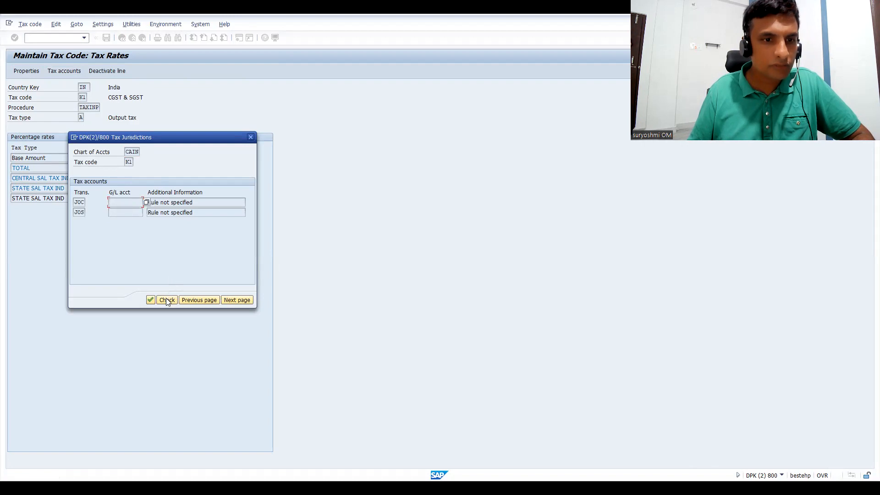
pyautogui.click(167, 301)
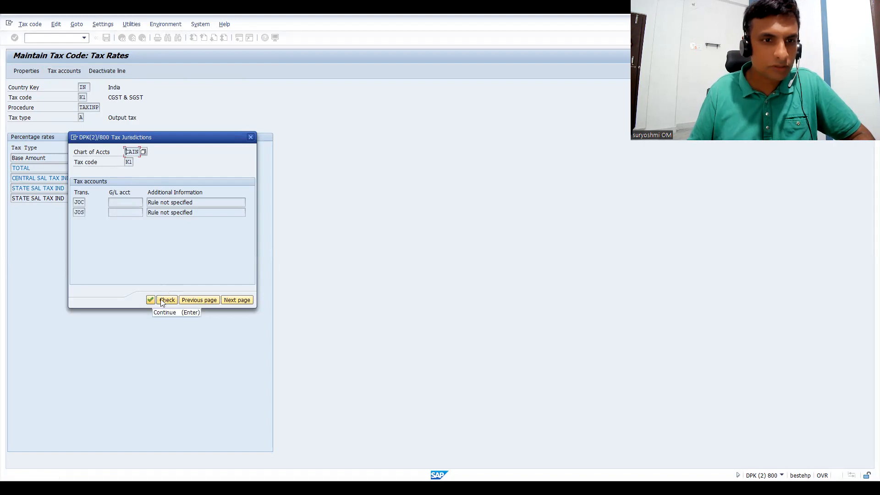
pyautogui.click(150, 299)
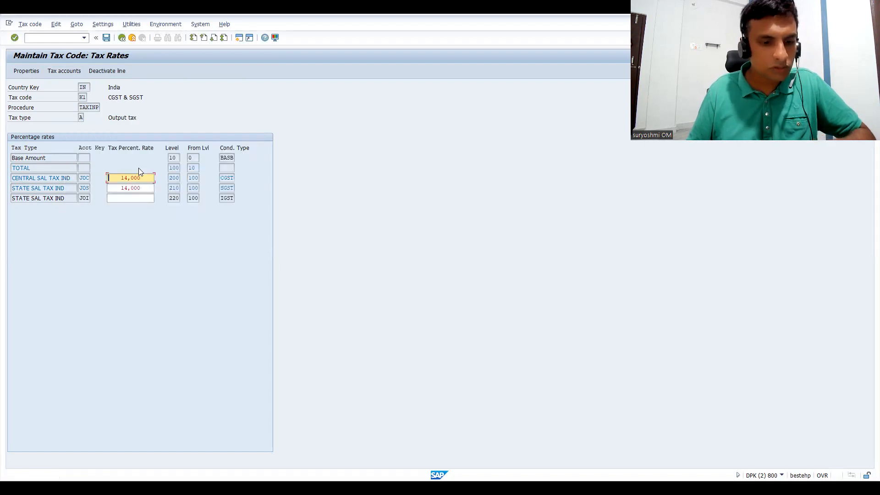
pyautogui.press('Return')
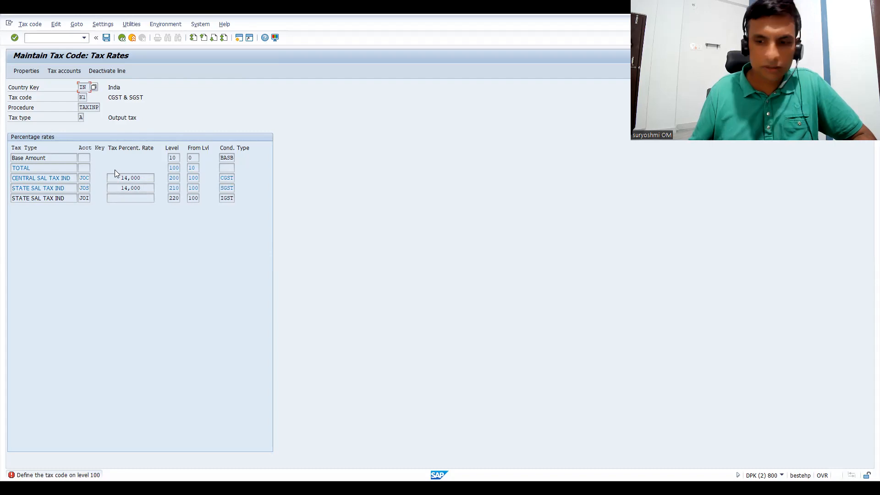
pyautogui.press('Return')
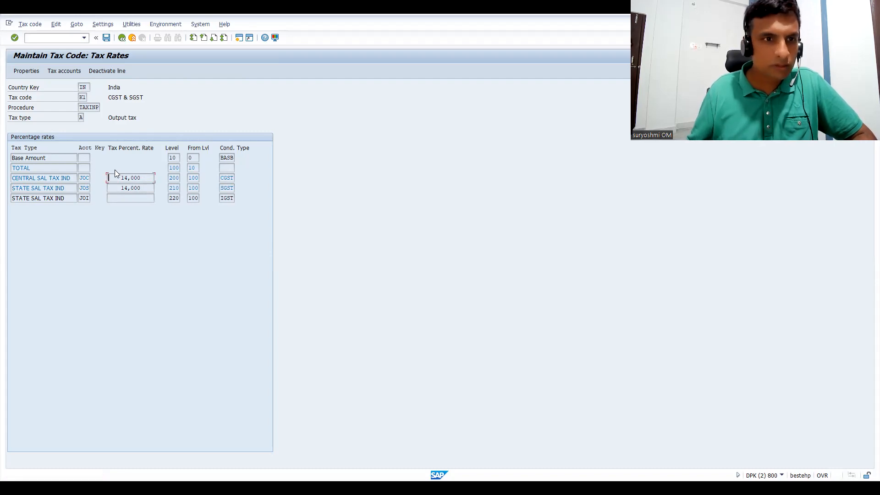
pyautogui.click(88, 167)
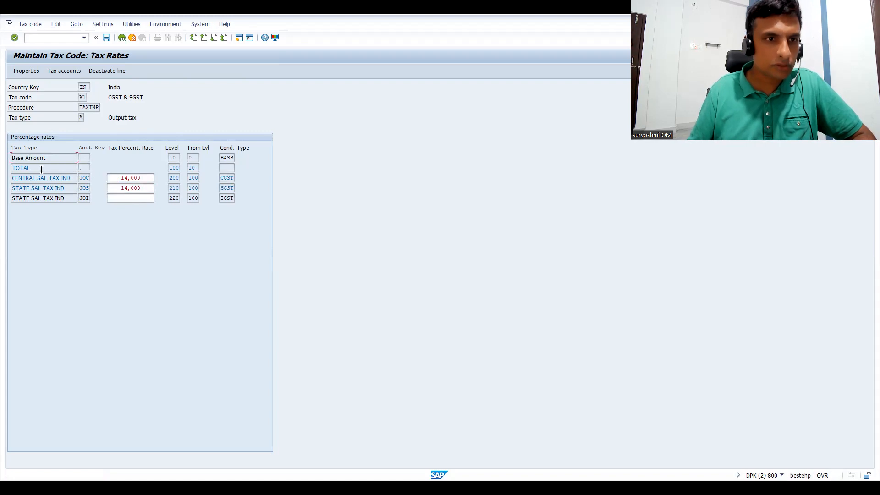
# Open the tax calculation procedures overview and position the list at procedure TAXINP.
pyautogui.click(40, 37)
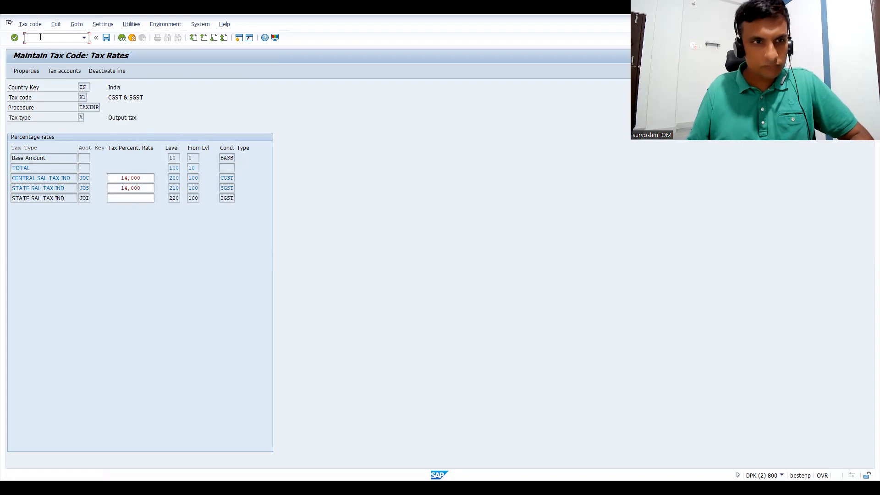
pyautogui.write('/NOBYZ')
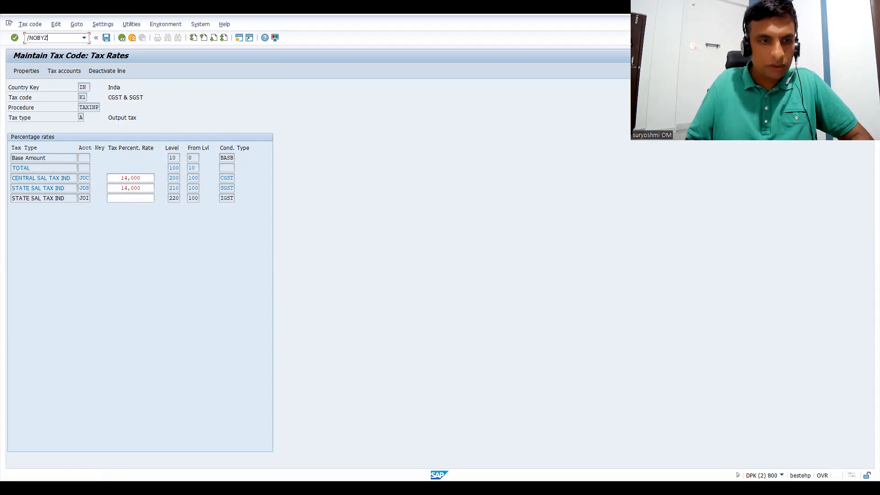
pyautogui.press('Return')
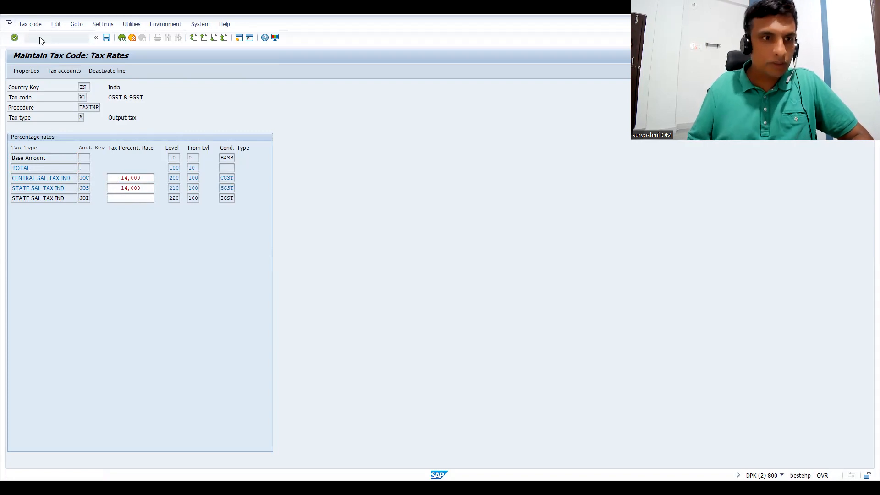
pyautogui.doubleClick(41, 172)
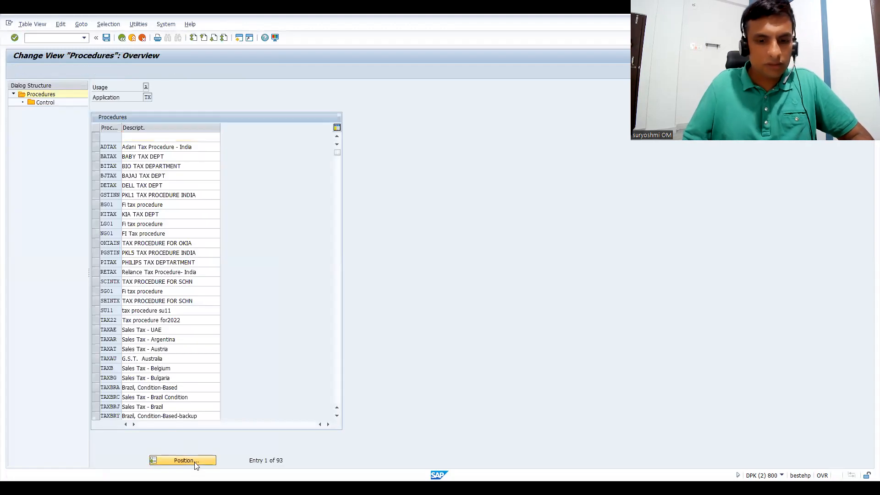
pyautogui.click(183, 460)
pyautogui.write('TAXINP')
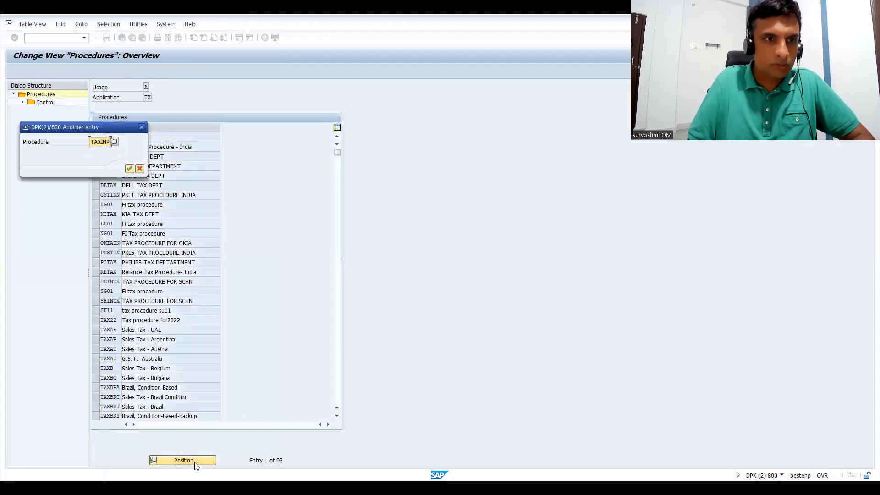
pyautogui.press('Return')
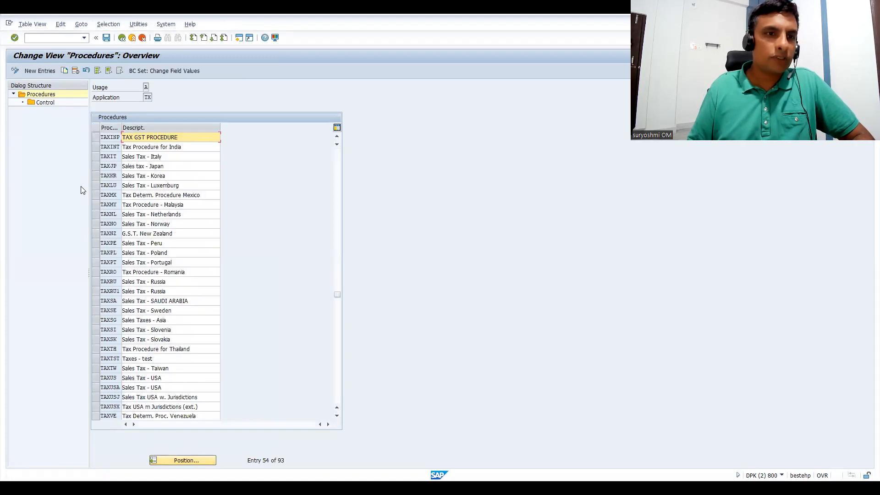
pyautogui.click(95, 144)
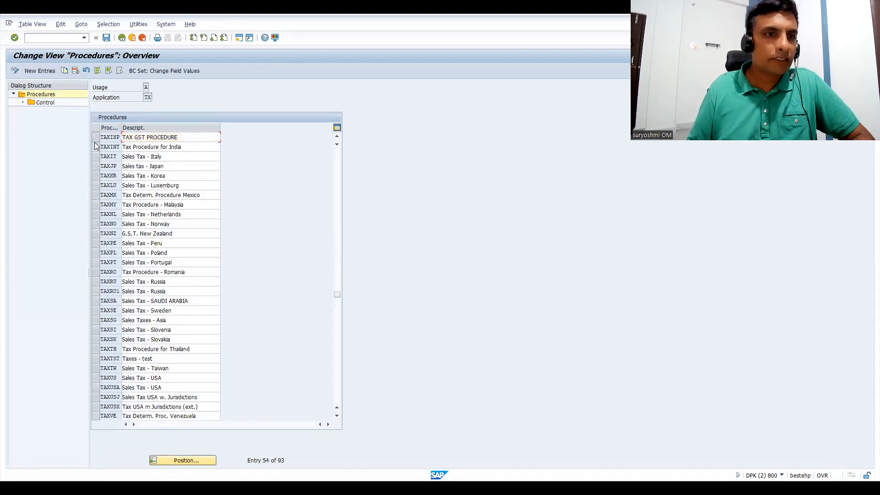
pyautogui.doubleClick(45, 103)
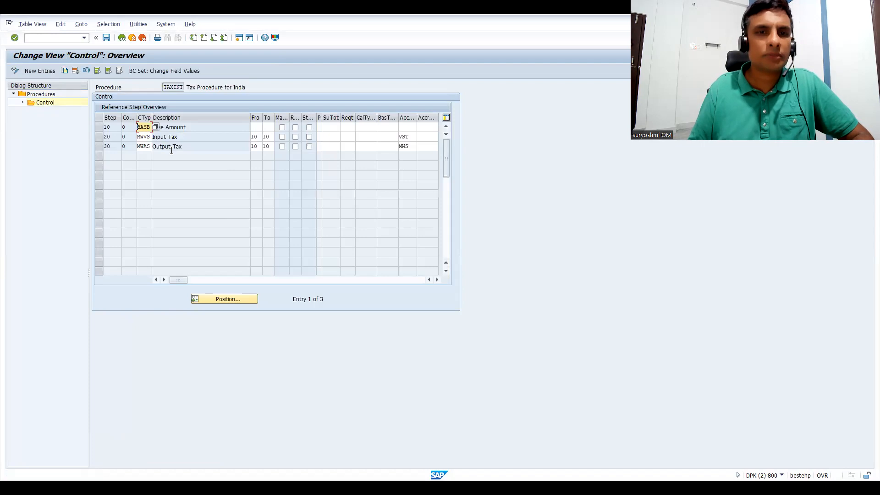
pyautogui.click(122, 39)
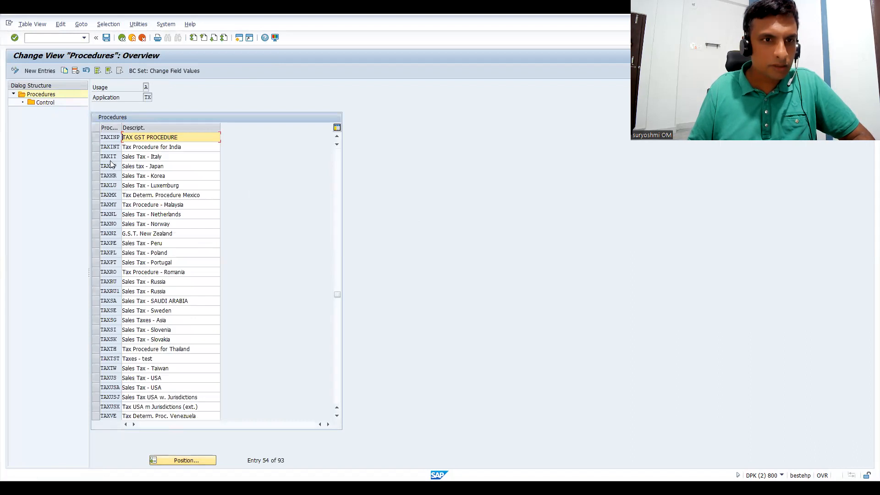
# Delete the TOTAL line at step 100 from the control data of procedure TAXINP and save it to the customizing request.
pyautogui.click(95, 137)
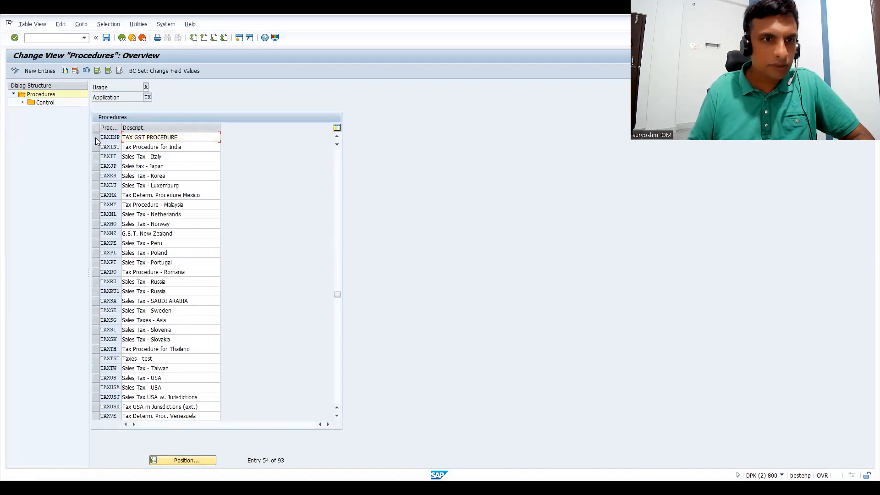
pyautogui.click(46, 106)
pyautogui.doubleClick(45, 104)
pyautogui.click(100, 137)
pyautogui.click(75, 71)
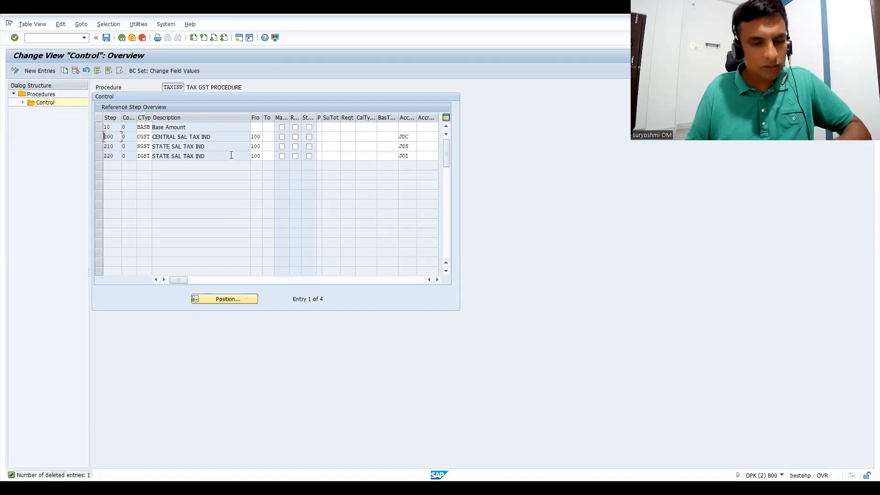
pyautogui.hotkey('ctrl', 's')
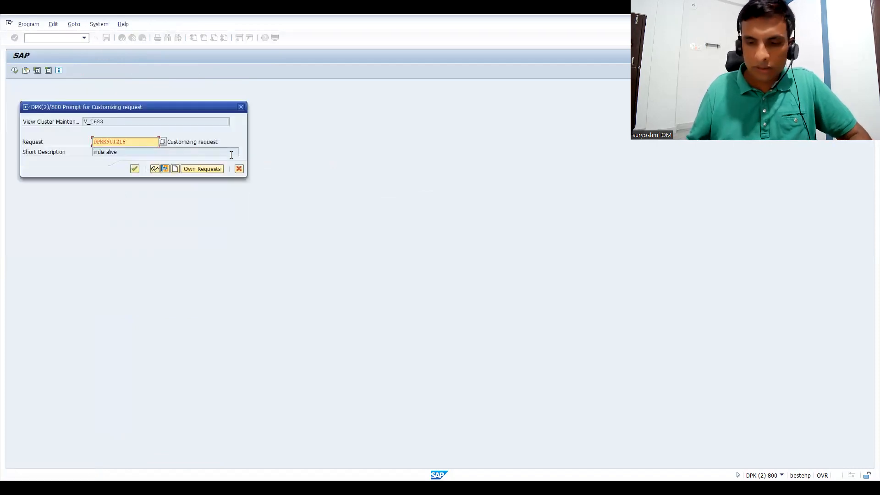
pyautogui.press('Return')
# Set the From step to 10 for the CGST, SGST and IGST lines of procedure TAXINP and save the changes.
pyautogui.doubleClick(259, 136)
pyautogui.press('Delete')
pyautogui.write('10')
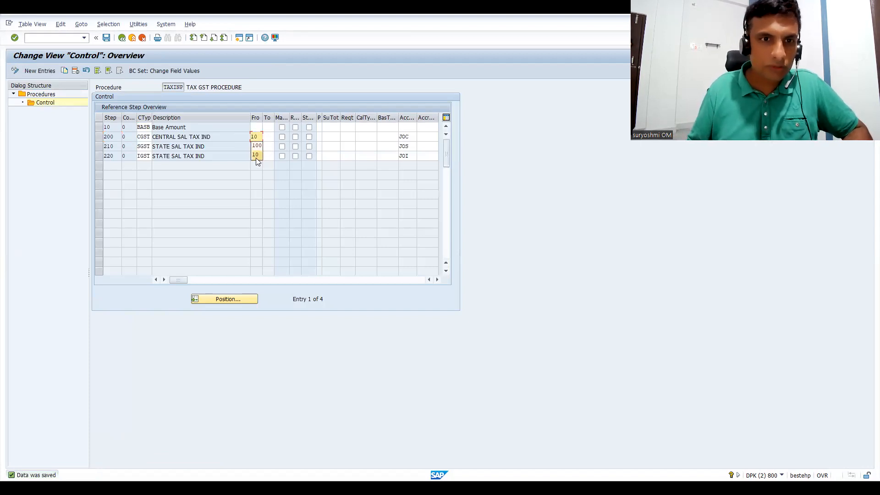
pyautogui.doubleClick(256, 147)
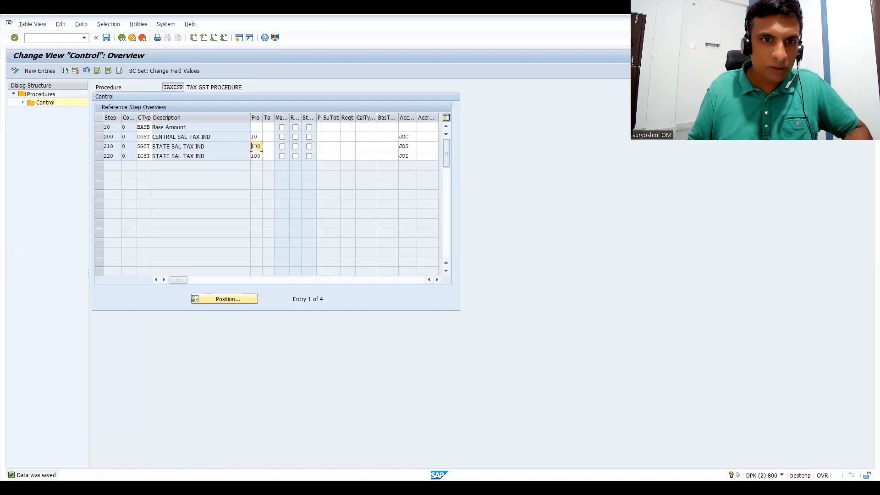
pyautogui.write('10')
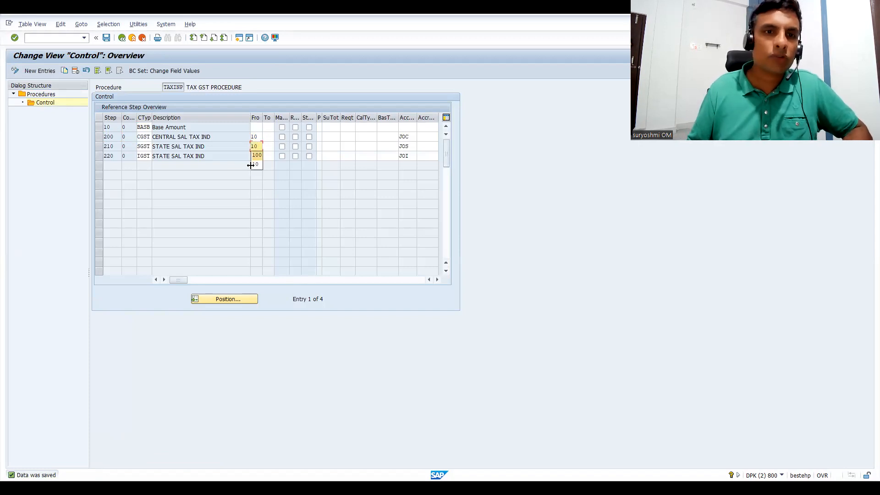
pyautogui.doubleClick(253, 156)
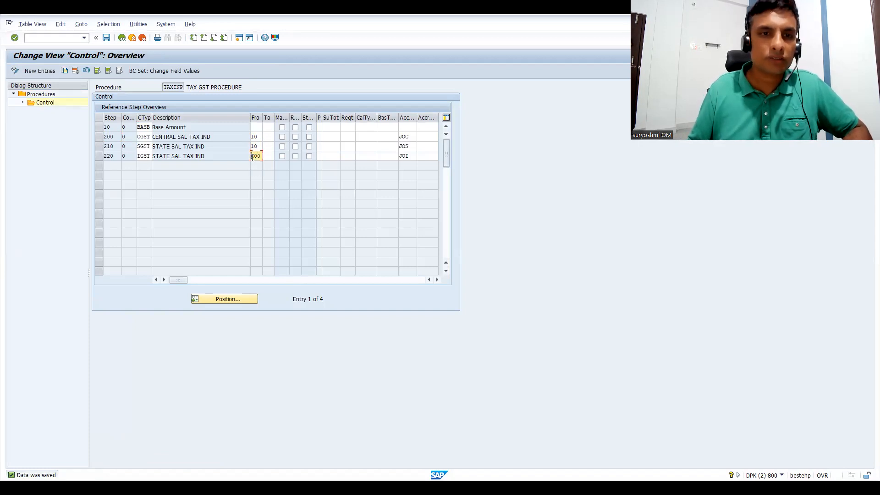
pyautogui.write('10')
pyautogui.press('Return')
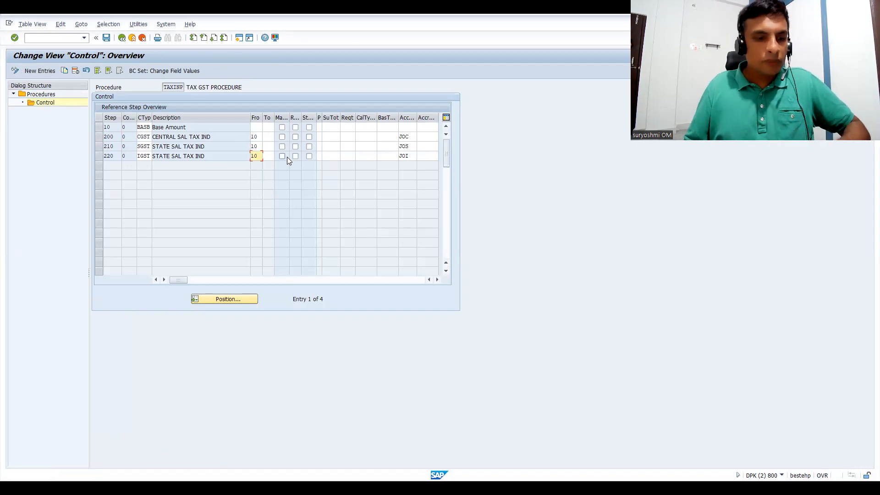
pyautogui.hotkey('ctrl', 's')
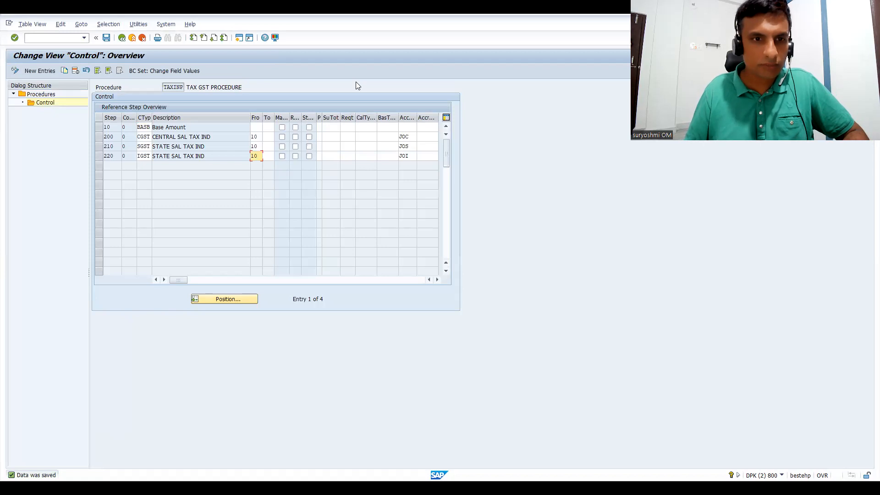
# Restart tax code maintenance with transaction FTXP for country IN.
pyautogui.hotkey('alt', 'Tab')
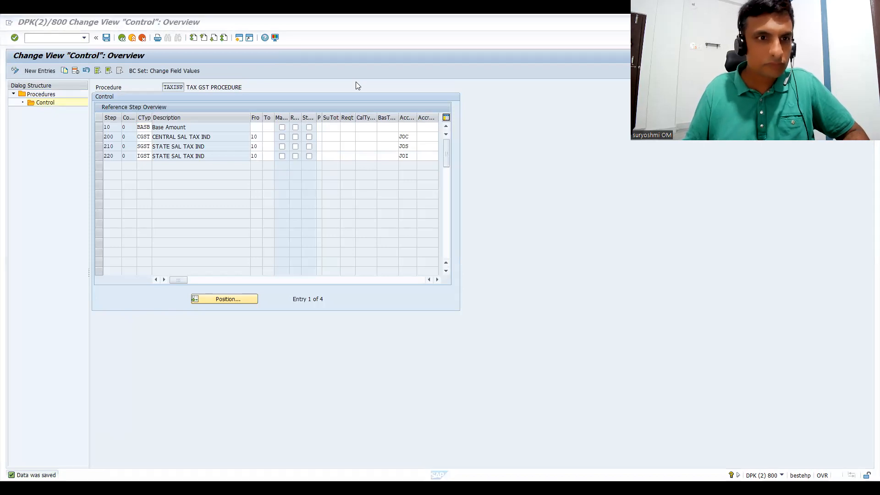
pyautogui.click(61, 39)
pyautogui.write('/')
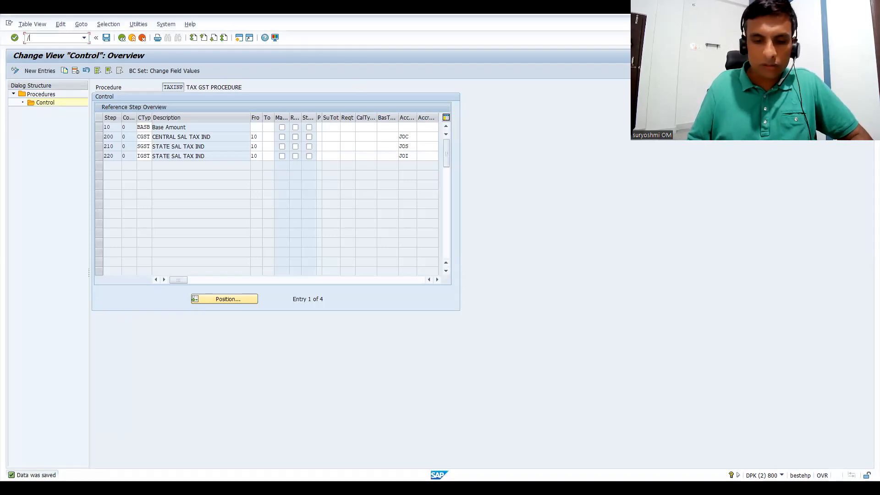
pyautogui.write('NFTXP')
pyautogui.press('Return')
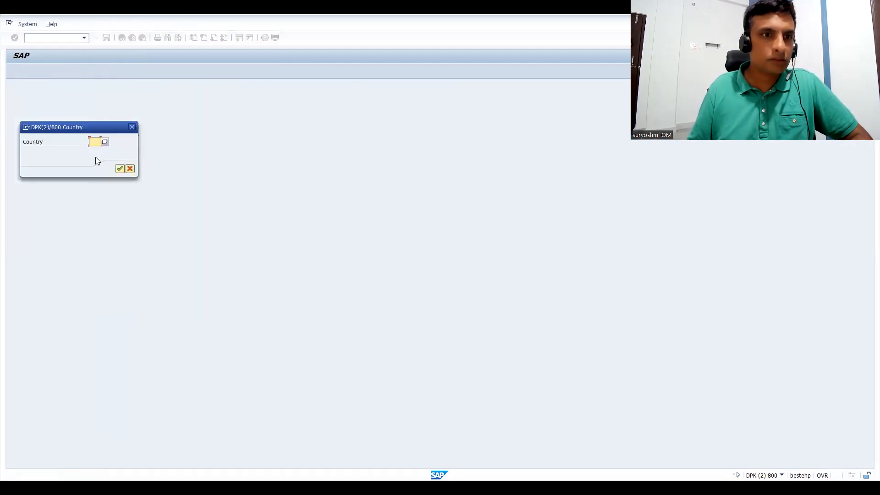
pyautogui.click(100, 156)
pyautogui.press('Return')
# Create tax code K1 again with the description CGST & SGST and tax type A (output tax), and confirm its properties.
pyautogui.write('K1')
pyautogui.press('Return')
pyautogui.press('Down')
pyautogui.press('Return')
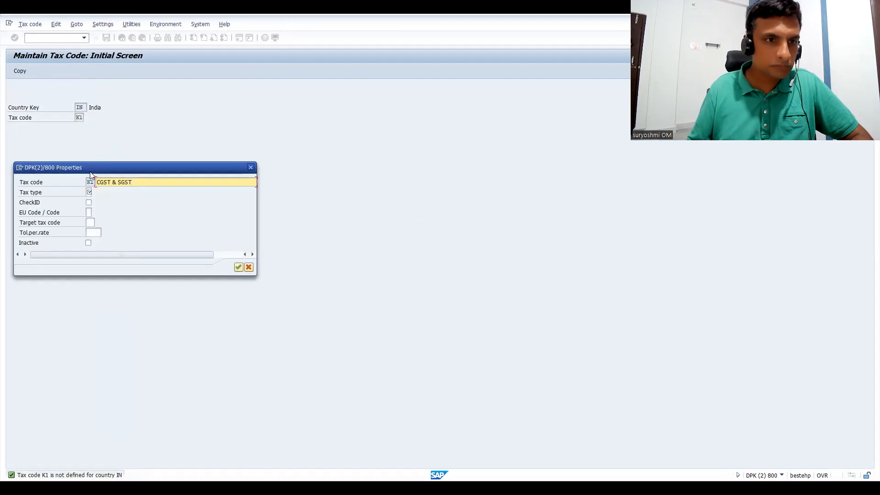
pyautogui.click(89, 192)
pyautogui.click(89, 201)
pyautogui.press('Return')
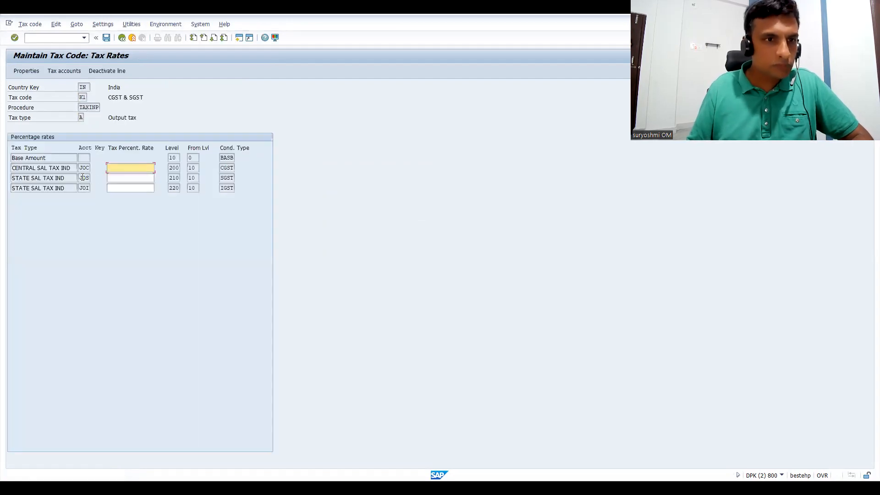
# Set the tax percentage rate to 14 for the SGST and IGST lines of tax code K1 and save it.
pyautogui.click(116, 180)
pyautogui.write('14')
pyautogui.press('Tab')
pyautogui.write('14')
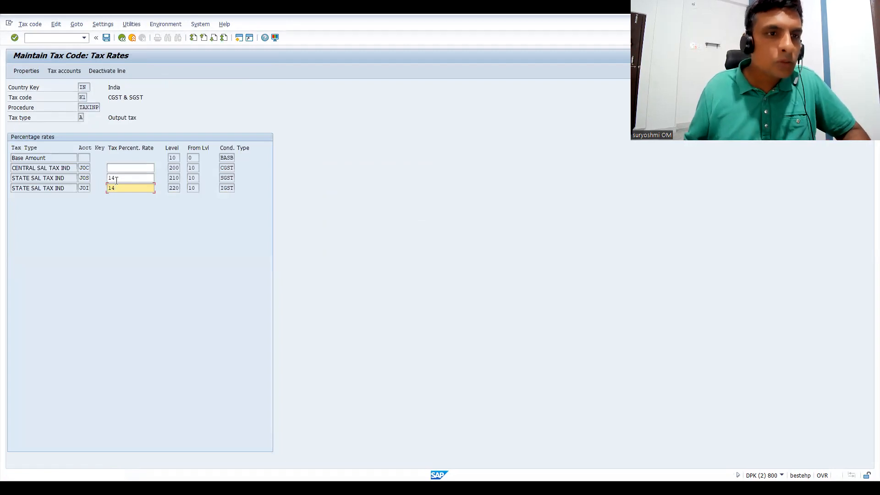
pyautogui.hotkey('ctrl', 's')
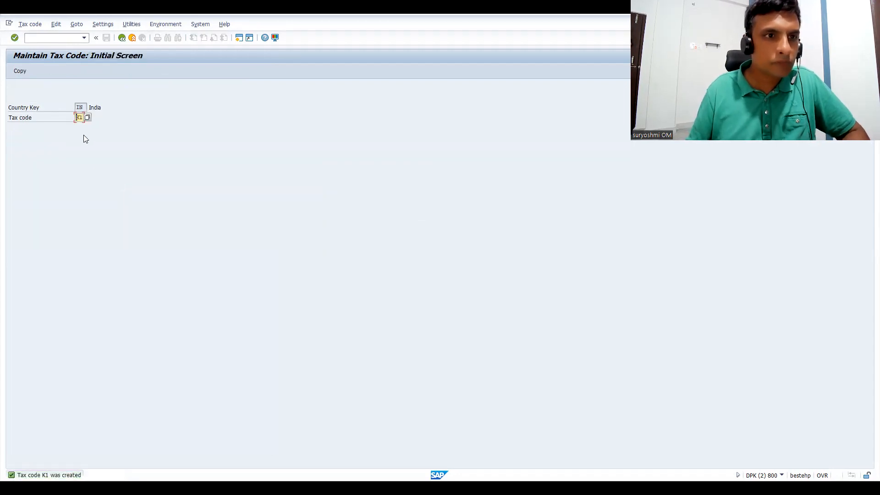
# Reopen tax code K1, check its tax accounts for chart of accounts CAIN, and return to the initial screen.
pyautogui.press('Return')
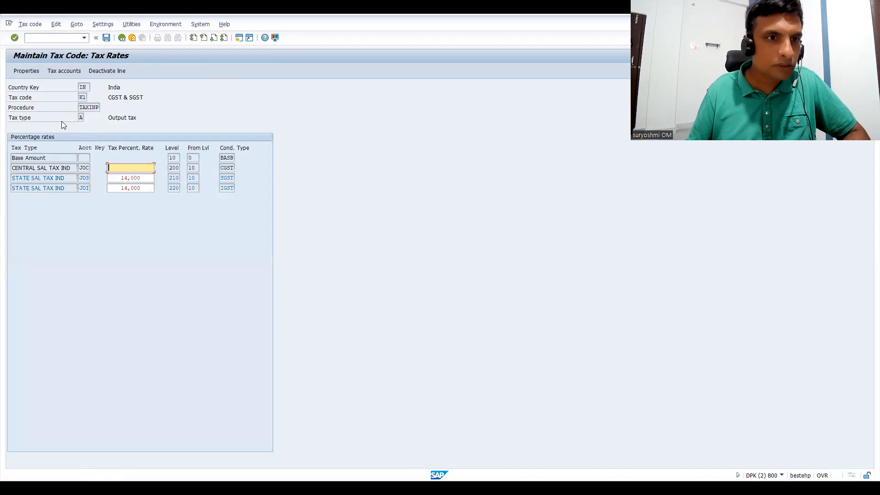
pyautogui.click(62, 73)
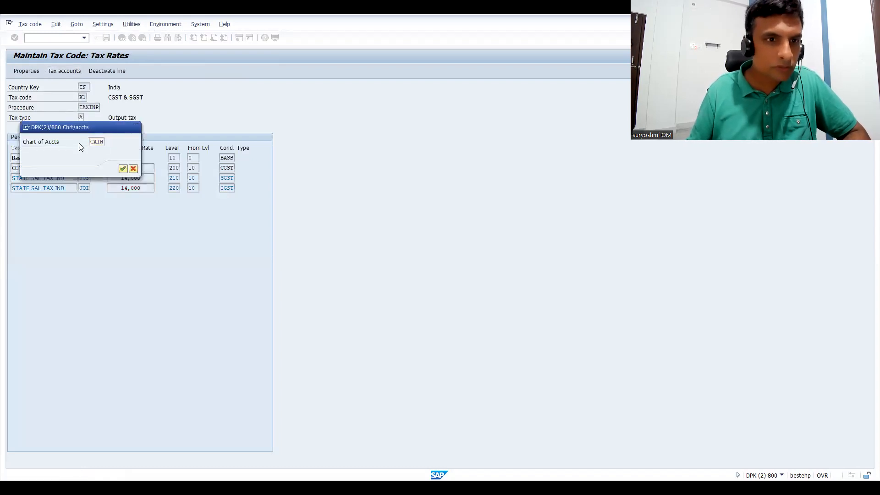
pyautogui.press('Return')
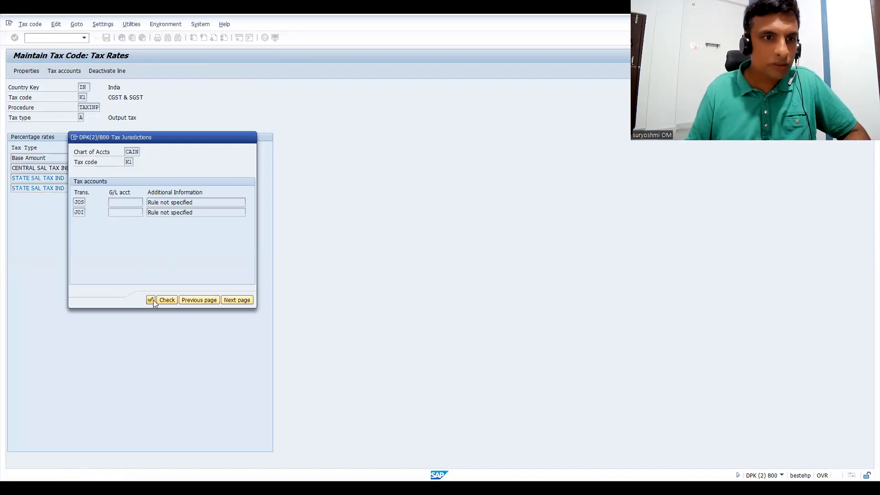
pyautogui.click(151, 299)
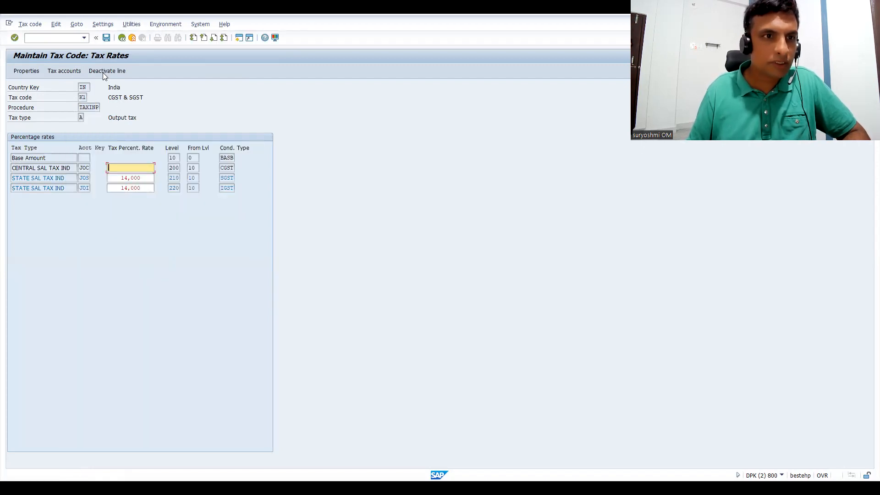
pyautogui.click(122, 40)
# Create tax code K2 with the description IGST and tax type A, and confirm its properties.
pyautogui.write('K2')
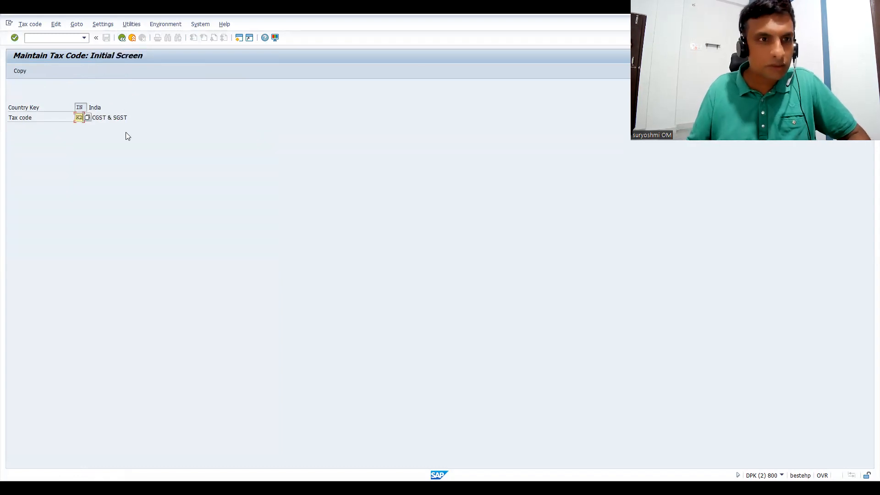
pyautogui.press('Return')
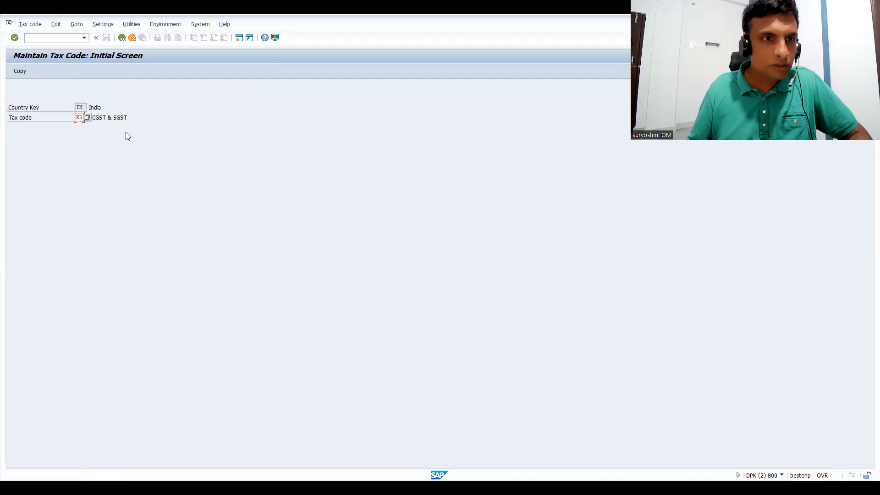
pyautogui.write('IGST')
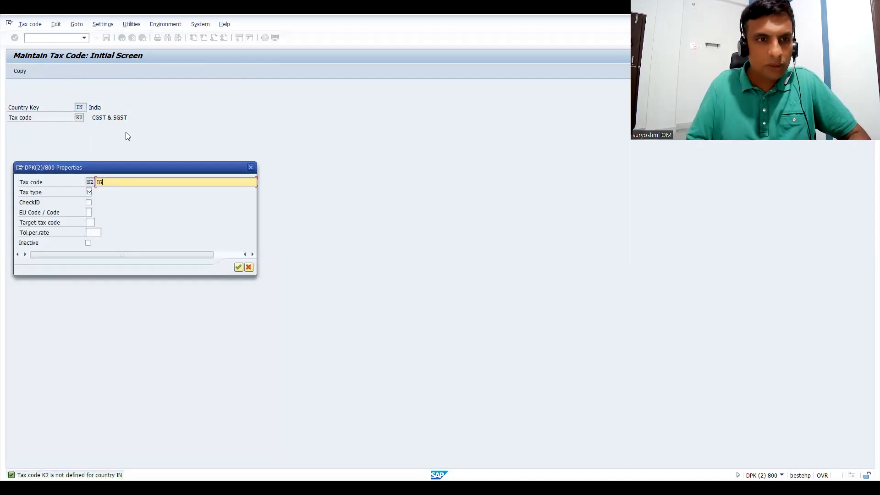
pyautogui.click(90, 192)
pyautogui.press('Return')
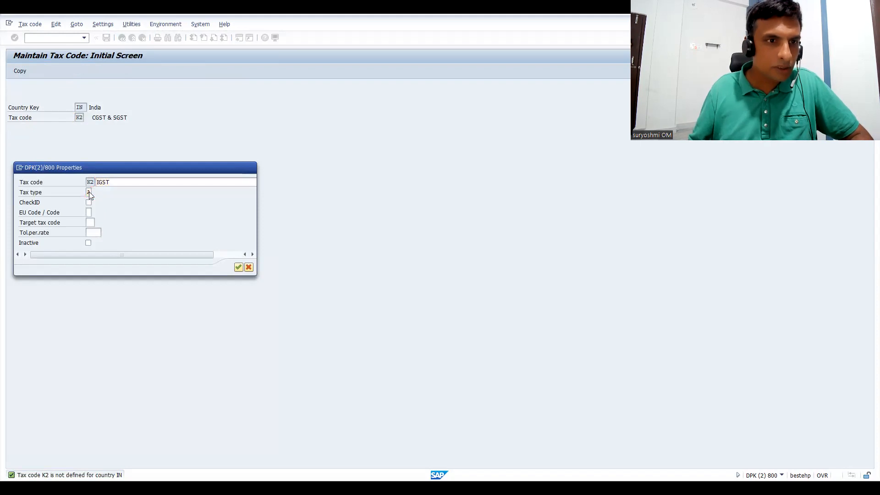
pyautogui.press('Return')
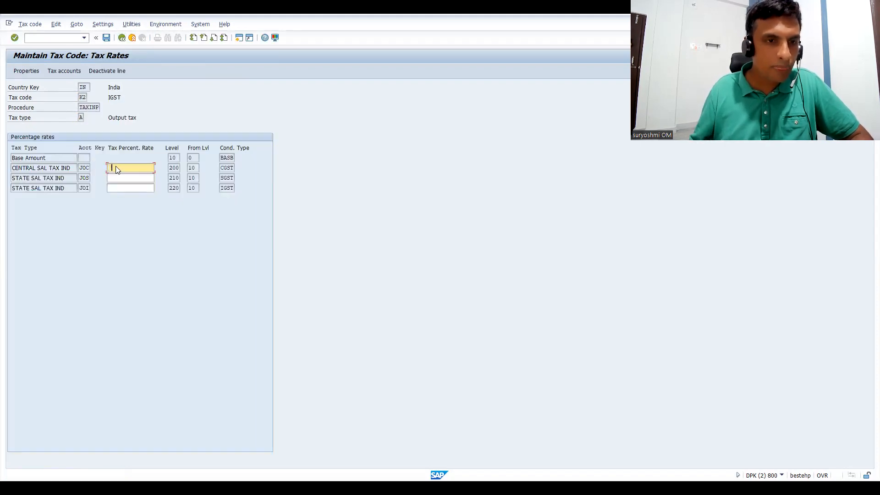
# Set the tax percentage rate of the IGST line to 28 for tax code K2 and save it.
pyautogui.click(117, 167)
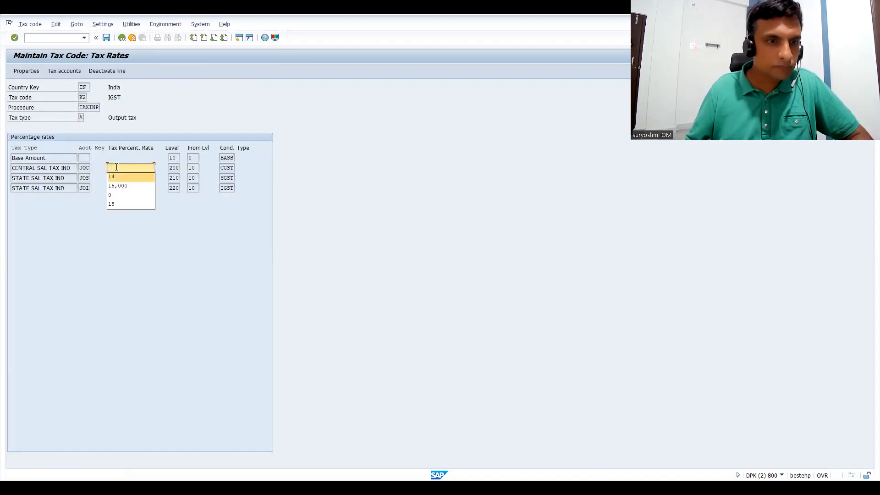
pyautogui.press('Tab')
pyautogui.press('Tab')
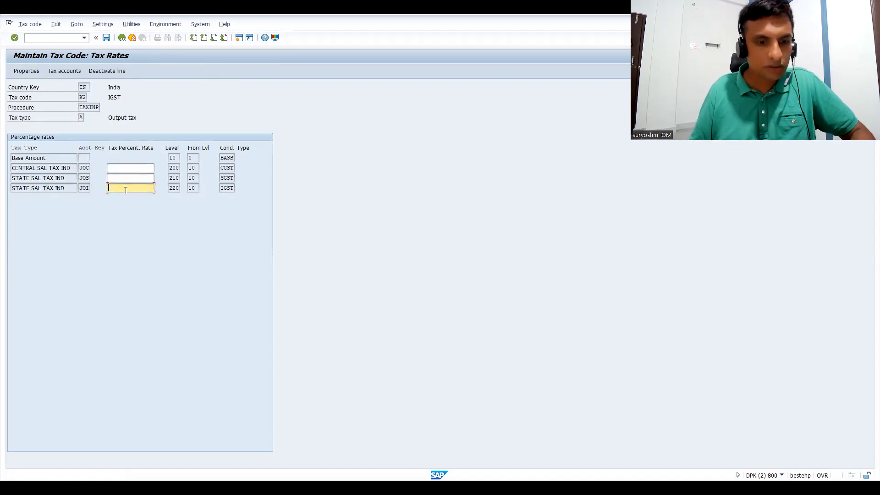
pyautogui.write('28')
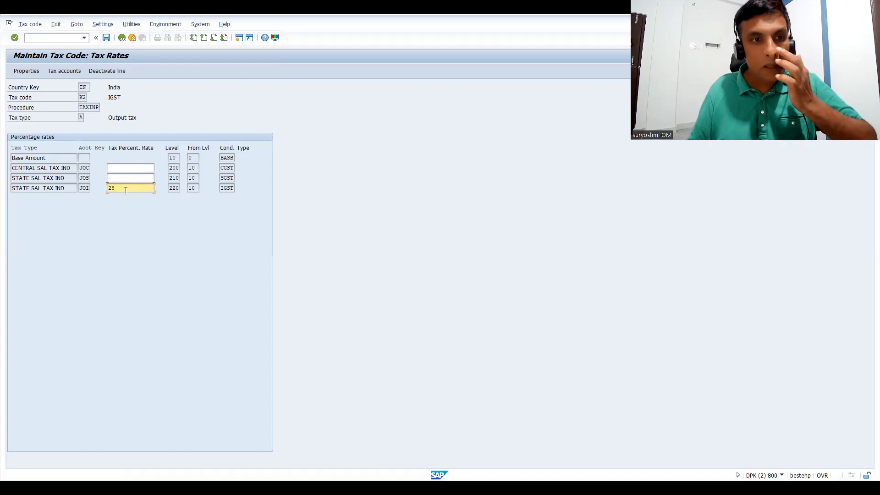
pyautogui.press('Return')
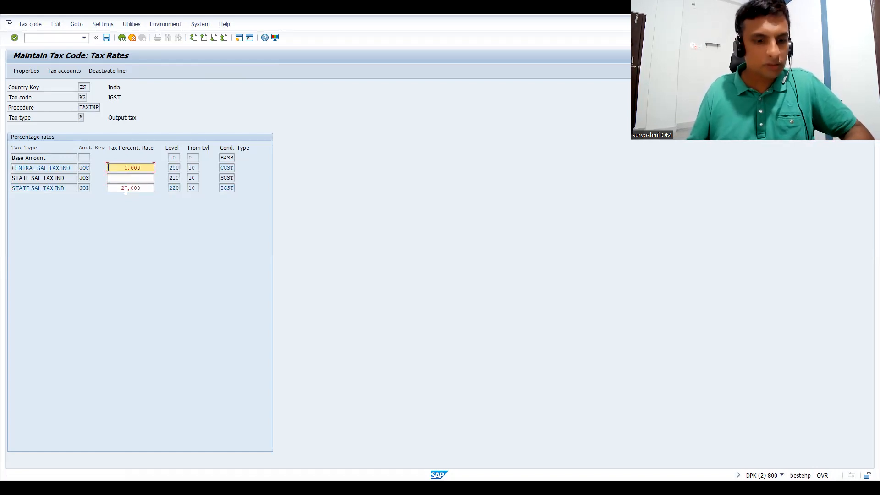
pyautogui.hotkey('ctrl', 's')
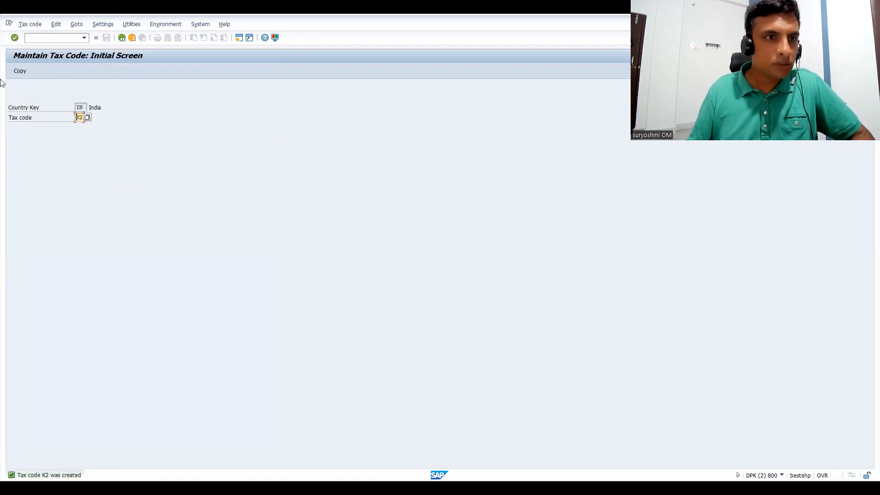
# Reopen tax code K2, check its tax accounts for chart of accounts CAIN, and return to the initial screen.
pyautogui.press('Return')
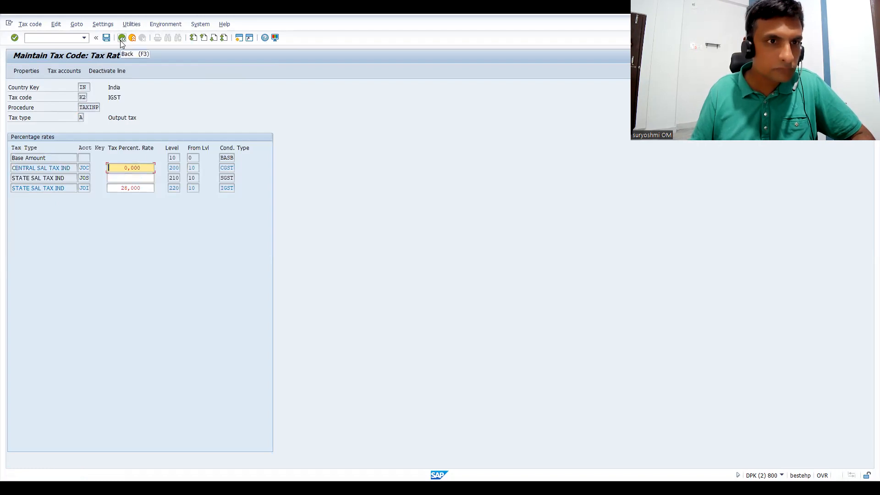
pyautogui.click(60, 70)
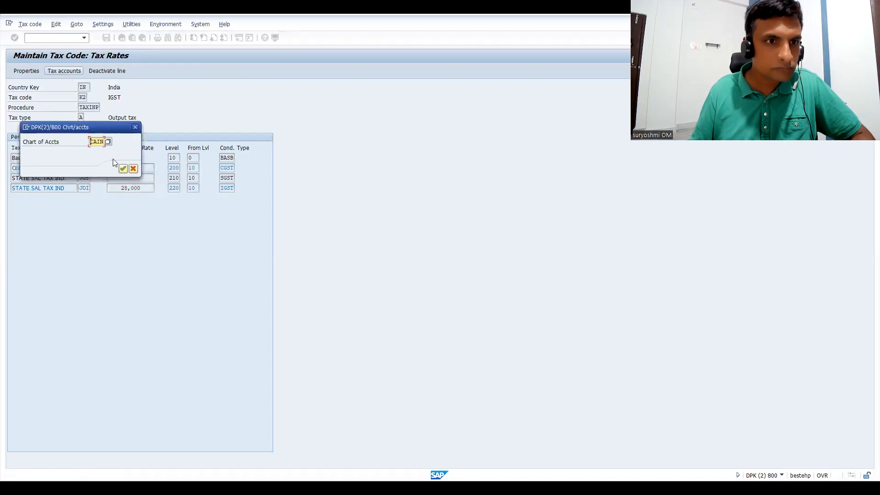
pyautogui.click(123, 169)
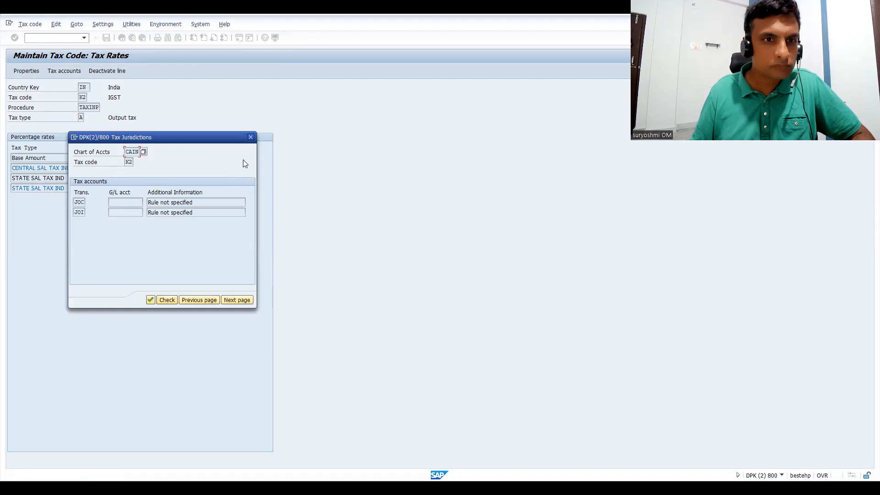
pyautogui.click(251, 137)
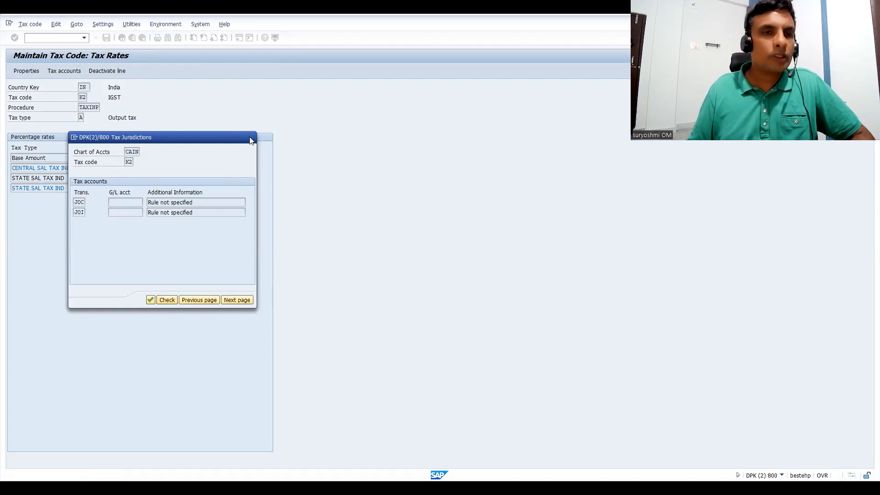
pyautogui.click(121, 38)
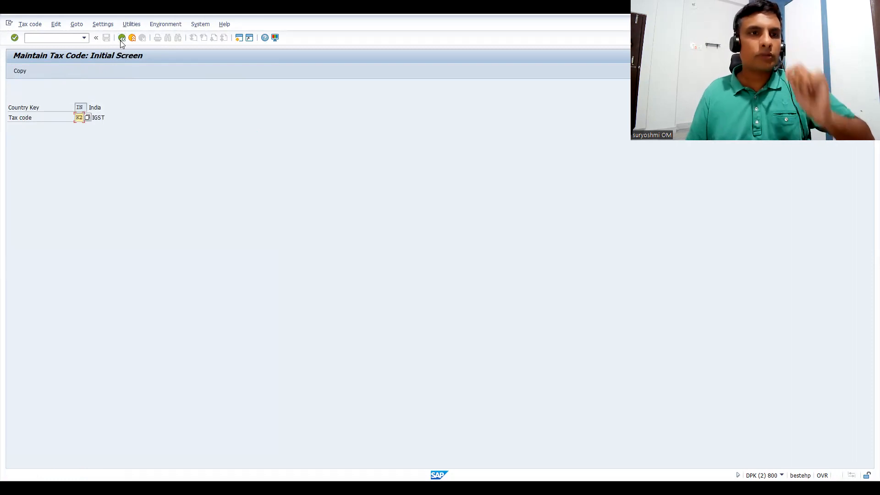
# Leave tax code maintenance and bring up the automatic posting procedures for sales and purchase taxes with transaction OB40 in another session.
pyautogui.click(120, 39)
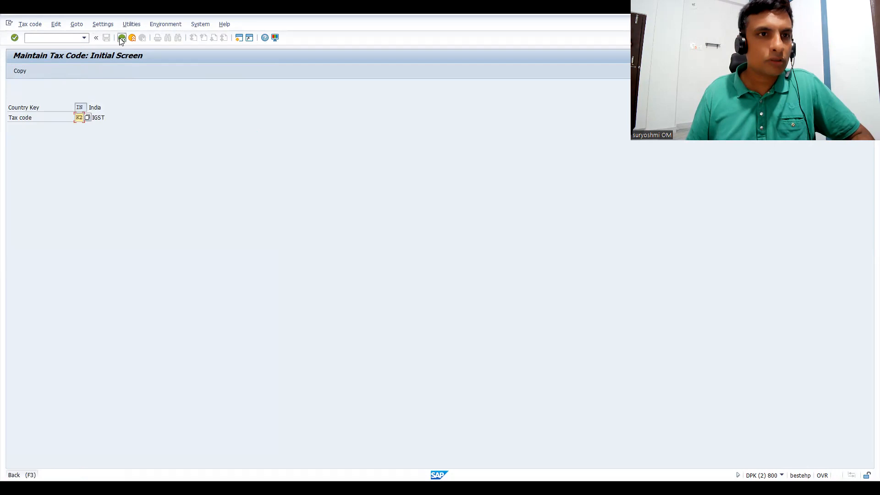
pyautogui.write('/')
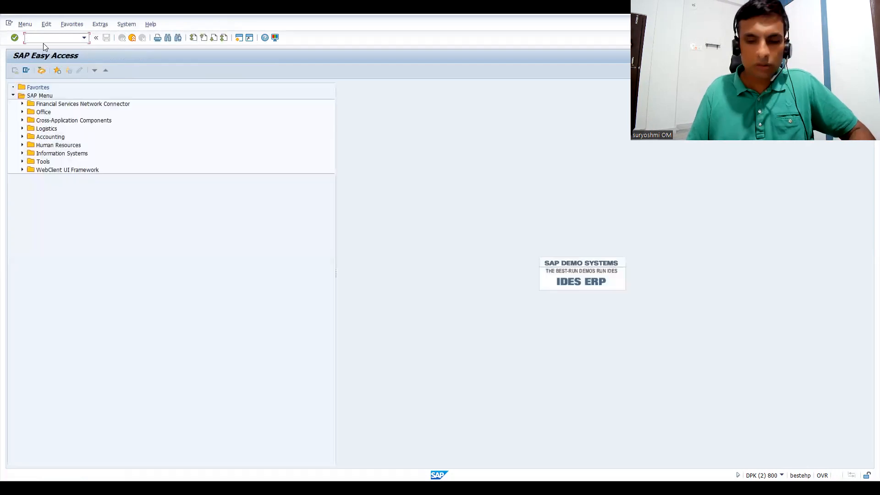
pyautogui.write('OB')
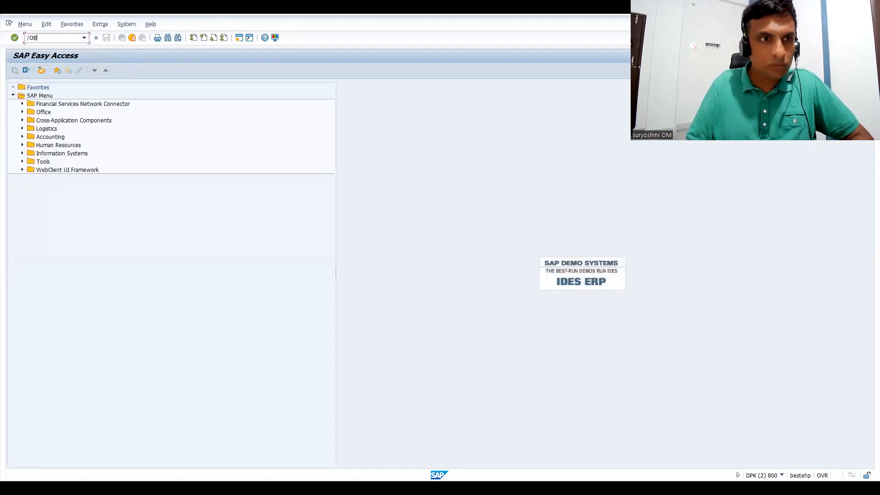
pyautogui.write('40')
pyautogui.press('Return')
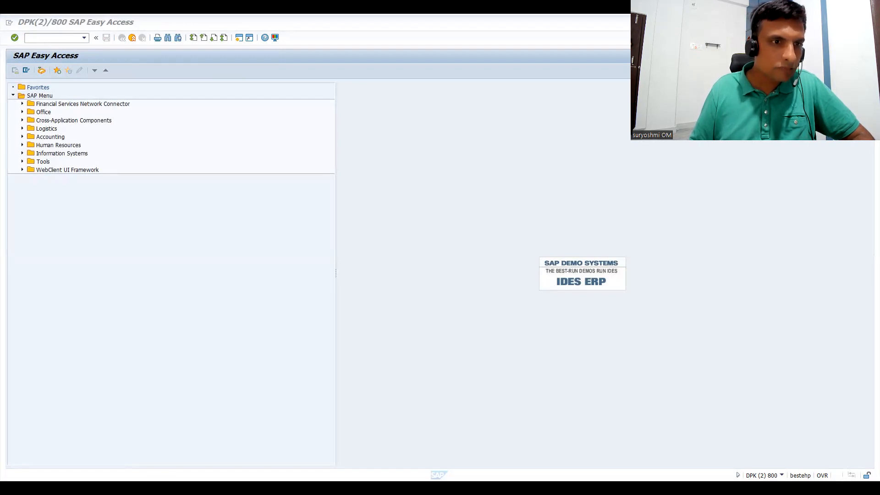
pyautogui.click(54, 38)
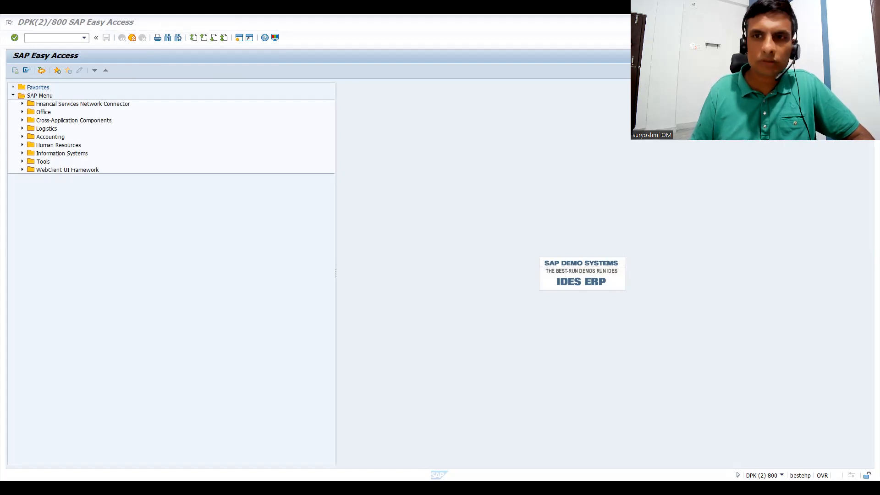
pyautogui.hotkey('alt', 'Tab')
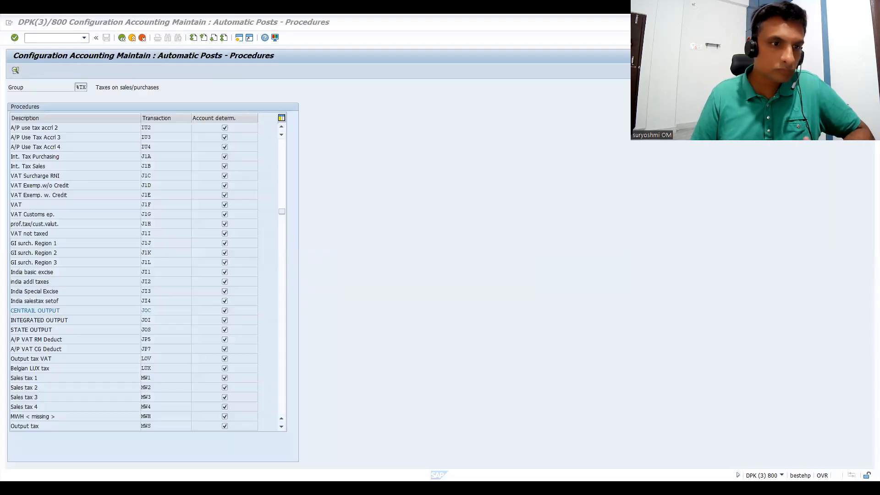
# Turn off the Tax code rule for transaction JOS (STATE OUTPUT) and save the rule change to the customizing request.
pyautogui.doubleClick(36, 330)
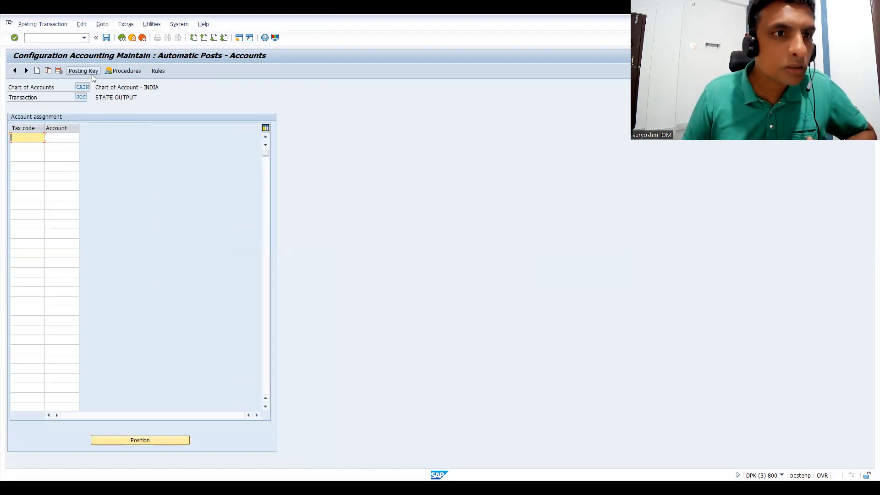
pyautogui.click(158, 71)
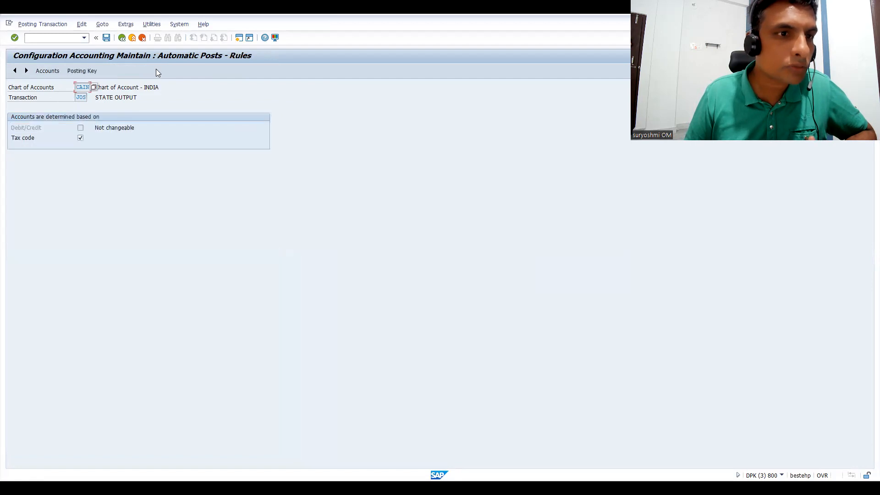
pyautogui.click(80, 138)
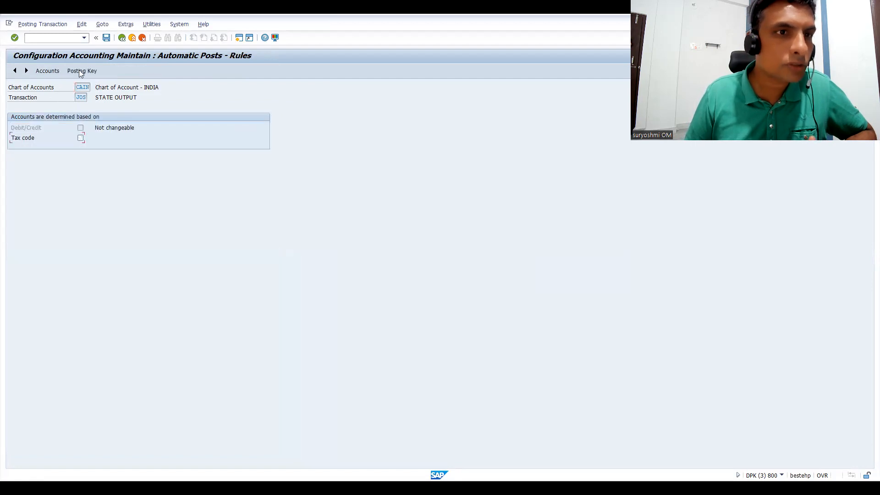
pyautogui.click(106, 38)
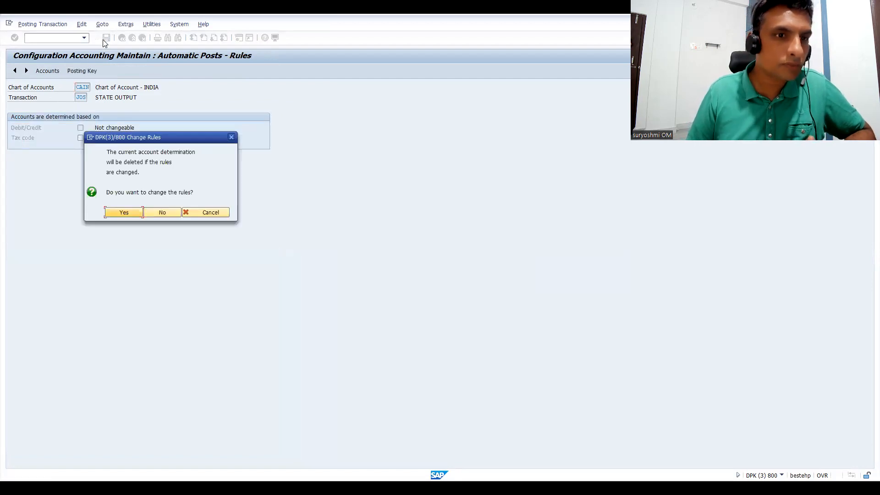
pyautogui.click(125, 213)
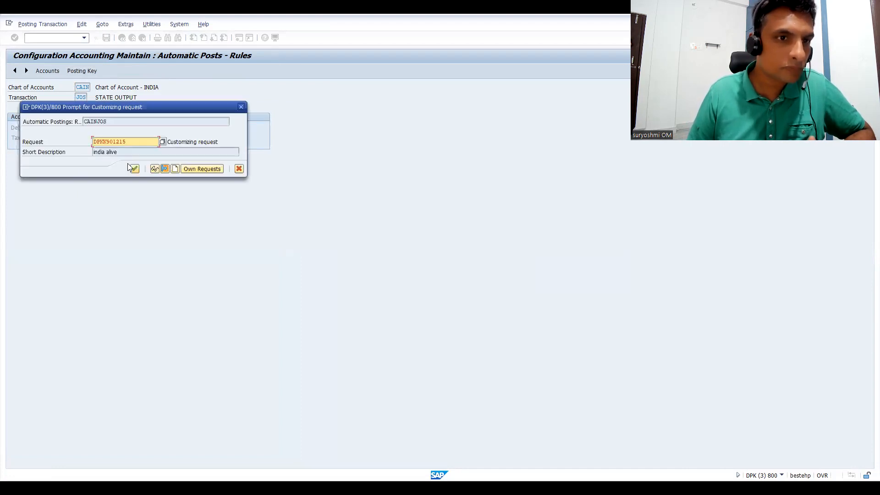
pyautogui.click(130, 166)
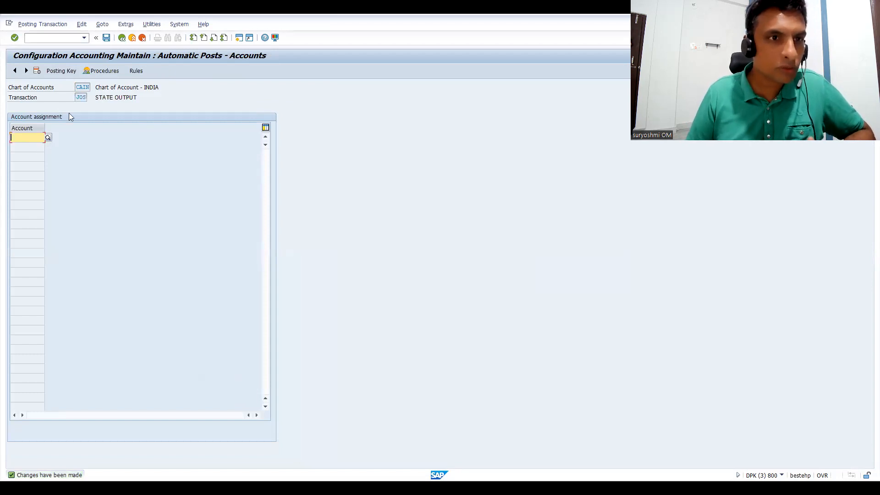
# Try to assign G/L account 20002, copied from the Excel list, to transaction JOS (STATE OUTPUT), and read the long text of the resulting message.
pyautogui.click(103, 98)
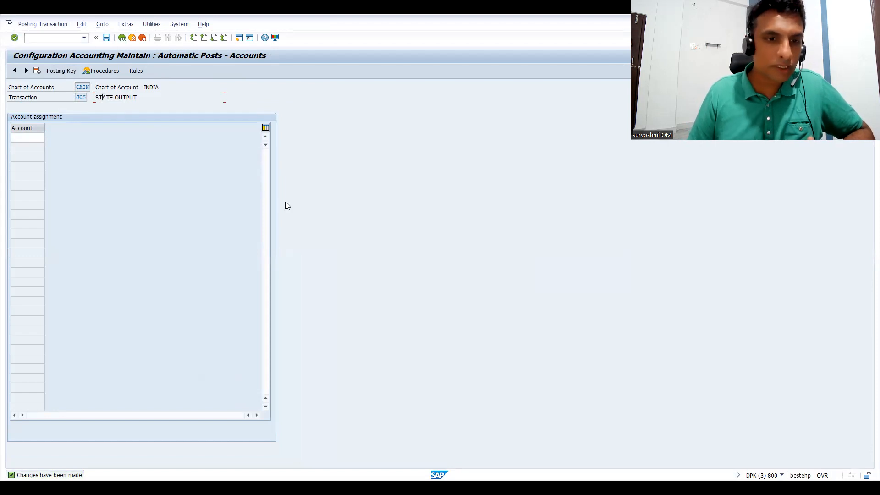
pyautogui.hotkey('alt', 'Tab')
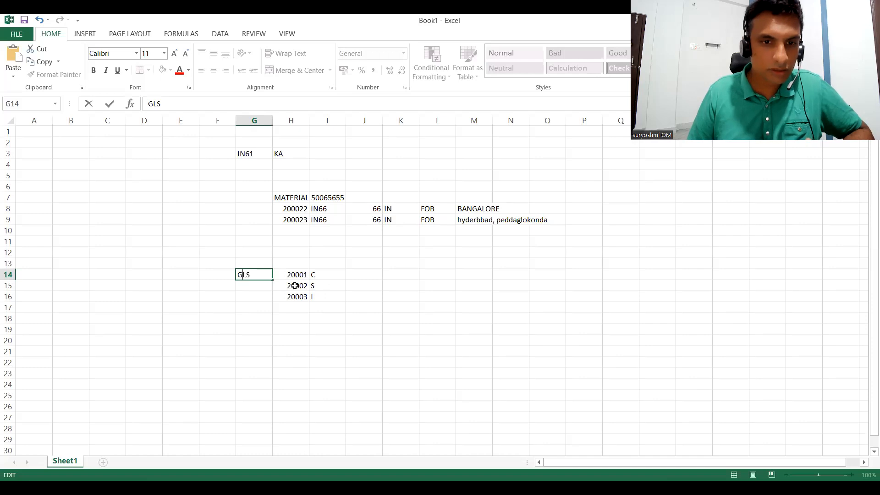
pyautogui.click(295, 285)
pyautogui.hotkey('ctrl', 'c')
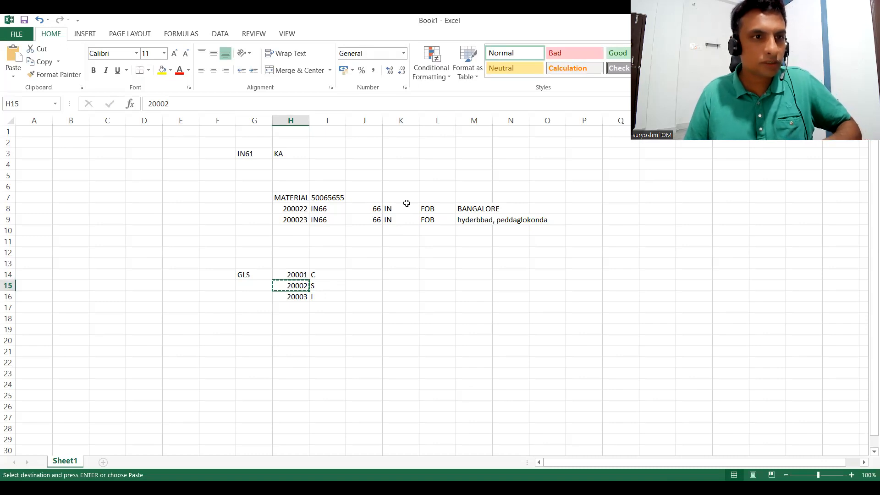
pyautogui.hotkey('alt', 'Tab')
pyautogui.press('Return')
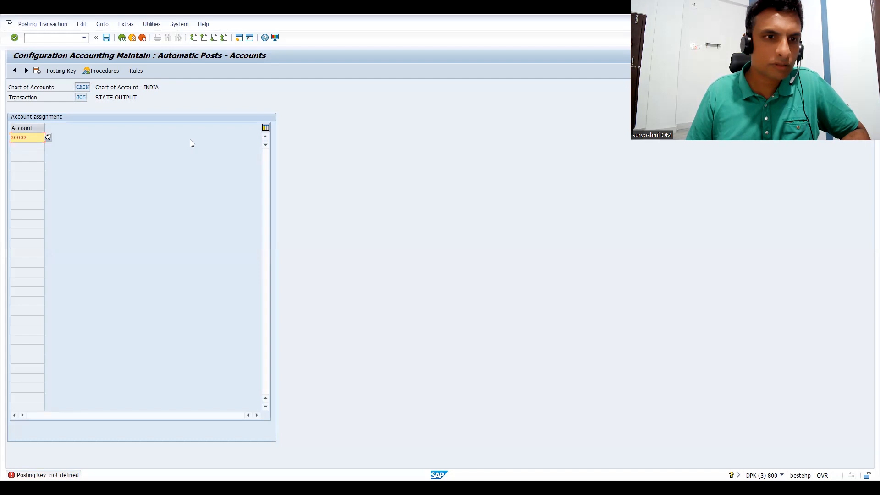
pyautogui.click(41, 473)
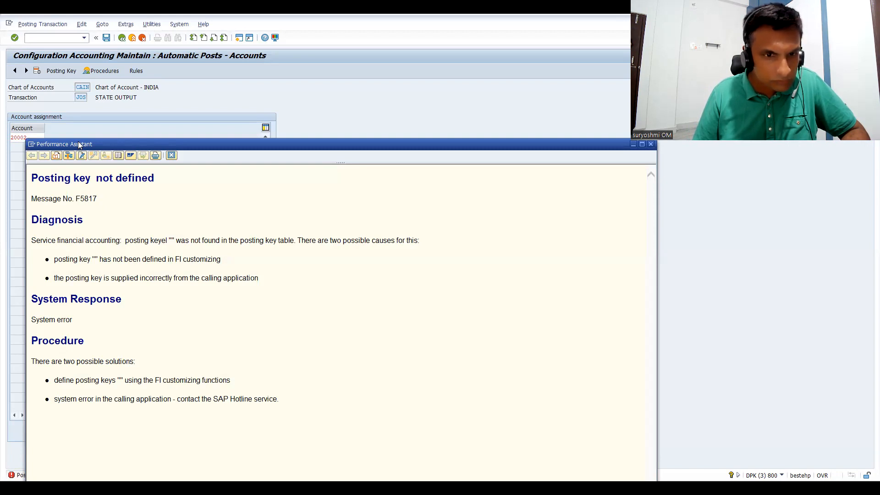
pyautogui.moveTo(77, 143); pyautogui.dragTo(81, 148)
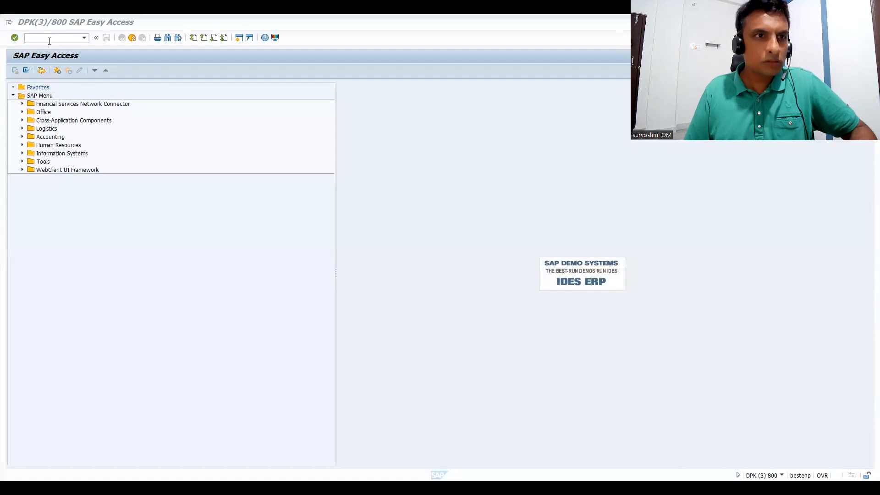
# Restart the automatic posting procedures for sales and purchase taxes and open transaction JOS (STATE OUTPUT) for chart of accounts CAIN.
pyautogui.click(49, 41)
pyautogui.write('OBYC')
pyautogui.press('Return')
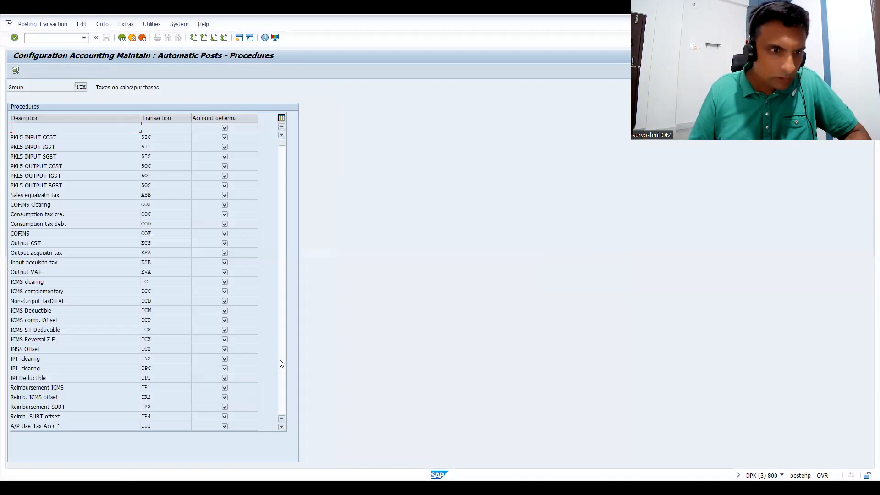
pyautogui.click(282, 363)
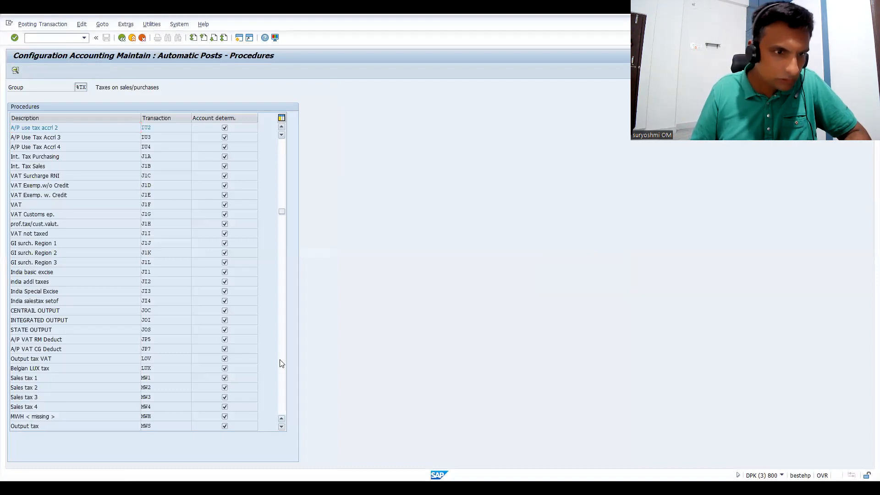
pyautogui.click(282, 363)
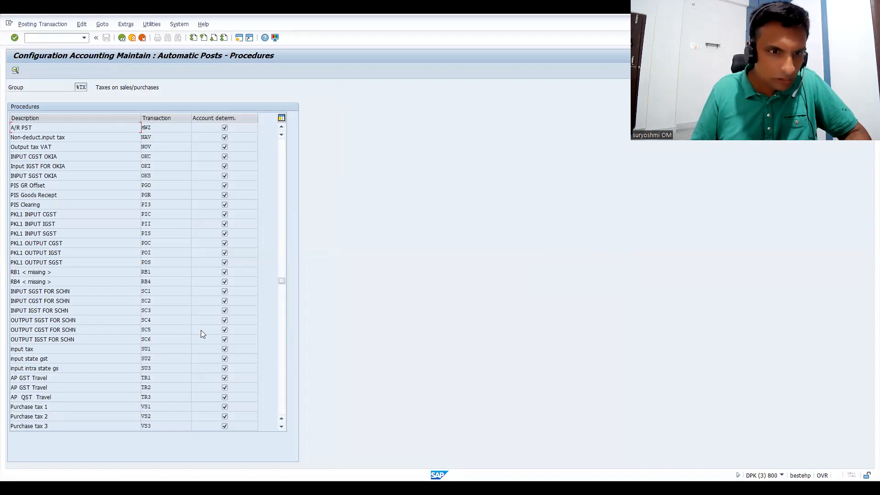
pyautogui.click(284, 224)
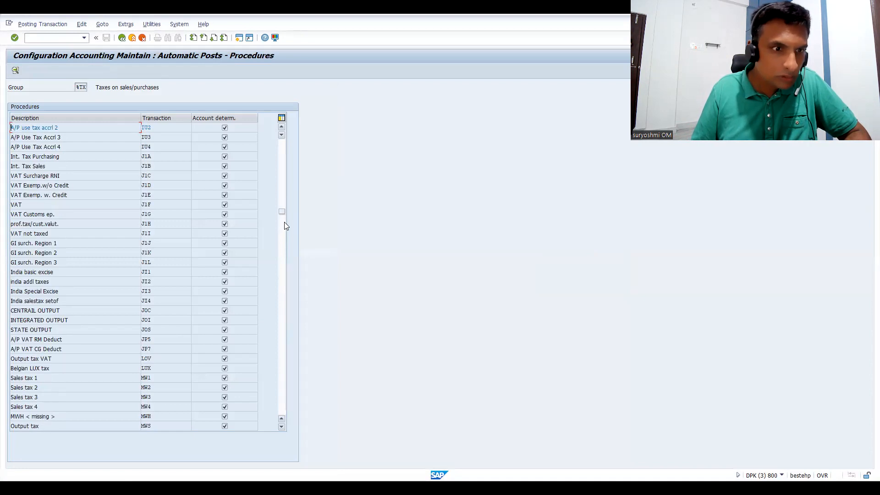
pyautogui.doubleClick(52, 330)
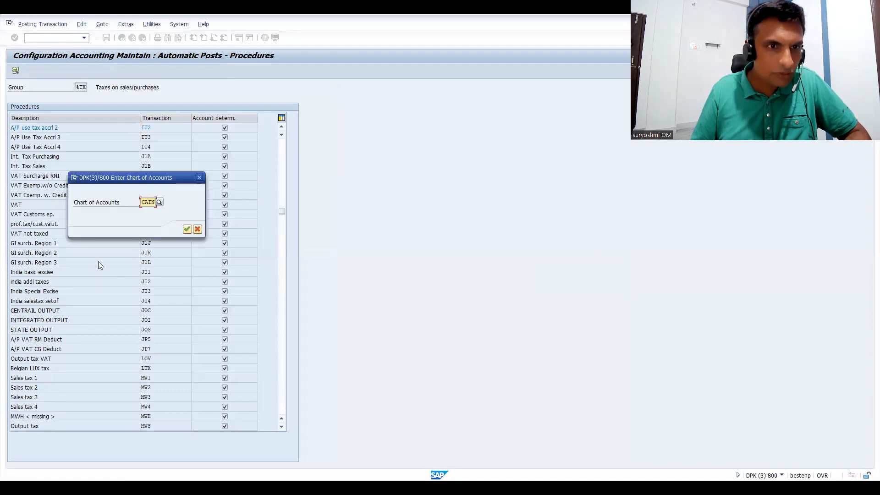
pyautogui.press('Return')
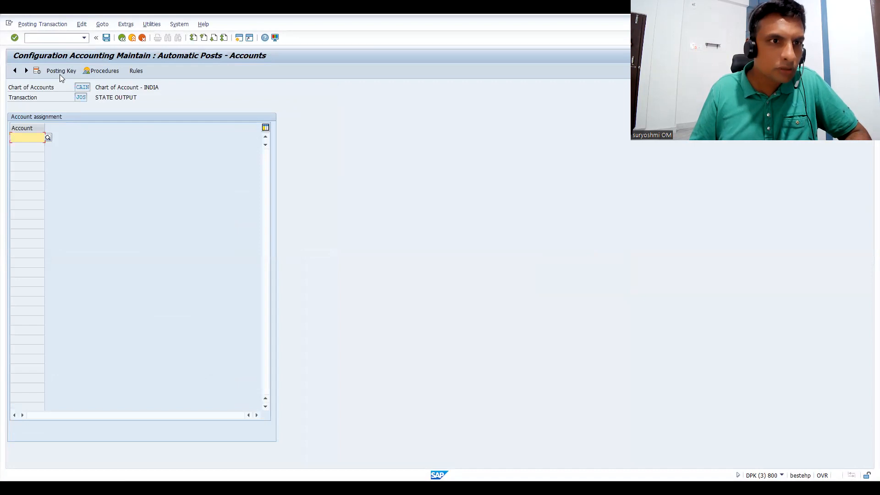
# Set the posting keys of transaction JOS to 40 for debit and 50 for credit, save them to the customizing request and return to the procedures list.
pyautogui.click(60, 72)
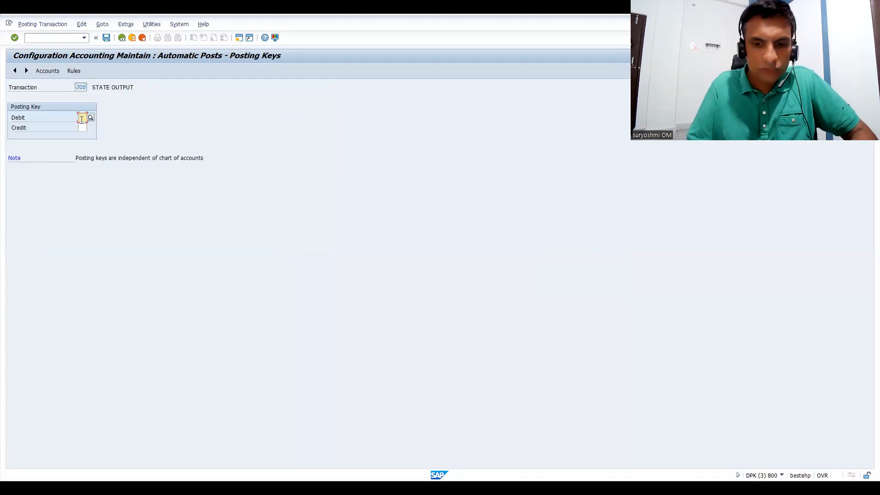
pyautogui.write('40')
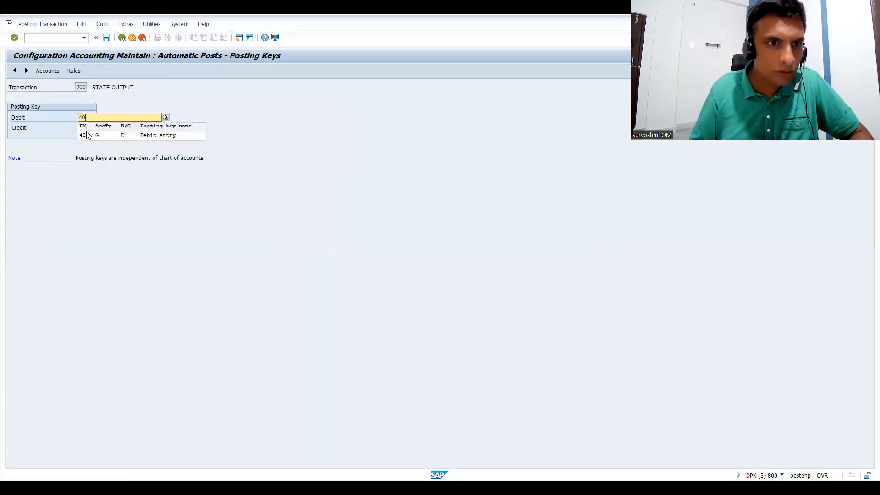
pyautogui.click(86, 135)
pyautogui.click(82, 127)
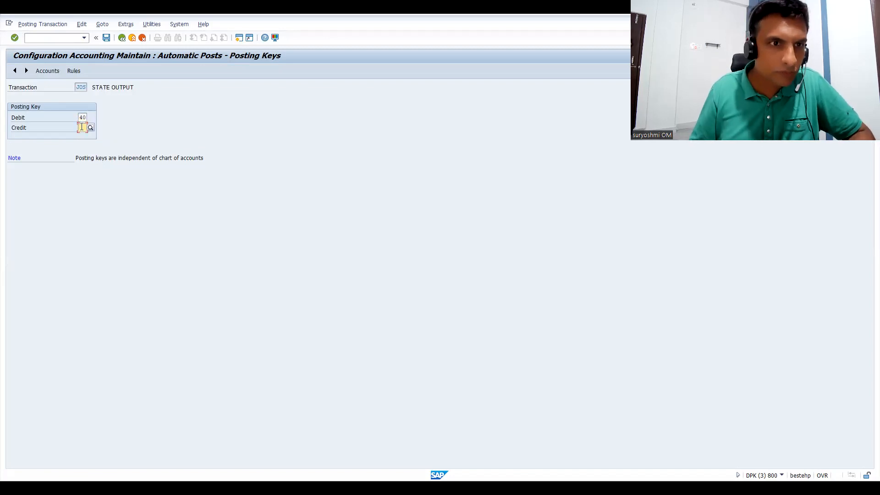
pyautogui.write('50')
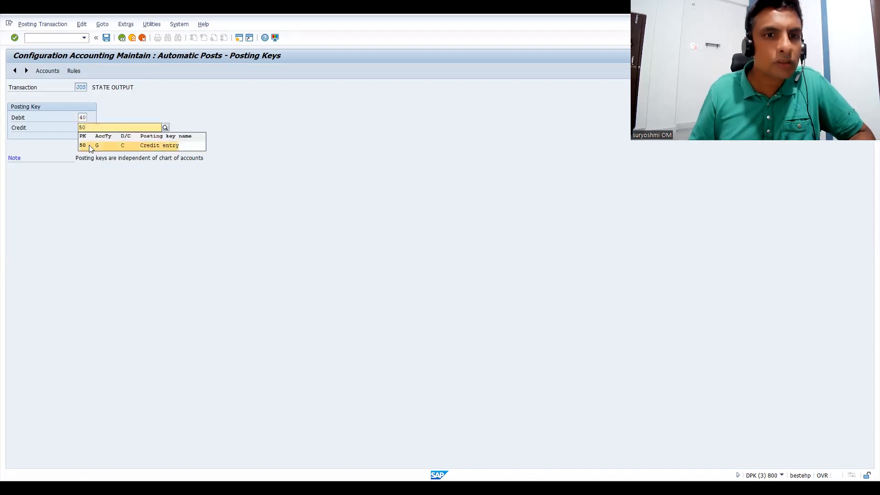
pyautogui.click(89, 145)
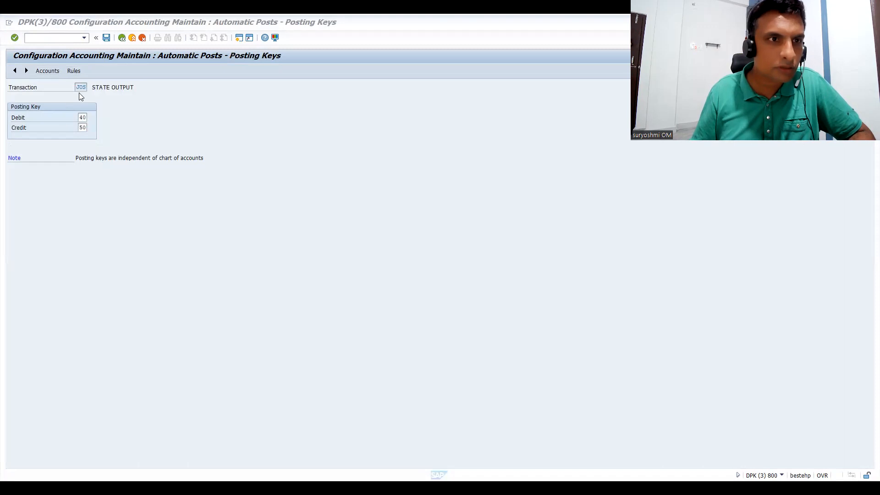
pyautogui.click(106, 38)
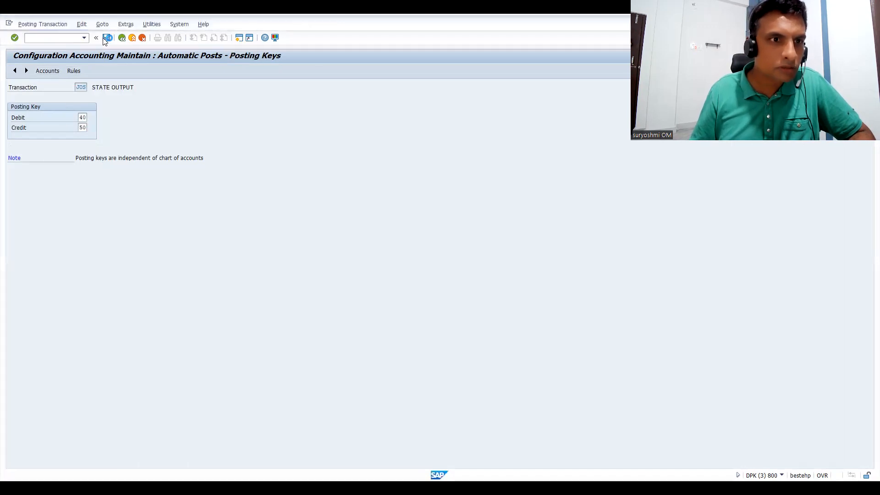
pyautogui.click(135, 169)
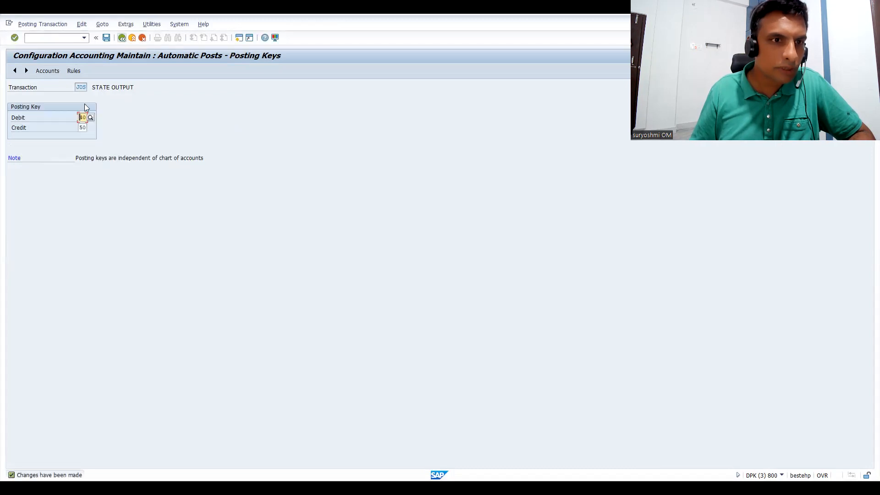
pyautogui.press('F3')
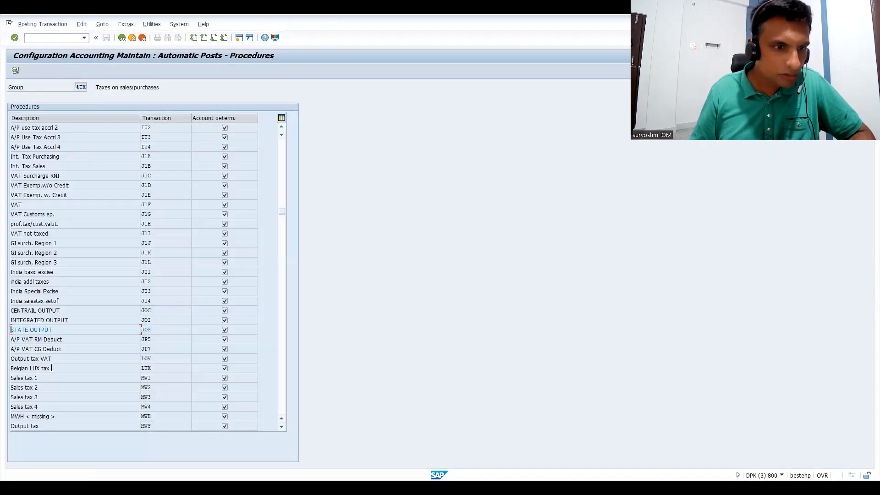
# Assign G/L account 20002 to transaction JOS (STATE OUTPUT), save it to the customizing request and go back to the procedures list.
pyautogui.doubleClick(35, 330)
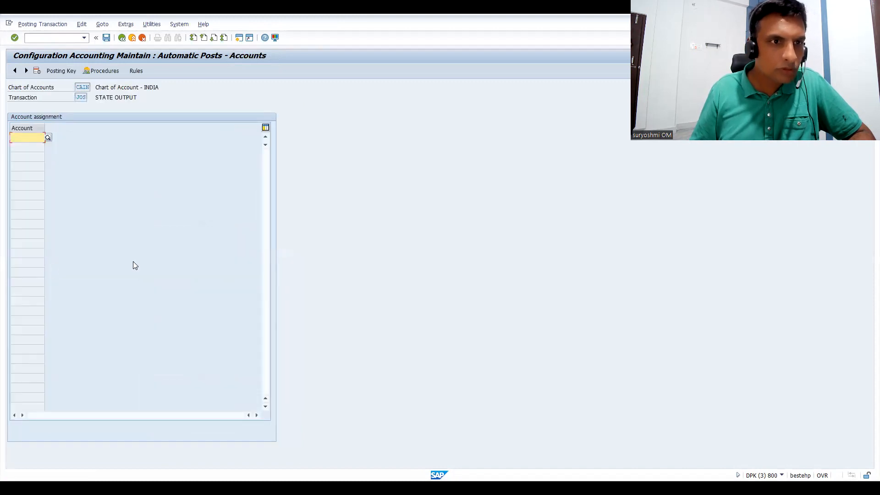
pyautogui.write('20002')
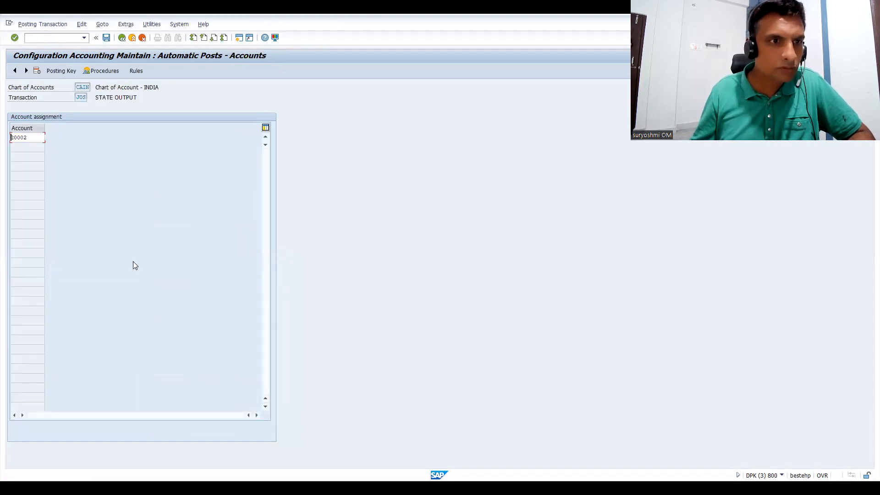
pyautogui.press('Return')
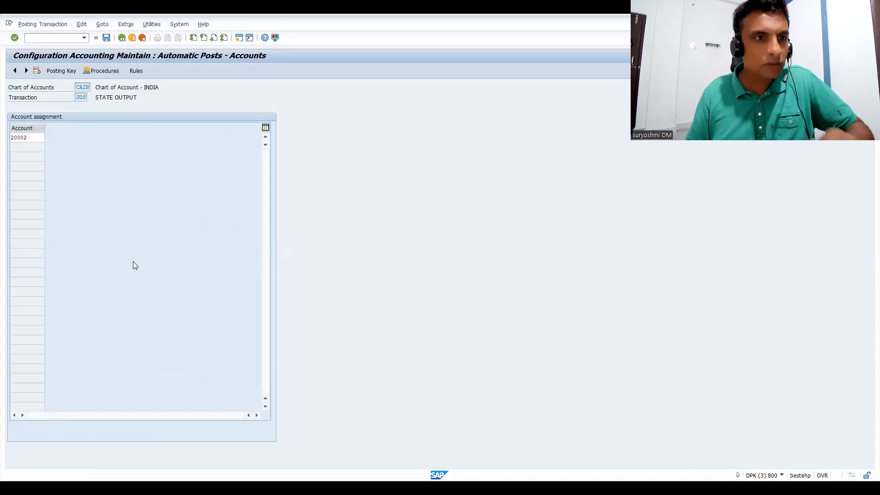
pyautogui.hotkey('ctrl', 's')
pyautogui.click(137, 170)
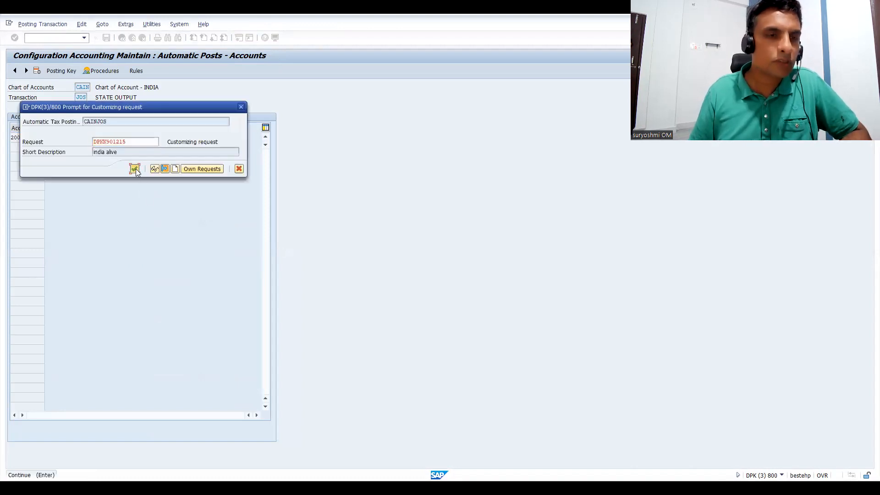
pyautogui.click(122, 38)
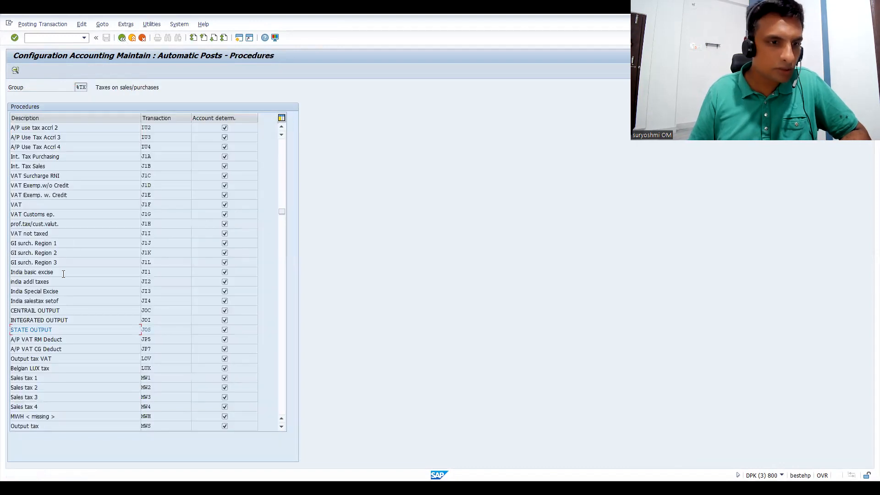
# Open transaction JOI (INTEGRATED OUTPUT) and save its account determination rule with the Tax code option left unselected.
pyautogui.doubleClick(31, 320)
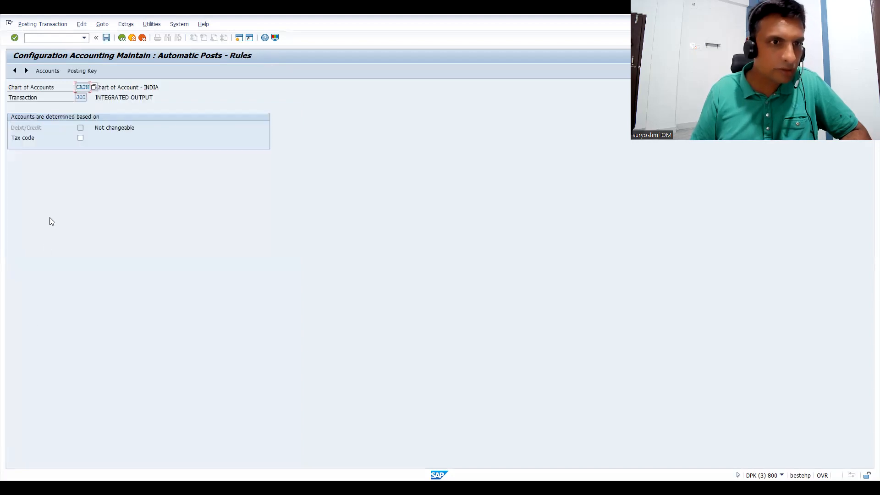
pyautogui.click(78, 72)
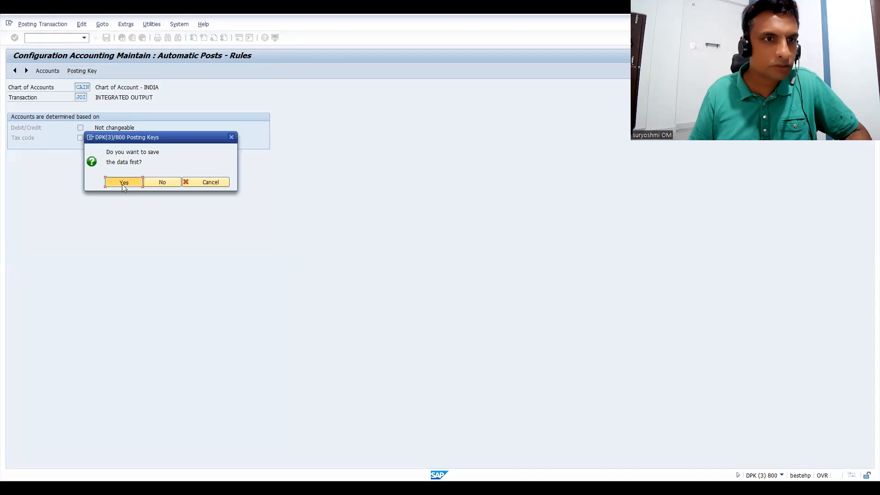
pyautogui.click(122, 183)
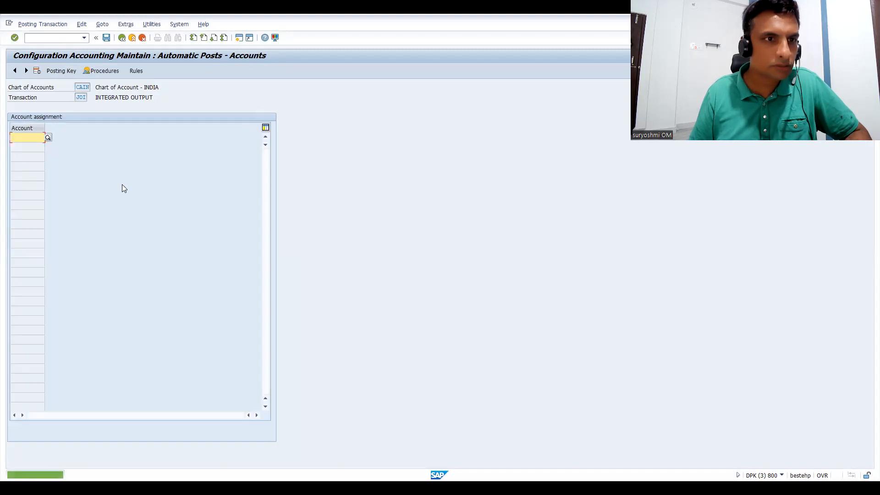
# Set the posting keys of transaction JOI to 40 for debit and 50 for credit, save them to the customizing request and return to the procedures list.
pyautogui.click(64, 71)
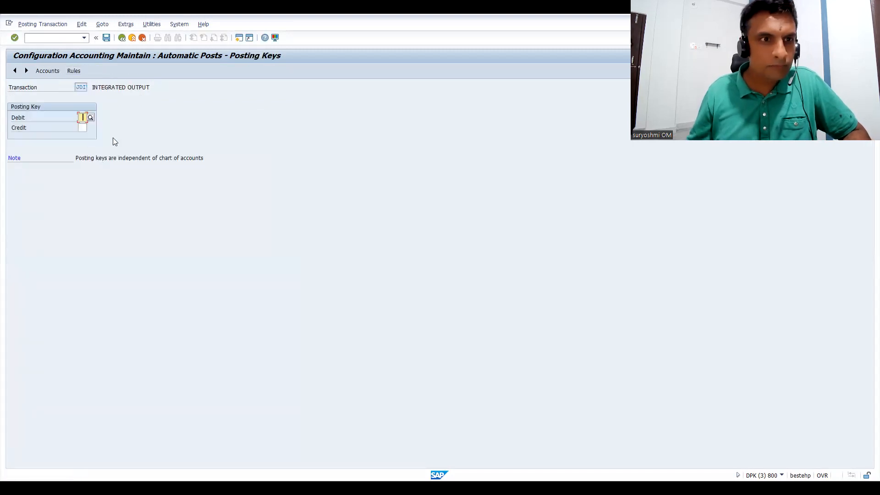
pyautogui.write('40')
pyautogui.press('Tab')
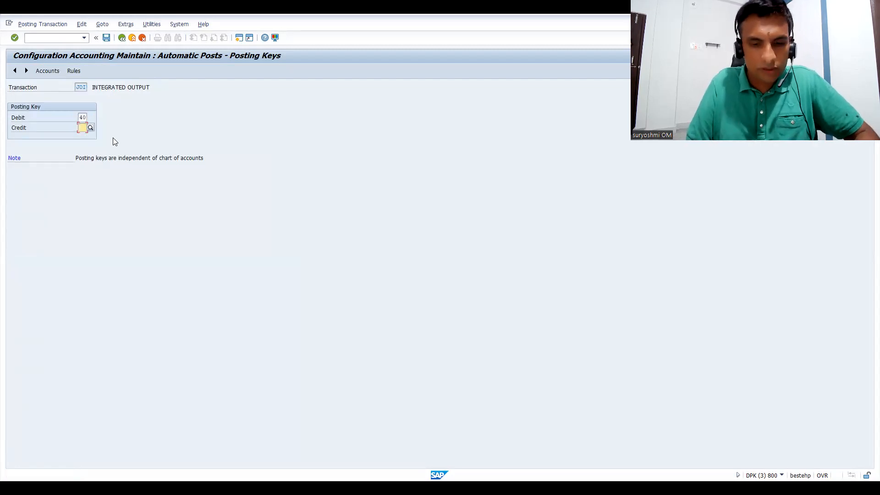
pyautogui.write('50')
pyautogui.press('Return')
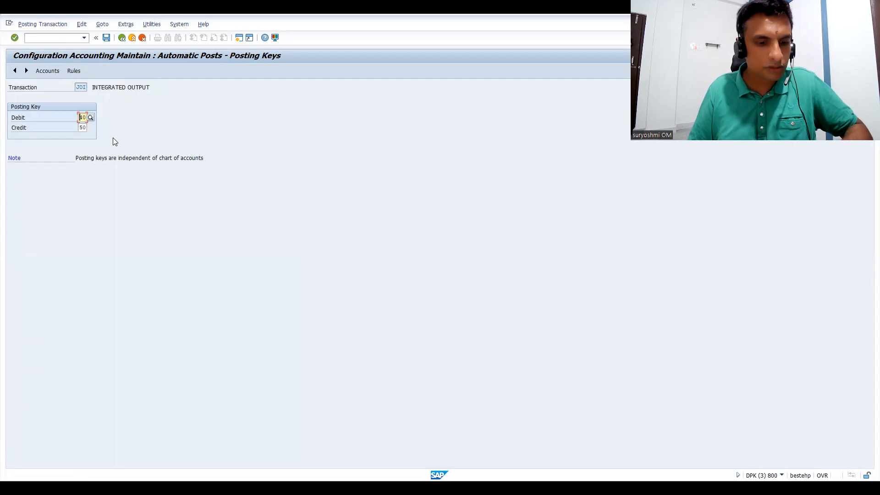
pyautogui.hotkey('ctrl', 's')
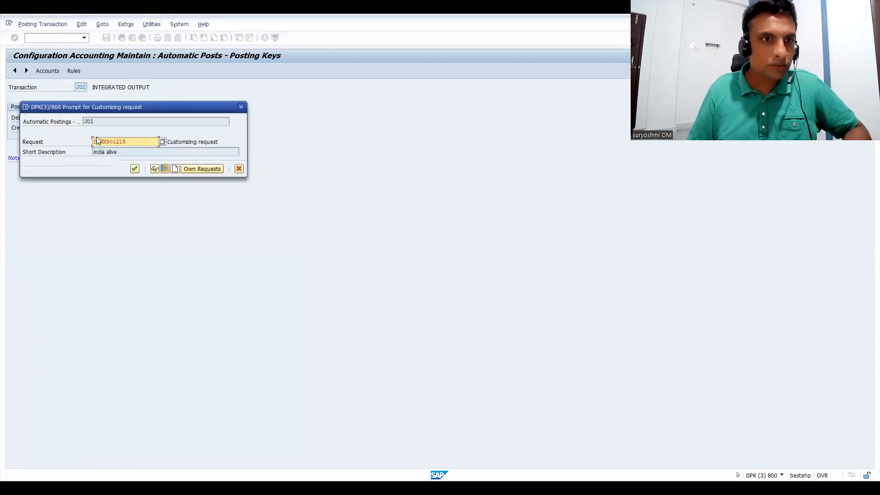
pyautogui.click(134, 169)
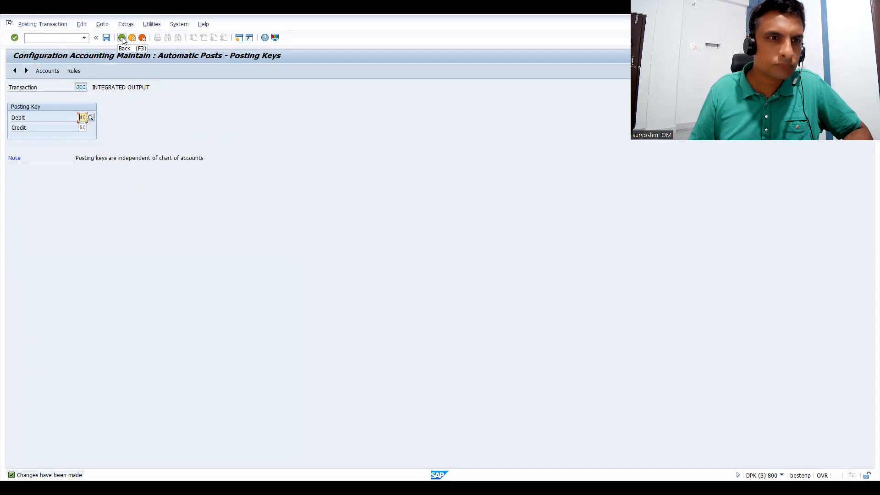
pyautogui.click(121, 38)
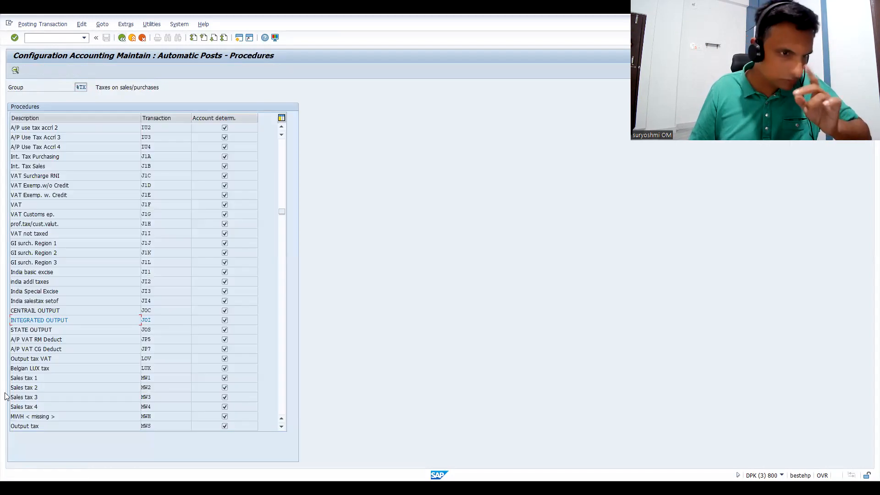
# Assign G/L account 20003 to transaction JOI (INTEGRATED OUTPUT) in chart of accounts CAIN.
pyautogui.doubleClick(46, 320)
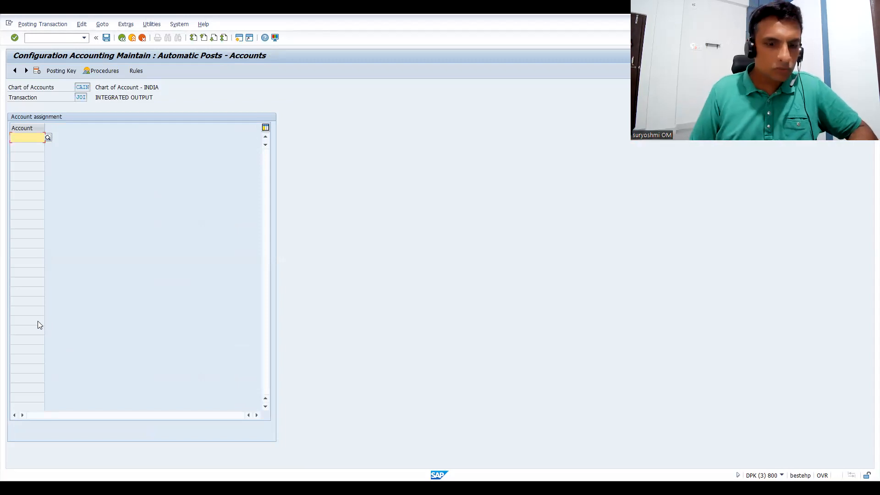
pyautogui.press('Down')
pyautogui.press('Return')
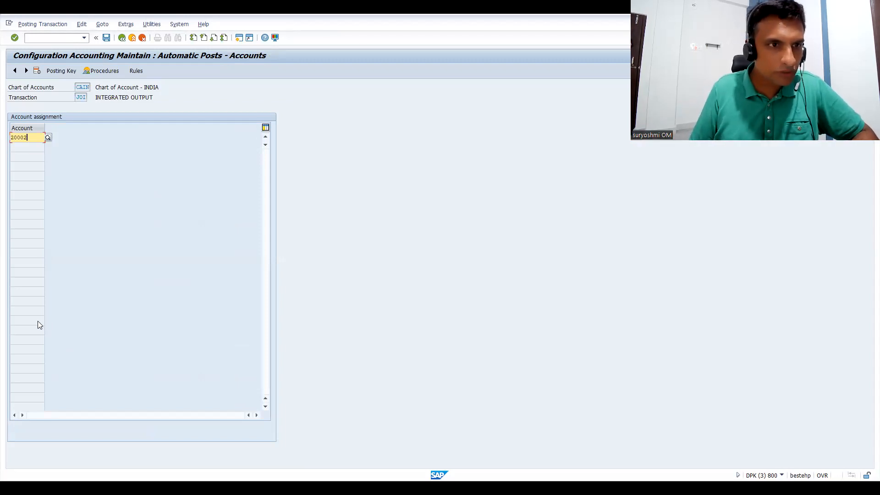
pyautogui.press('BackSpace')
pyautogui.write('3')
pyautogui.press('Return')
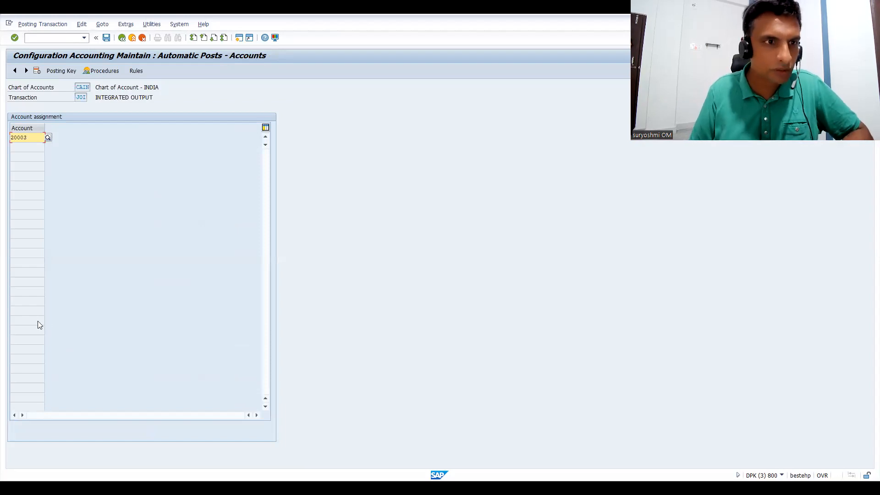
# Look up the G/L accounts of chart CAIN, then save the JOI account assignment to the customizing request and return to the procedures list.
pyautogui.click(48, 137)
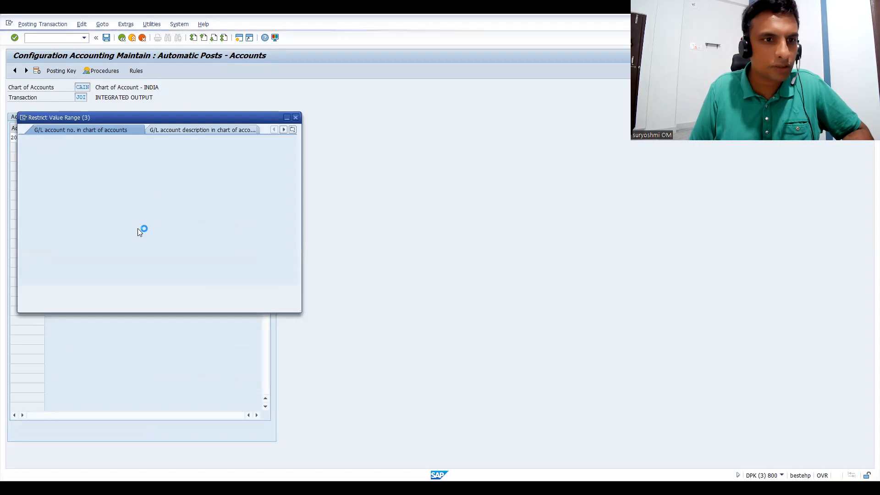
pyautogui.click(264, 292)
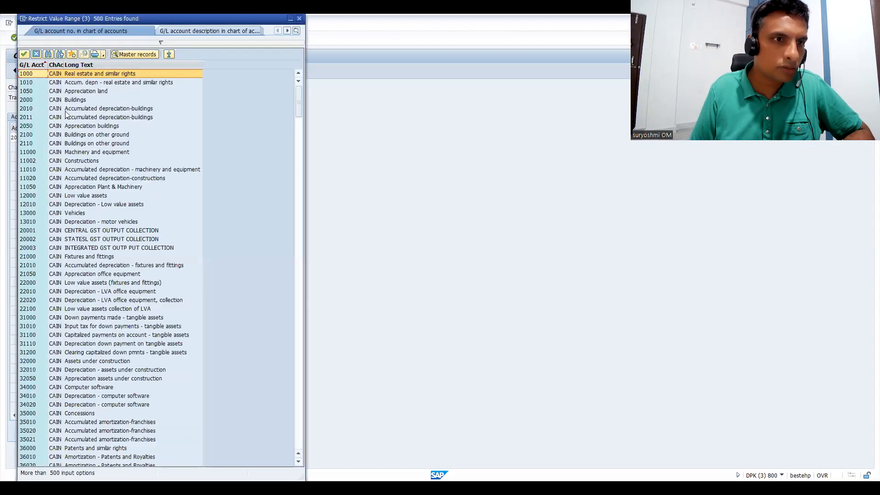
pyautogui.click(300, 20)
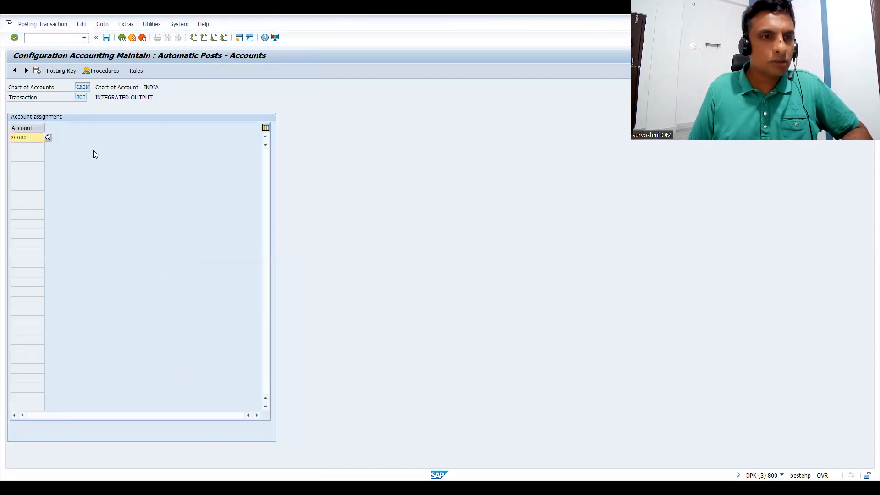
pyautogui.hotkey('ctrl', 's')
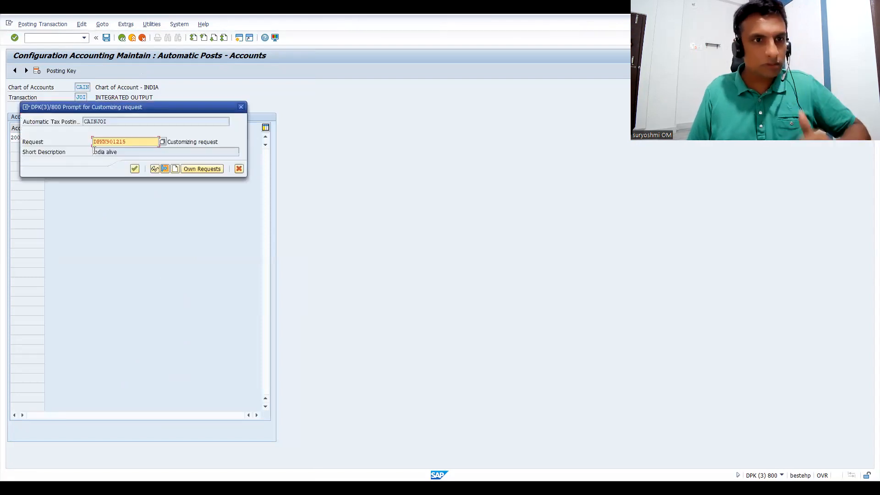
pyautogui.click(135, 169)
pyautogui.click(122, 38)
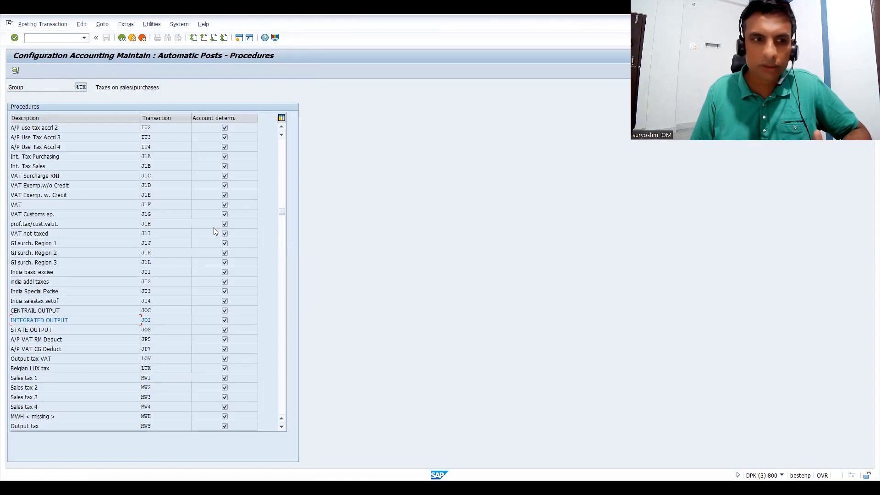
# Set the posting keys of transaction JOC (CENTRAIL OUTPUT) to 40 for debit and 50 for credit, save them to the customizing request and go back.
pyautogui.doubleClick(38, 310)
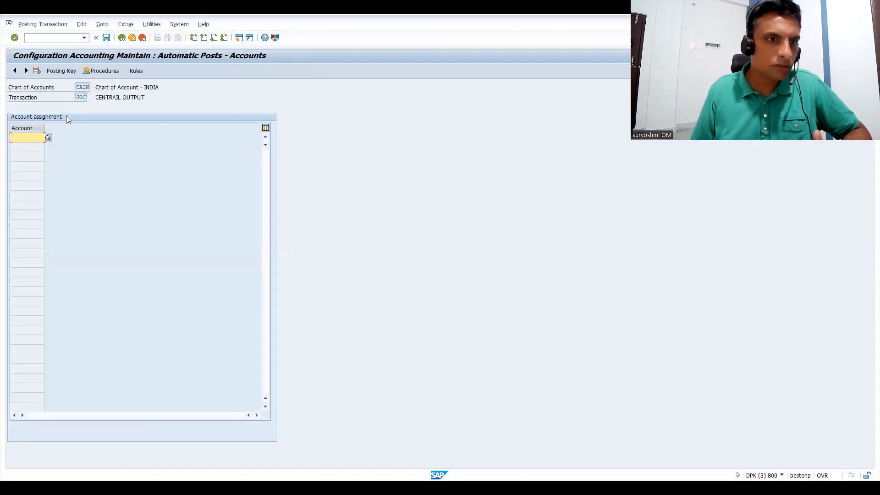
pyautogui.click(61, 71)
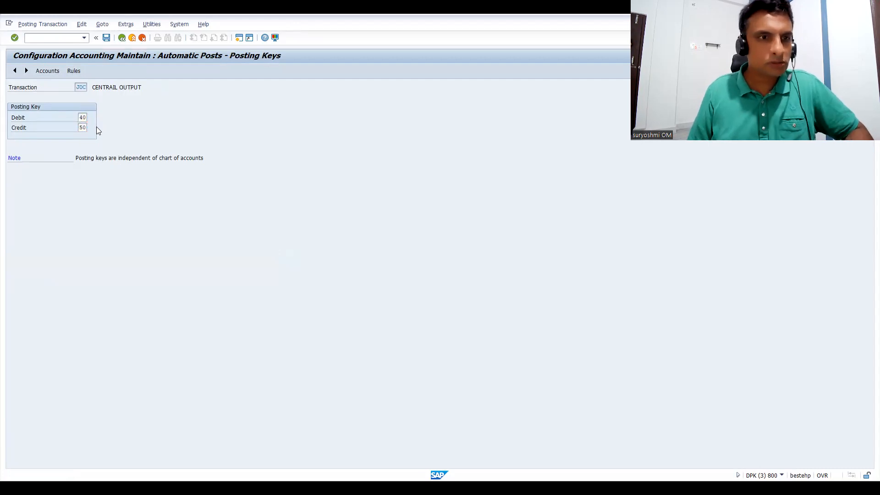
pyautogui.hotkey('ctrl', 's')
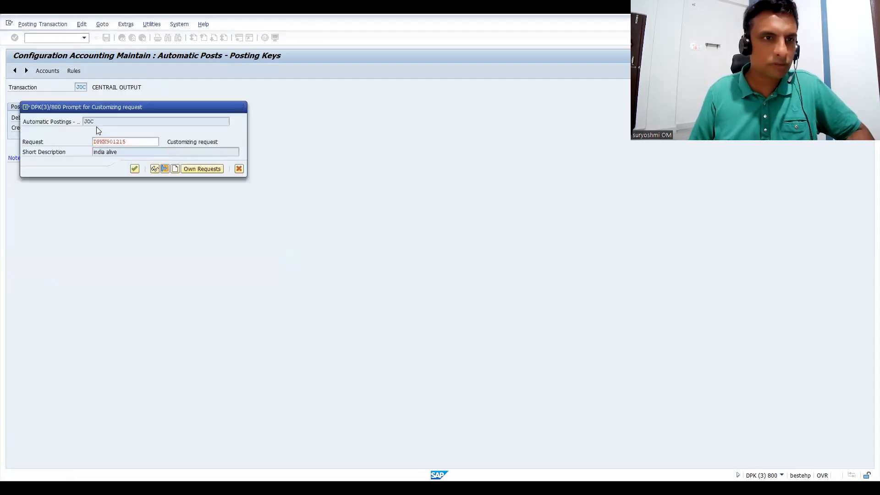
pyautogui.press('Return')
pyautogui.press('F3')
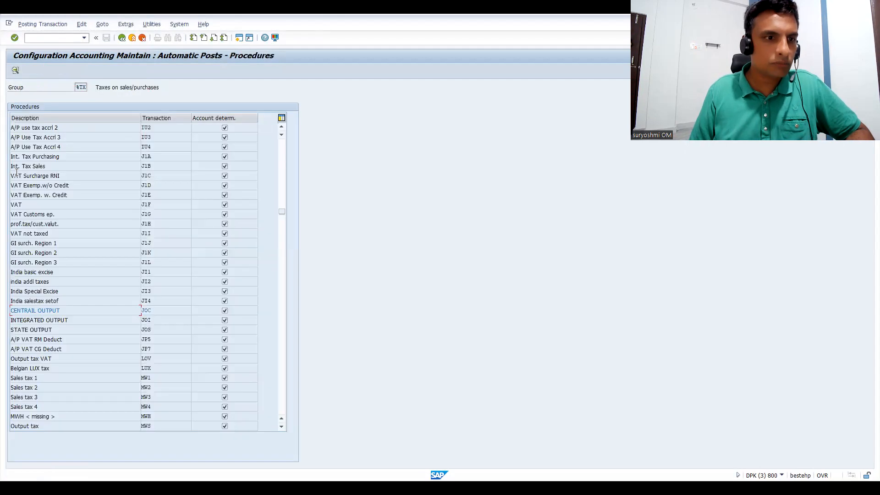
# Assign G/L account 20001 to transaction JOC (CENTRAIL OUTPUT) and save it to the customizing request.
pyautogui.doubleClick(35, 313)
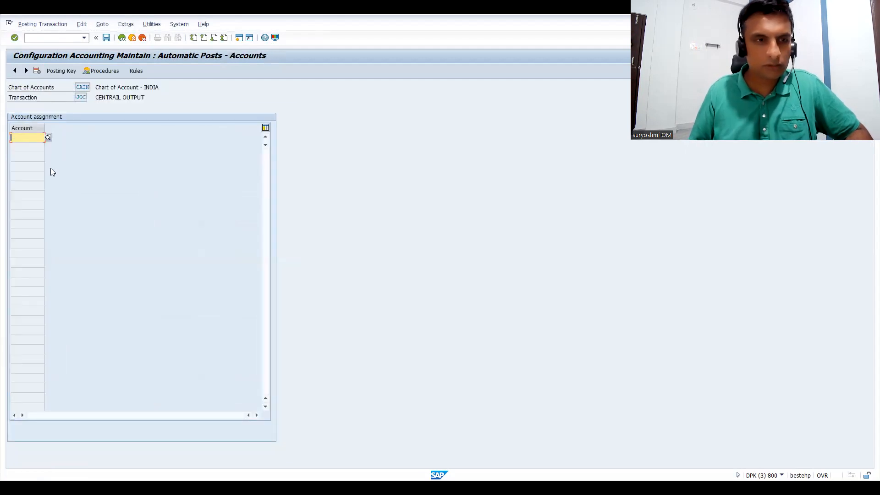
pyautogui.press('Down')
pyautogui.press('Down')
pyautogui.press('Return')
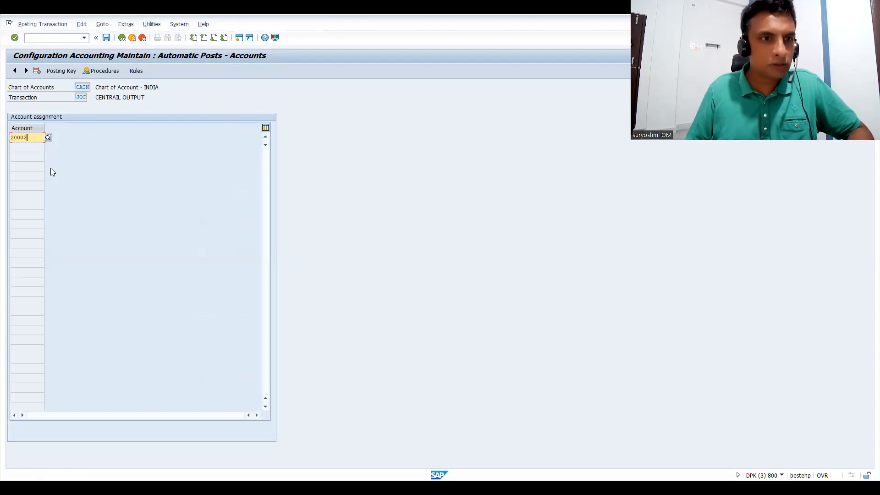
pyautogui.write('1')
pyautogui.press('Return')
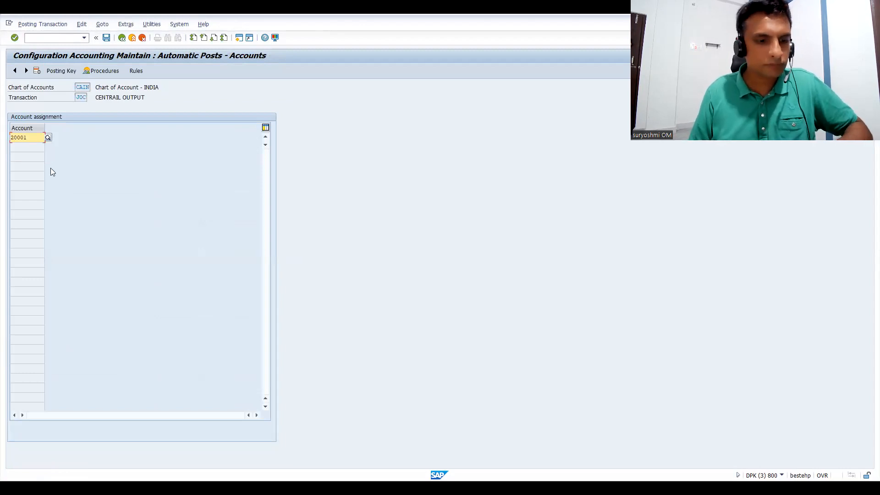
pyautogui.hotkey('ctrl', 's')
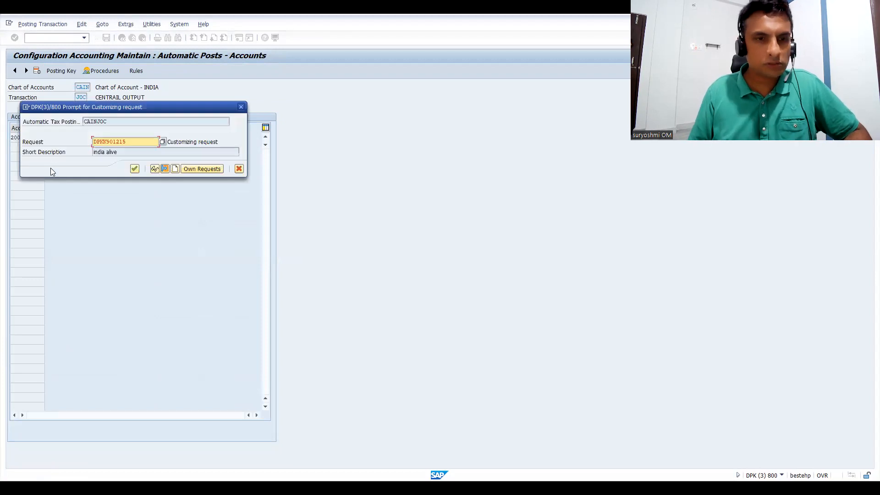
pyautogui.press('Return')
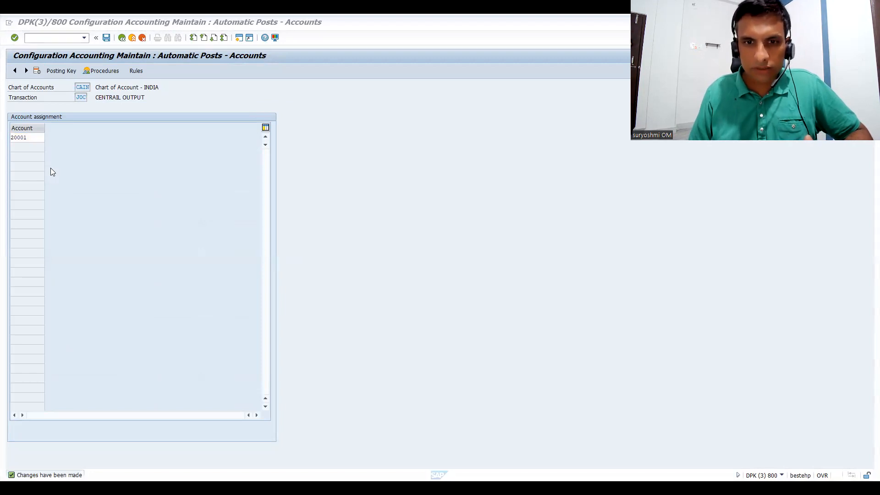
# Glance at the G/L list in Excel, return to SAP and open tax code K1 for country IN in transaction FTXP.
pyautogui.hotkey('alt', 'Tab')
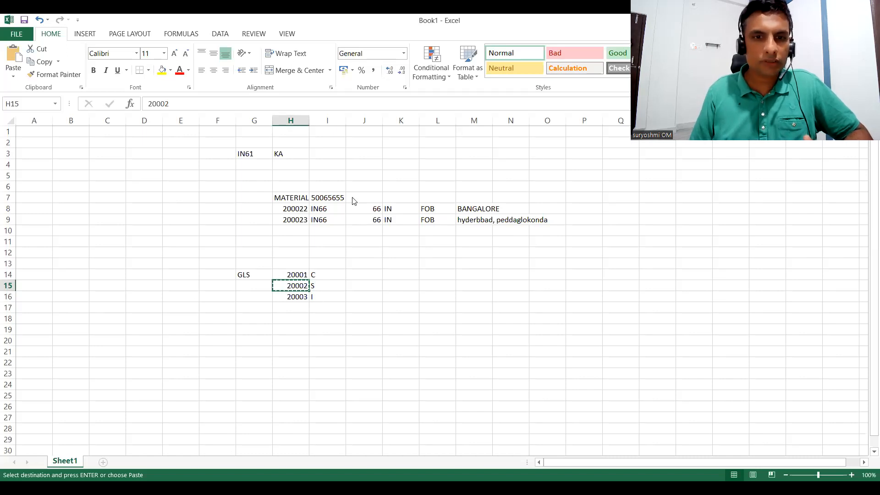
pyautogui.hotkey('alt', 'Tab')
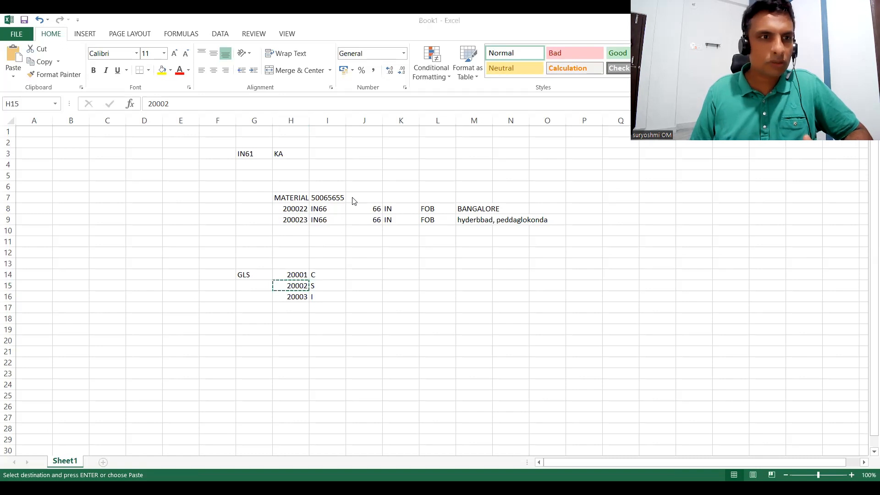
pyautogui.write('/NFTXP')
pyautogui.press('Return')
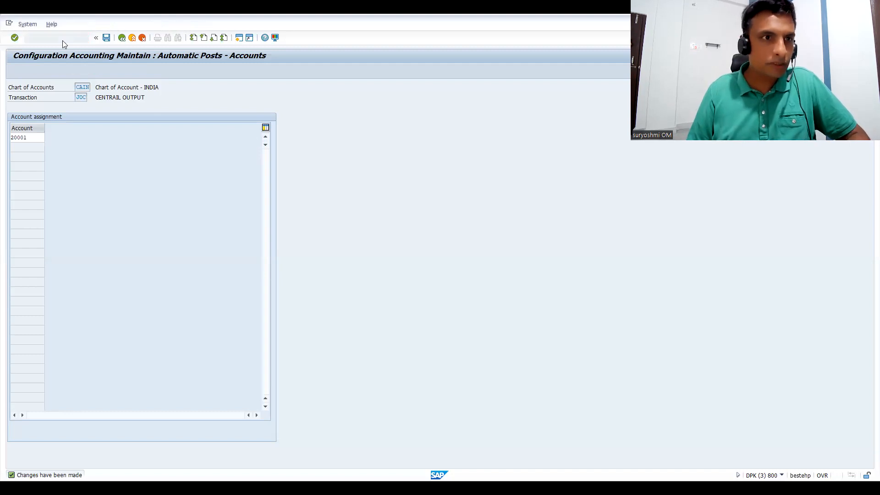
pyautogui.write('I')
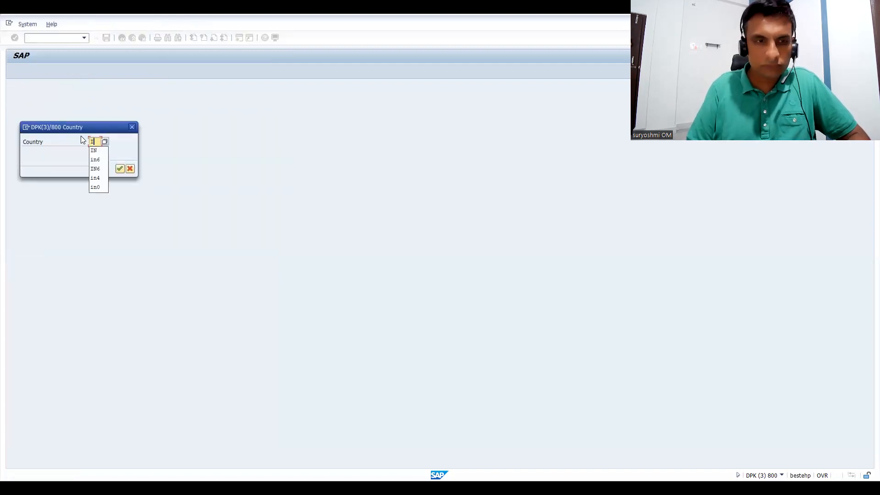
pyautogui.write('N')
pyautogui.press('Return')
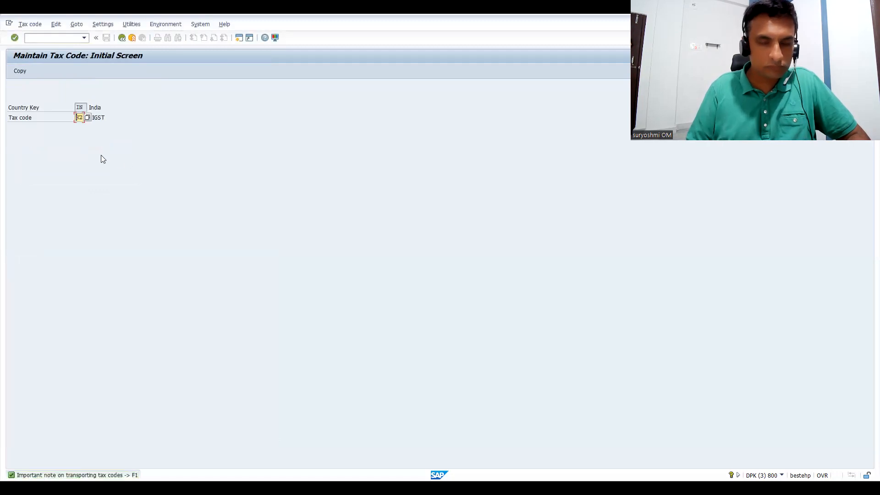
pyautogui.write('K1')
pyautogui.press('Return')
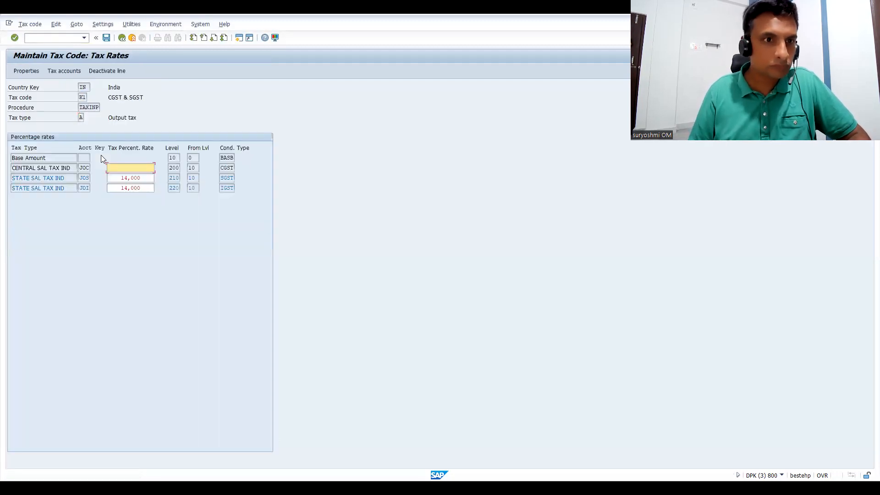
# Check the G/L accounts assigned to tax code K1 in chart of accounts CAIN, then close the tax accounts window.
pyautogui.click(63, 71)
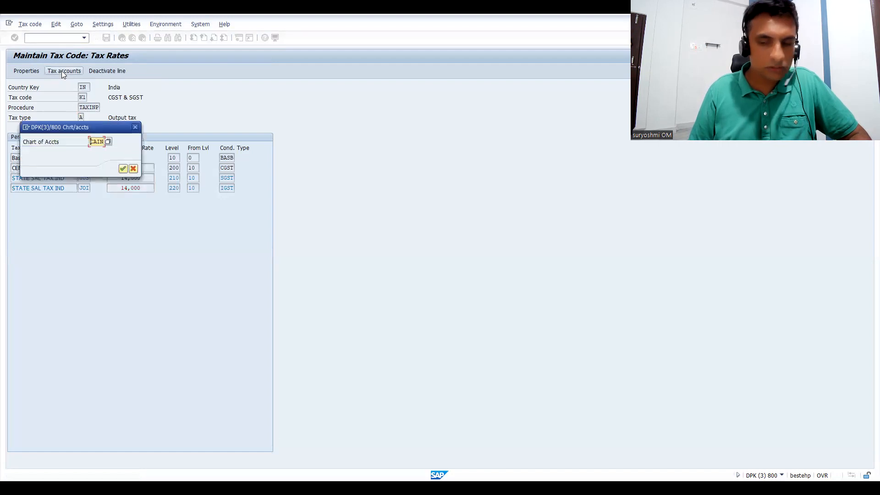
pyautogui.press('Return')
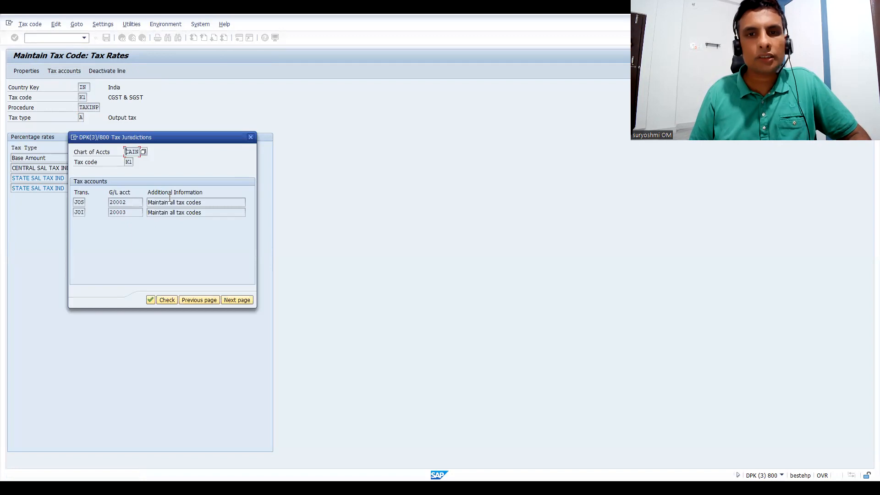
pyautogui.hotkey('alt', 'Tab')
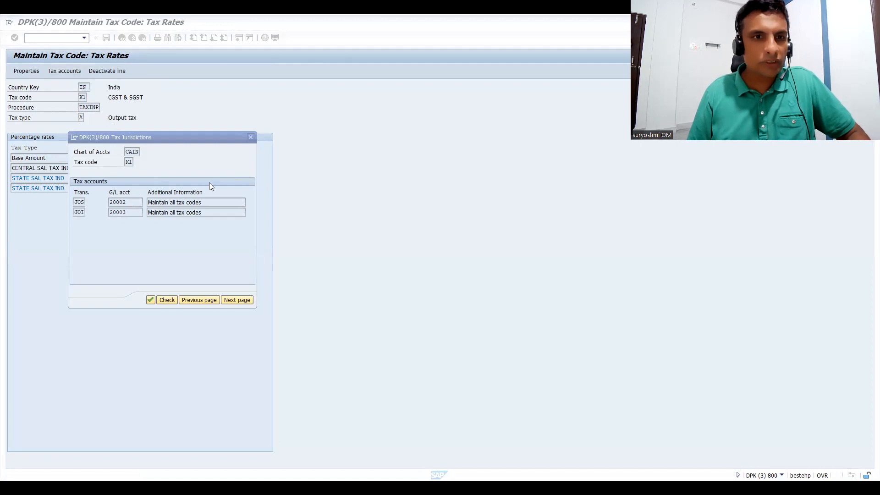
pyautogui.click(251, 138)
pyautogui.click(62, 40)
pyautogui.write('/N')
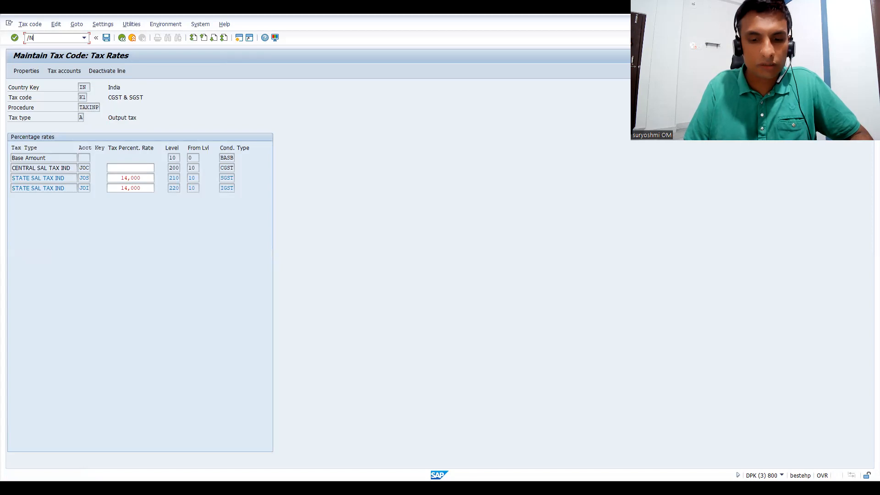
pyautogui.write('OBBS')
pyautogui.press('Return')
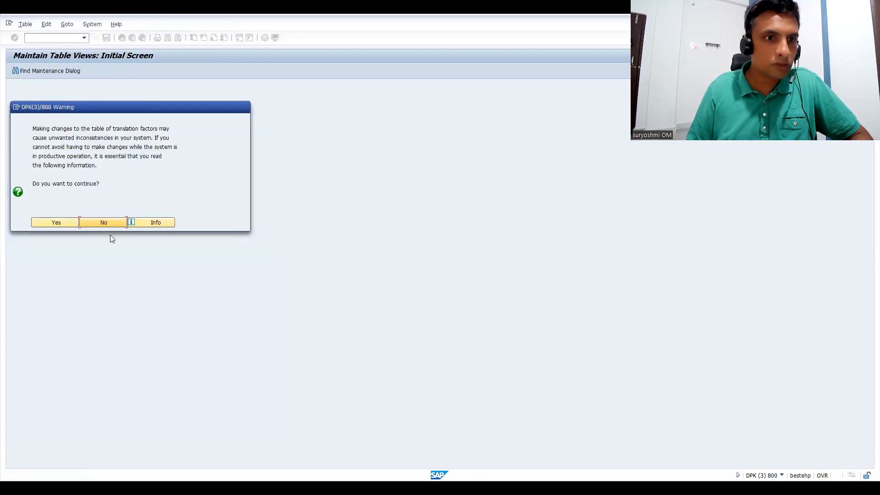
pyautogui.click(123, 219)
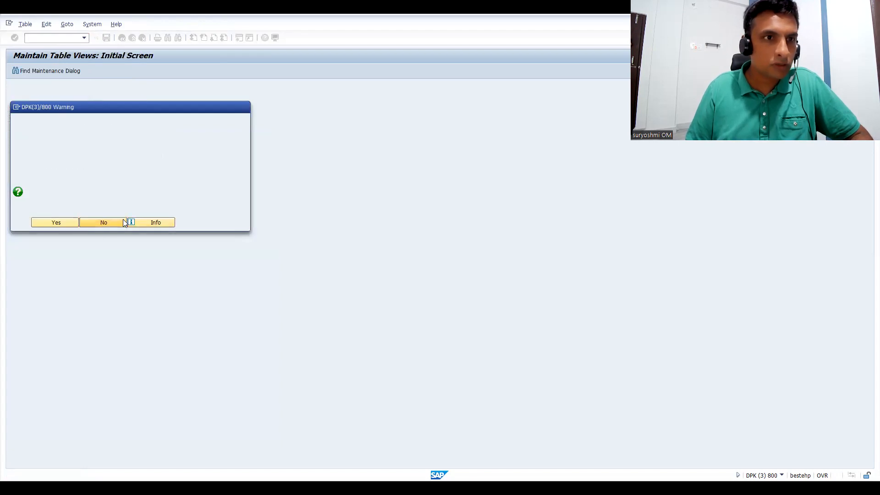
# Open transaction OBCN and position the tax processing list at JOI to examine the integrated, state and central output entries.
pyautogui.click(84, 39)
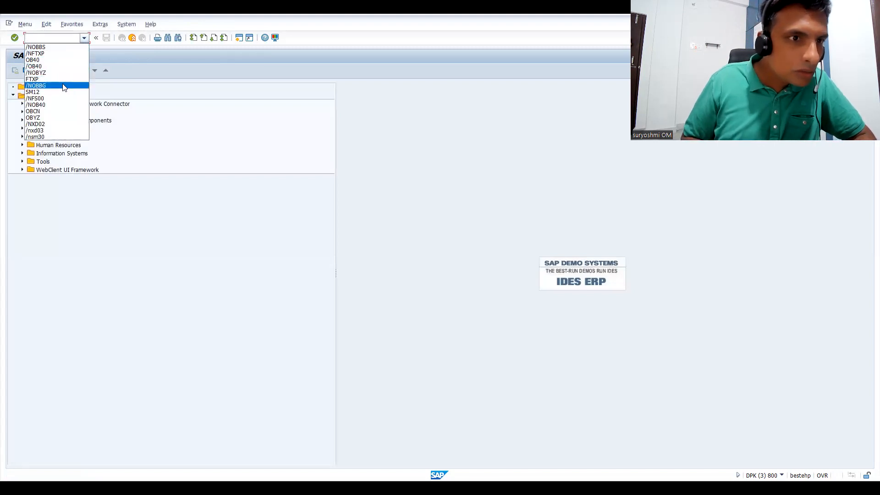
pyautogui.click(57, 112)
pyautogui.press('Return')
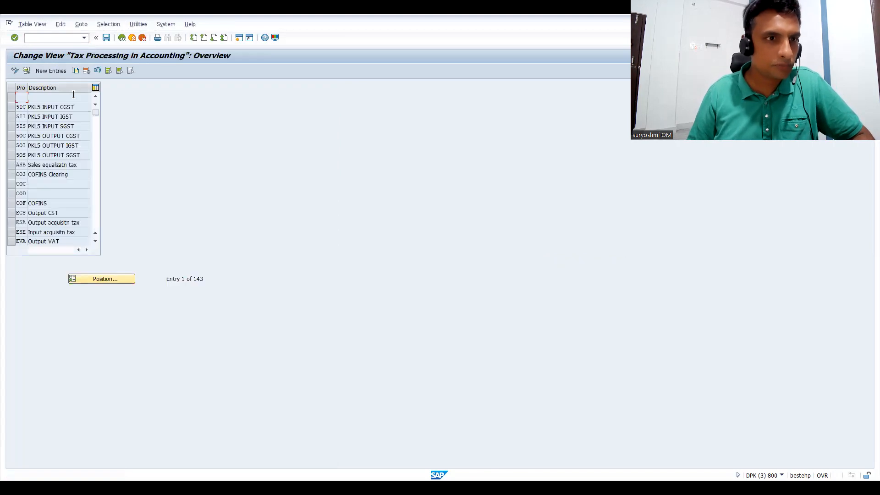
pyautogui.click(84, 276)
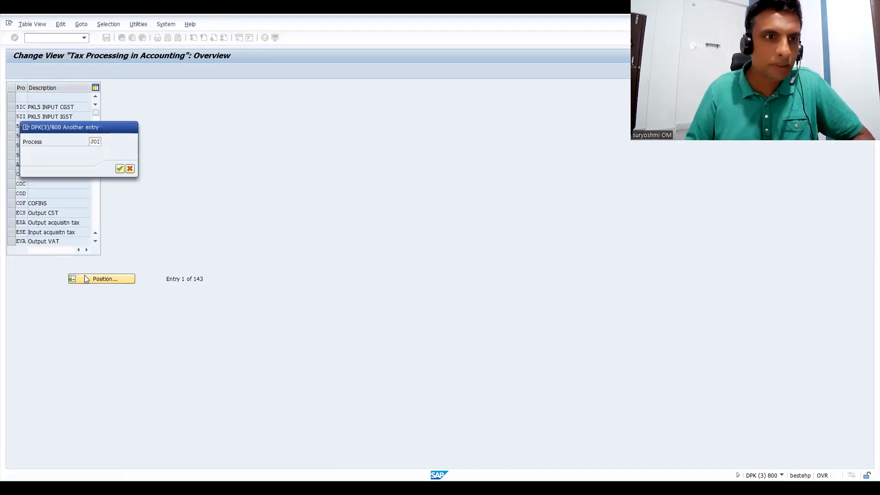
pyautogui.press('Return')
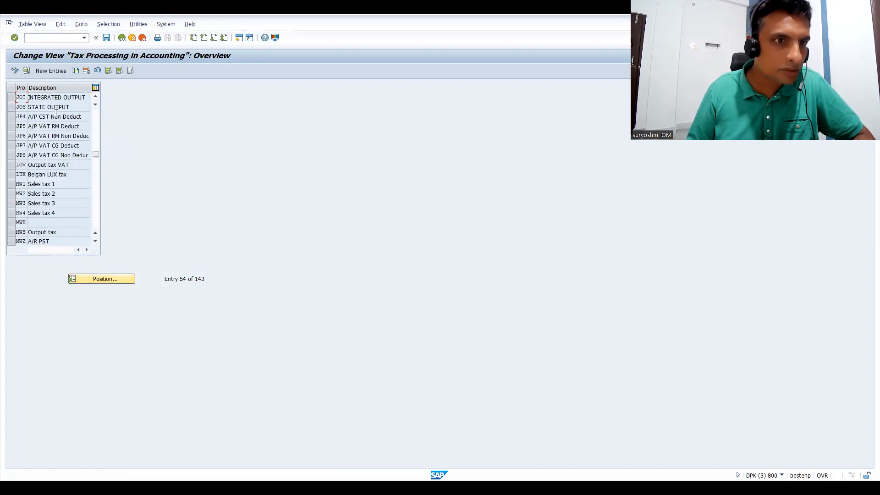
pyautogui.click(96, 97)
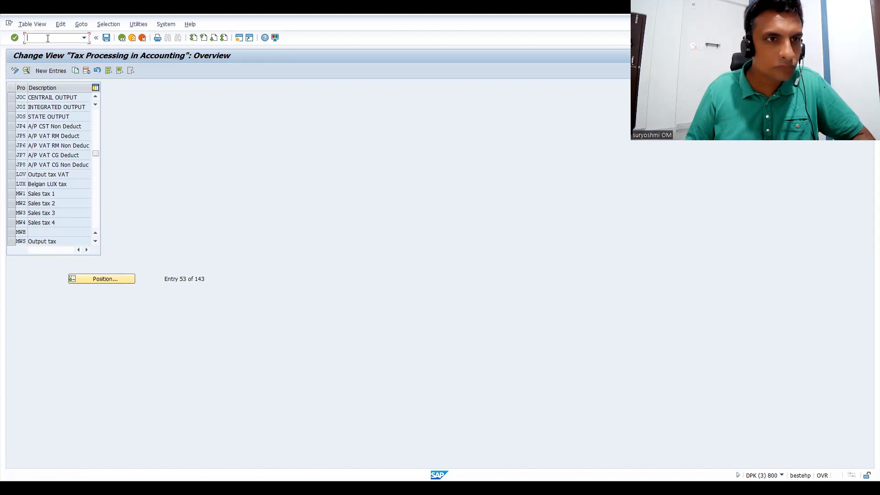
# Open tax code K2 for country IN in transaction FTXP to examine its tax rates, closing the chart of accounts prompt.
pyautogui.write('/N')
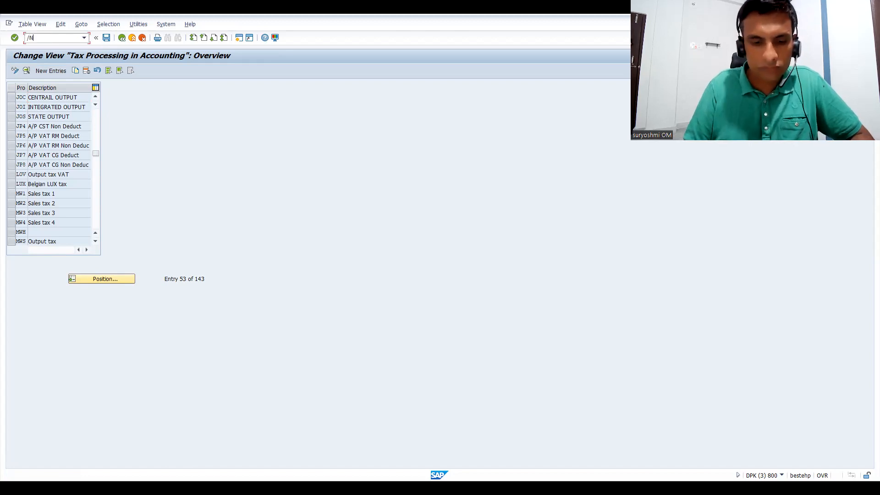
pyautogui.write('FTXP')
pyautogui.press('Return')
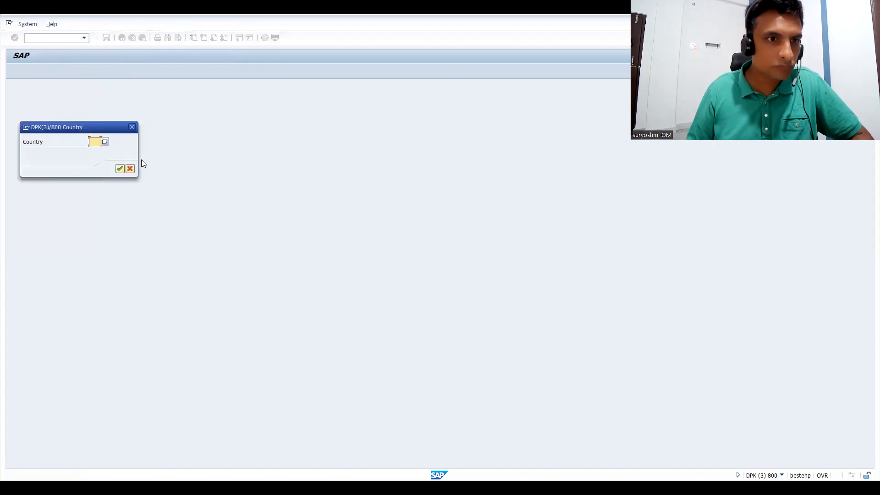
pyautogui.write('K2')
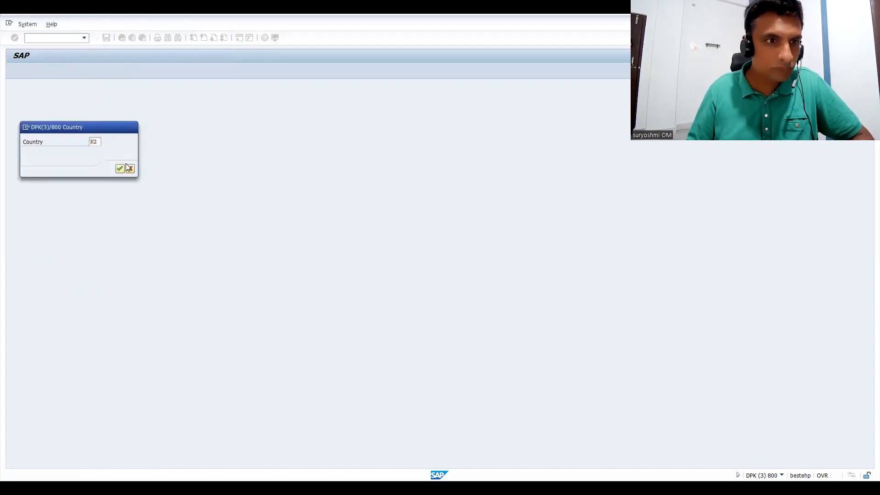
pyautogui.press('Return')
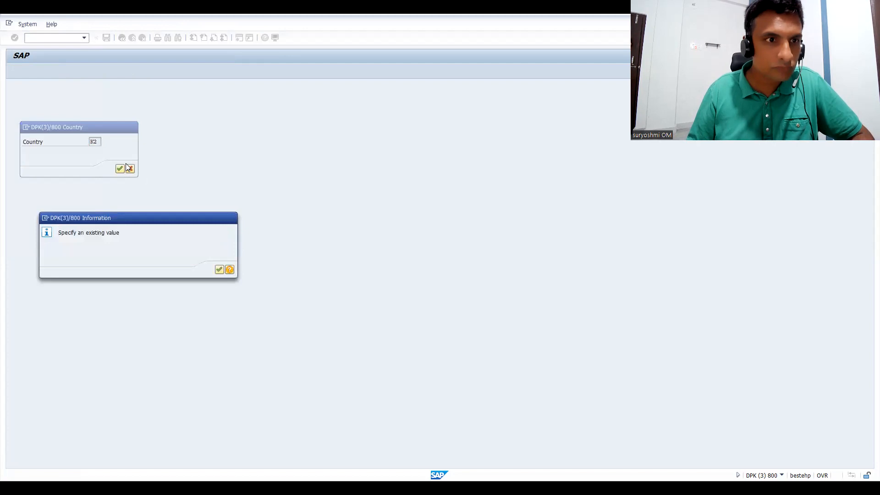
pyautogui.press('Return')
pyautogui.write('IN')
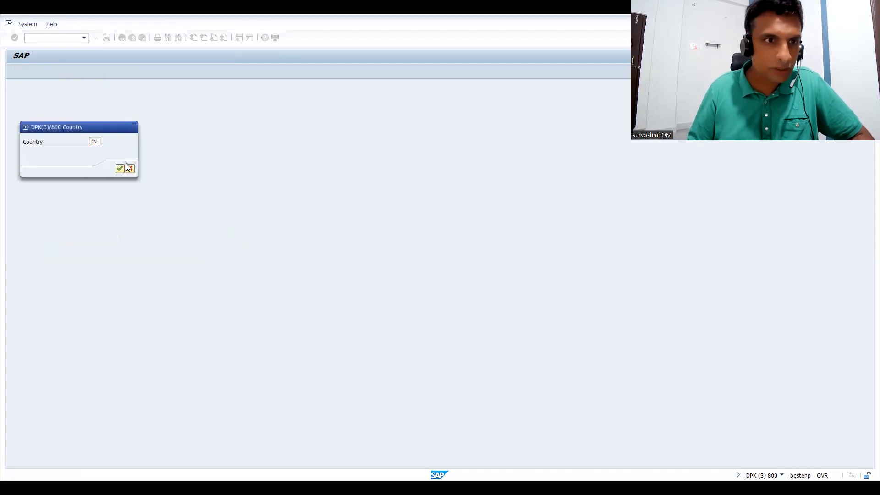
pyautogui.press('Return')
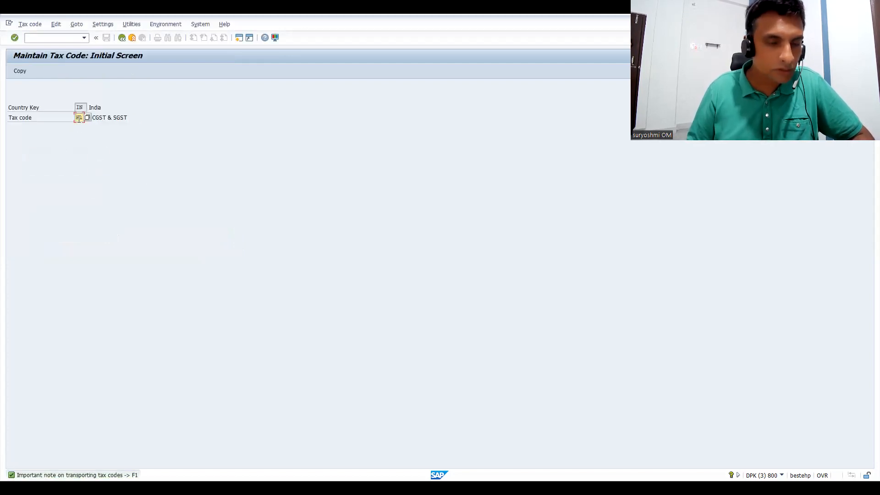
pyautogui.write('K2')
pyautogui.press('Return')
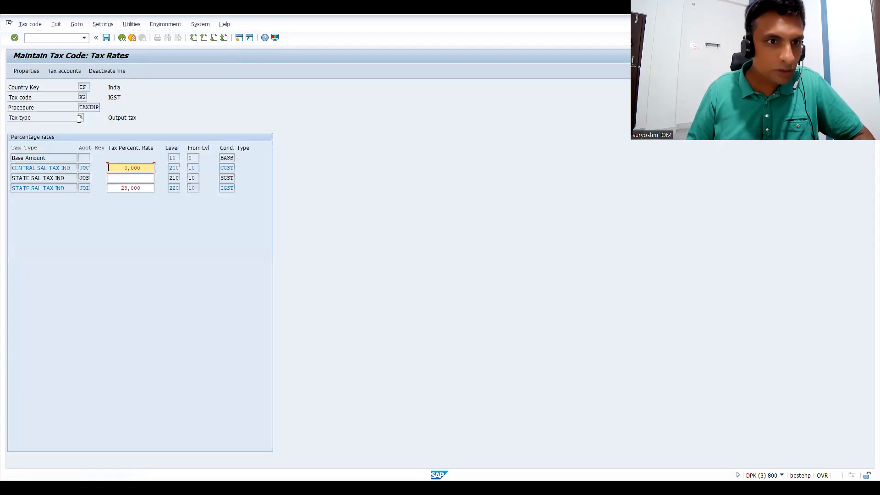
pyautogui.click(69, 68)
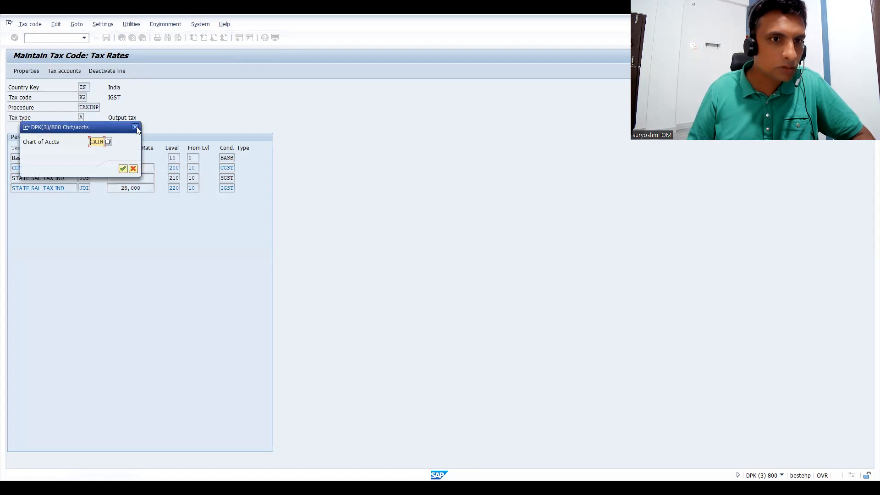
pyautogui.click(135, 127)
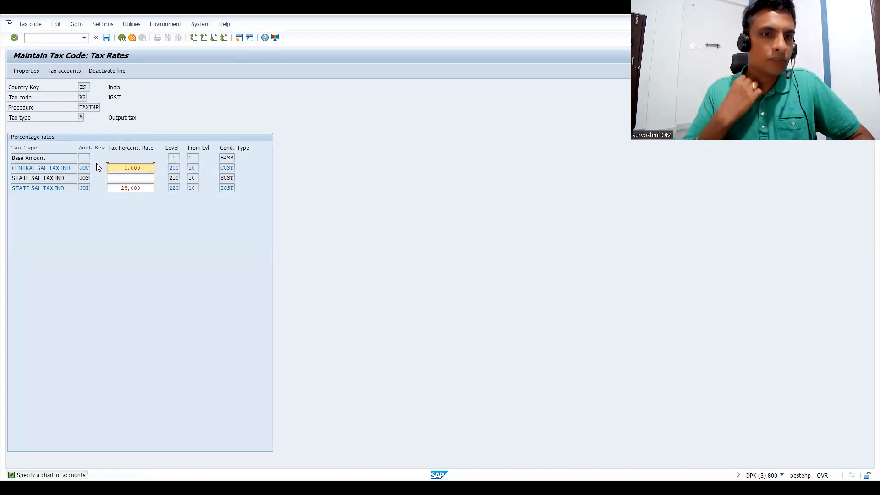
# Leave tax code K2 and open the list of tax procedures in the tax condition configuration.
pyautogui.click(51, 38)
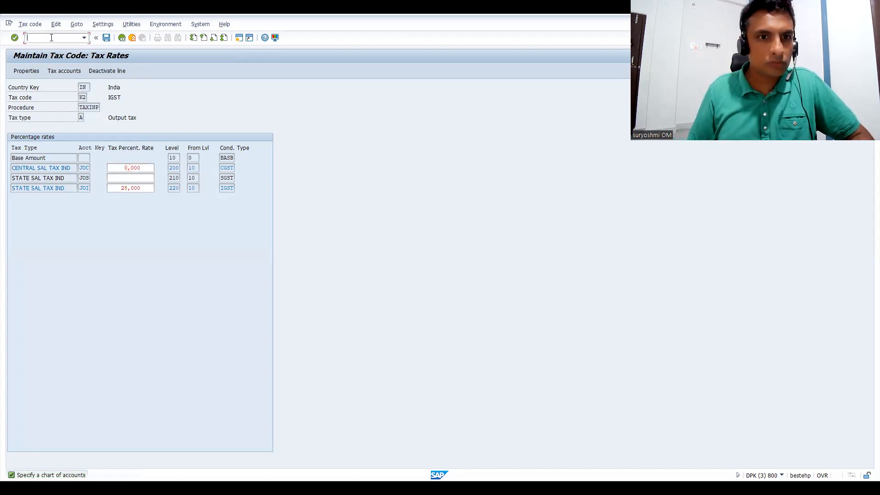
pyautogui.write('/NO')
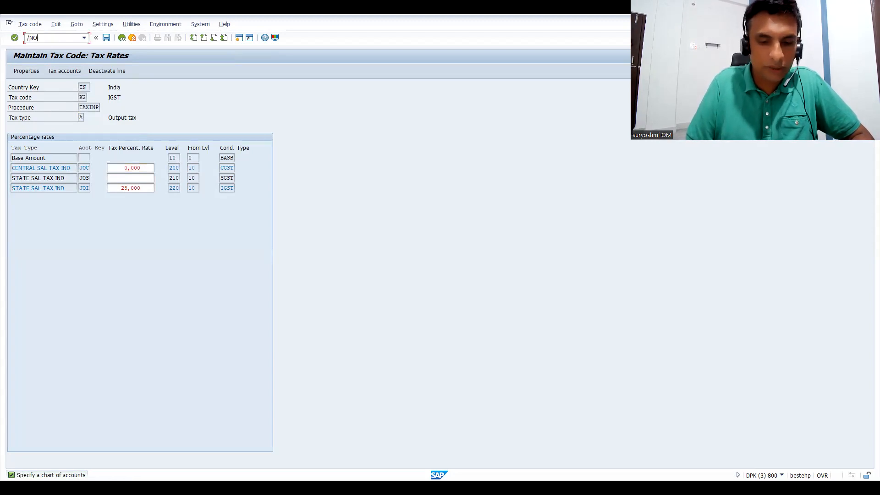
pyautogui.write('BY')
pyautogui.press('Return')
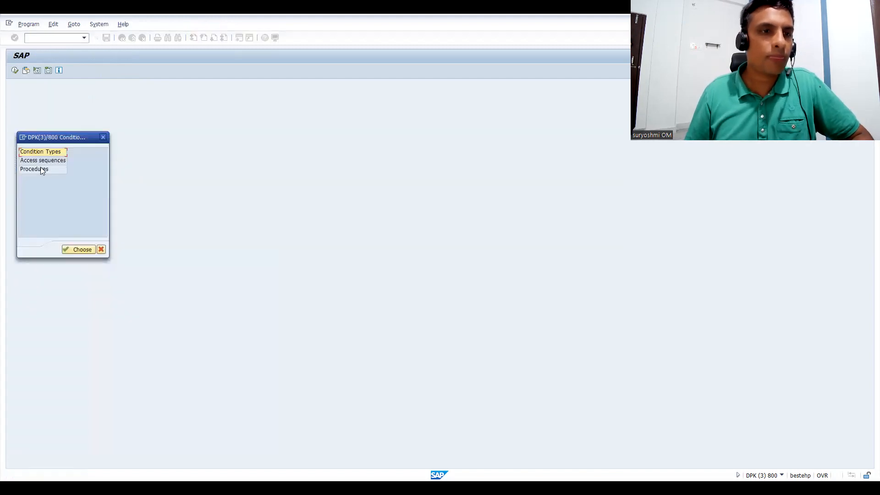
pyautogui.doubleClick(40, 168)
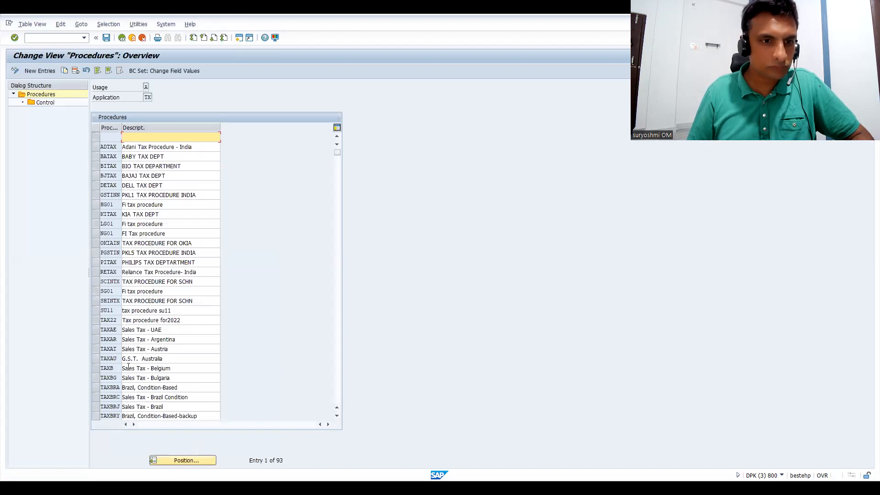
# Locate procedure TAXINP and examine the condition types and account keys in its control data, then return to the configuration selection.
pyautogui.click(186, 461)
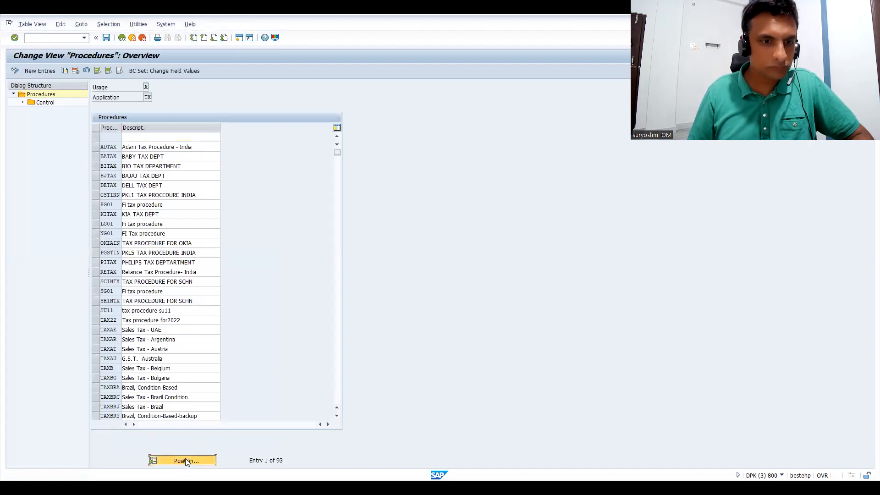
pyautogui.write('TAX')
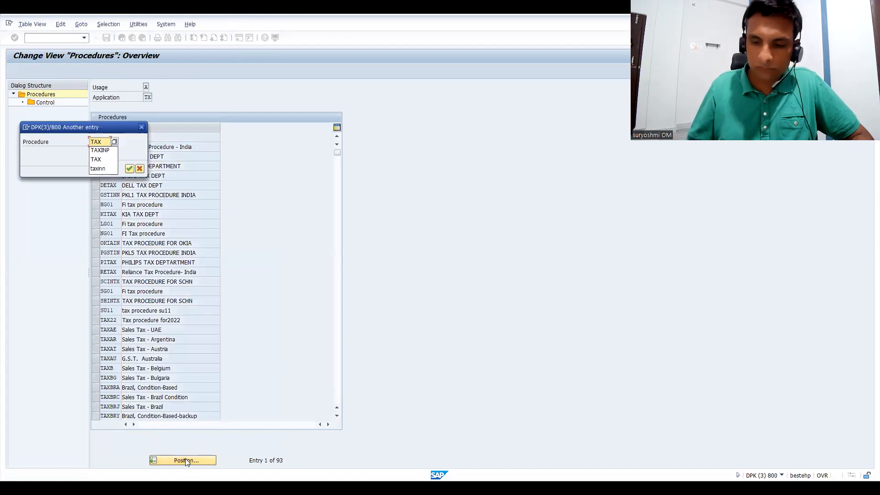
pyautogui.press('Down')
pyautogui.press('Return')
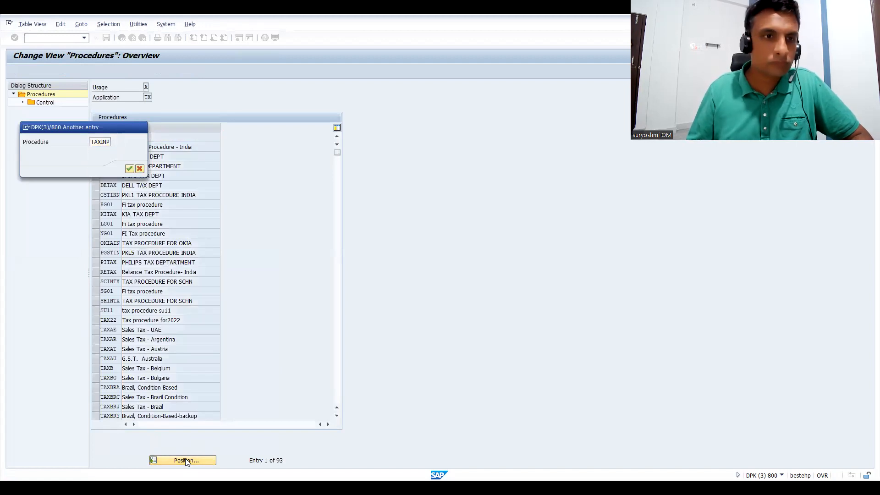
pyautogui.press('Return')
pyautogui.click(93, 139)
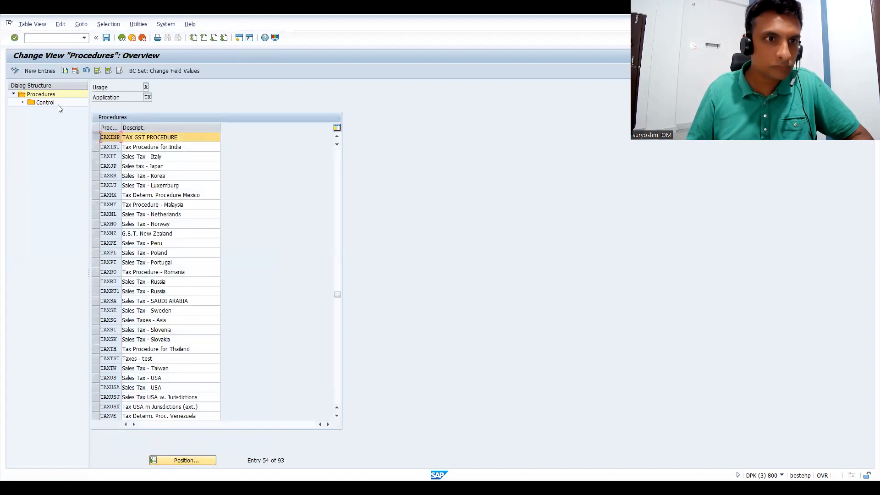
pyautogui.doubleClick(48, 103)
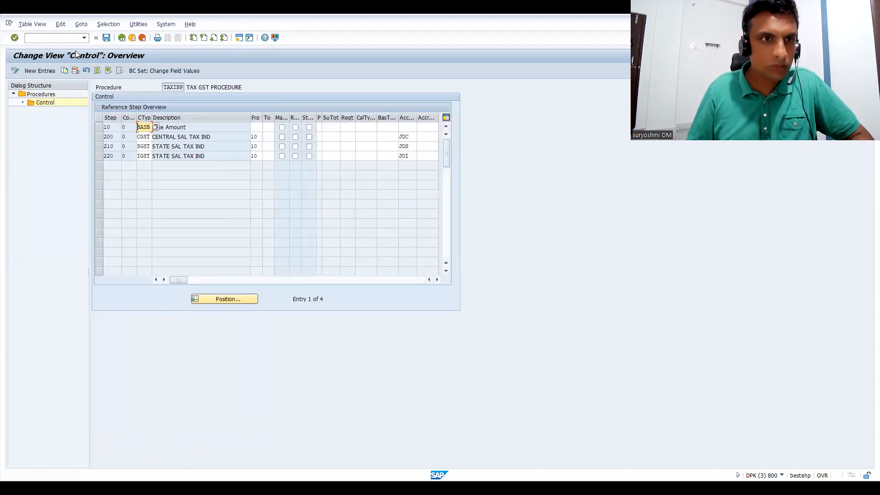
pyautogui.click(132, 39)
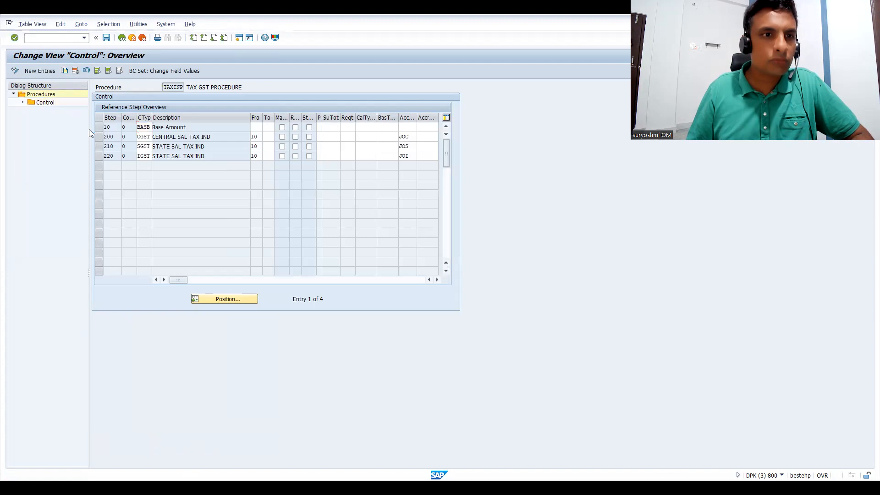
pyautogui.click(122, 38)
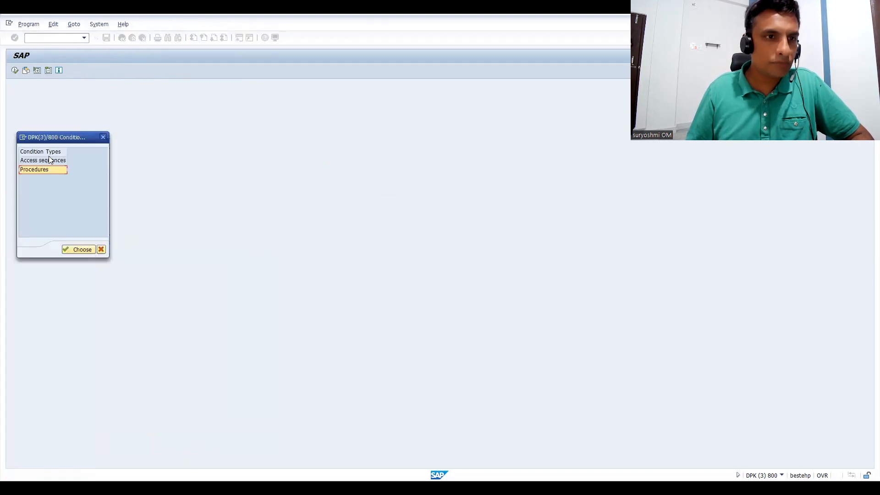
# Locate condition type IGST among the tax condition types and open its details.
pyautogui.doubleClick(45, 153)
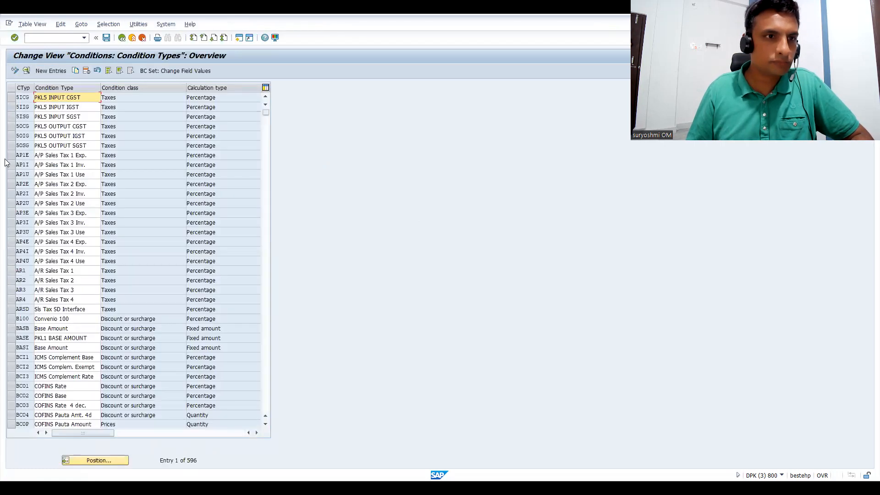
pyautogui.click(105, 460)
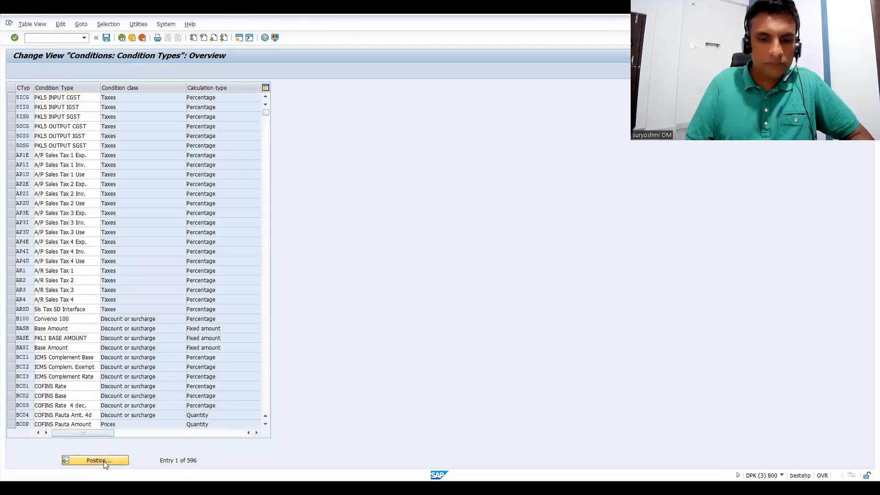
pyautogui.write('IGST')
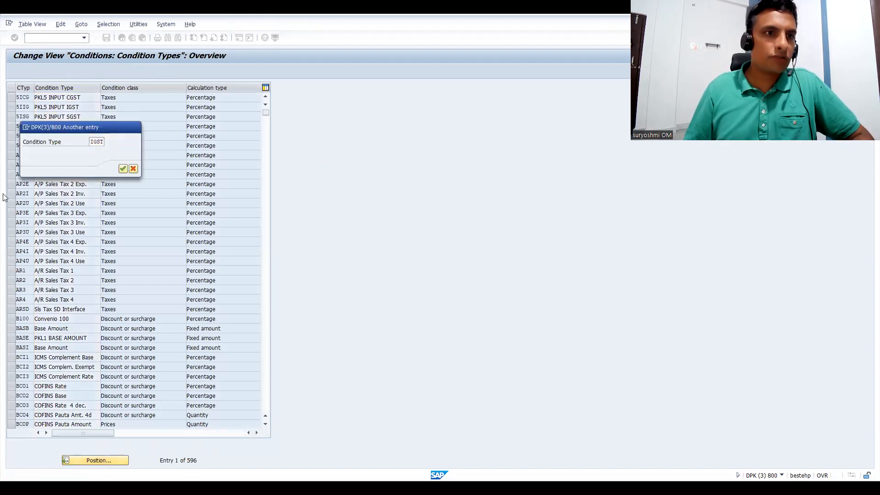
pyautogui.press('Return')
pyautogui.click(12, 97)
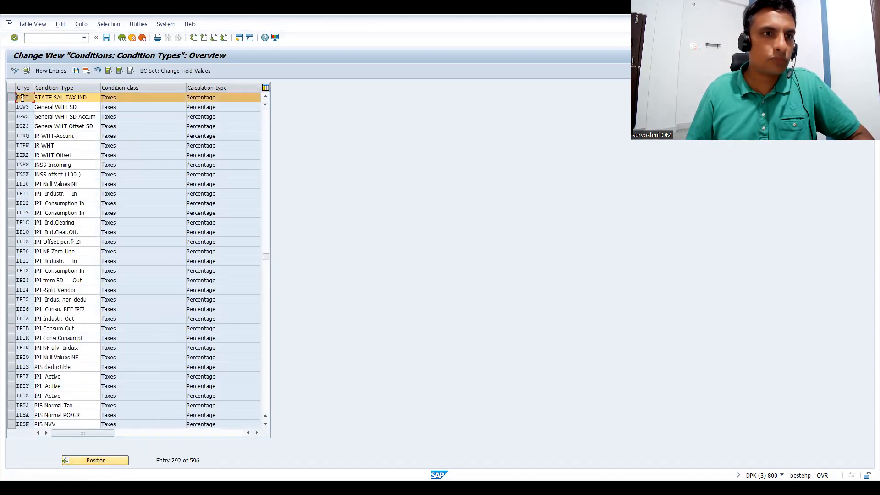
pyautogui.doubleClick(21, 98)
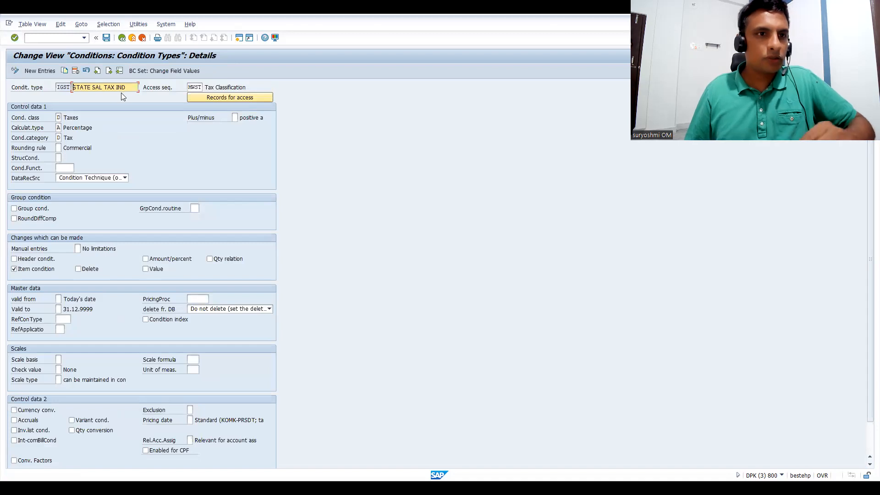
# Rename the IGST condition type's description to INTEGRATES SAL TAX, save it and exit to the SAP Easy Access screen.
pyautogui.write('INTEGR')
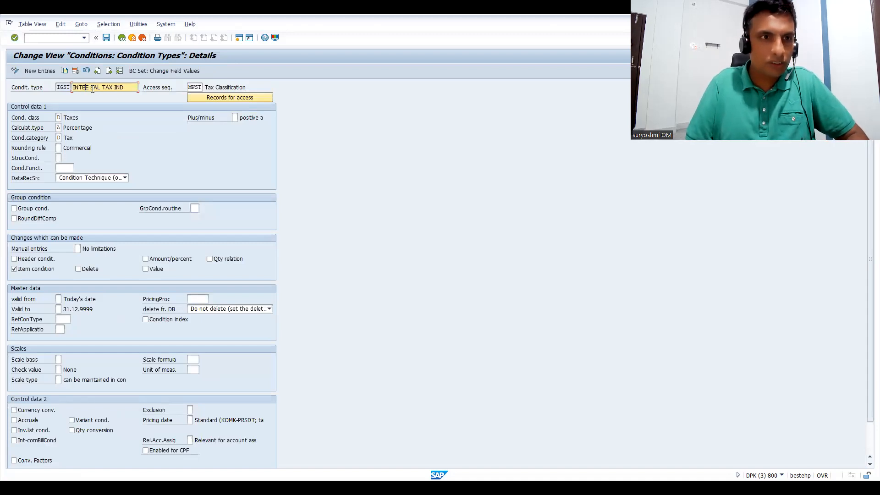
pyautogui.write('ATED SAL T')
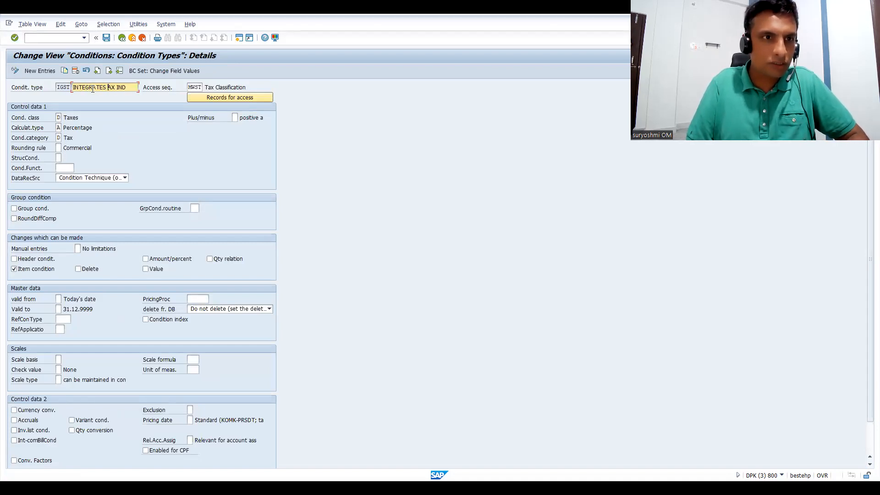
pyautogui.write('AX')
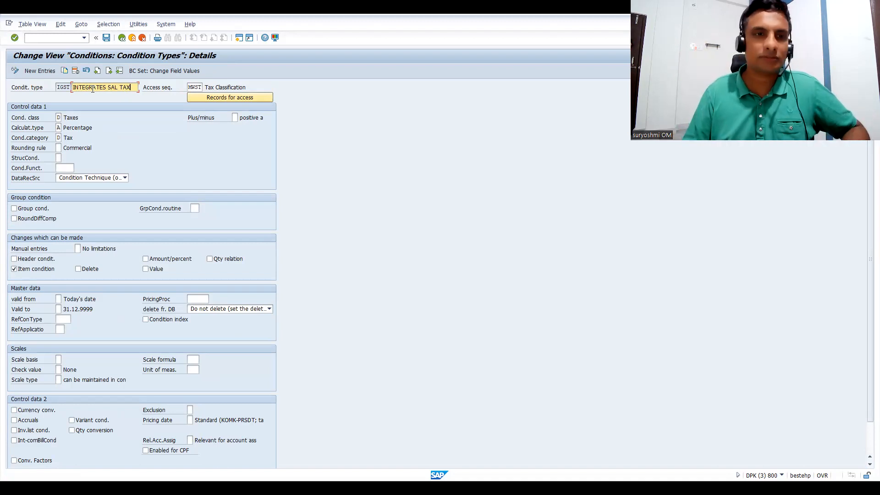
pyautogui.click(105, 40)
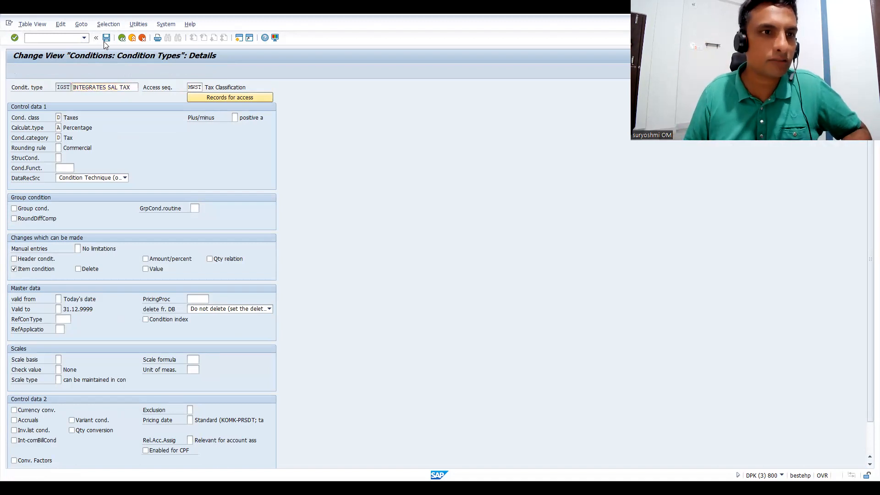
pyautogui.click(134, 168)
pyautogui.click(120, 39)
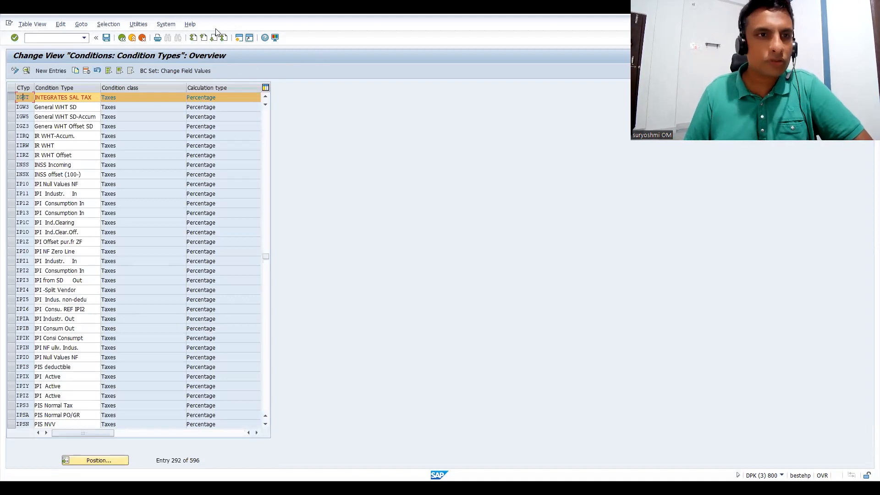
pyautogui.click(122, 39)
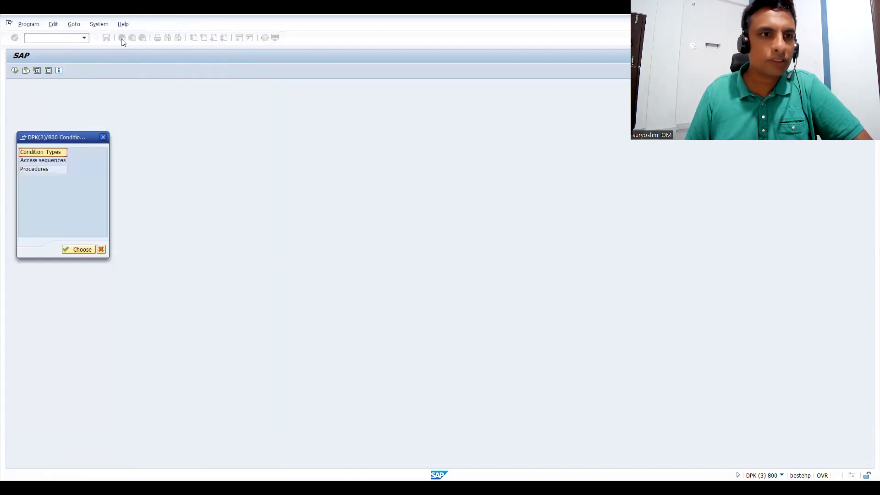
pyautogui.click(101, 250)
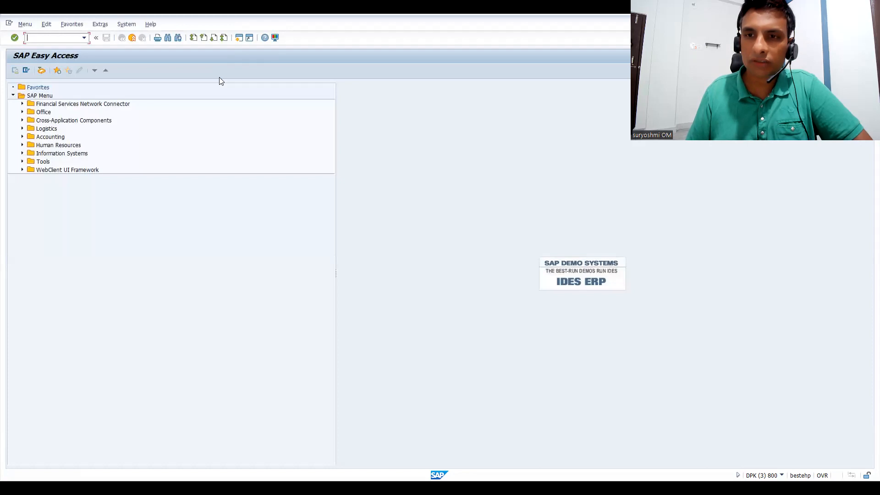
pyautogui.hotkey('alt', 'Tab')
pyautogui.hotkey('alt', 'Tab')
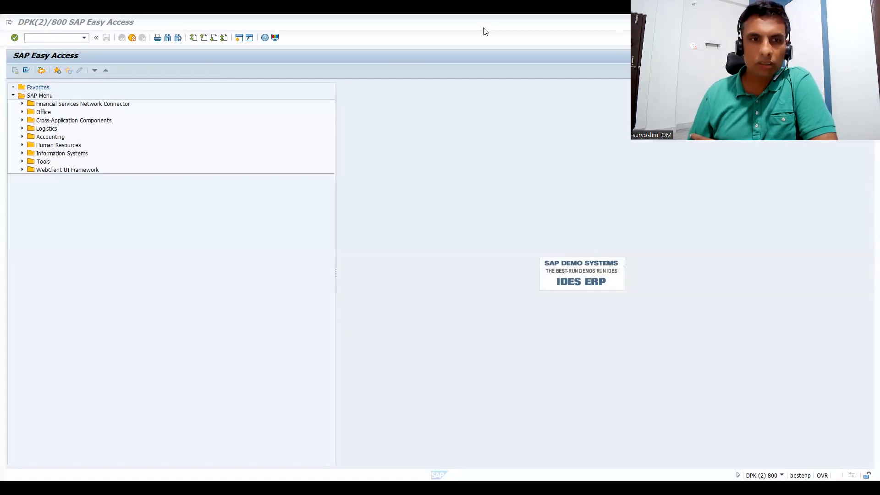
pyautogui.hotkey('alt', 'Tab')
pyautogui.press('Left')
pyautogui.press('Left')
pyautogui.press('Left')
pyautogui.press('Left')
pyautogui.press('Left')
pyautogui.press('Left')
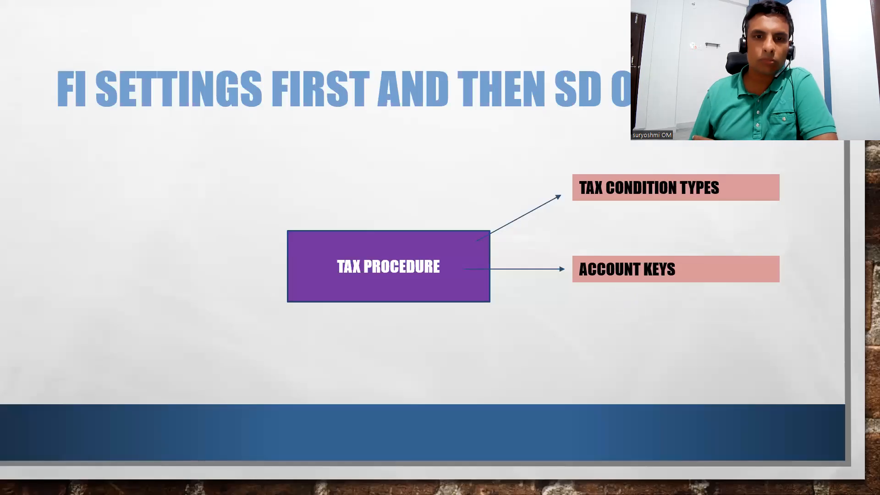
pyautogui.press('Left')
pyautogui.press('Left')
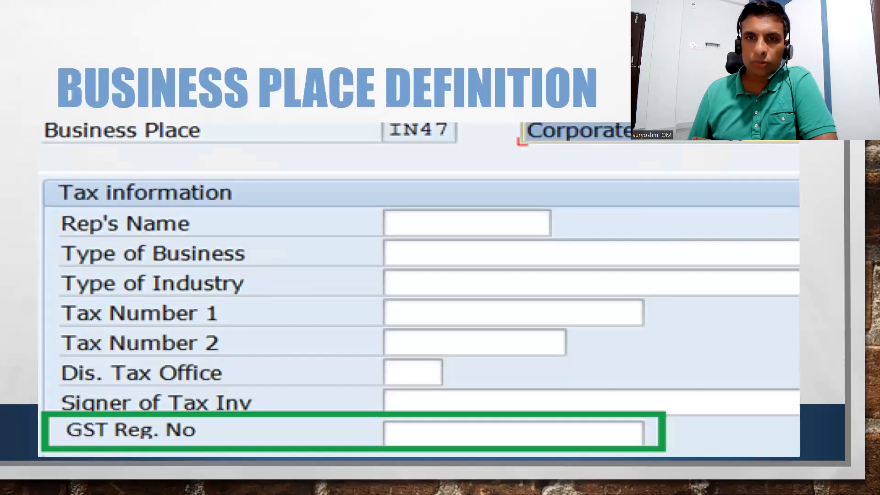
pyautogui.press('Left')
pyautogui.press('Left')
pyautogui.press('Left')
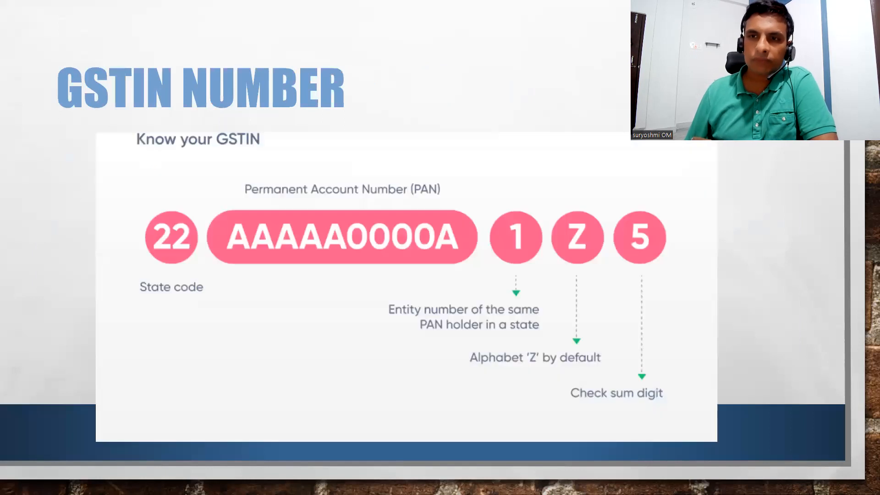
pyautogui.press('Left')
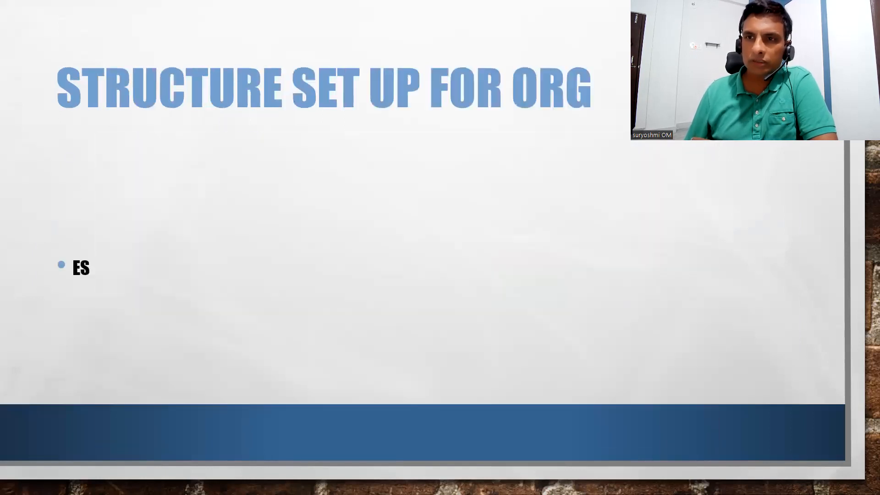